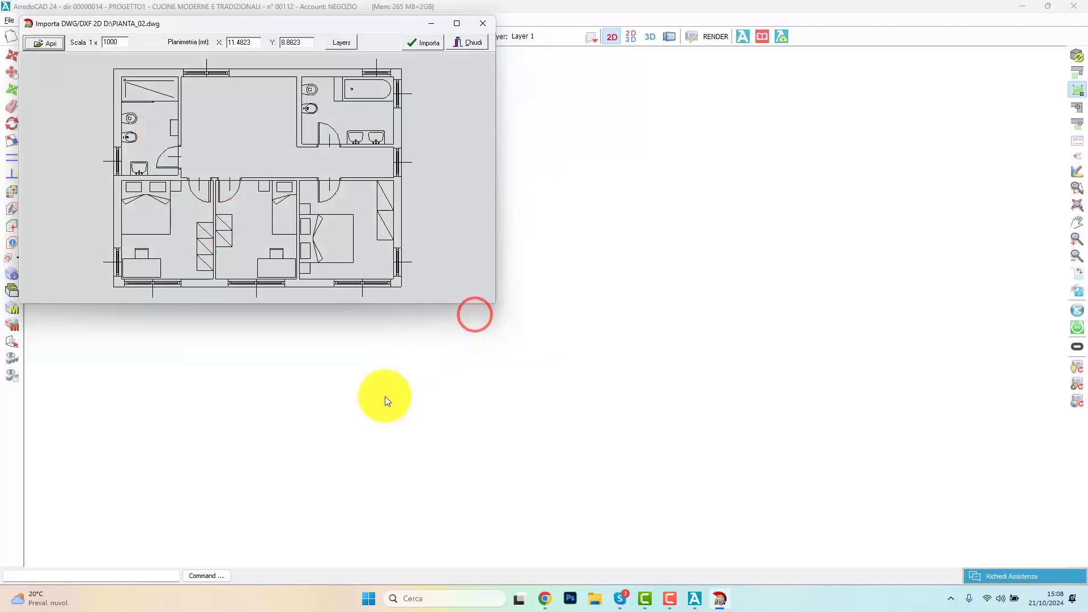
Step: Toggle the furniture and small-section layers in the preview of PIANTA_02.dwg and import the floor plan with all layers enabled
click(113, 42)
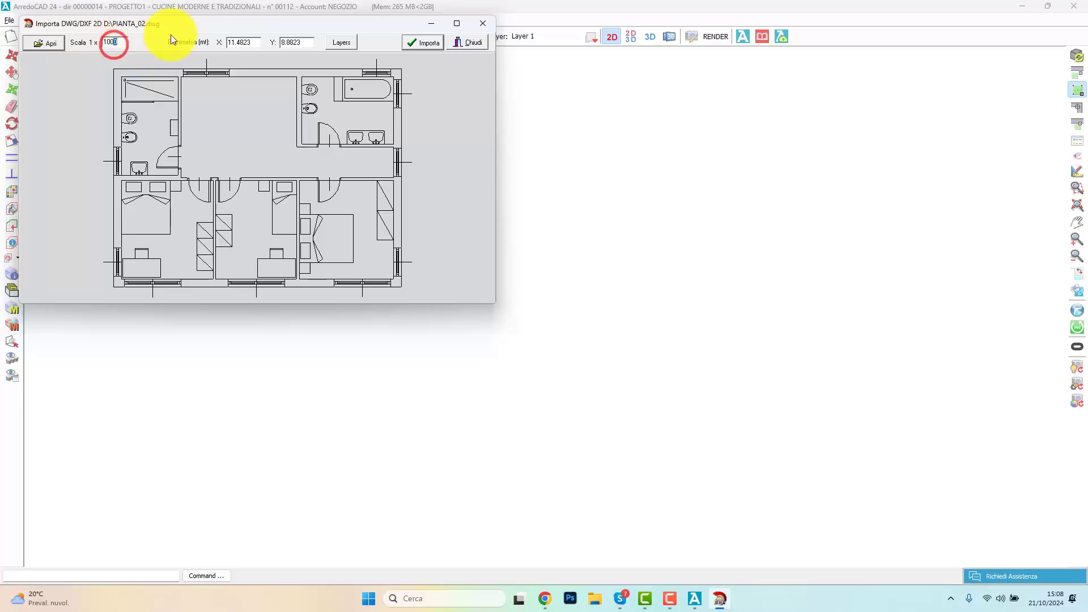
click(341, 42)
drag(105, 9, 398, 116)
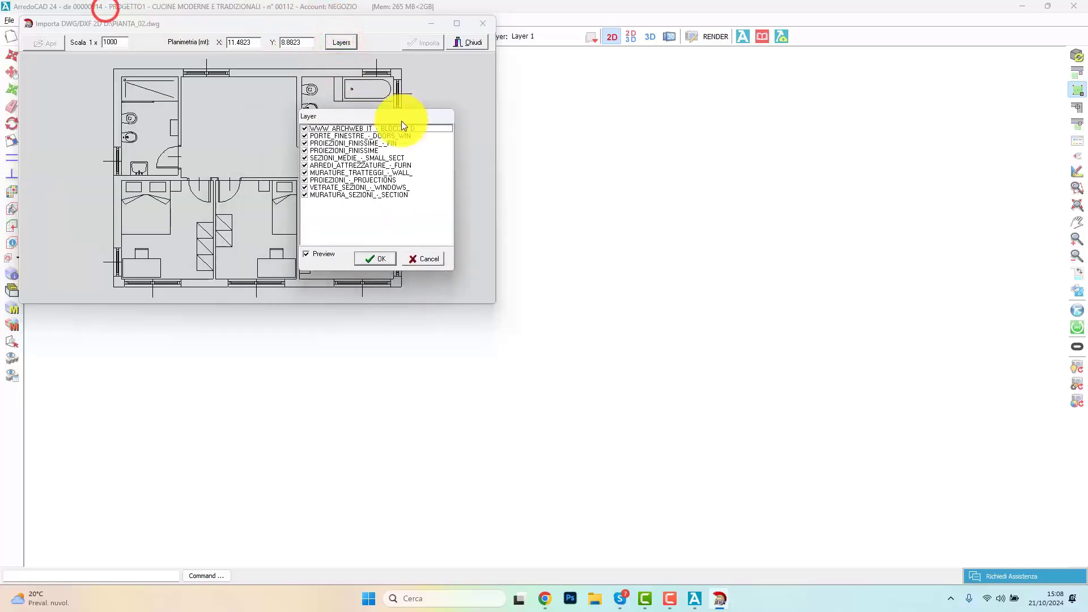
click(310, 164)
click(305, 165)
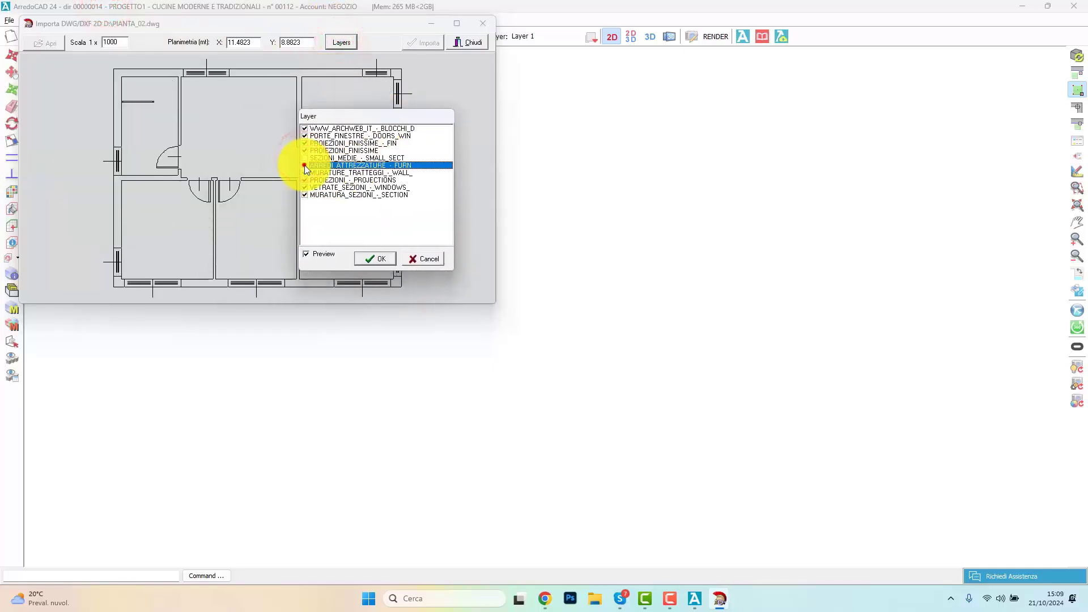
click(304, 165)
click(304, 158)
click(428, 47)
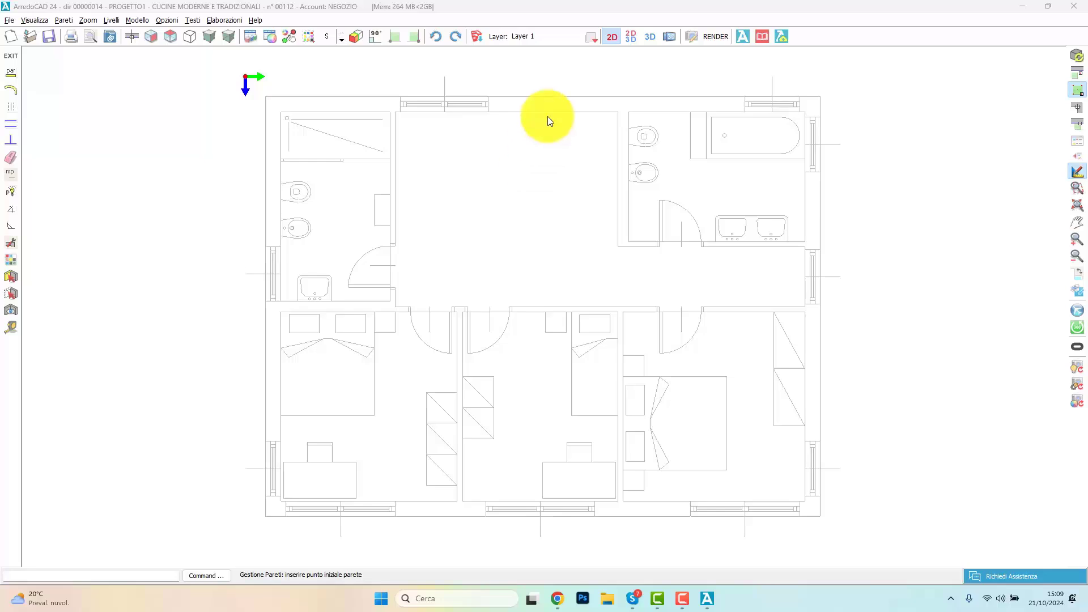
Step: Open the online ArredoCAD video manual and look through its list of chapters
click(746, 9)
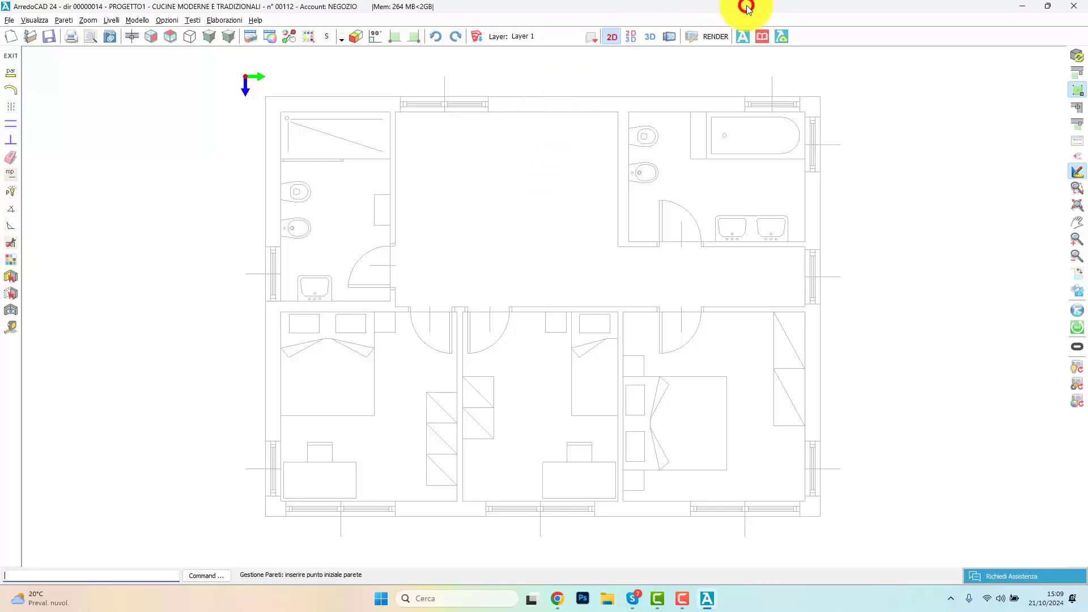
click(762, 37)
click(451, 304)
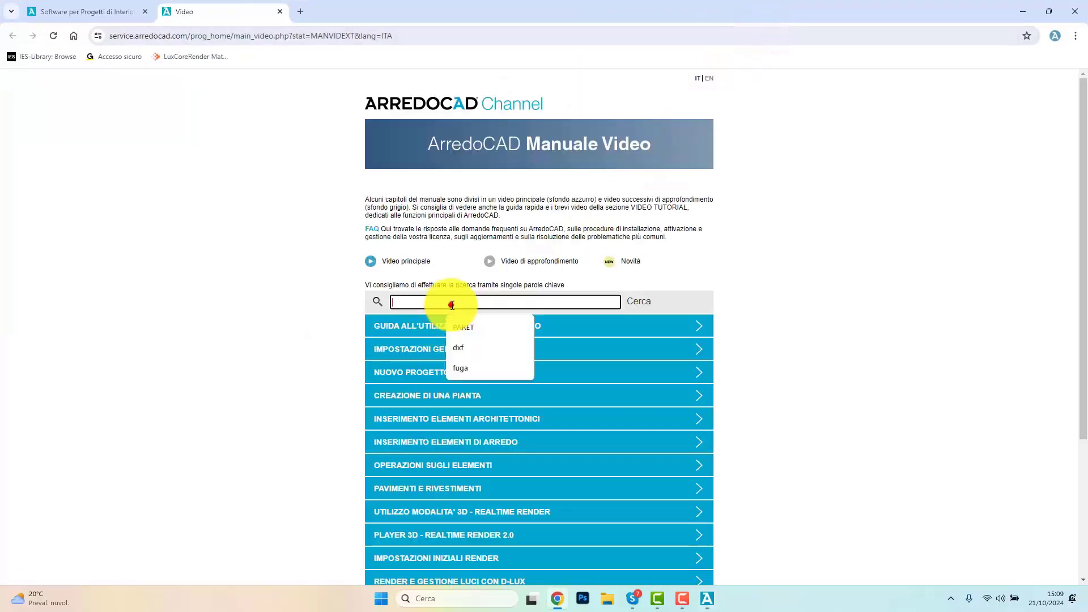
click(875, 290)
scroll(509, 413, down, 3)
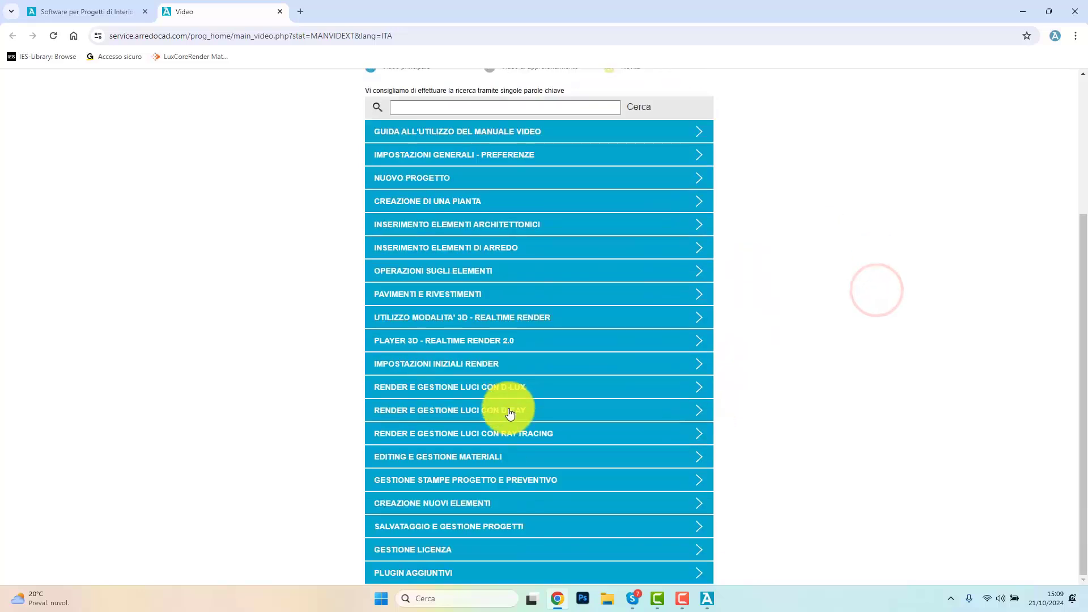
scroll(509, 413, up, 3)
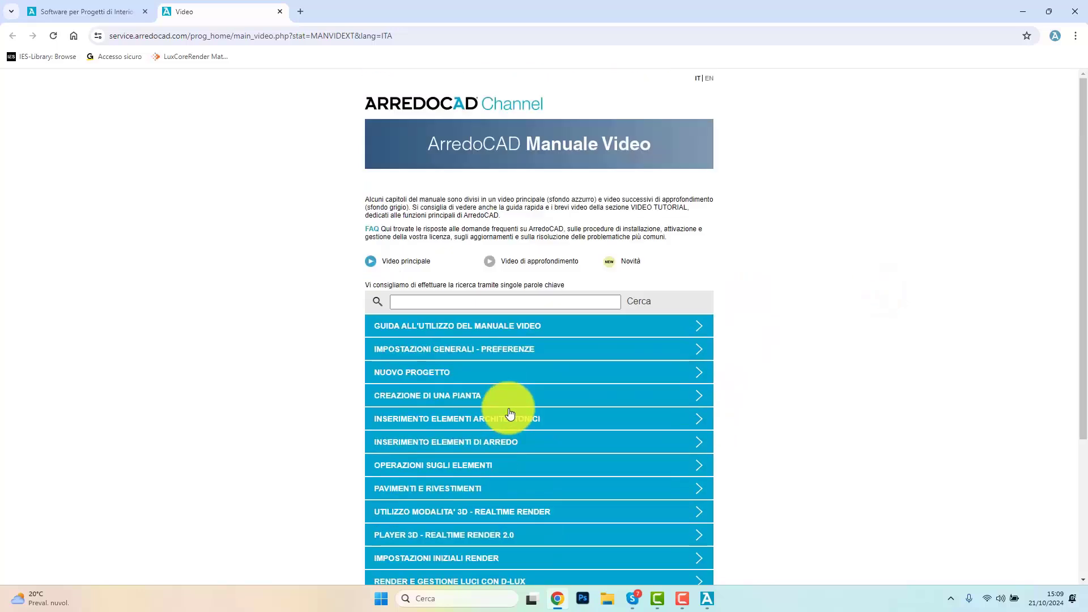
Step: Search the video manual for "dxf" and play the video "Importazione piante in formato dxf e dwg"
click(440, 303)
text(dxf)
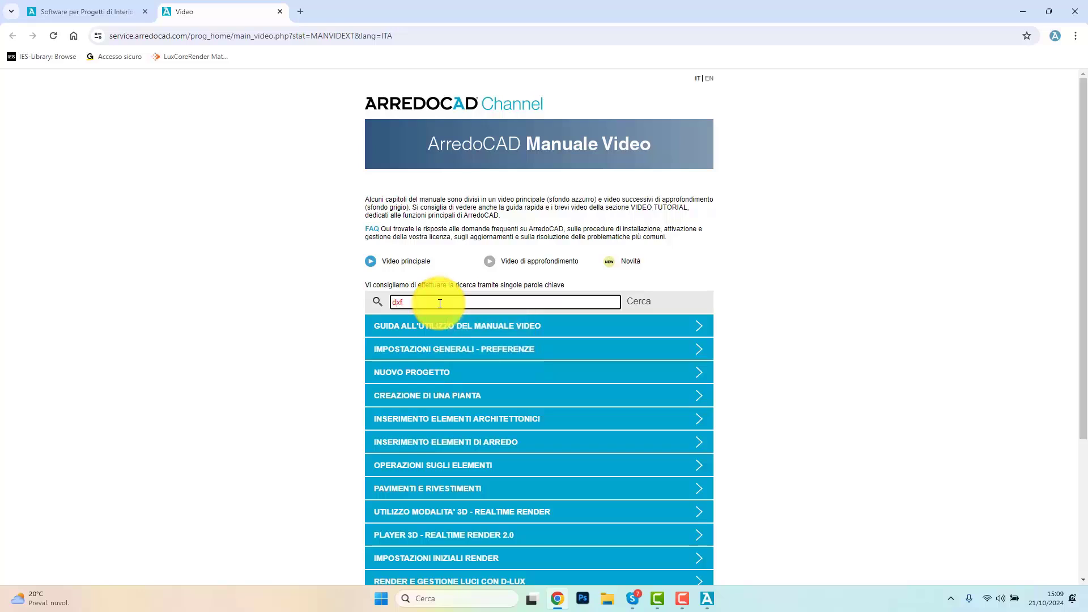
key(Return)
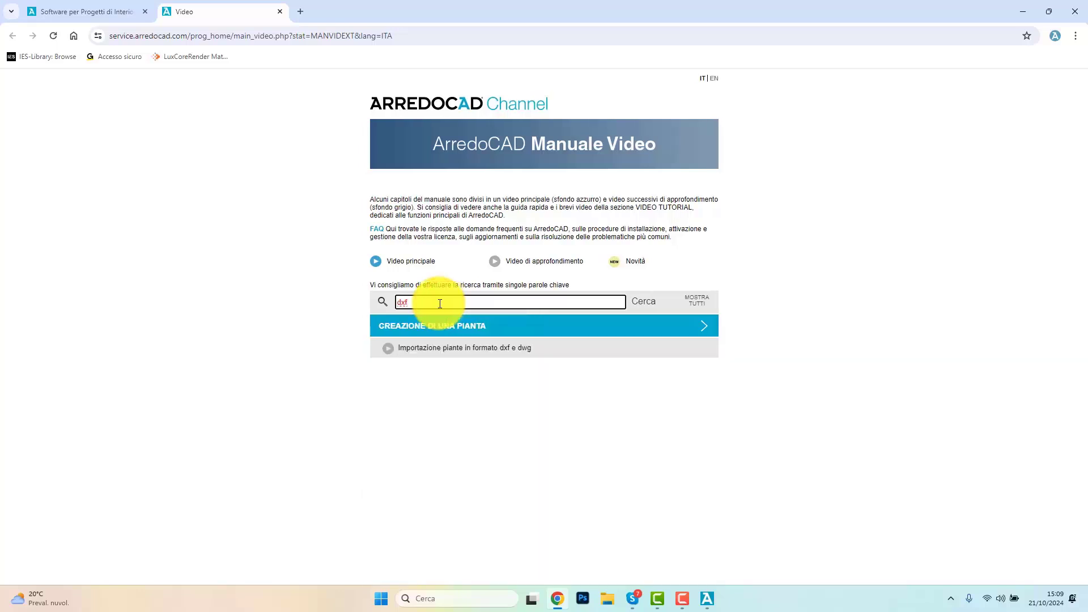
click(434, 347)
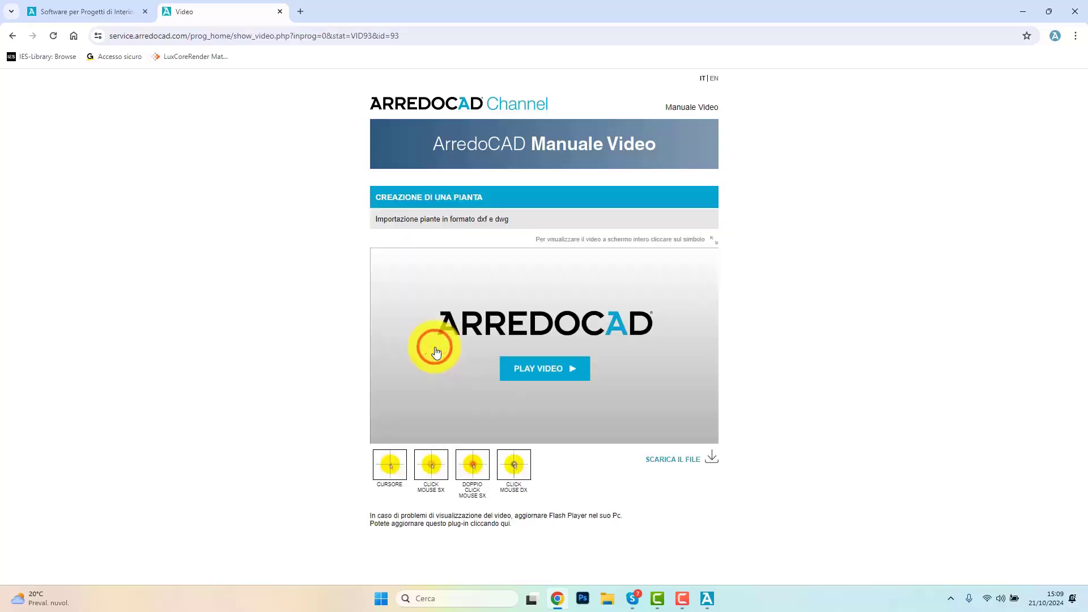
click(518, 367)
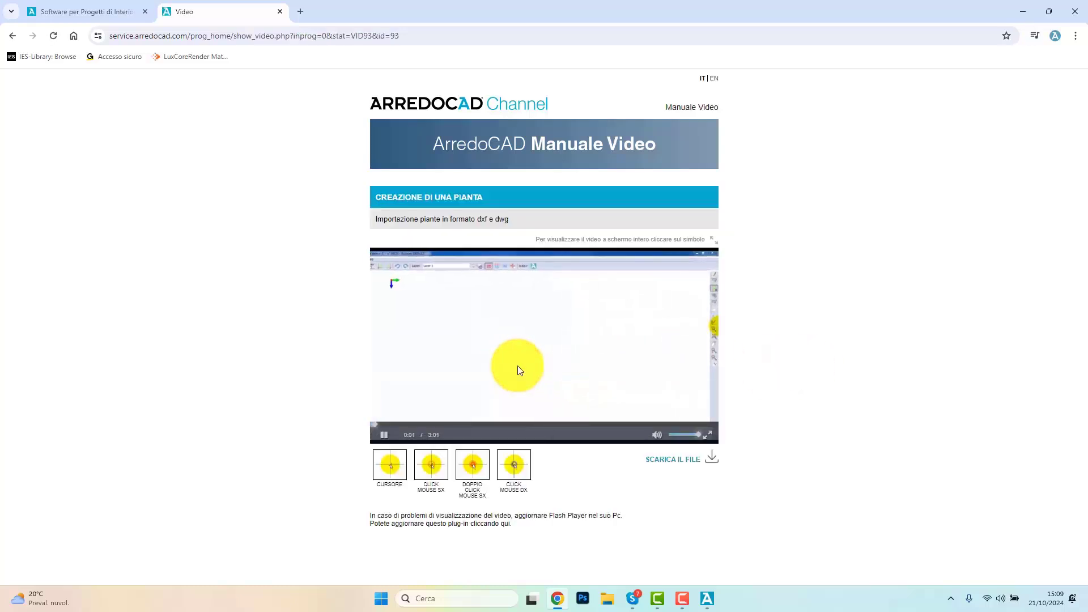
Step: Switch back to the ArredoCAD project drawing
click(708, 602)
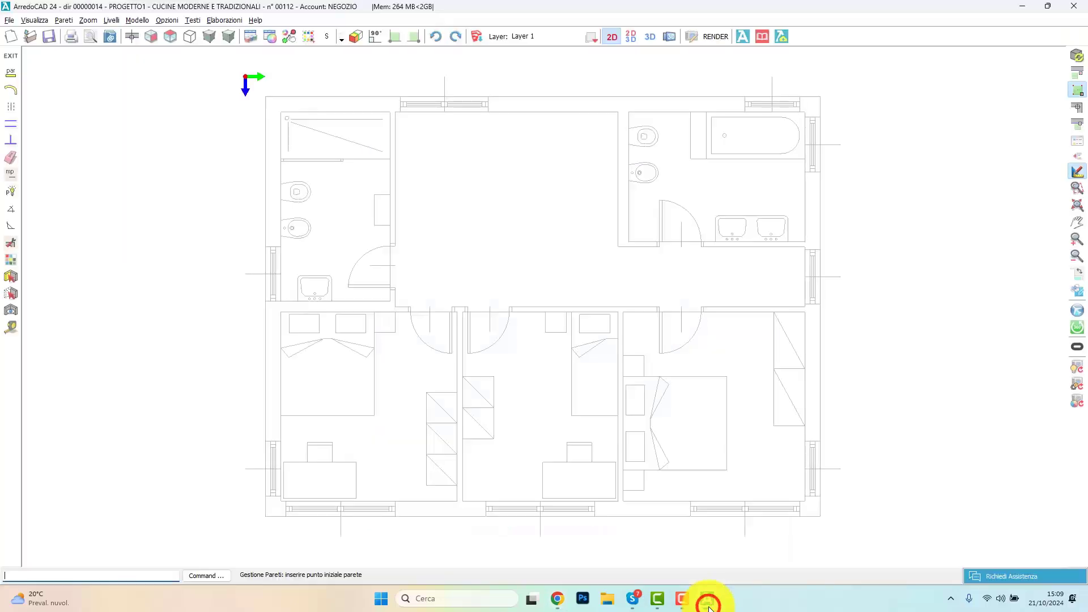
click(708, 604)
click(708, 604)
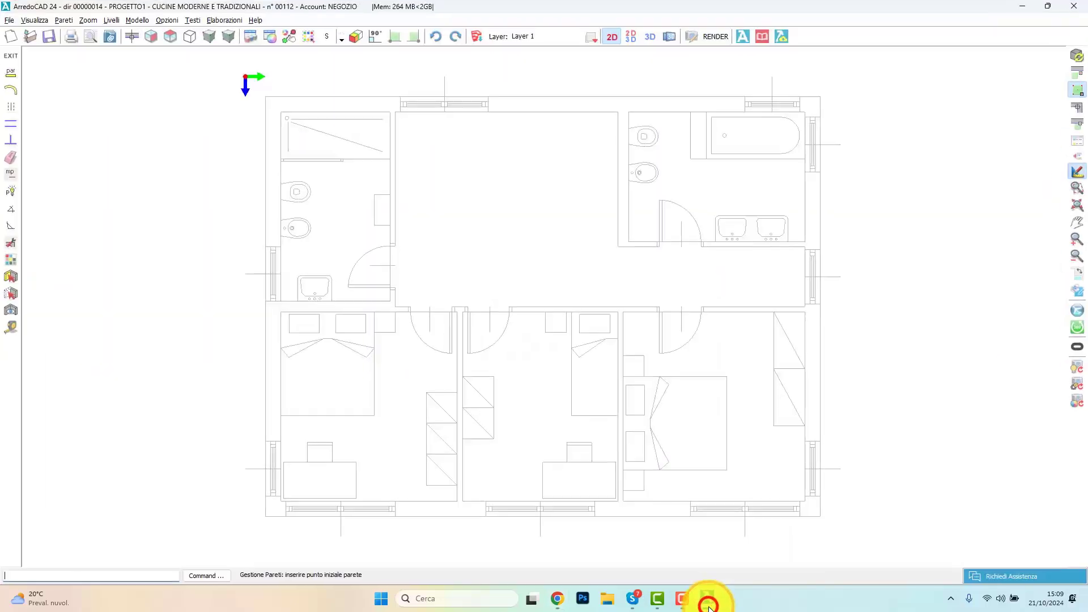
Step: Configure the walls with a thickness of 300 and a height of 3000
click(16, 77)
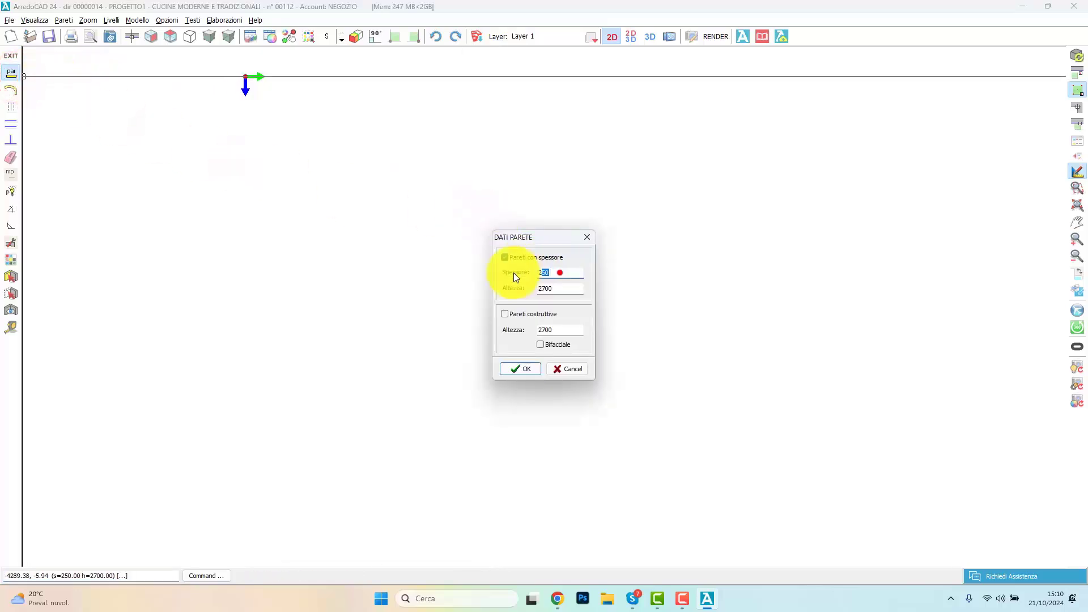
text(300)
key(Tab)
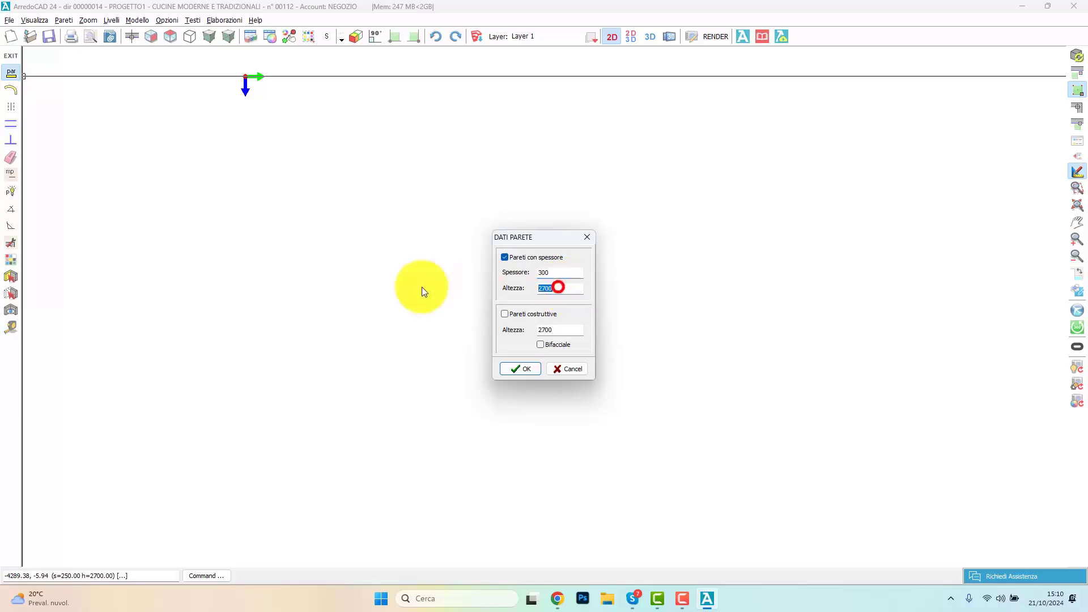
text(3000)
click(532, 368)
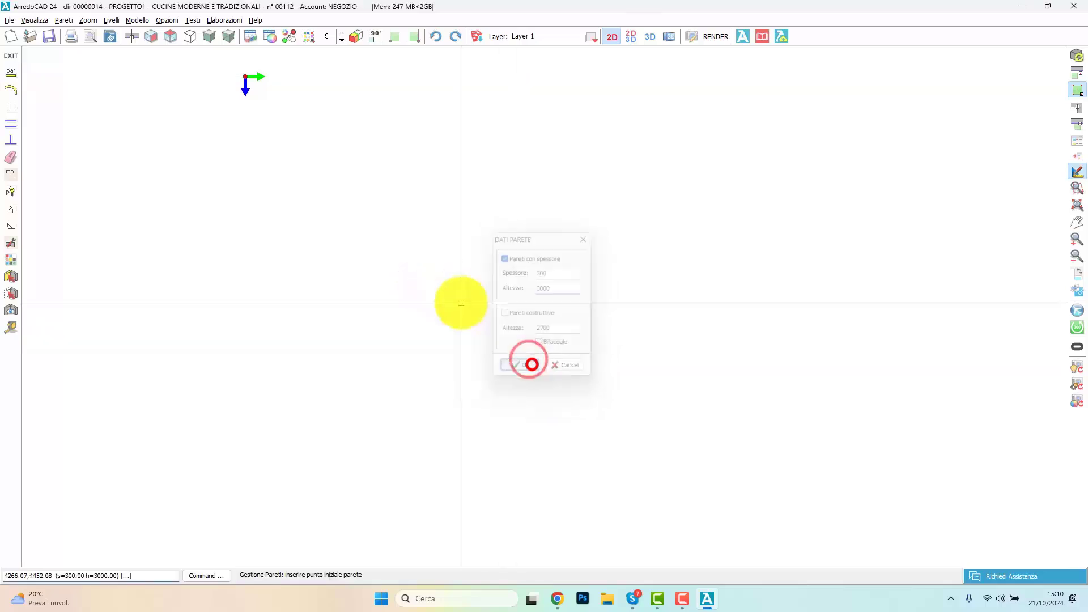
Step: Draw the first outer wall horizontally from the origin with orthogonal mode on and a length of 8900
click(245, 76)
click(371, 37)
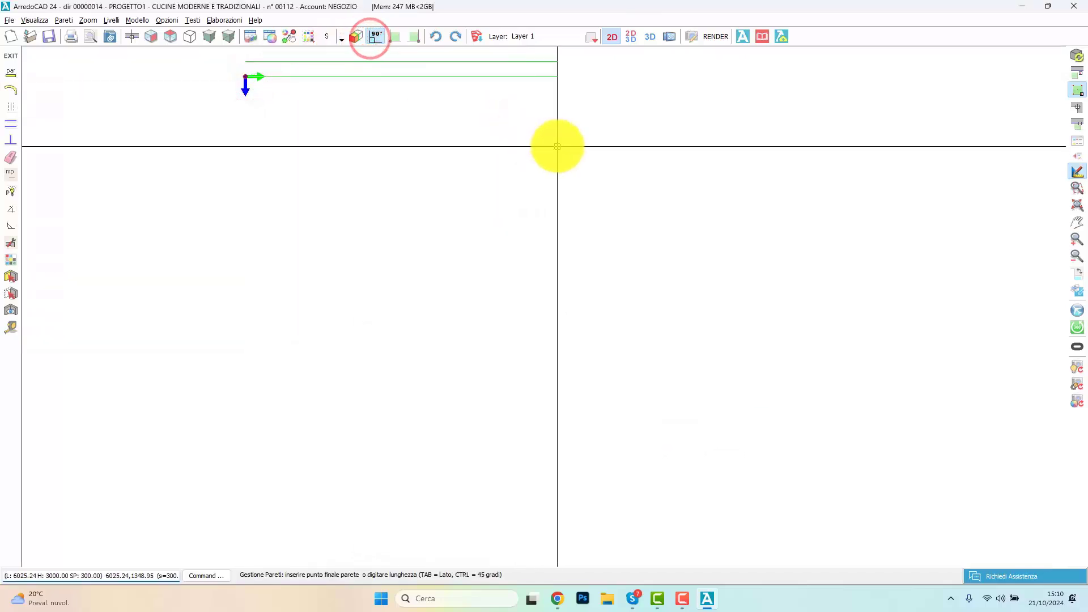
text(8900)
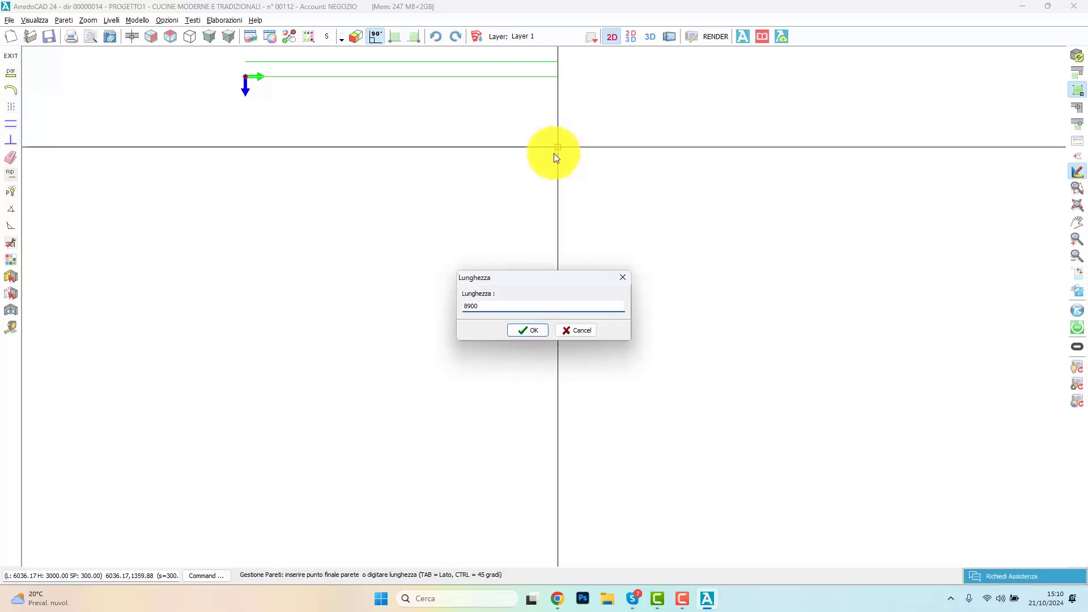
key(Return)
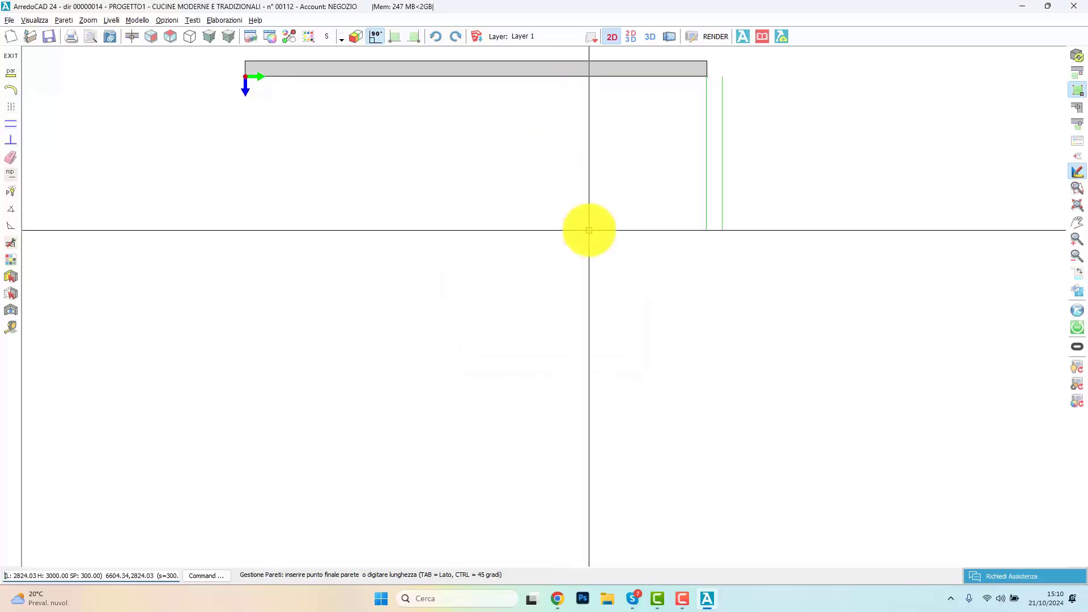
Step: Draw the next outer wall segment as a short diagonal at an angle of 120 degrees to the first wall
click(8, 210)
click(661, 76)
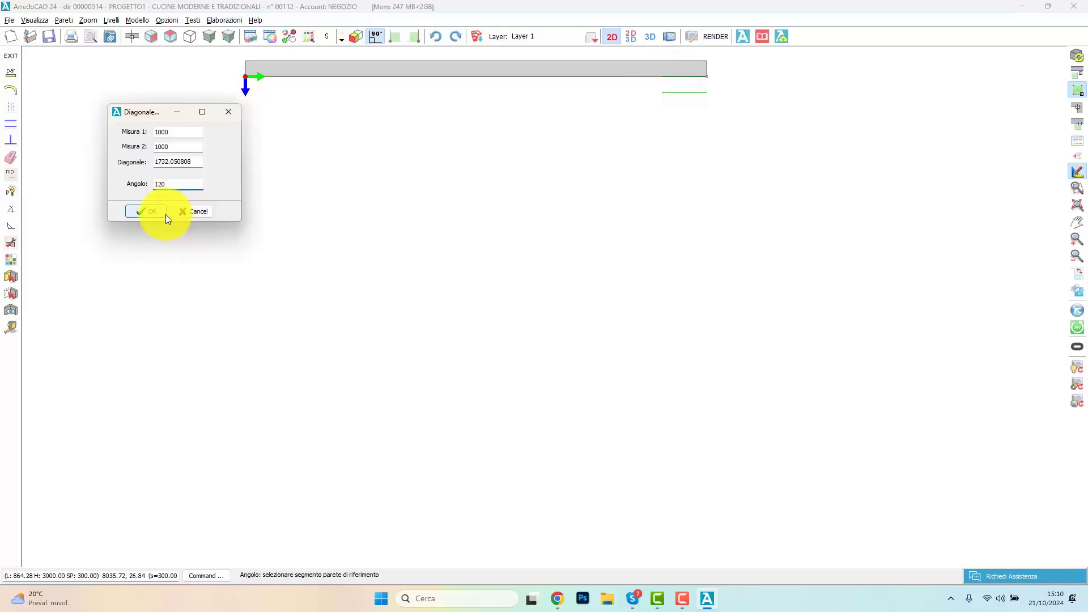
click(161, 213)
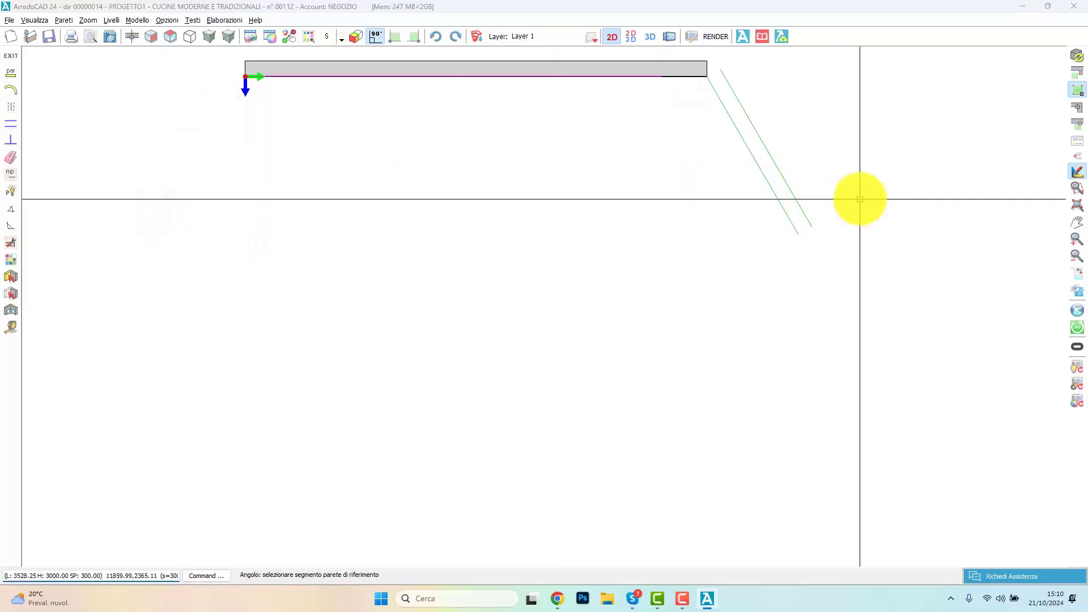
right_click(697, 333)
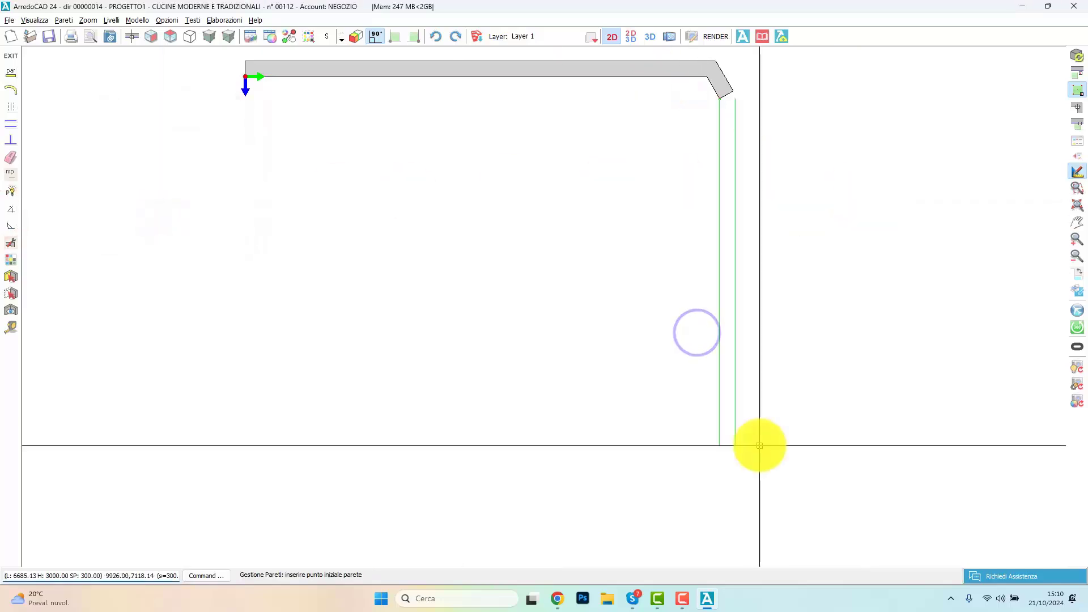
Step: Continue the outer wall straight down from the diagonal with a length of 9000 and close the perimeter
text(9000)
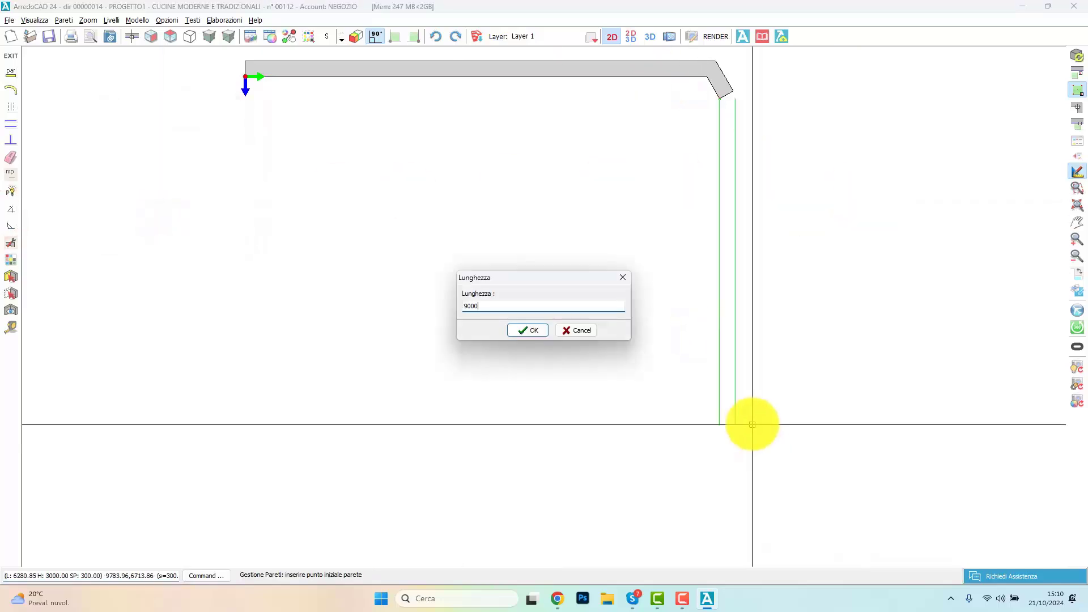
key(Return)
right_click(180, 117)
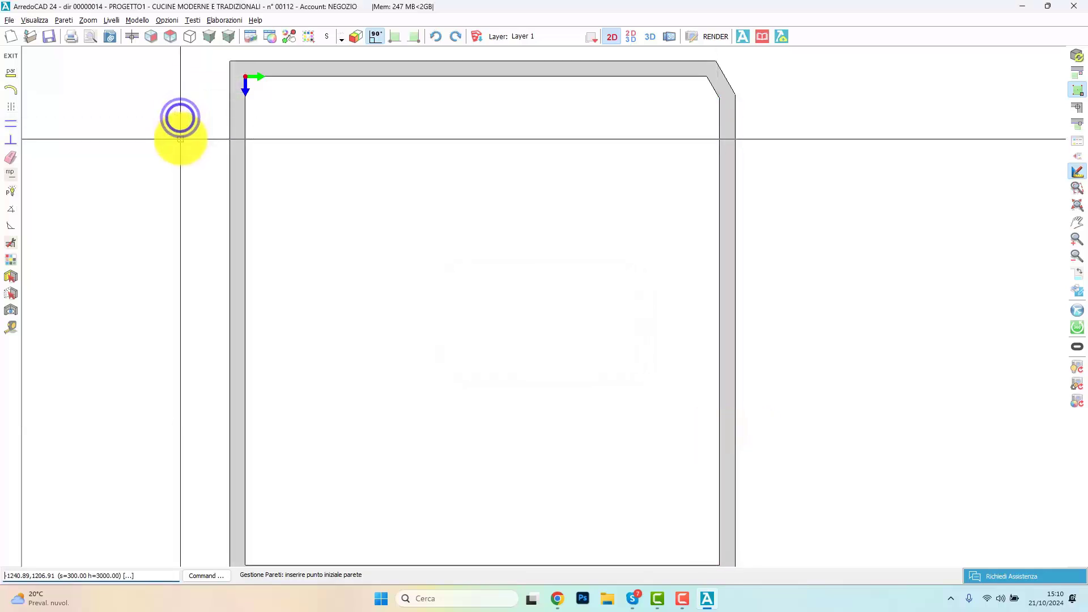
Step: Using a wall thickness of 100, draw a partition 4000 long down from the upper wall and across to the left outer wall
click(10, 73)
text(100)
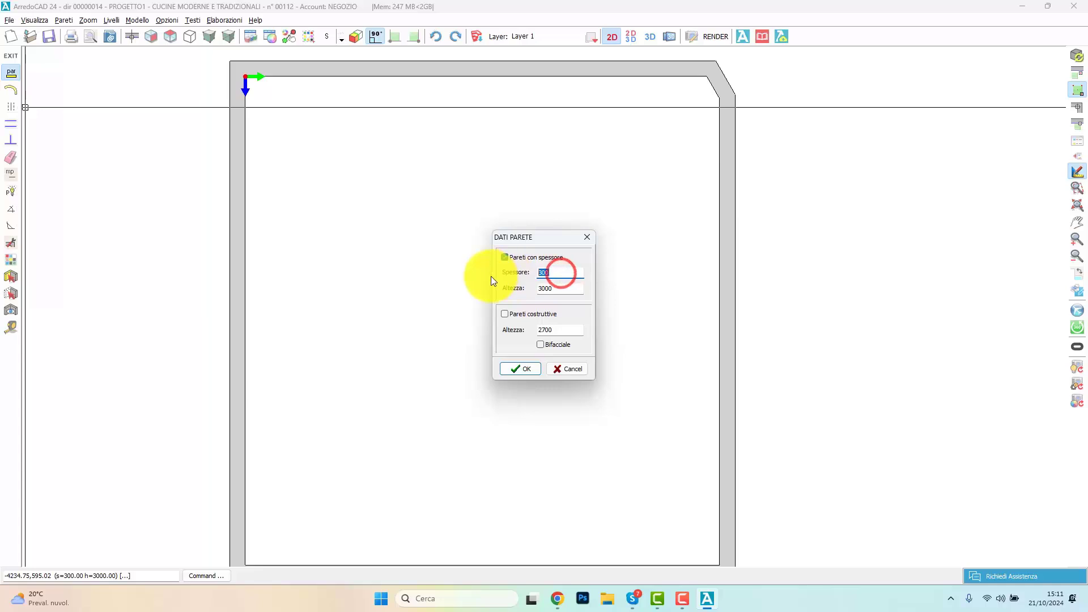
click(532, 371)
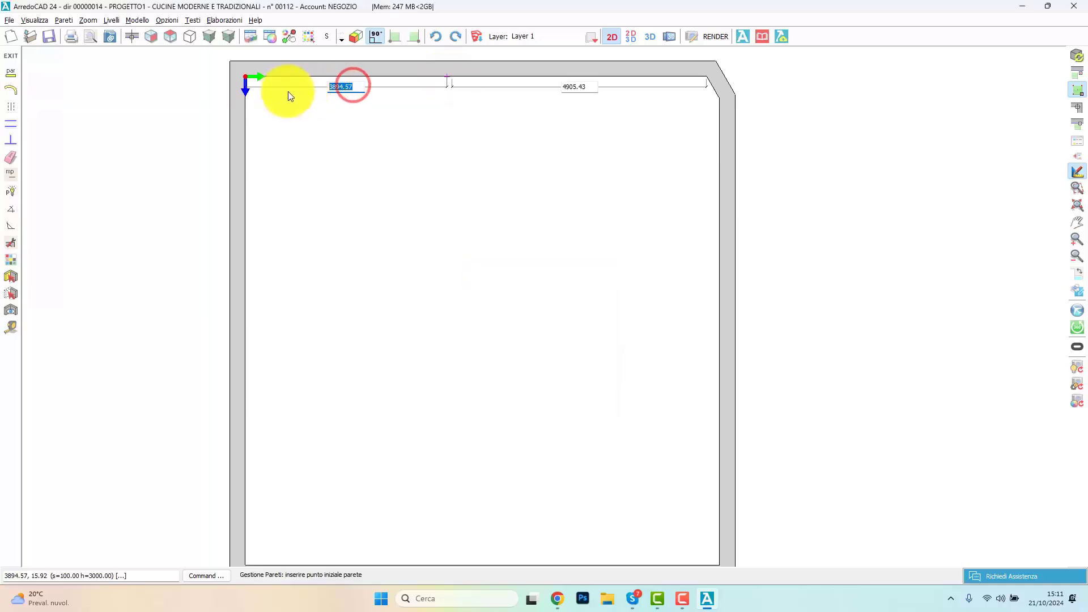
click(465, 78)
text(400)
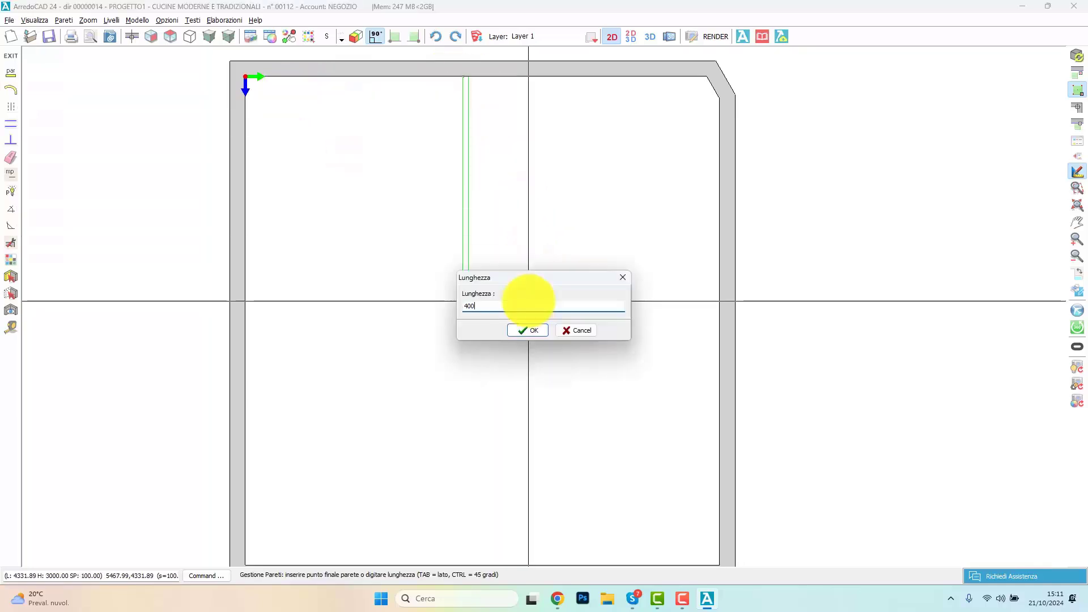
text(0)
key(Return)
click(233, 294)
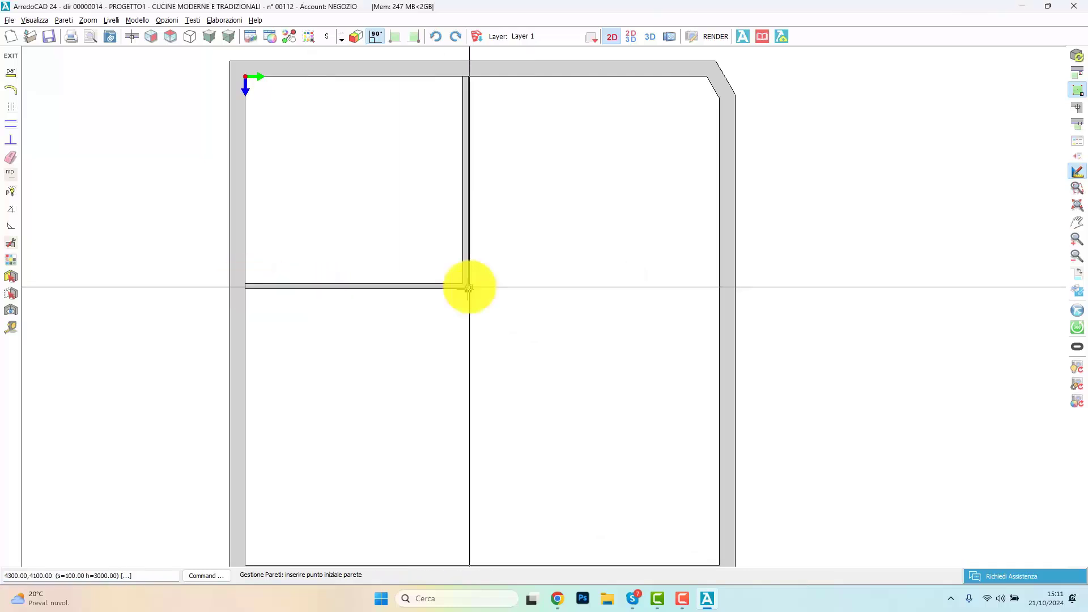
Step: Delete the horizontal partition between the corner of the upper-left room and the right outer wall
click(12, 155)
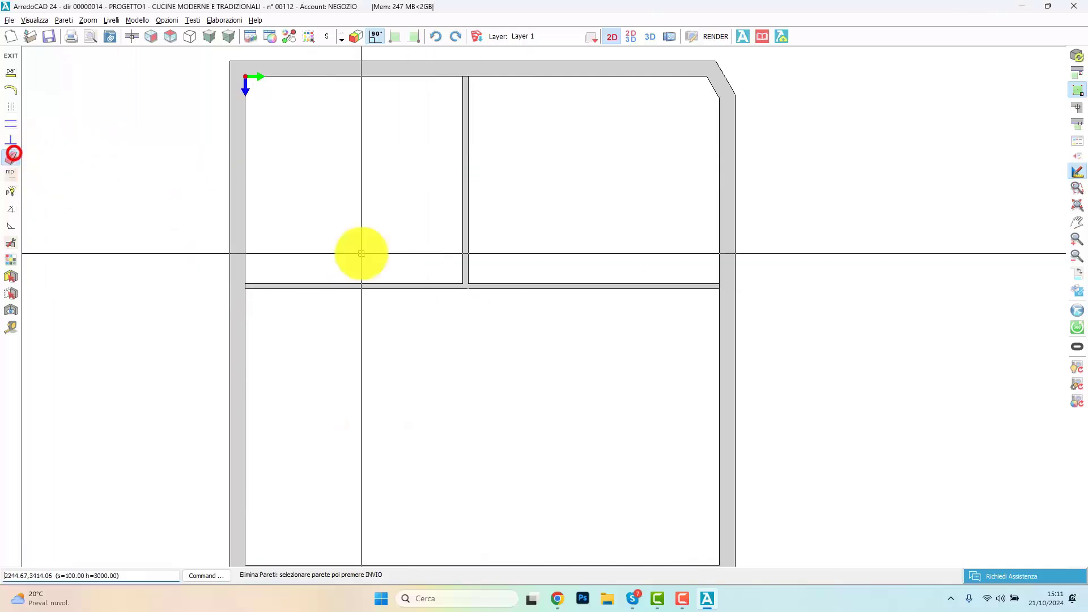
click(598, 287)
key(Return)
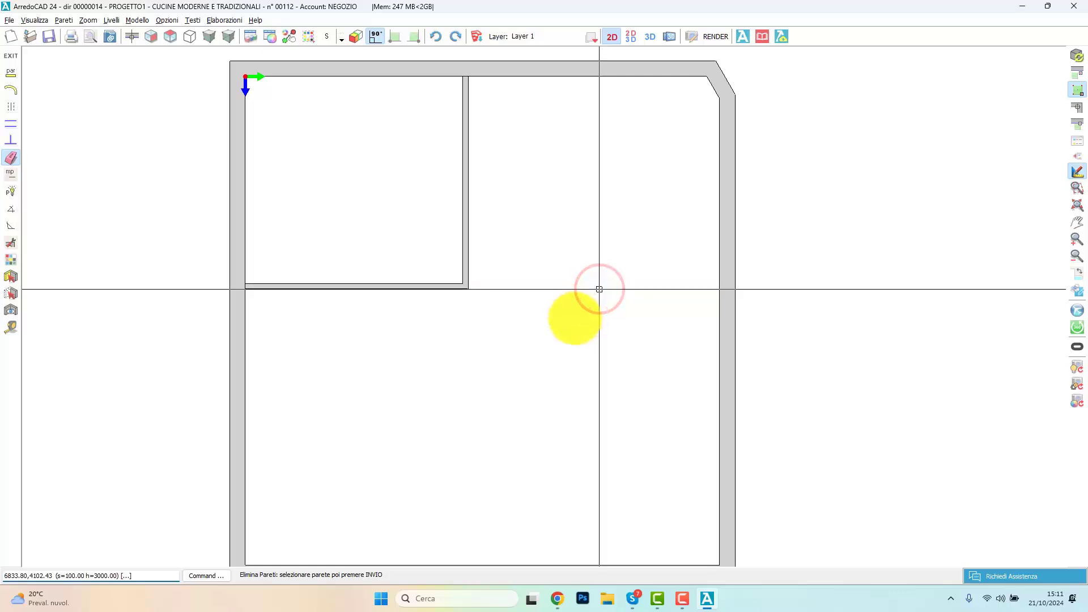
right_click(473, 325)
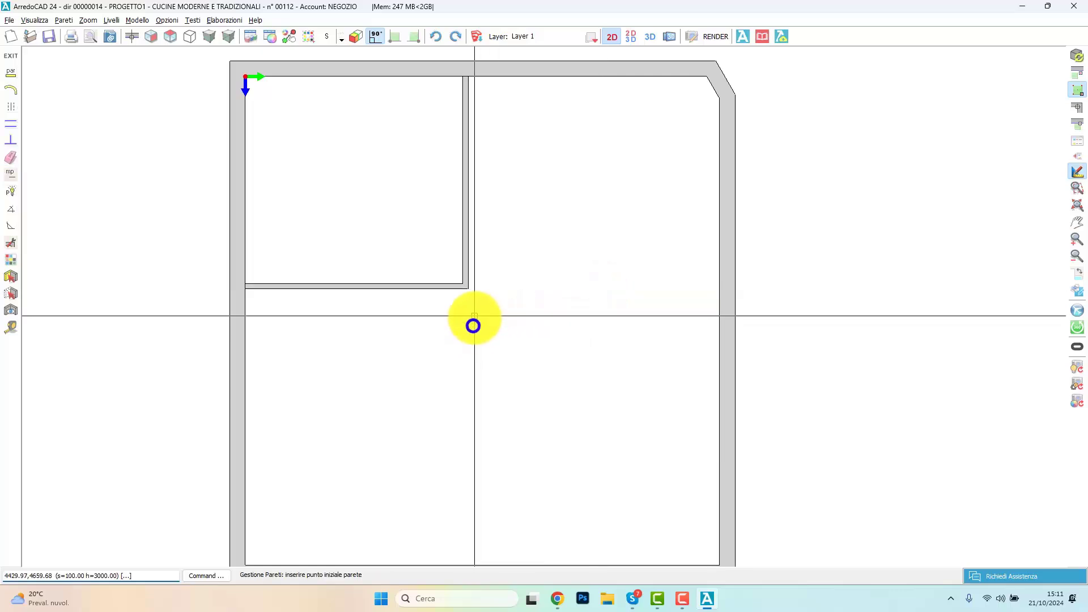
Step: Place the start point of a new partition on the vertical partition, near its lower end
click(470, 259)
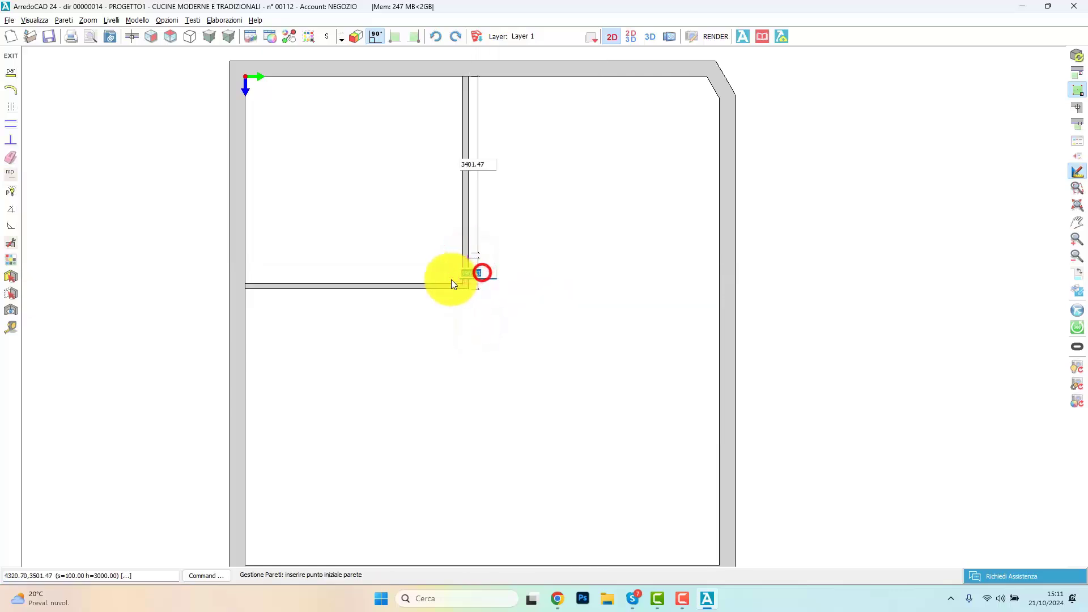
click(452, 280)
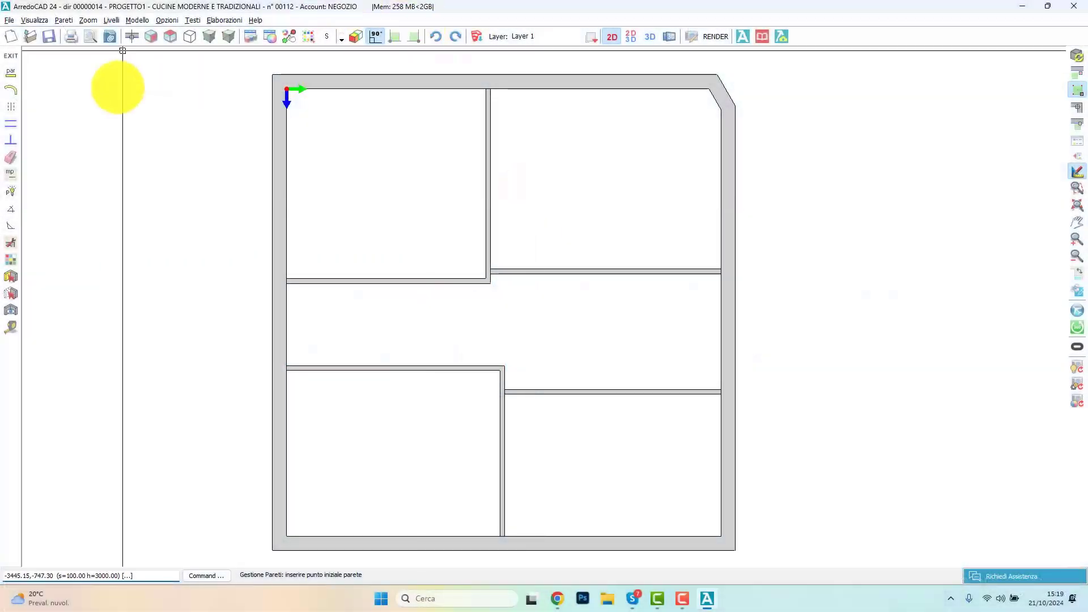
Step: Set the upper wall of the upper-right room as the working wall and open the library of common accessories
click(133, 37)
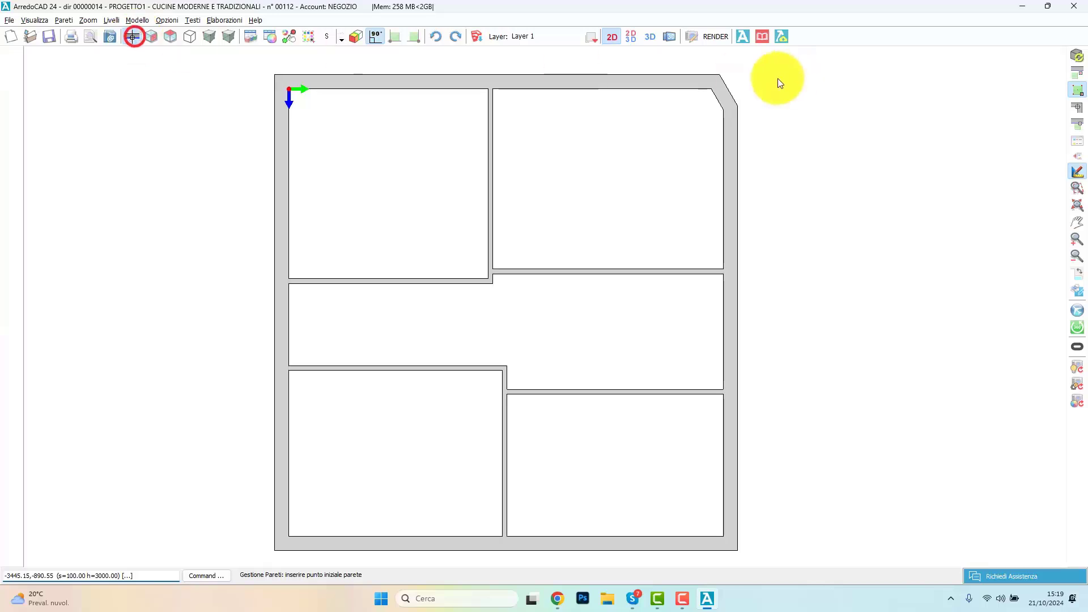
click(619, 88)
click(1076, 159)
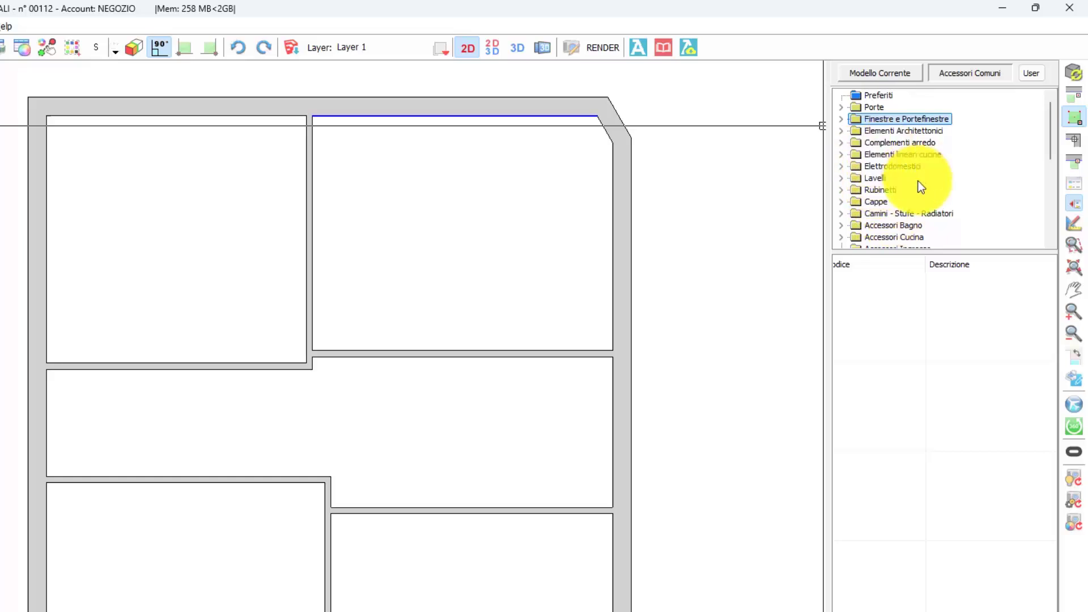
Step: Browse the common accessories library, examining the architectural elements and the Vincoli categories for sockets, home automation and electrical panels
scroll(897, 143, down, 1)
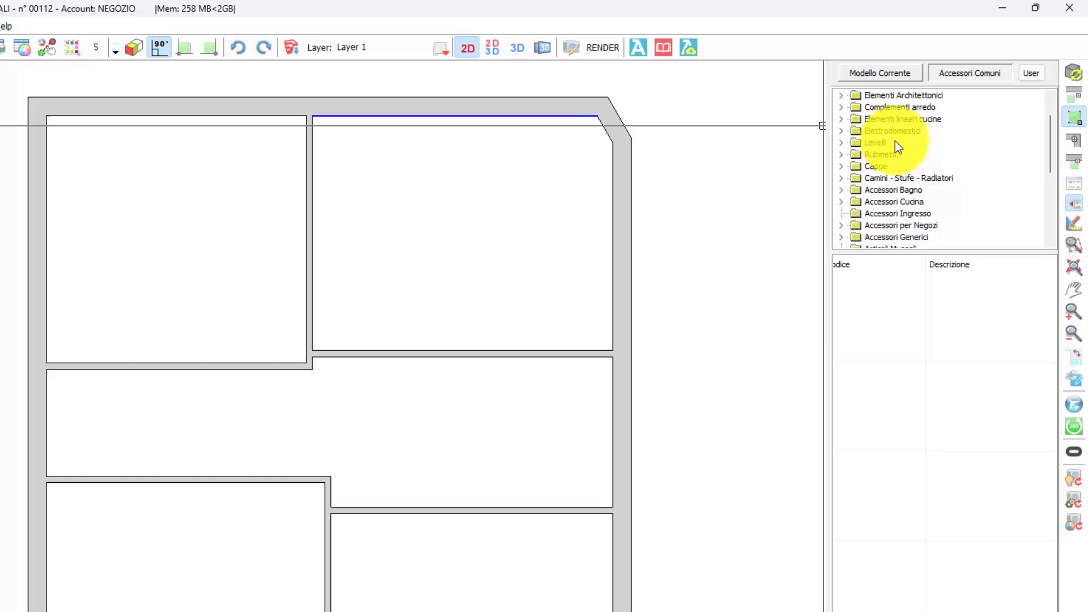
scroll(895, 141, up, 1)
double_click(903, 129)
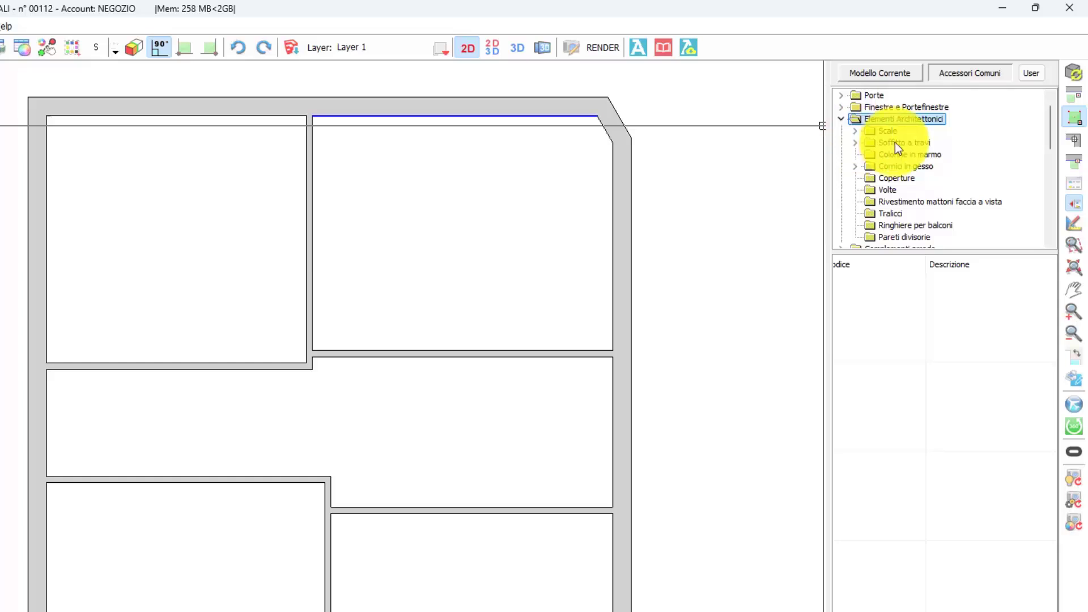
scroll(896, 141, down, 3)
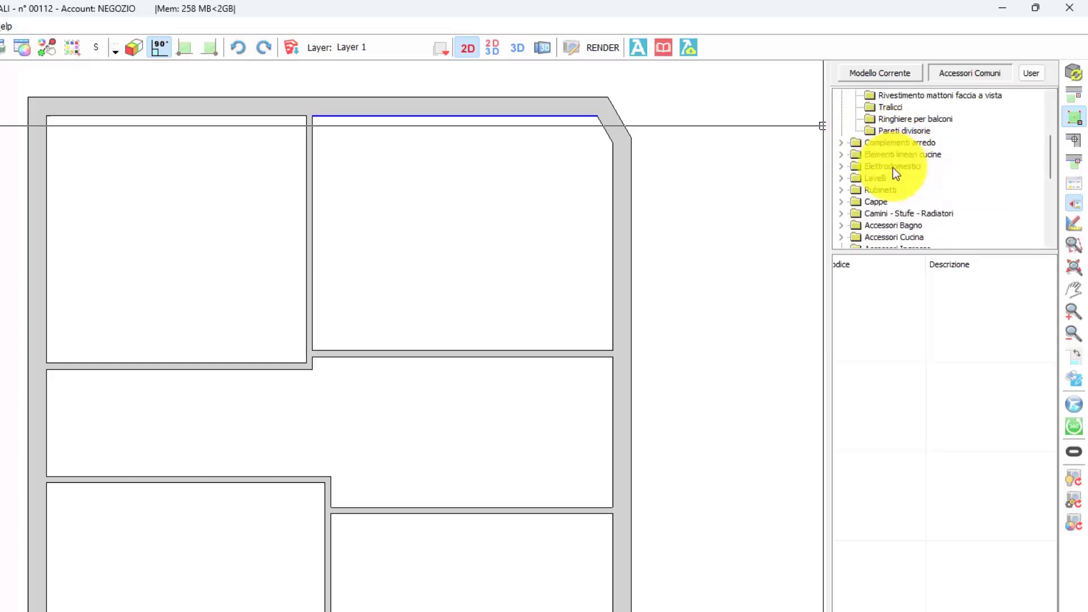
scroll(892, 168, down, 3)
double_click(865, 224)
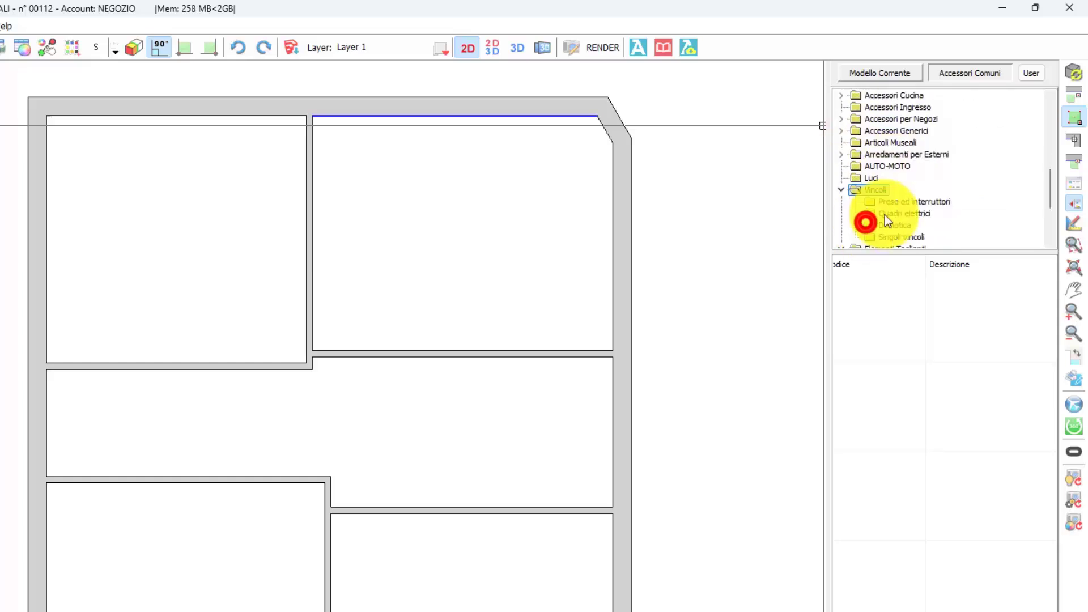
click(896, 201)
click(888, 224)
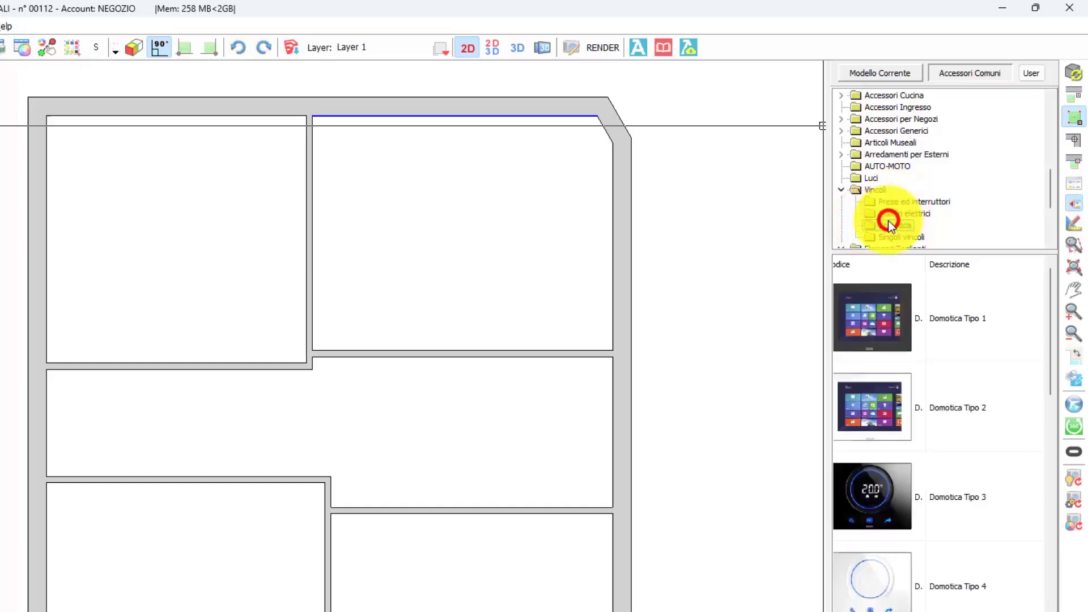
click(894, 215)
scroll(878, 170, up, 6)
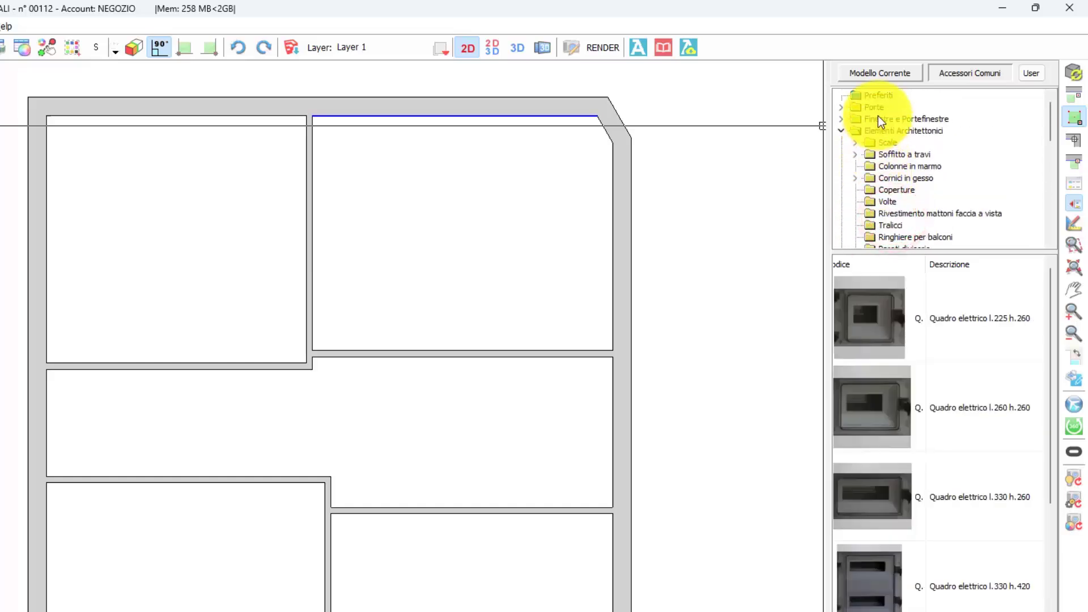
Step: Browse the Portefinestre category, examining the Tuscan-style, sliding, attic and coplanar French windows
double_click(885, 120)
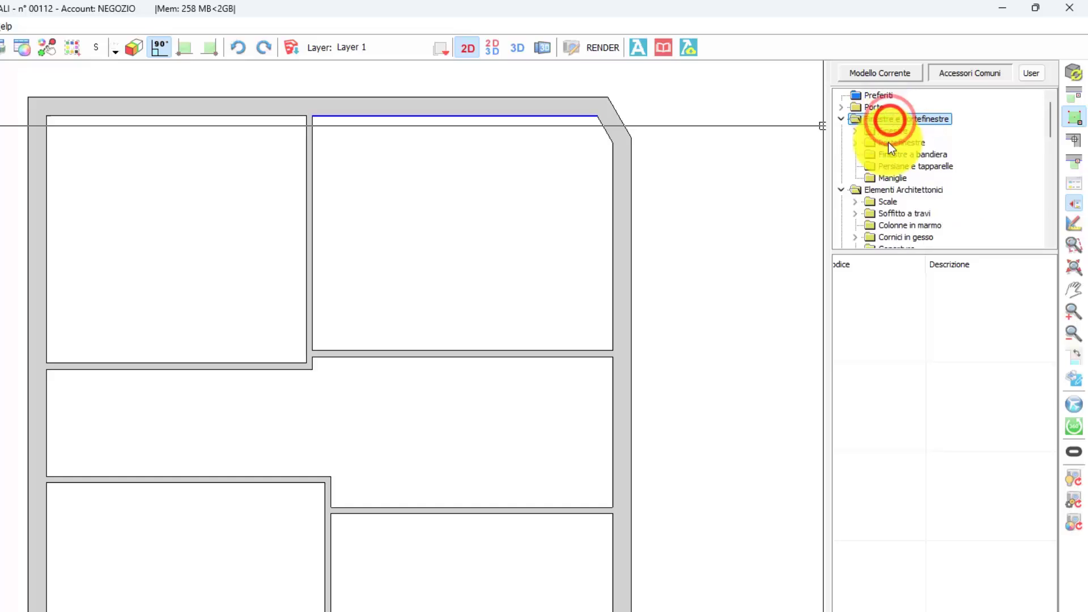
click(888, 142)
double_click(888, 142)
click(940, 177)
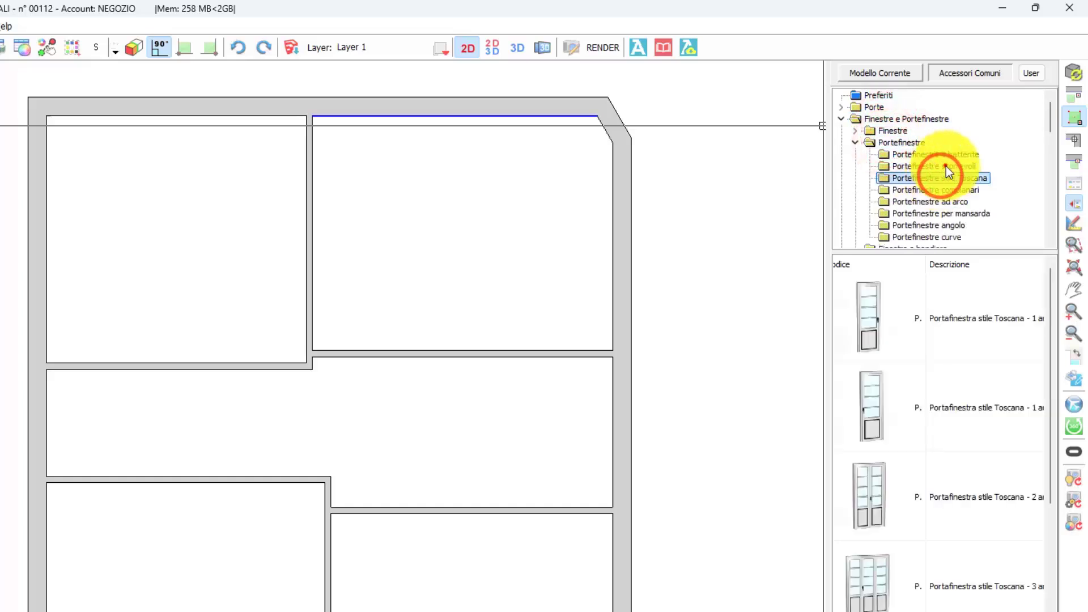
click(944, 166)
click(950, 214)
click(948, 190)
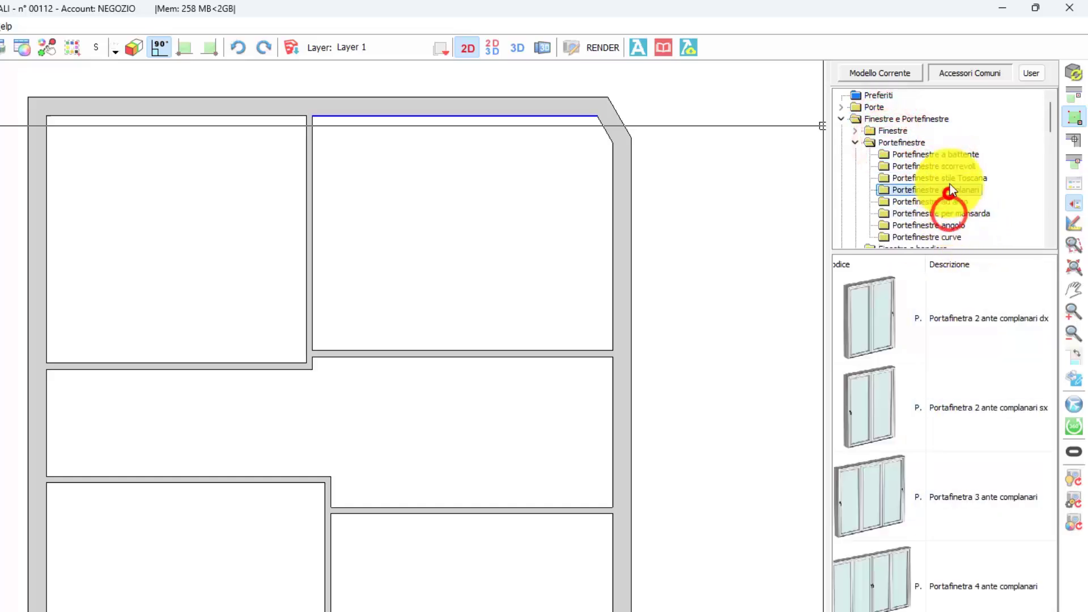
click(950, 177)
Step: Place a Portafinetra 2 ante scorrevoli sx from the sliding French windows on the working wall, using the wall's front view
click(950, 166)
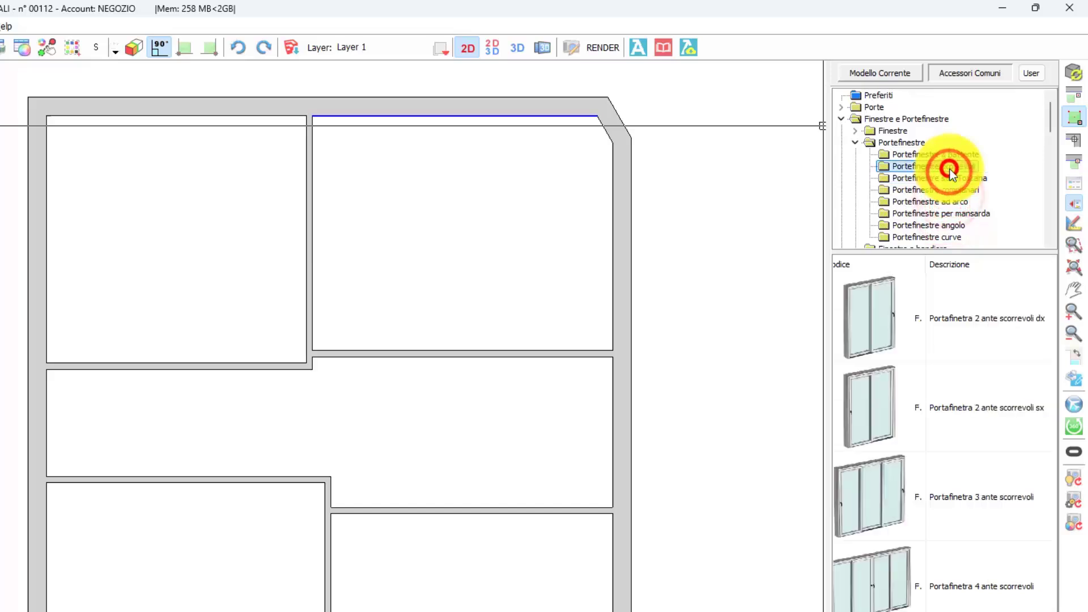
click(935, 440)
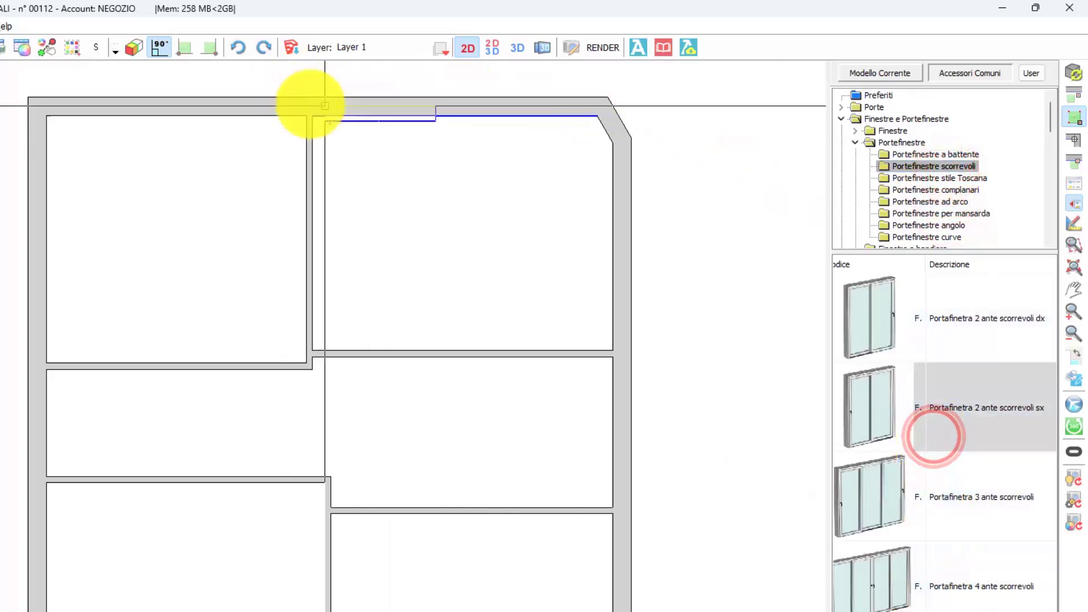
click(149, 36)
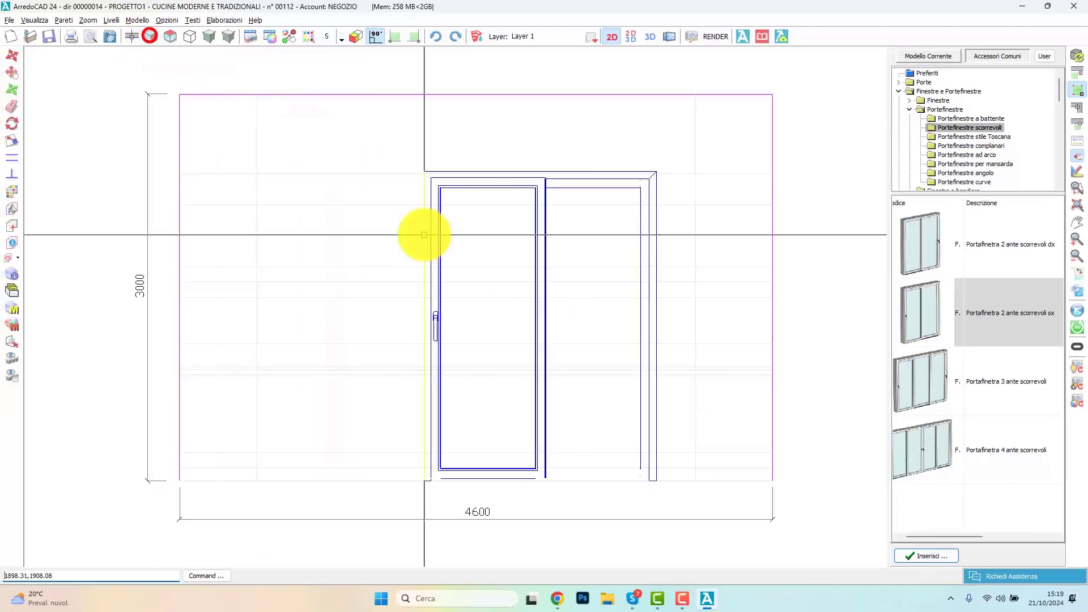
click(360, 404)
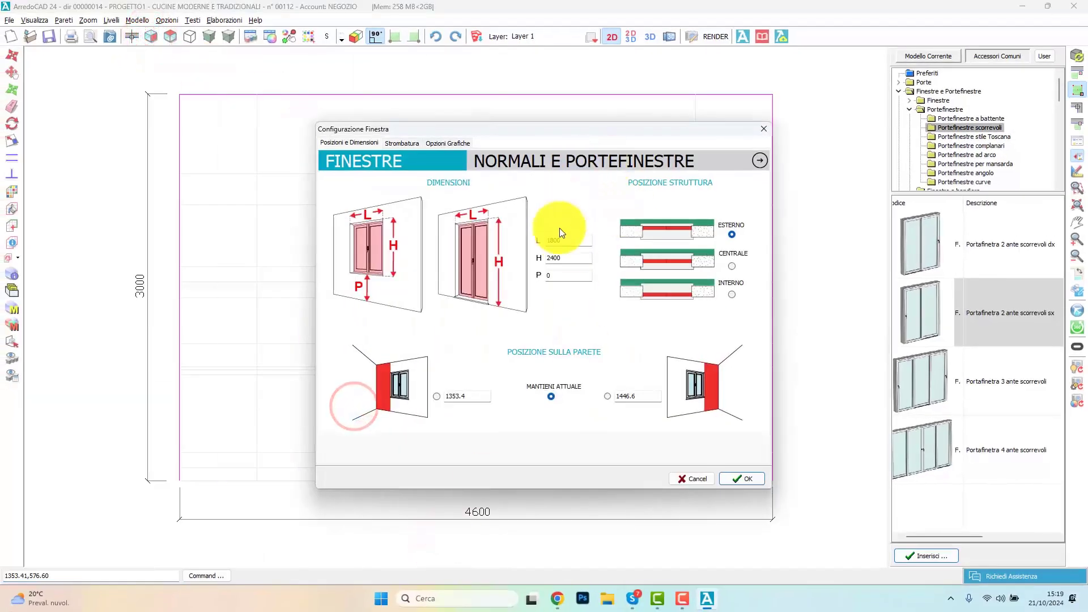
Step: Configure the French window with the INTERNO structure position and the CON SOGLIA threshold option
click(572, 242)
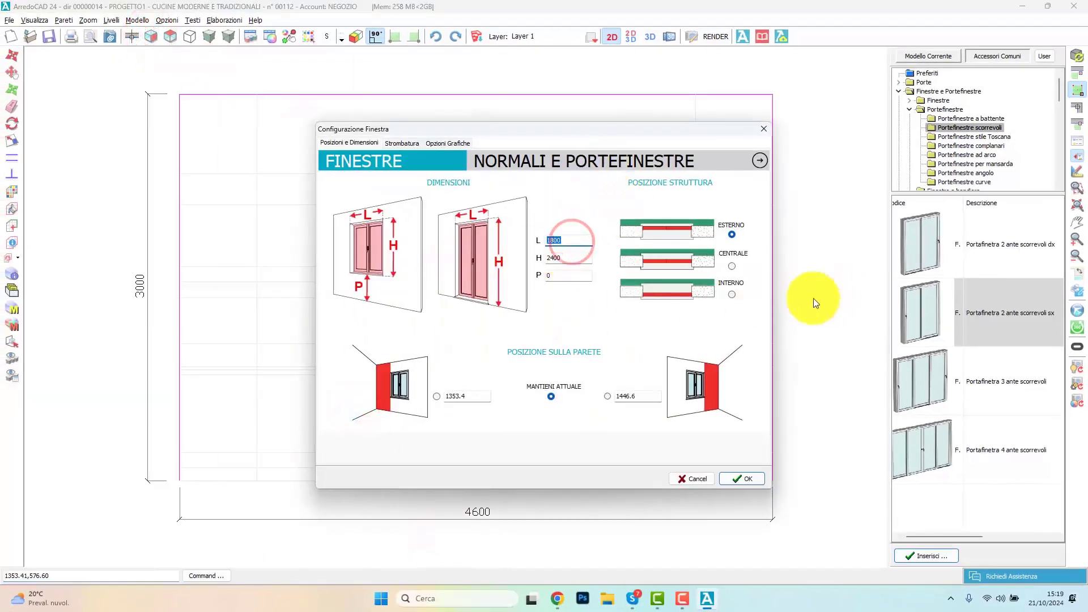
click(730, 294)
click(447, 145)
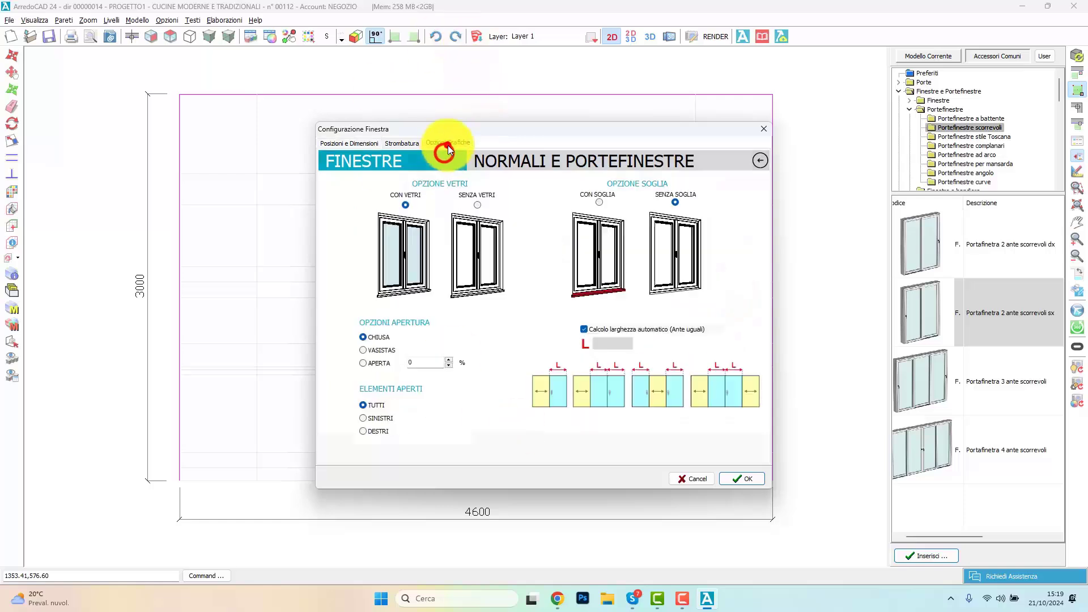
click(599, 202)
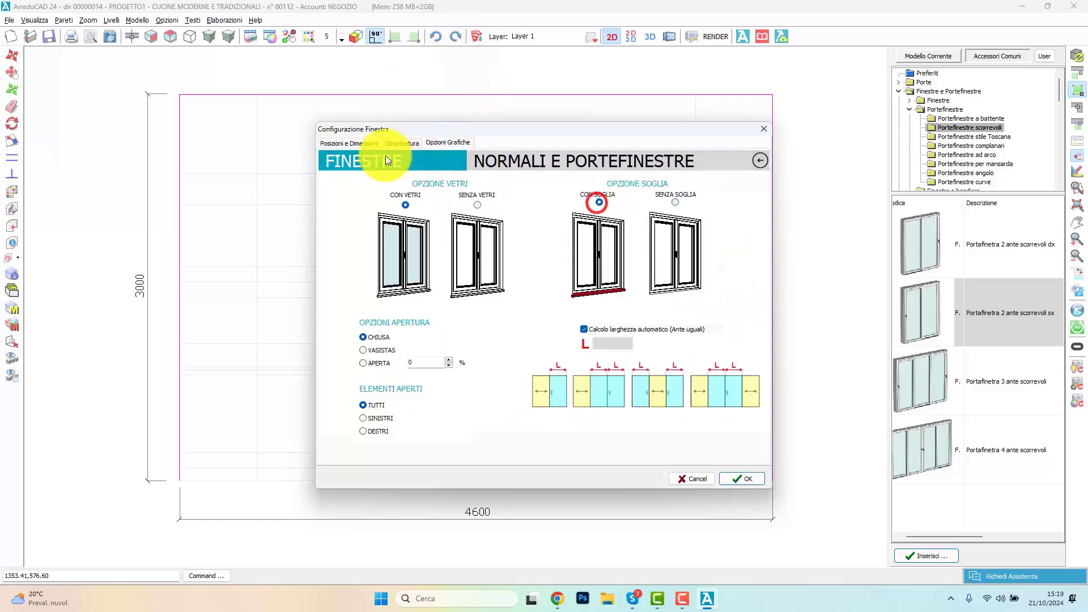
click(384, 143)
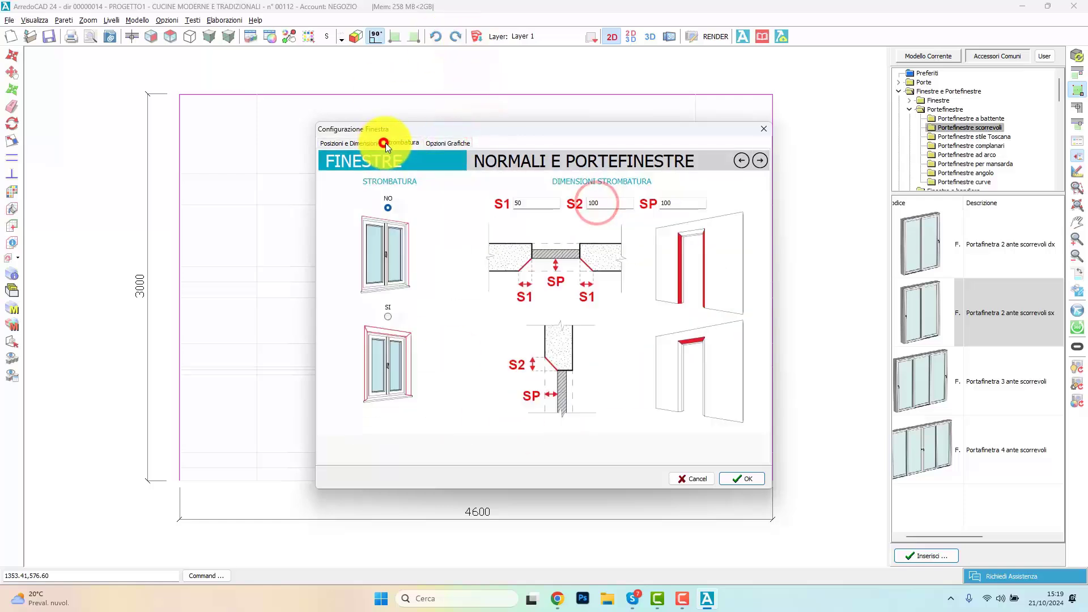
click(744, 481)
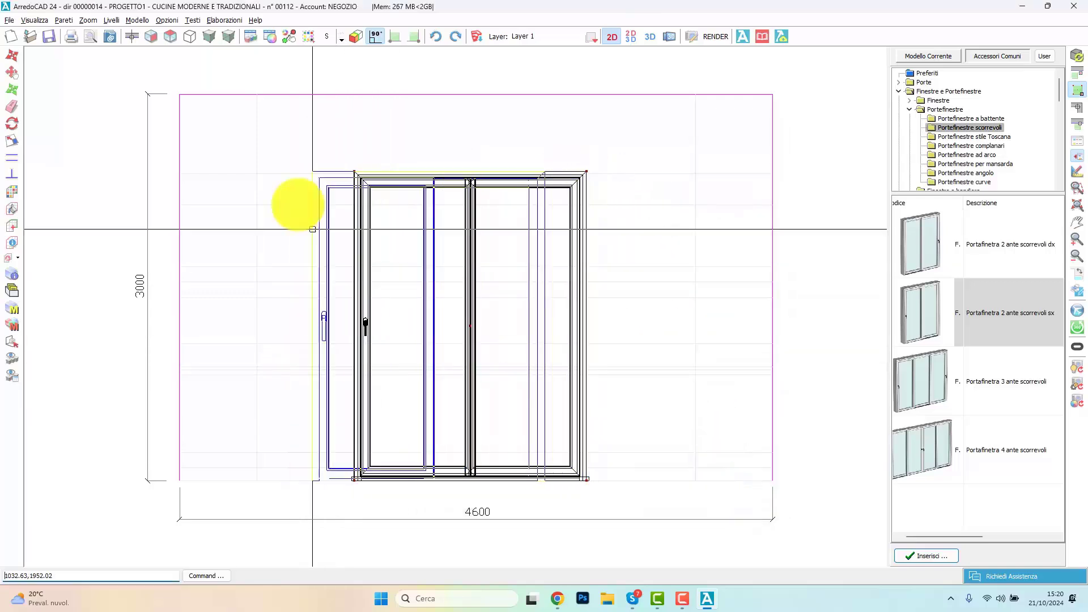
Step: Set the left outer wall of the upper-left room as the working wall and place the same sliding French window on it
click(134, 36)
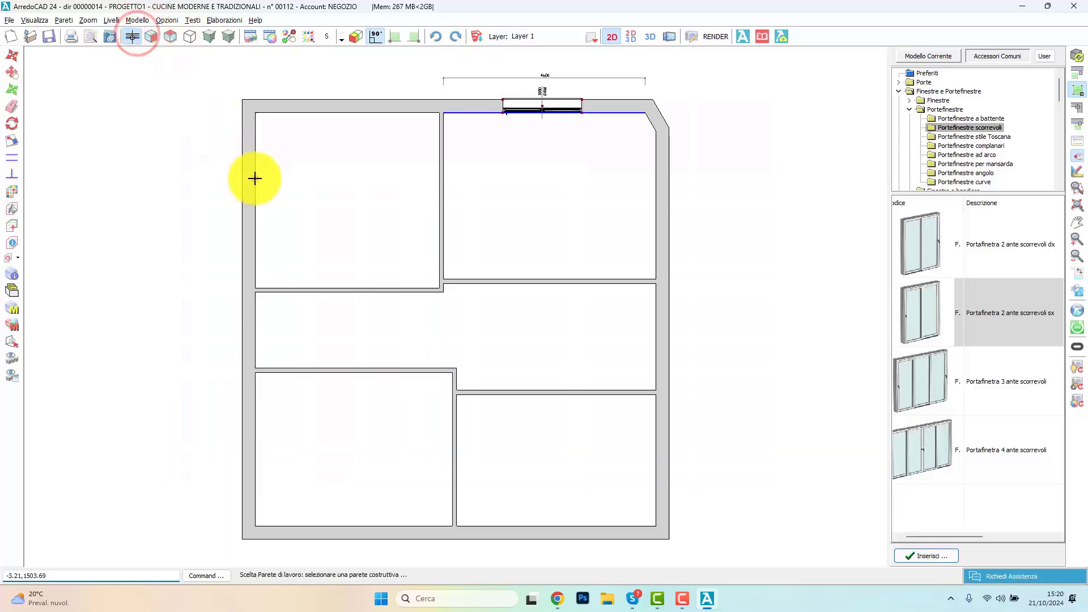
click(253, 177)
click(152, 37)
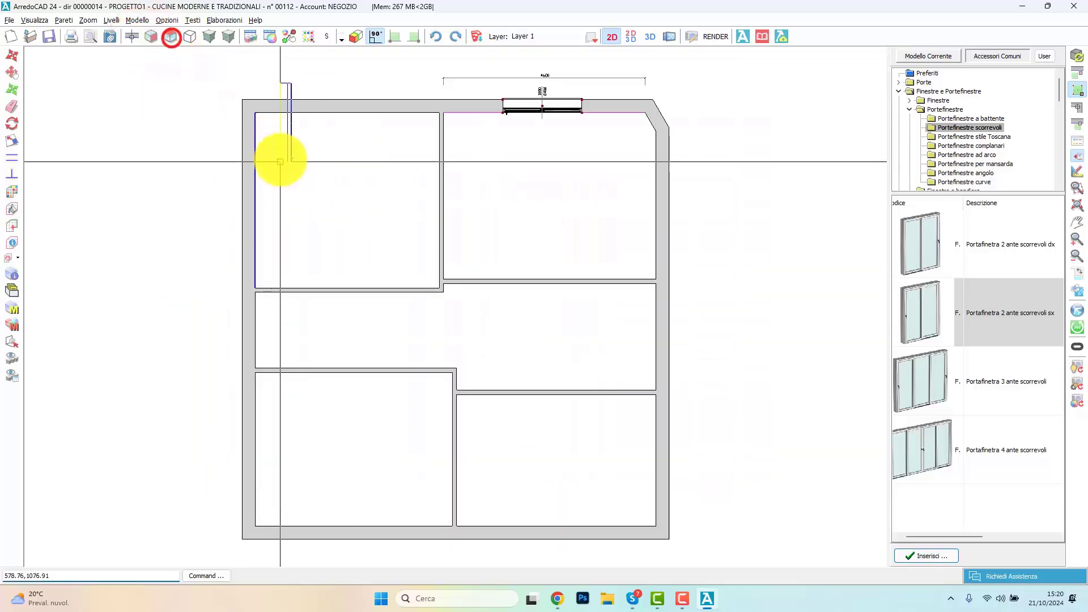
click(264, 244)
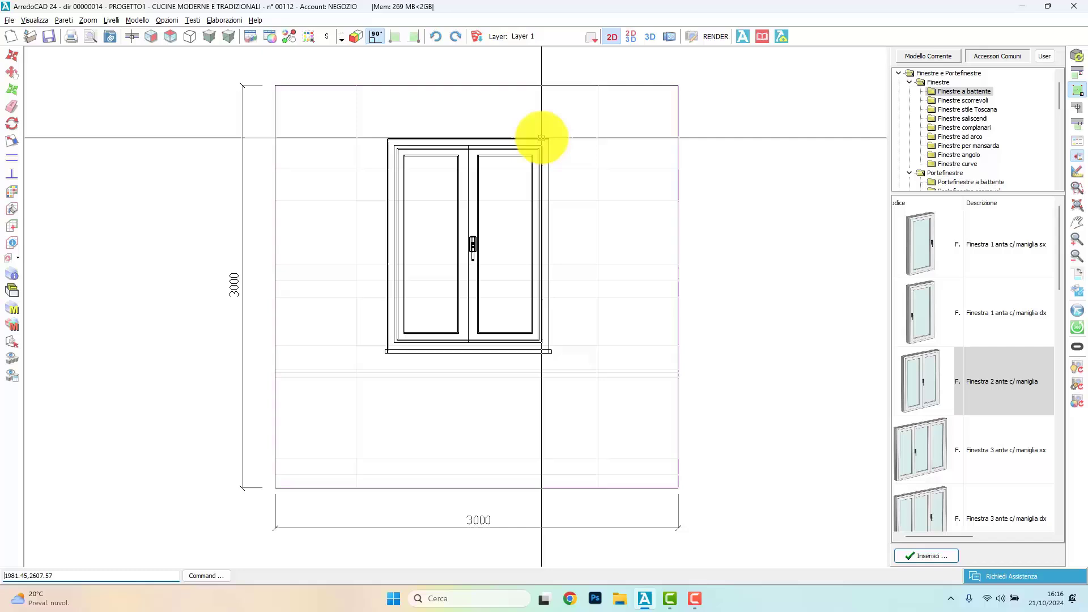
Step: Examine the configuration pages of the two-sash window for dimensions, splay and graphic options, without applying changes
click(539, 136)
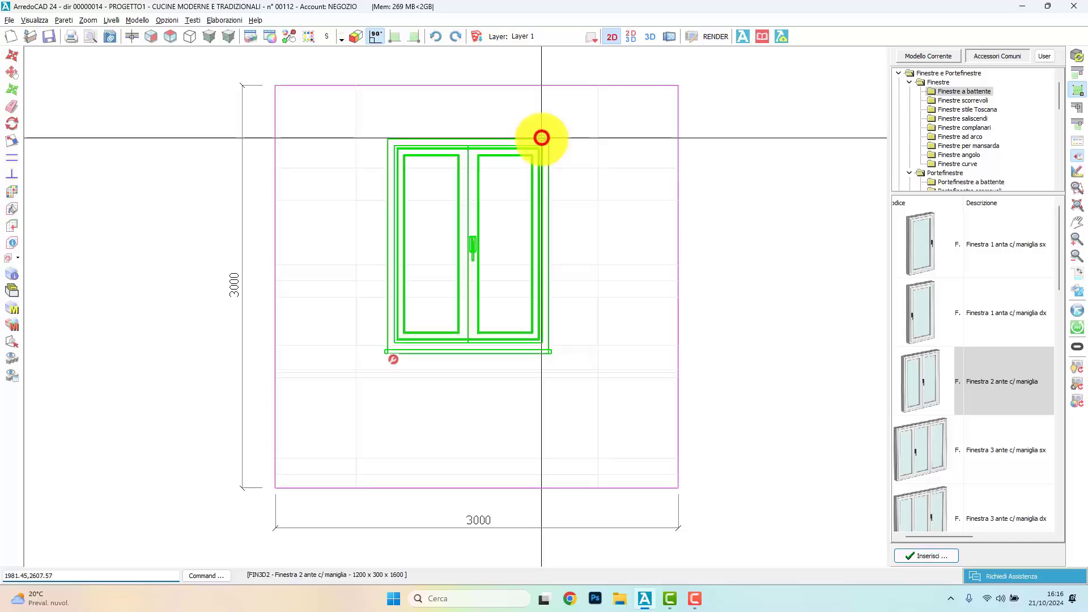
click(393, 358)
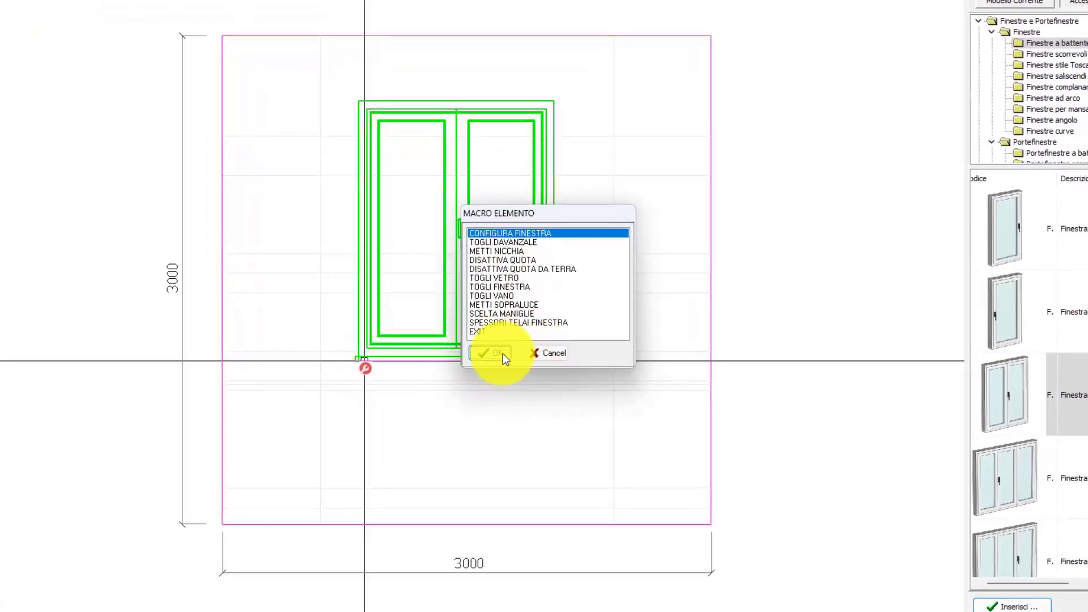
click(501, 353)
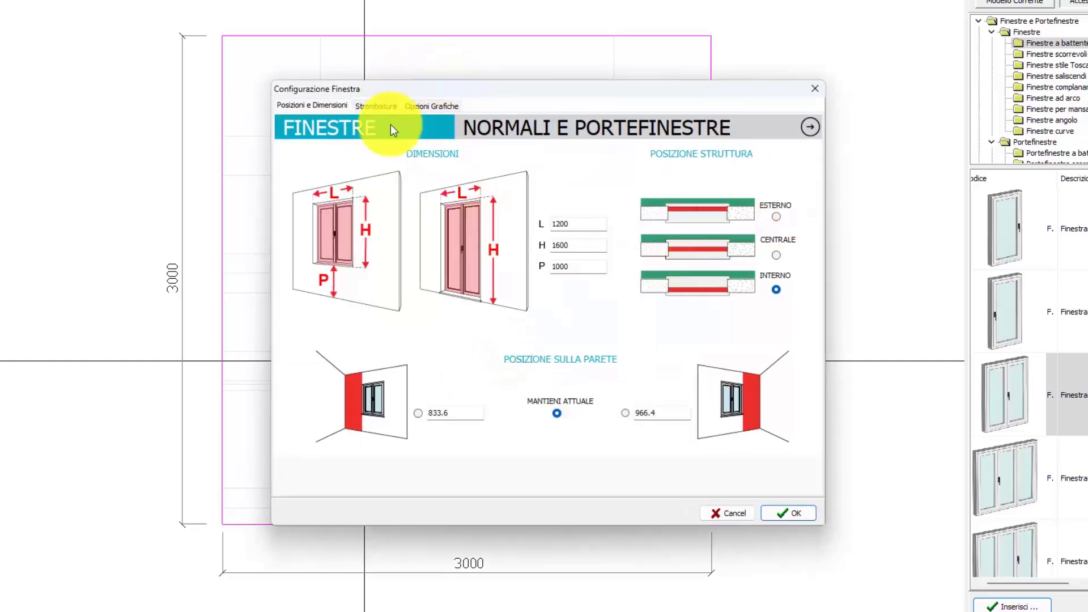
click(383, 106)
click(432, 105)
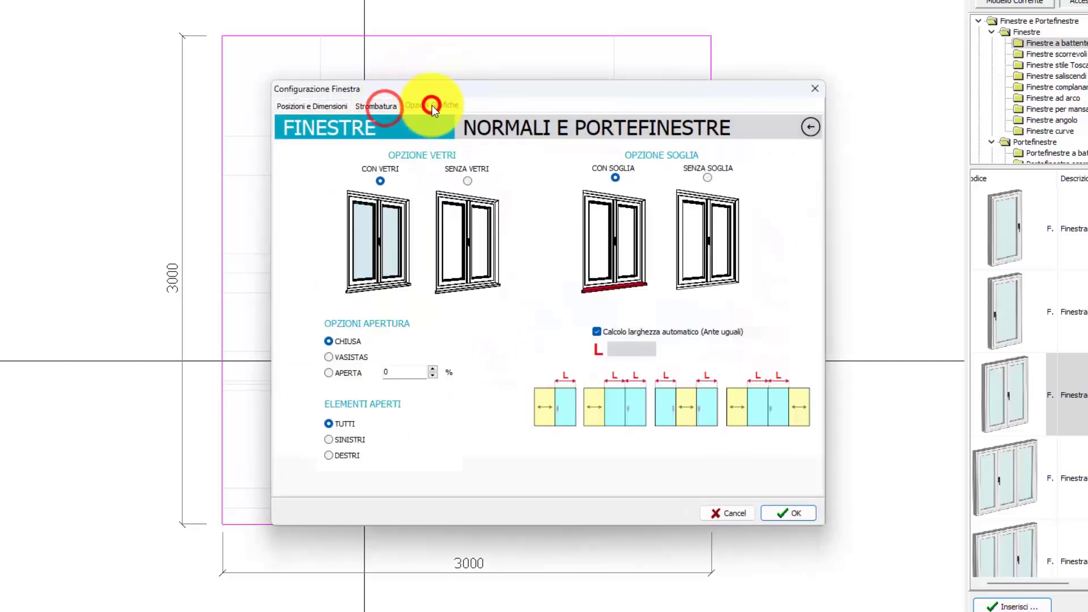
click(743, 511)
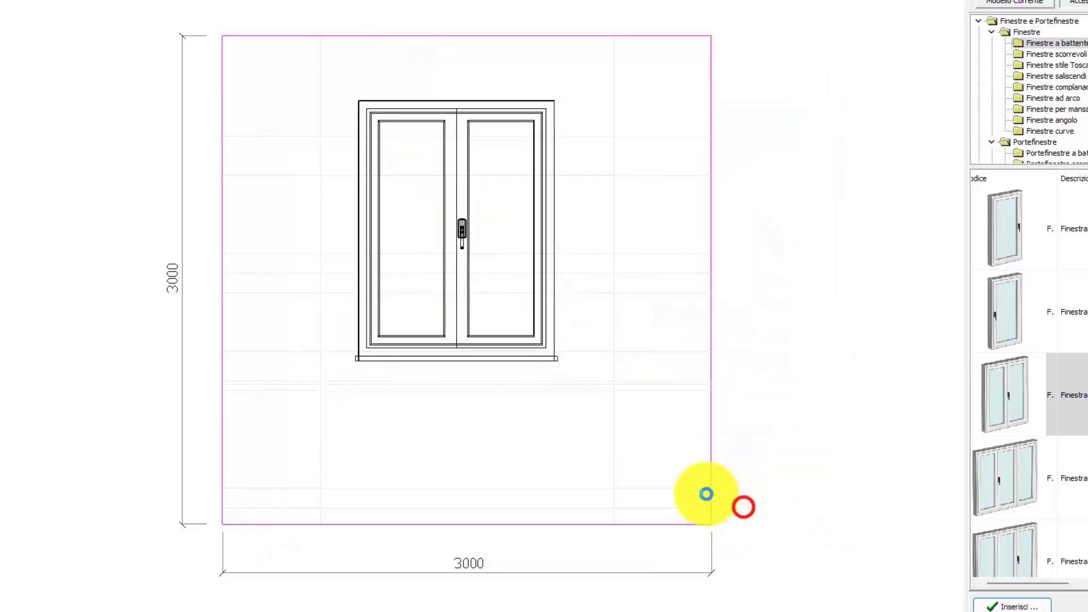
Step: Review the two-sash window's macro options, including SCELTA MANIGLIE, without applying any of them
click(478, 358)
click(360, 369)
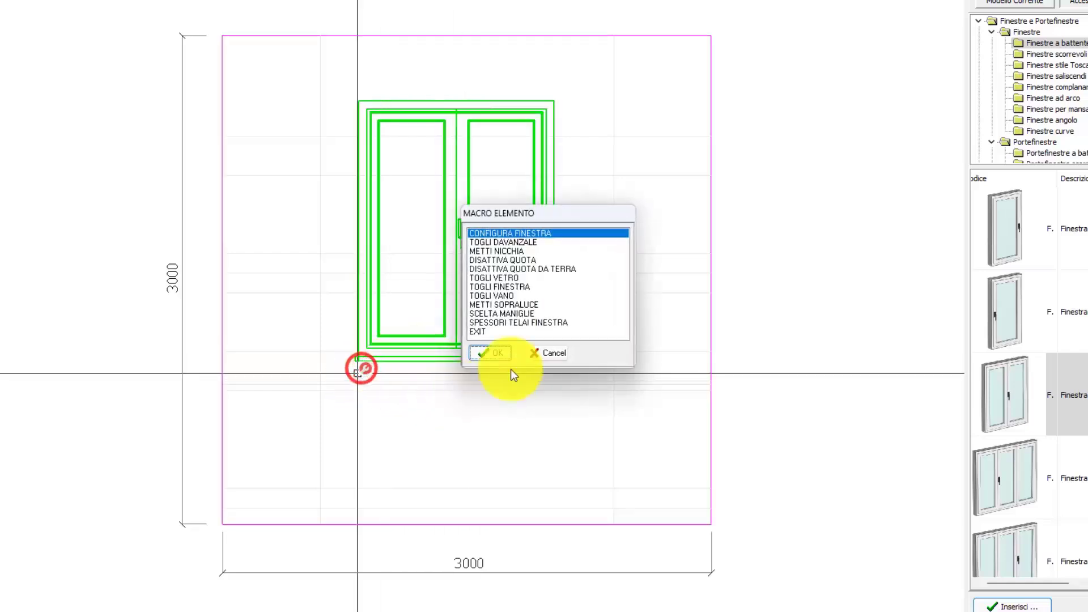
click(519, 314)
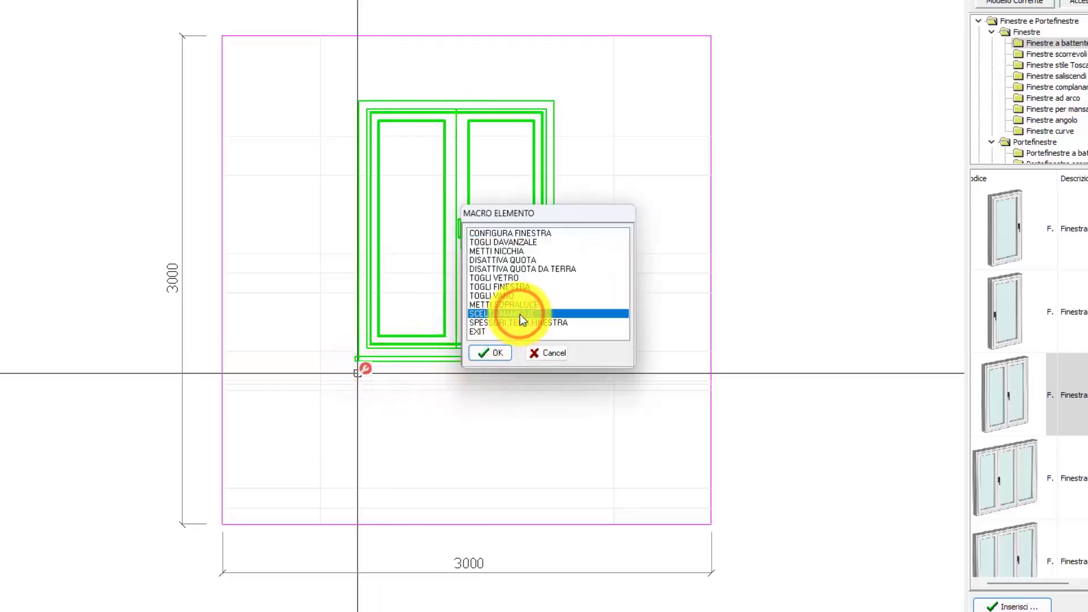
click(546, 353)
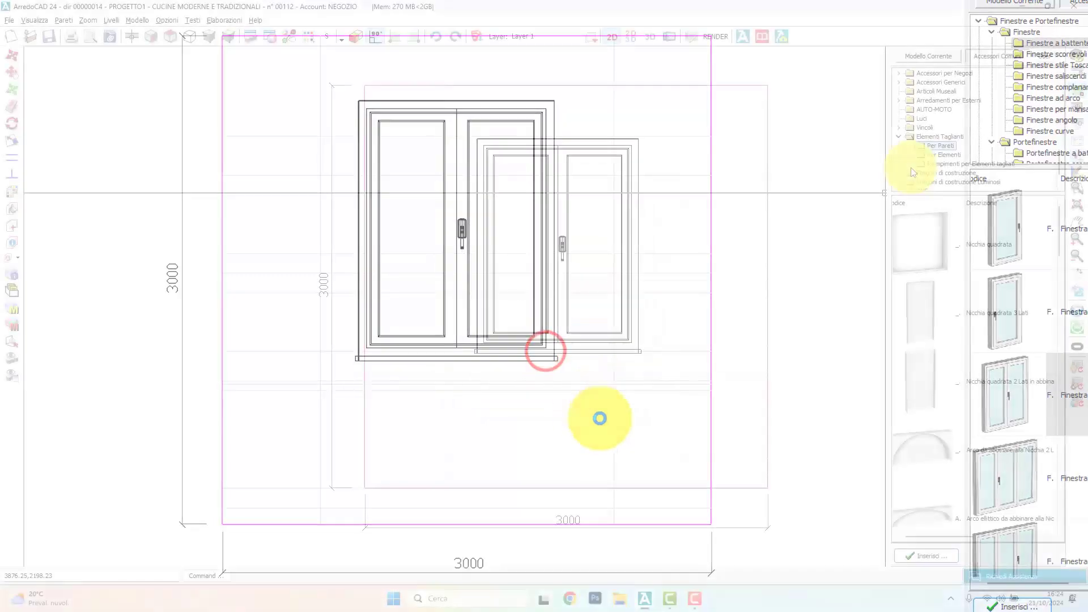
Step: Insert a Vano quadrato 3 Lati opening, 1000 mm wide and 2200 mm high, in the vertical partition between the two upper rooms
scroll(925, 117, down, 1)
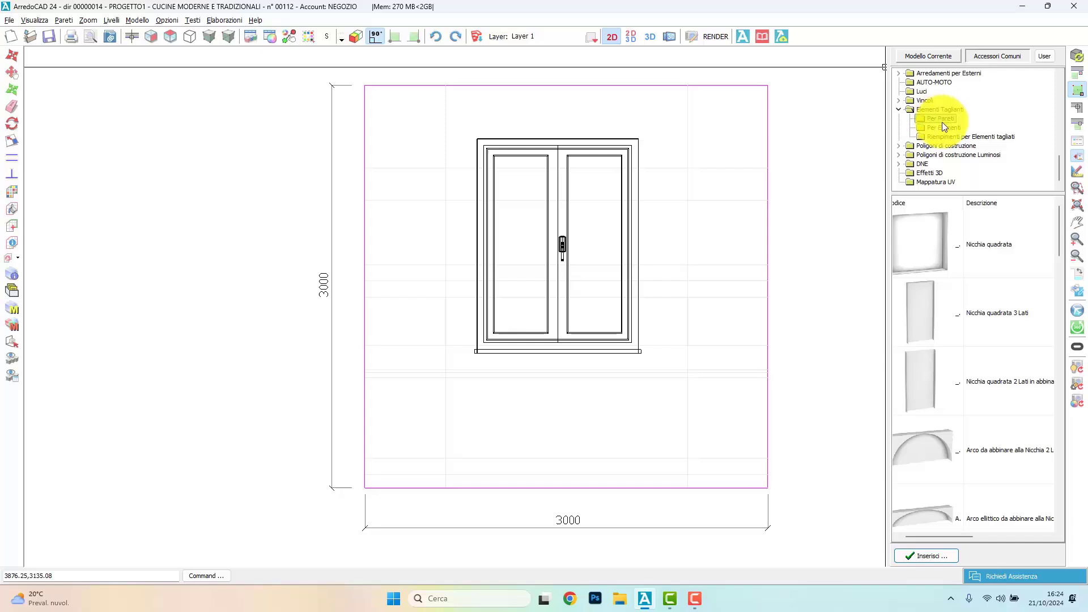
scroll(950, 342, down, 1)
click(957, 447)
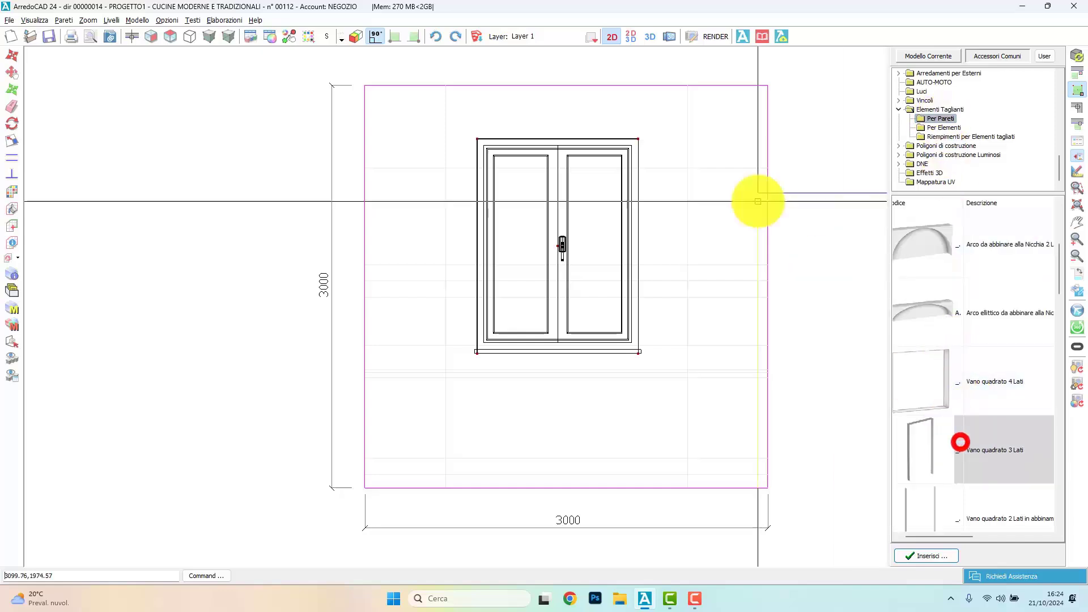
click(169, 36)
click(132, 36)
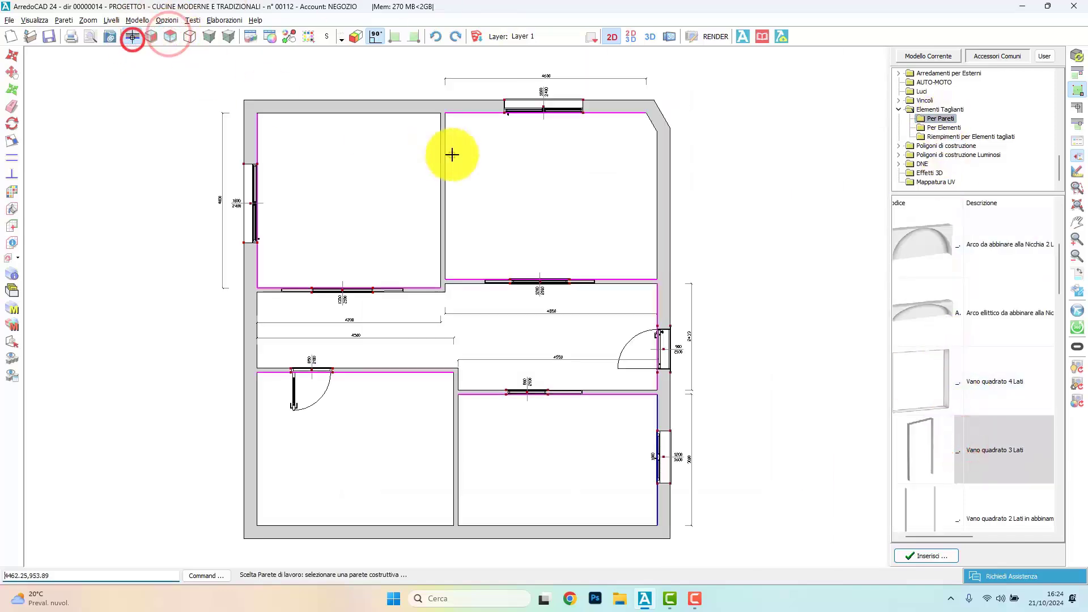
click(442, 159)
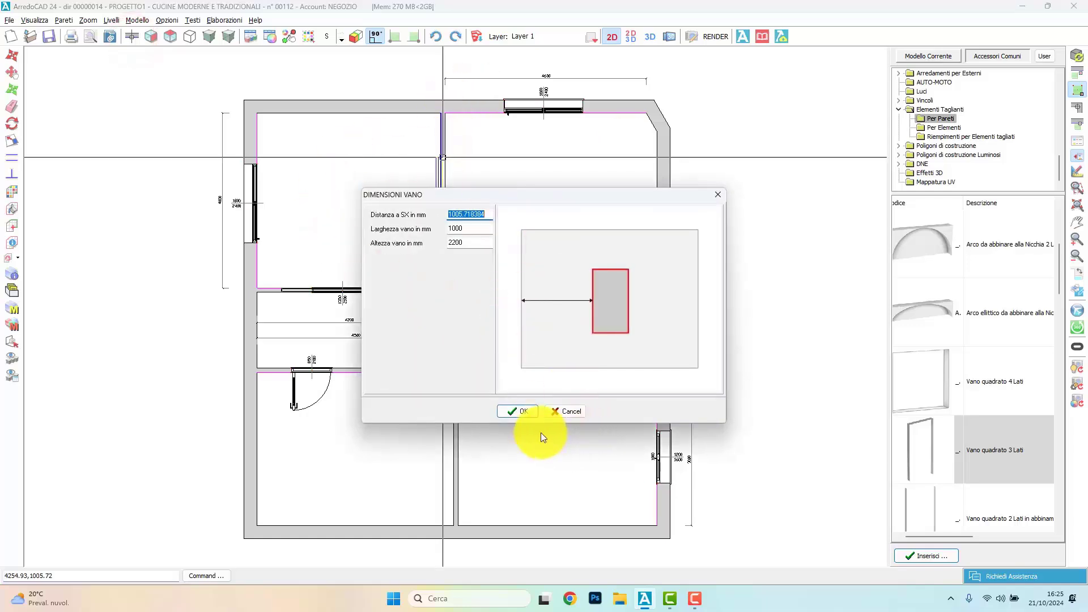
click(520, 412)
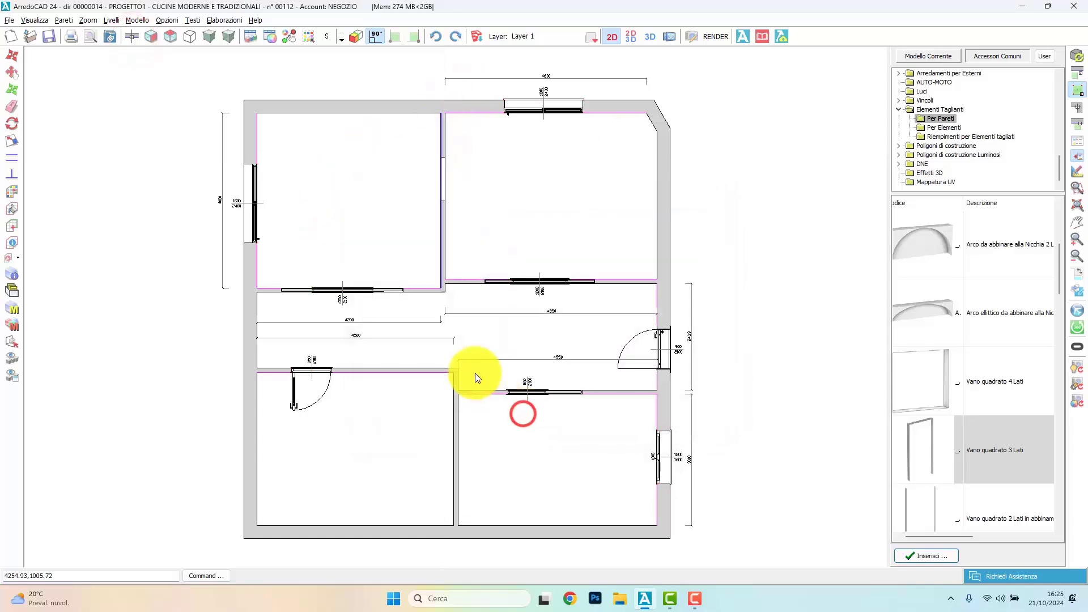
Step: Set the wall opening between the two upper rooms to 1400 mm wide and increase its height in the wall's front view
click(150, 35)
double_click(405, 196)
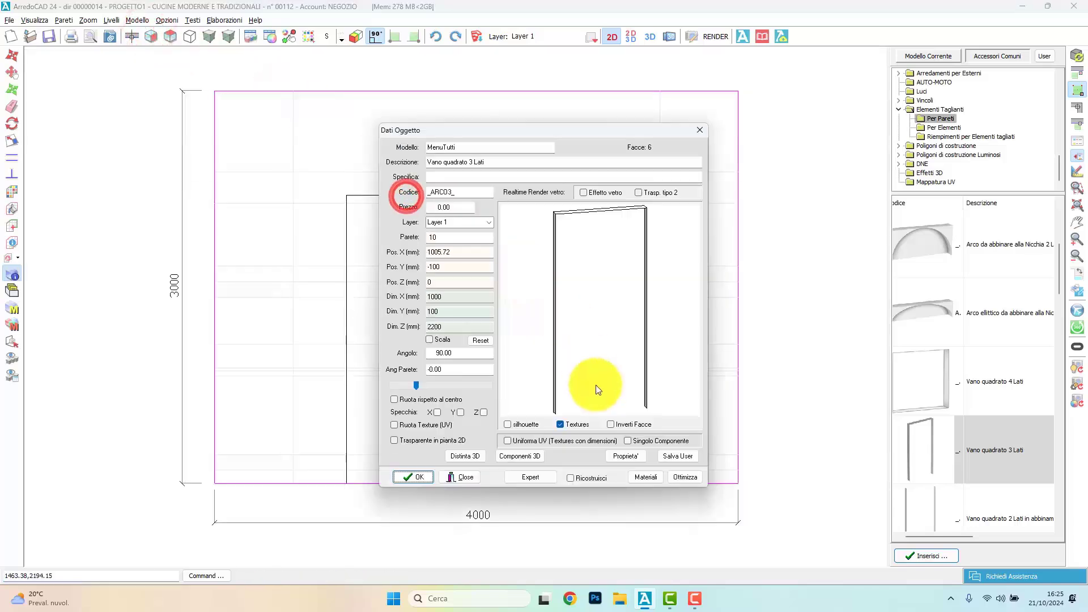
text(14)
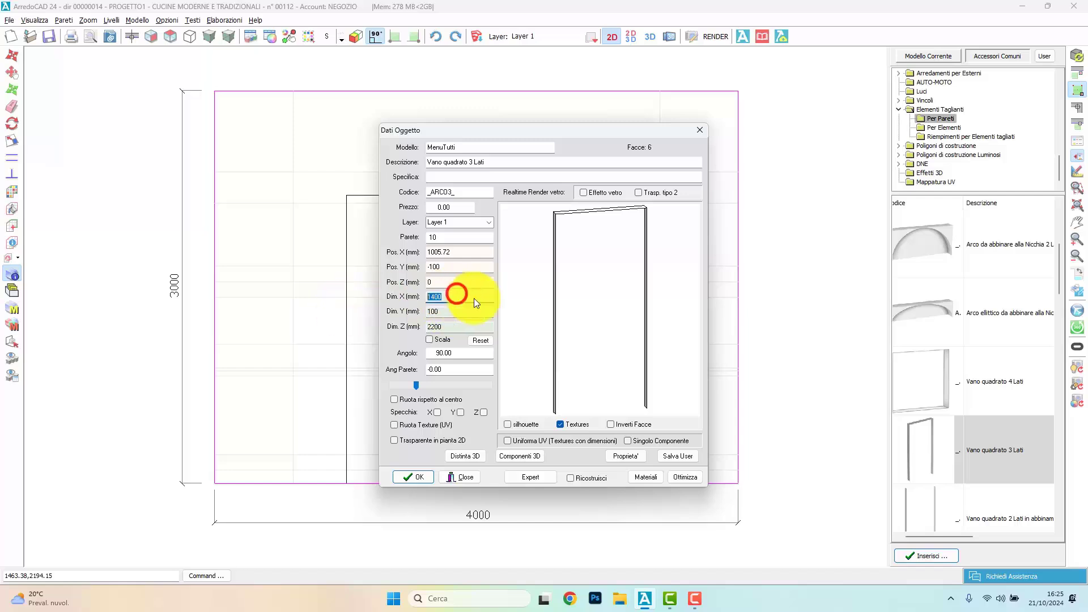
click(447, 311)
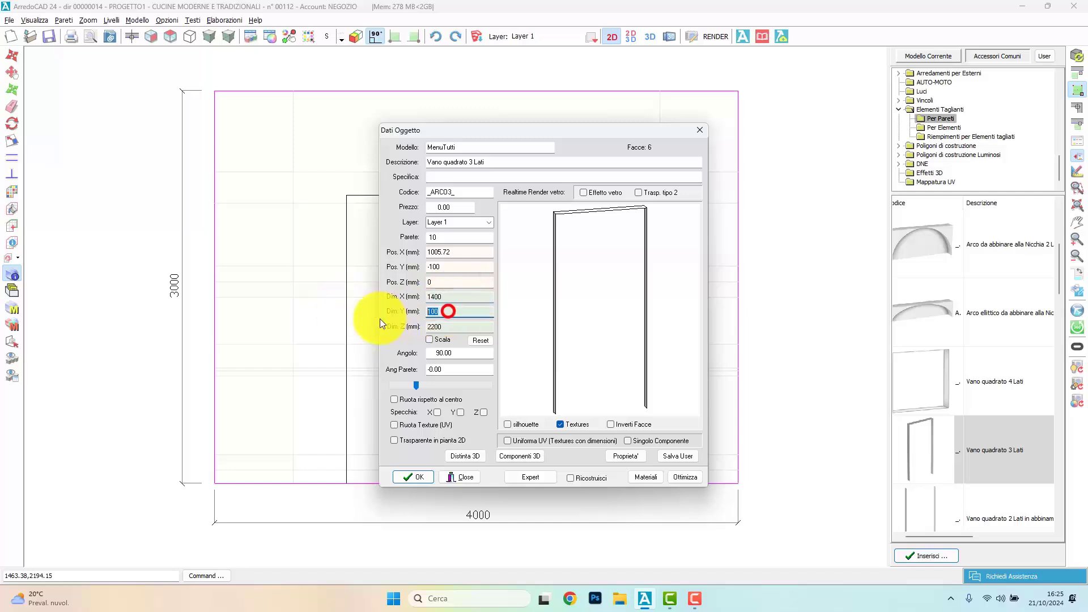
click(468, 328)
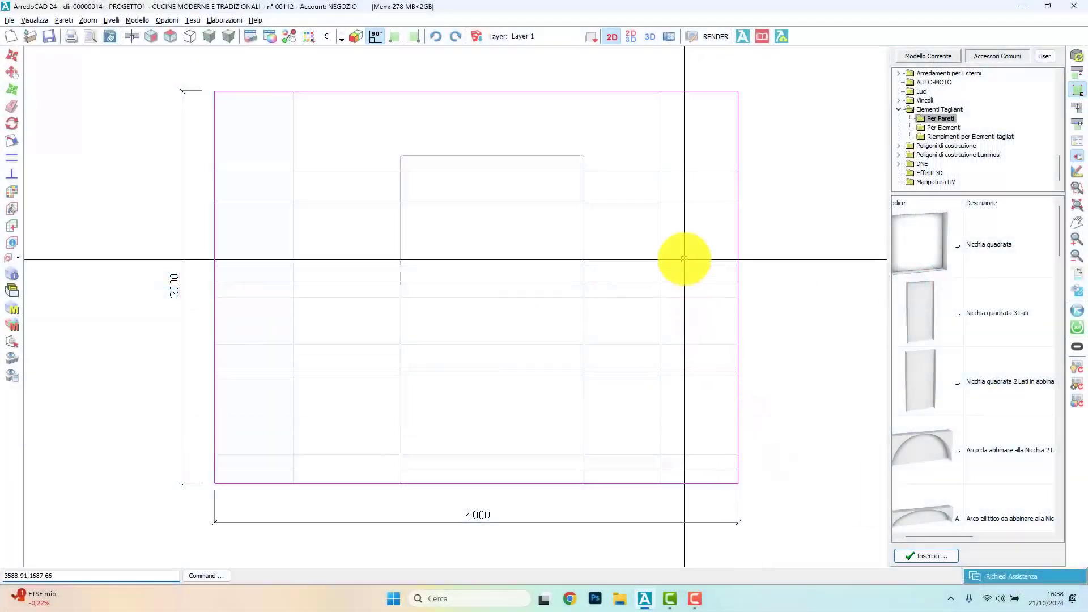
Step: Inspect the apartment model from several angles in a full shaded 3D view
click(631, 35)
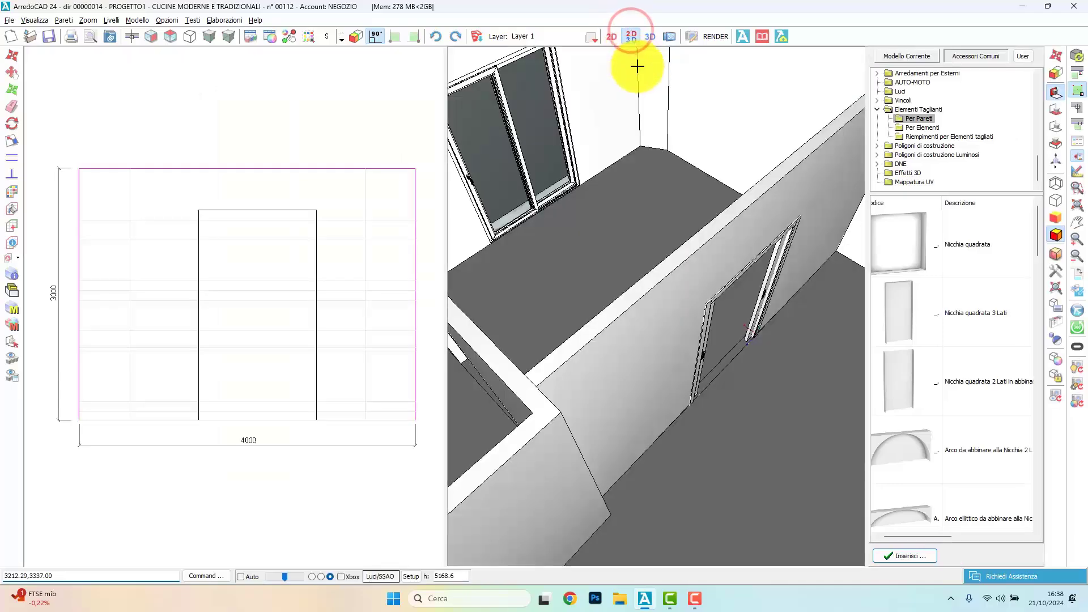
click(650, 33)
right_drag(550, 117, 446, 307)
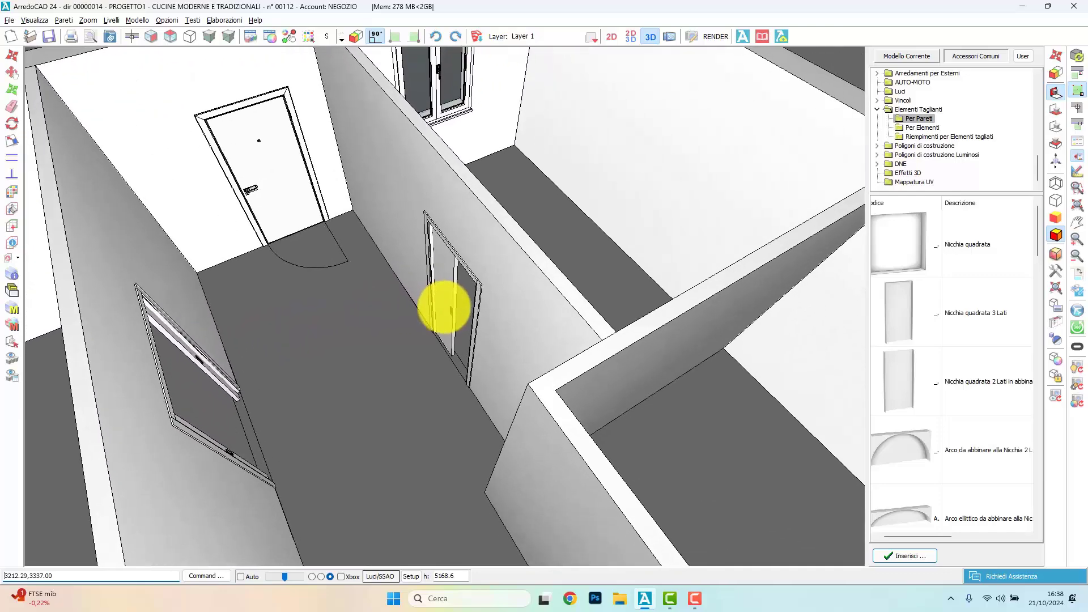
right_click(442, 307)
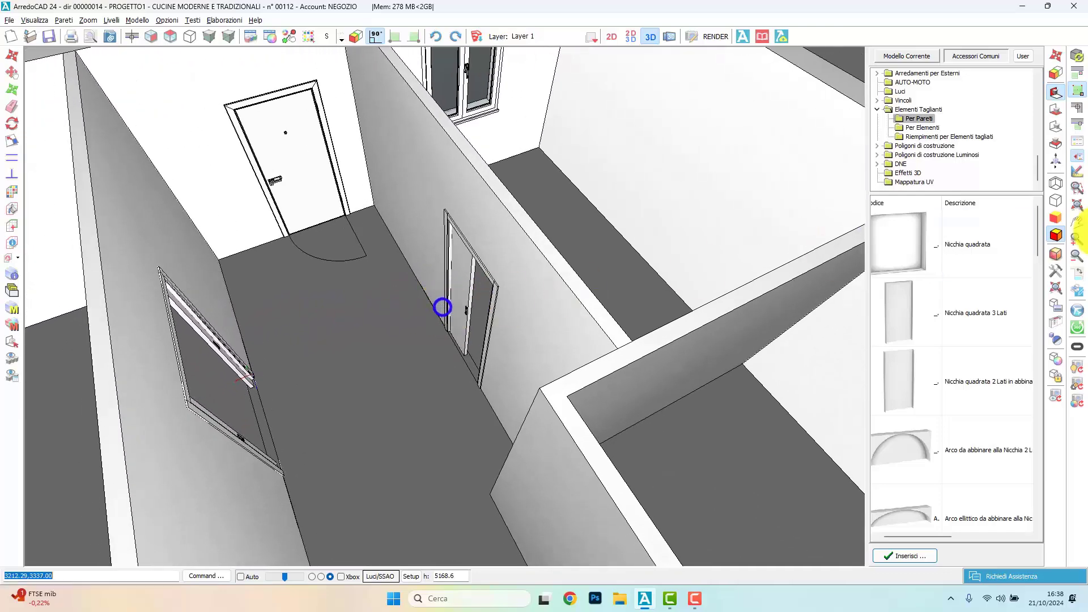
click(1055, 254)
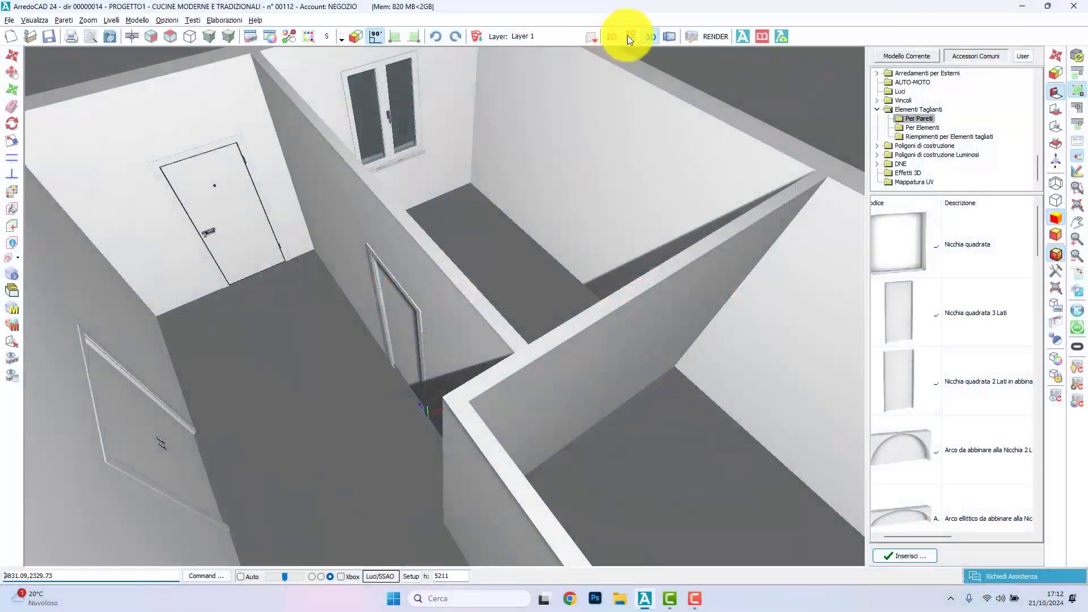
Step: Show plan and 3D together, and set up a floor laying scheme with the French herringbone wood flooring PARQUET28 from the archive
click(627, 35)
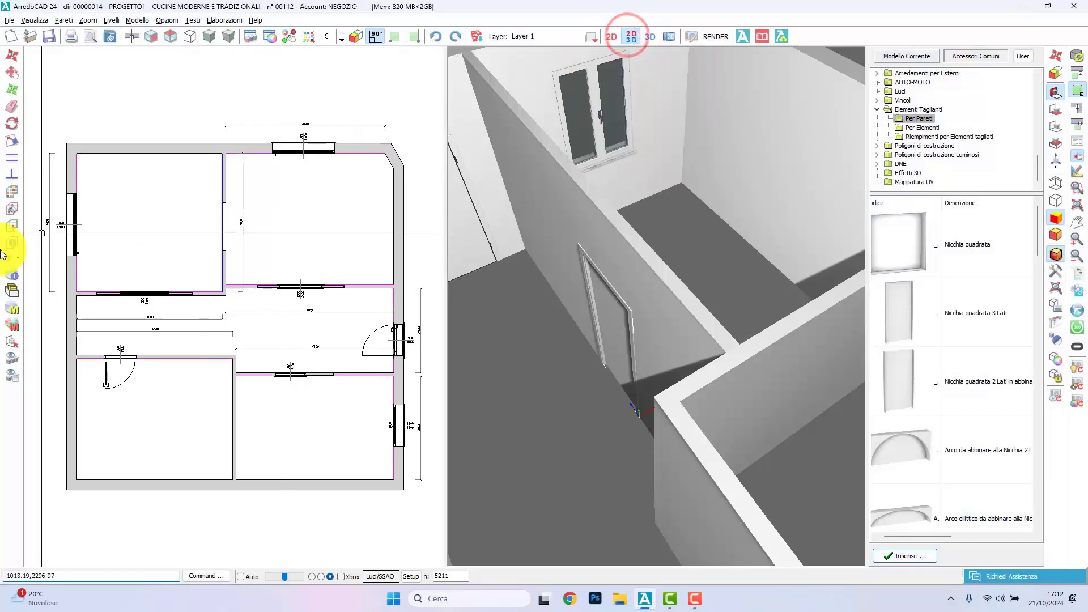
click(13, 194)
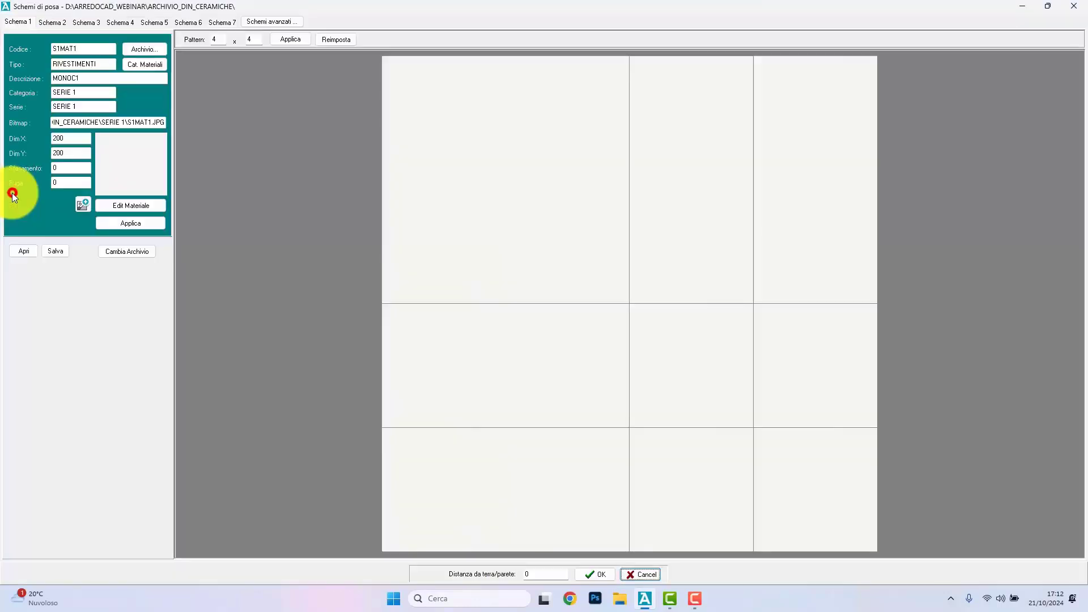
click(152, 51)
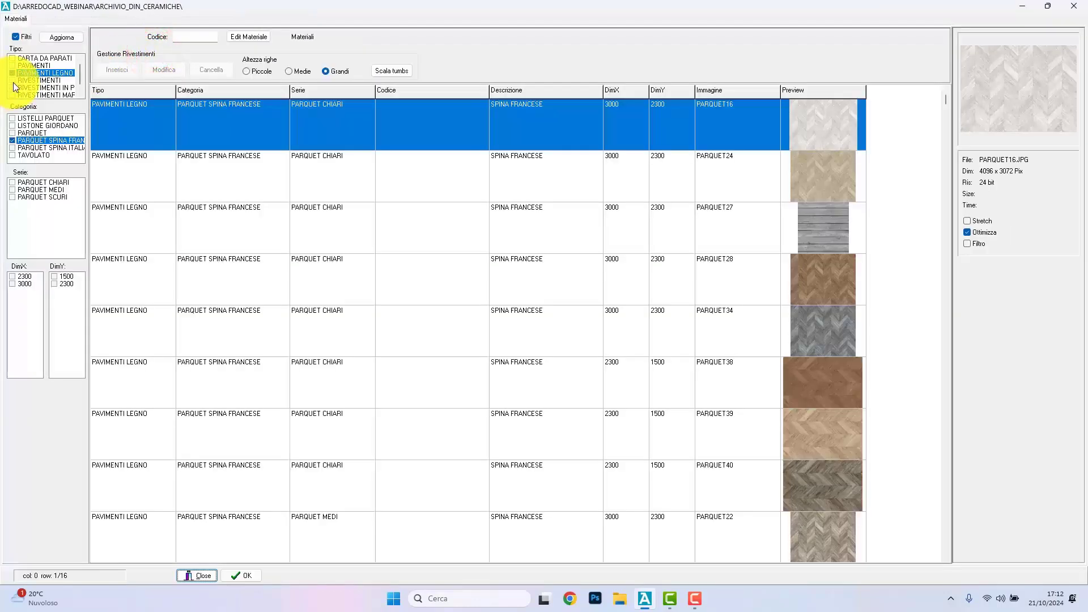
click(573, 321)
click(602, 286)
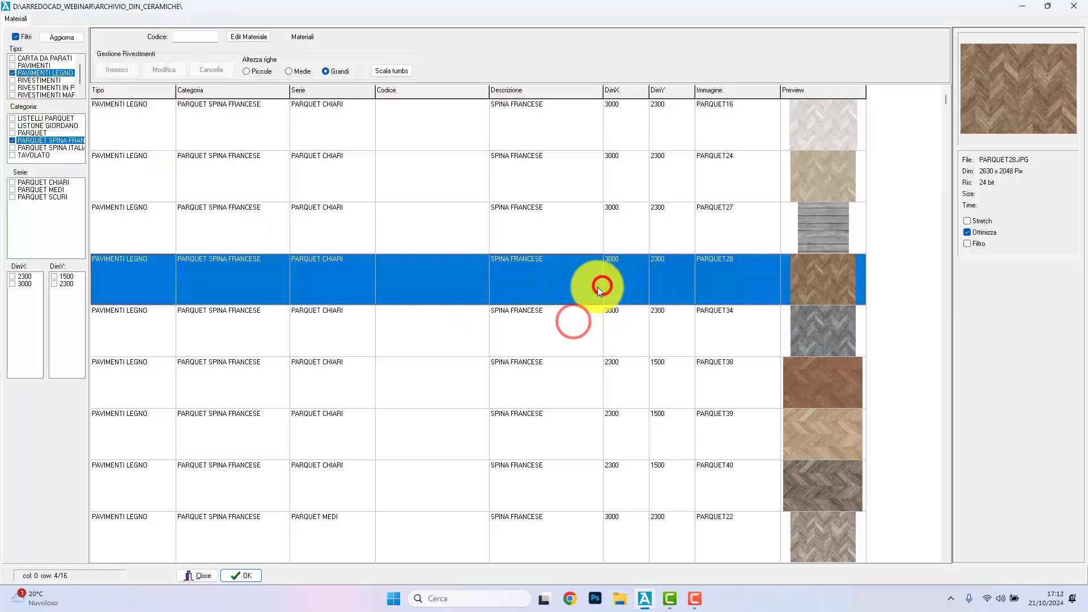
click(244, 576)
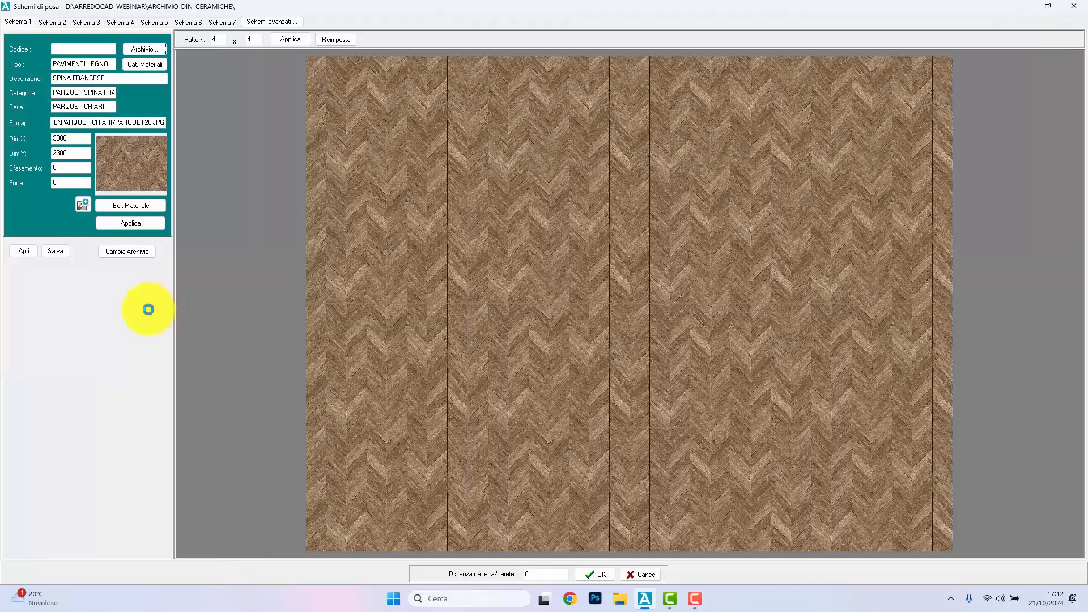
click(586, 574)
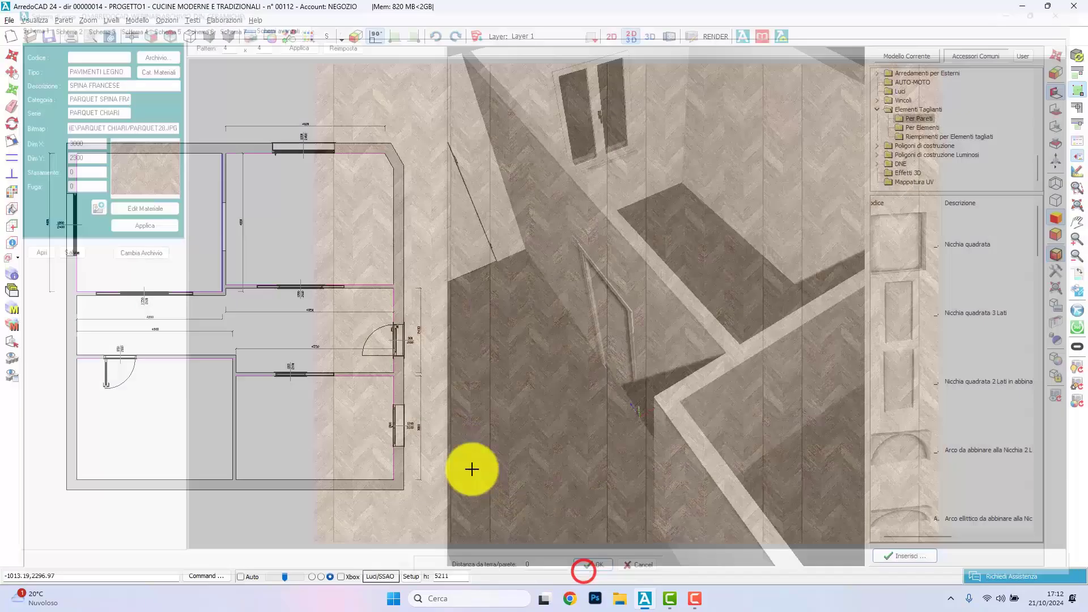
Step: Lay the herringbone parquet on the hallway floor at height 0 and on the lower-right room's floor
click(12, 210)
click(187, 322)
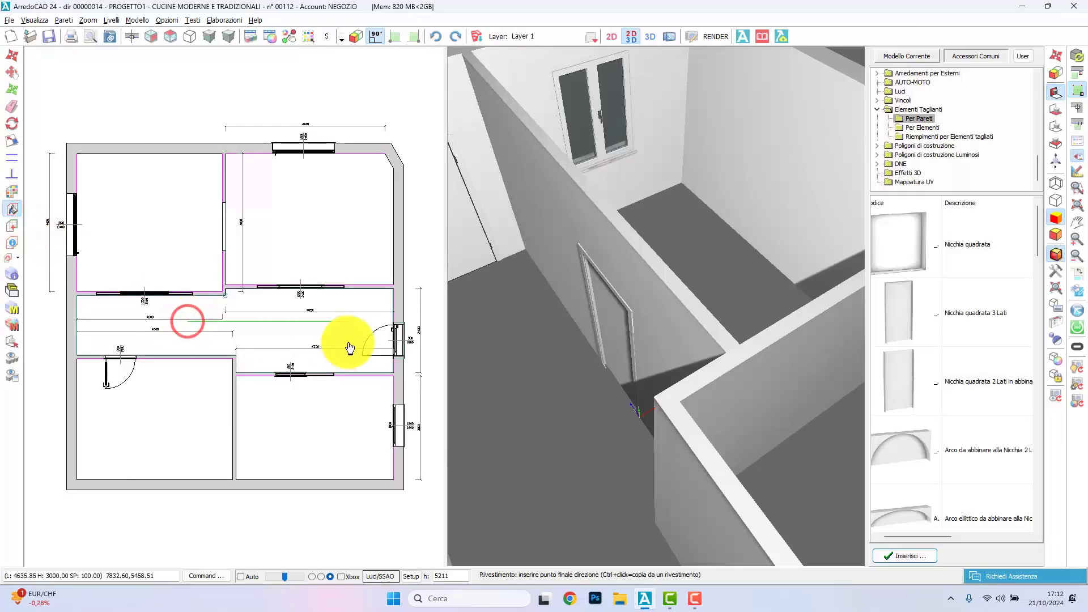
click(327, 344)
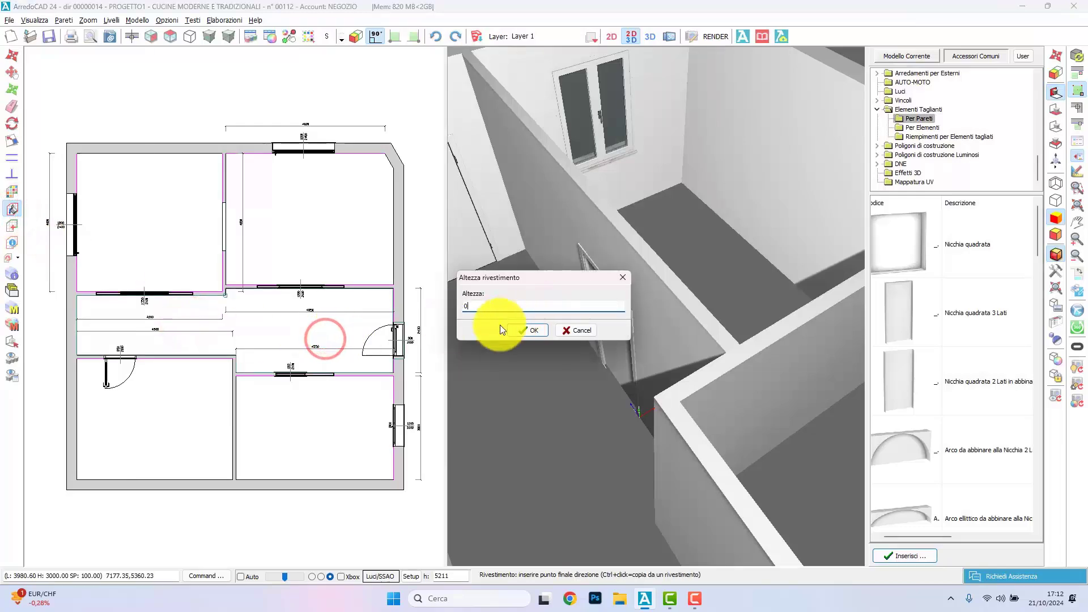
click(529, 329)
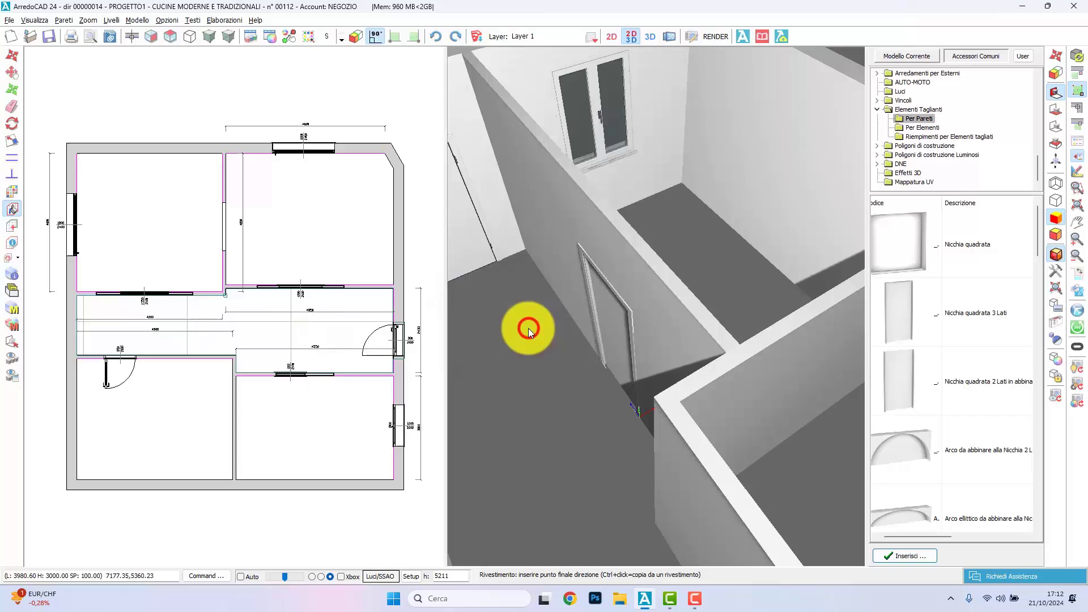
click(290, 389)
click(345, 393)
click(515, 333)
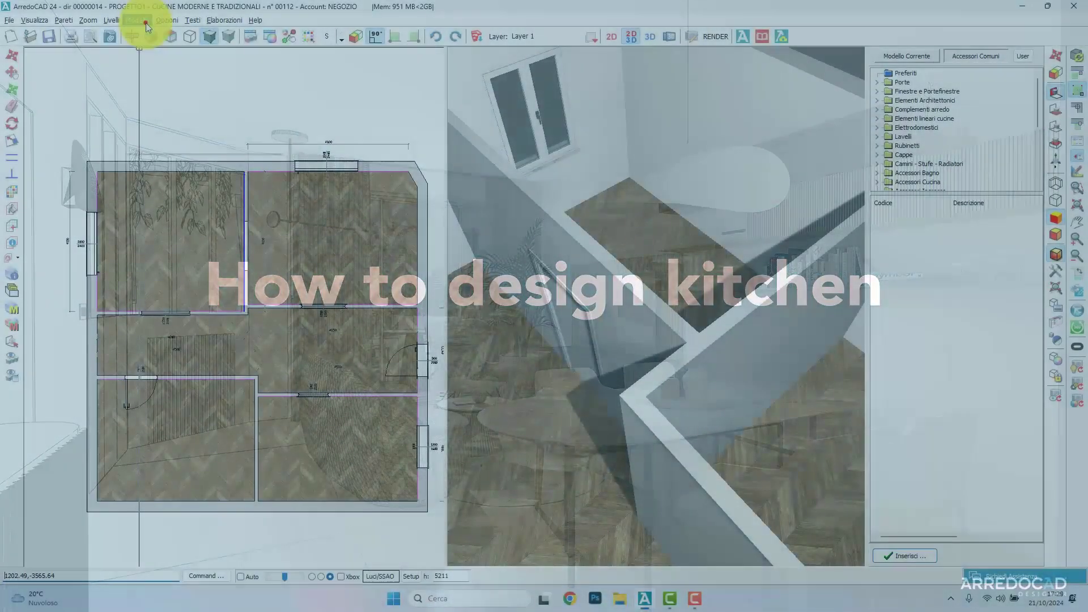
Step: Browse the furniture libraries and brand catalogues, and open the general library covering kitchens, cabinets and bedrooms
click(141, 21)
click(158, 39)
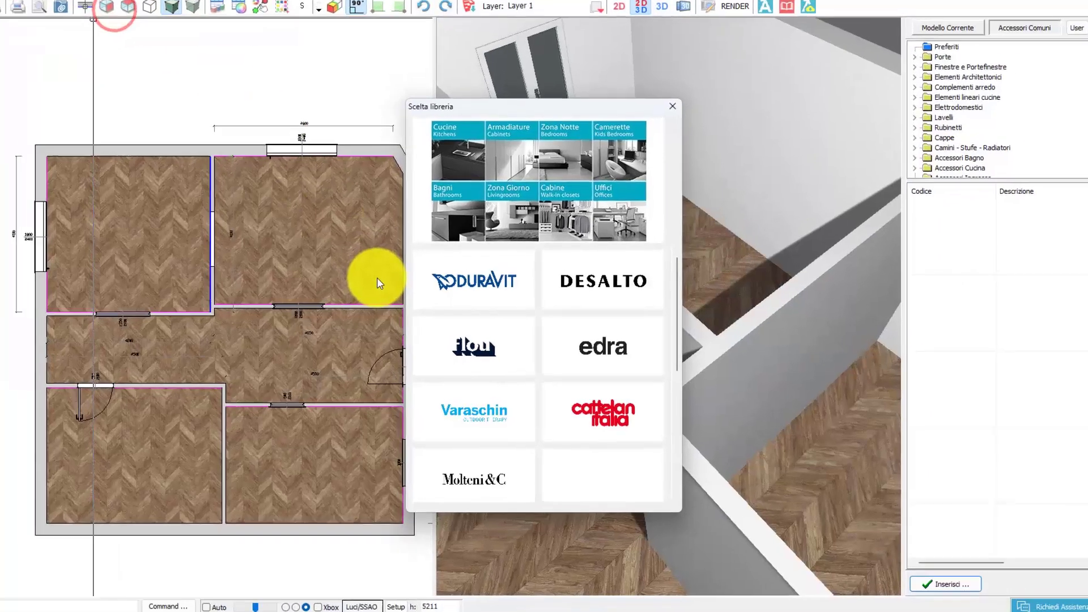
scroll(569, 299, down, 5)
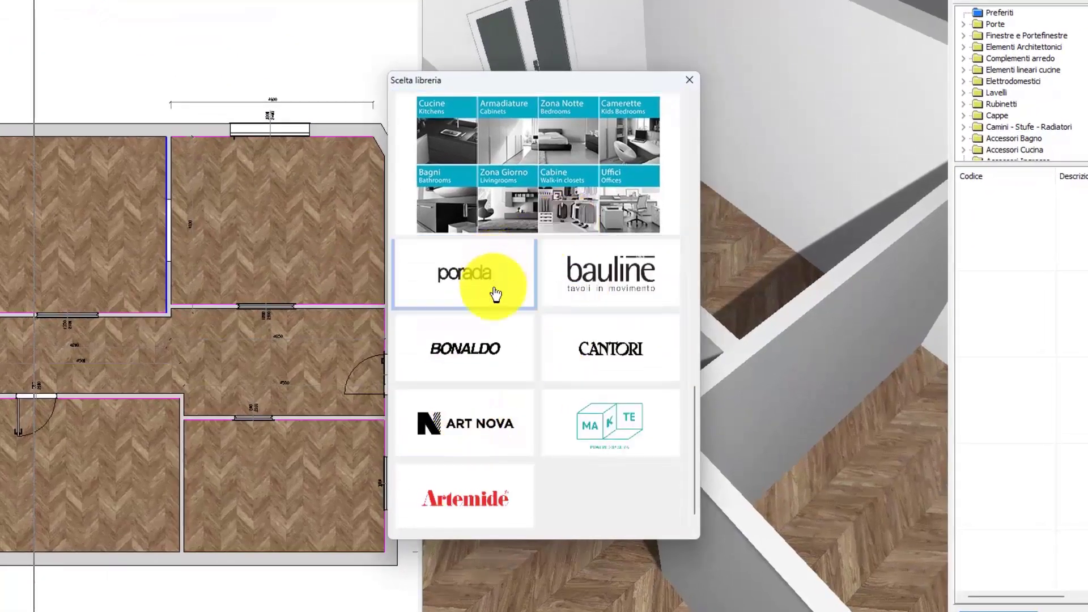
scroll(495, 293, up, 3)
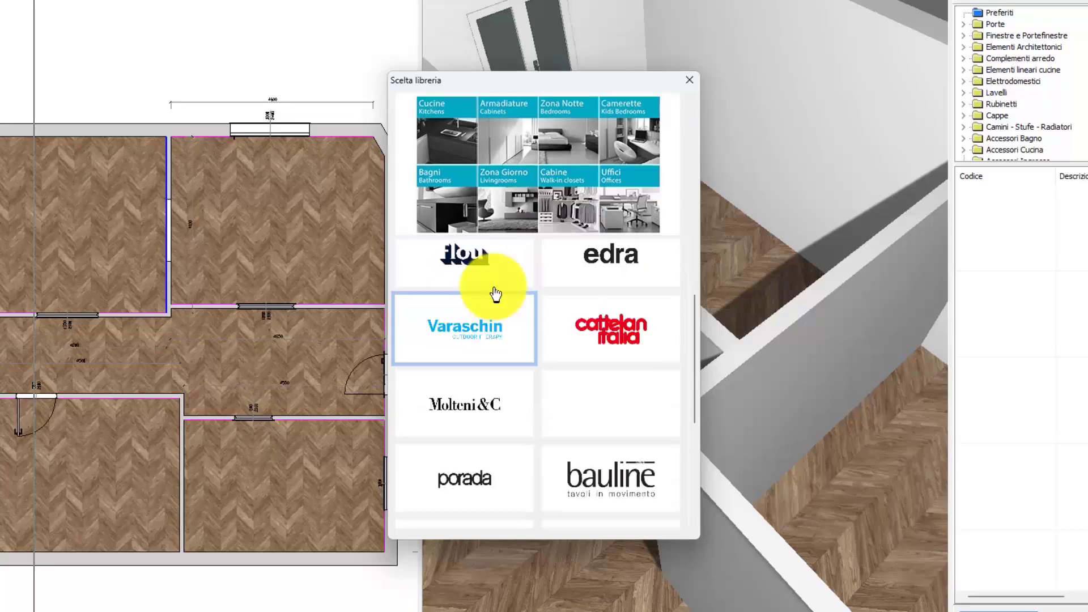
scroll(496, 294, up, 2)
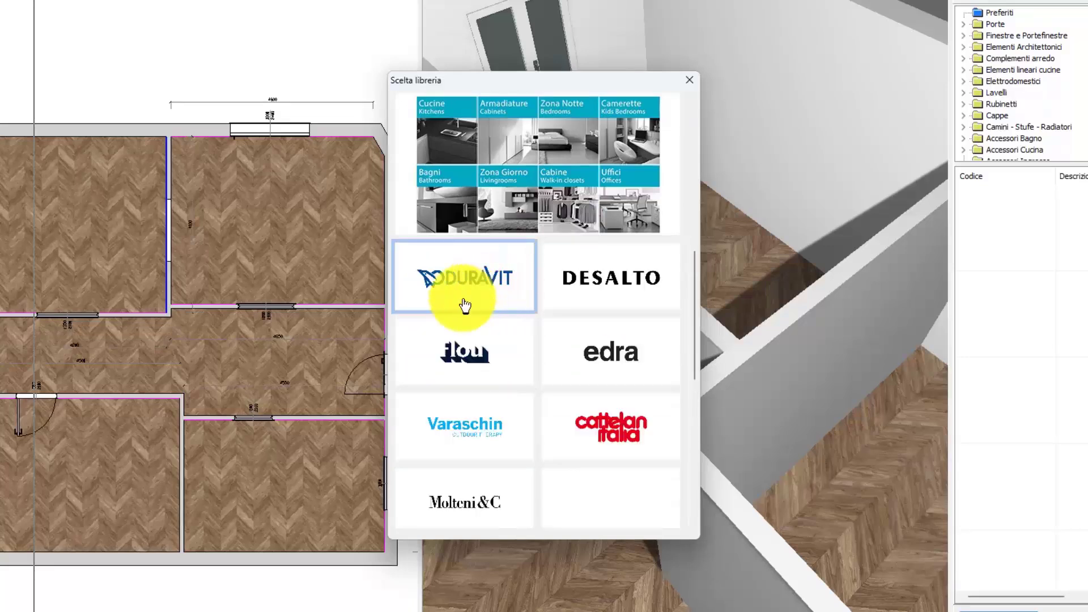
click(549, 185)
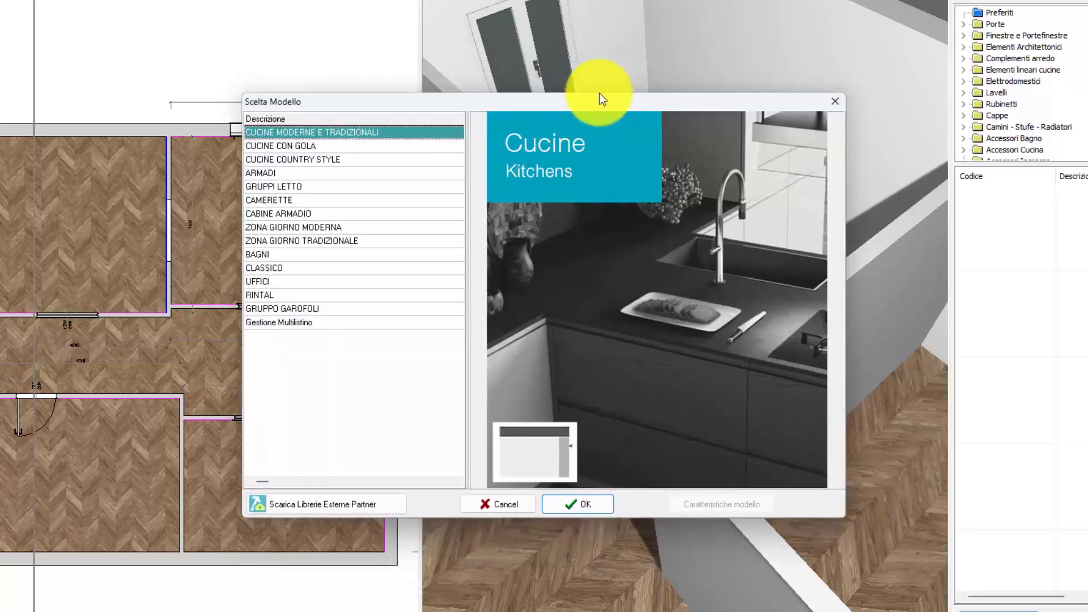
Step: Preview several model categories, including ZONA GIORNO TRADIZIONALE, and choose the CUCINE MODERNE E TRADIZIONALI model
click(363, 173)
click(363, 197)
click(362, 223)
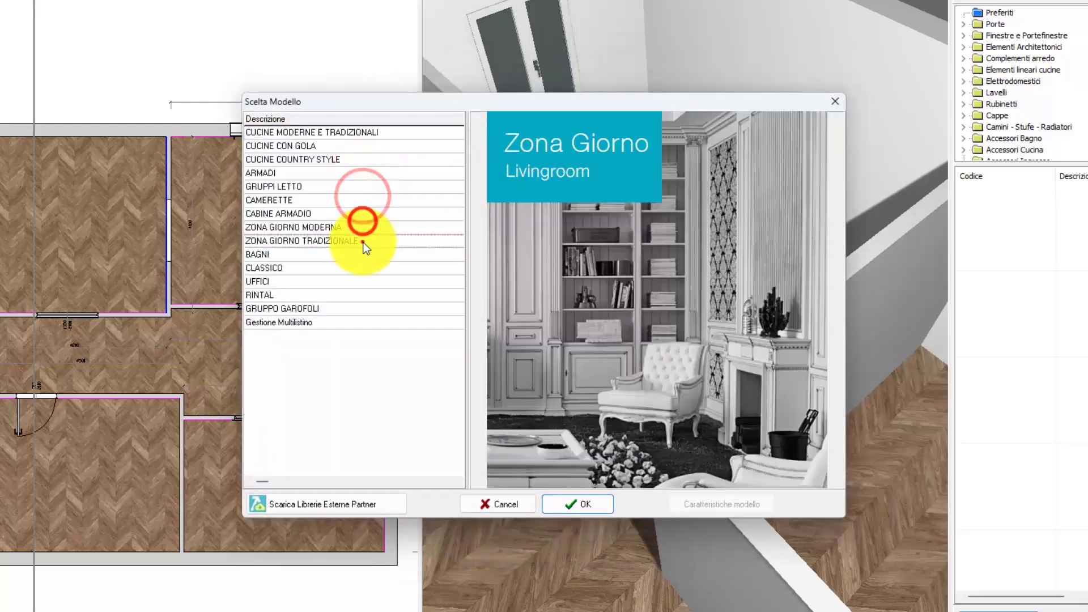
click(365, 242)
click(379, 133)
click(592, 510)
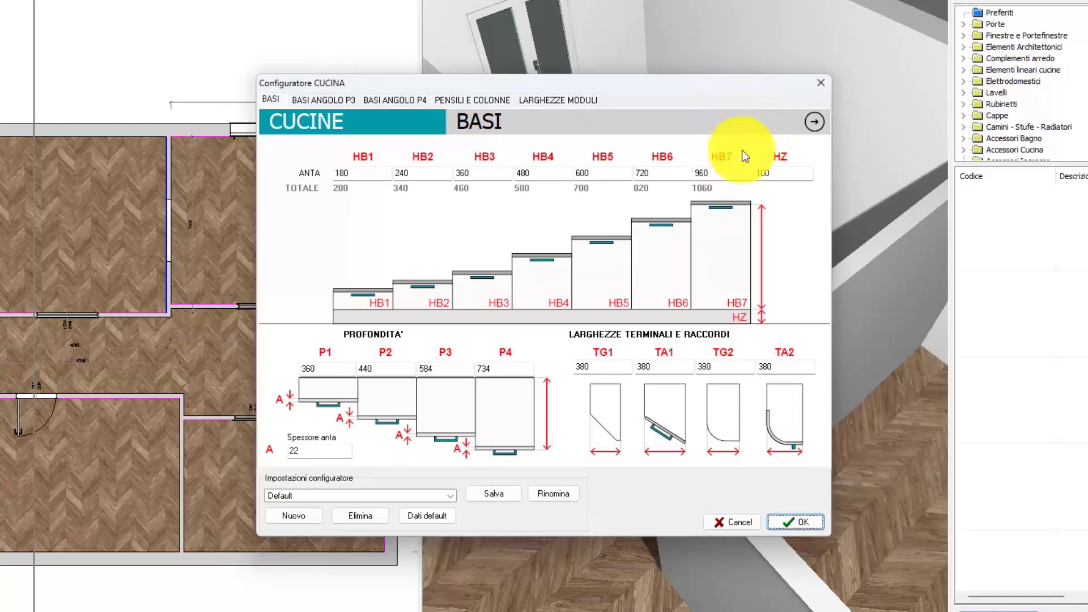
Step: Review the kitchen configurator's base, corner, wall and tall unit, and module width pages, and accept the Default settings
click(783, 179)
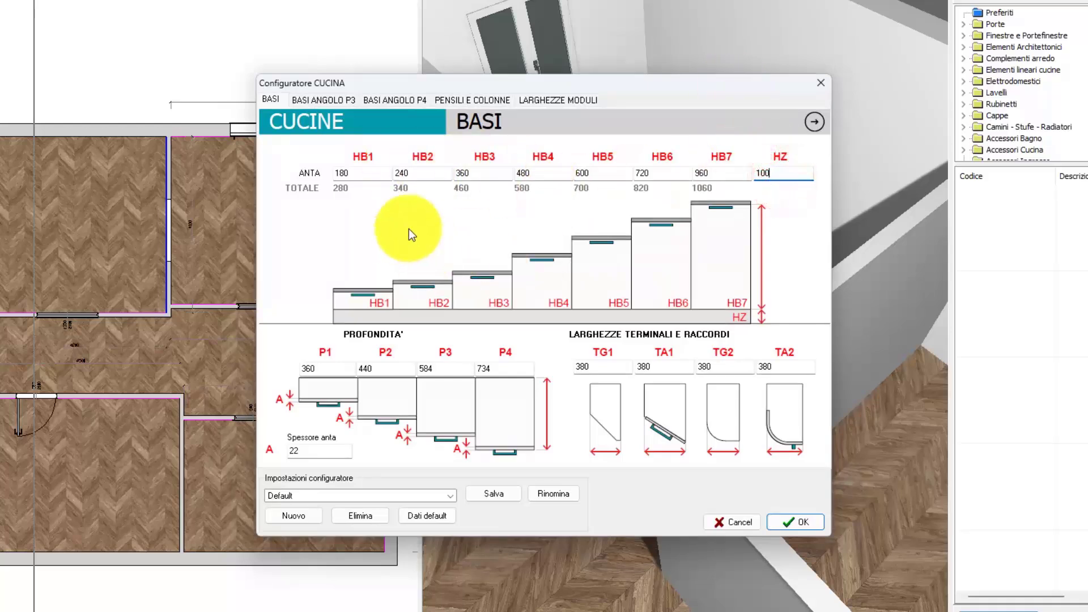
click(351, 100)
click(390, 99)
click(470, 99)
click(558, 99)
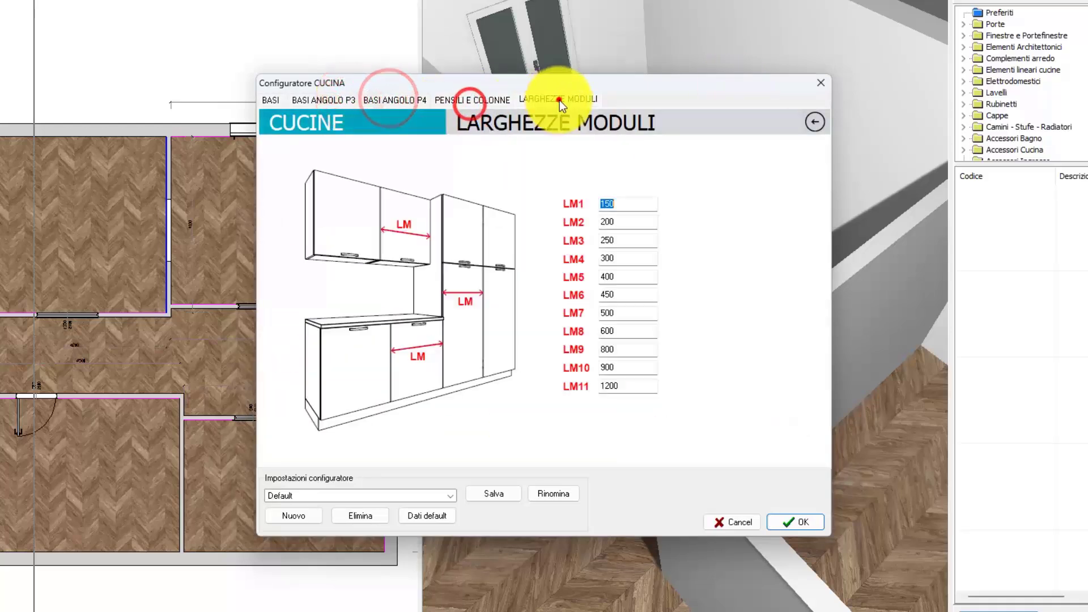
click(801, 515)
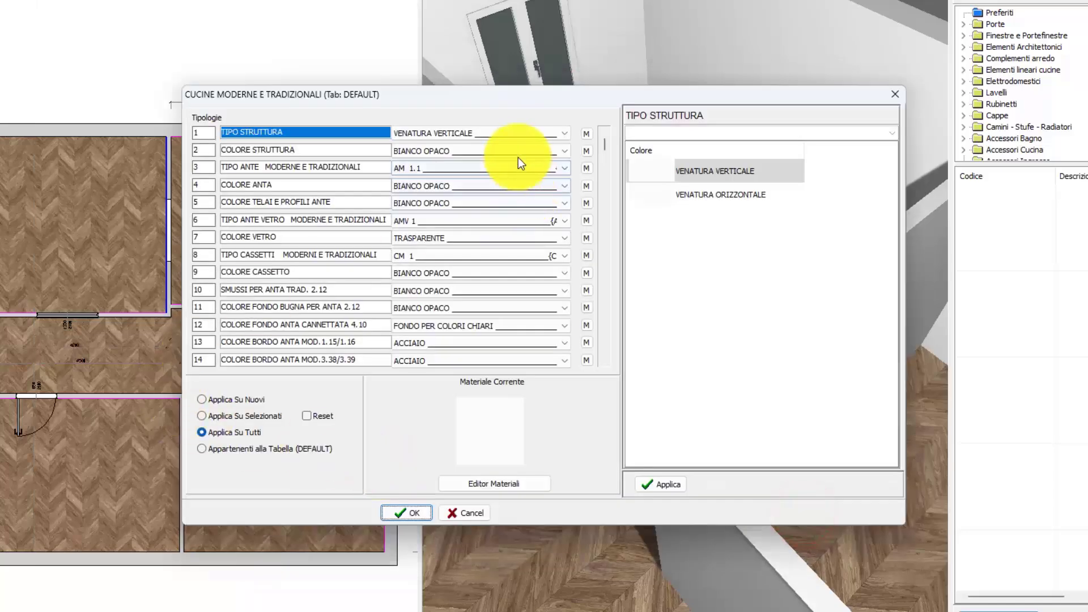
Step: Examine the matt RAL grey shades among the COLORI LACCATI for COLORE STRUTTURA, without choosing one
click(515, 150)
click(687, 200)
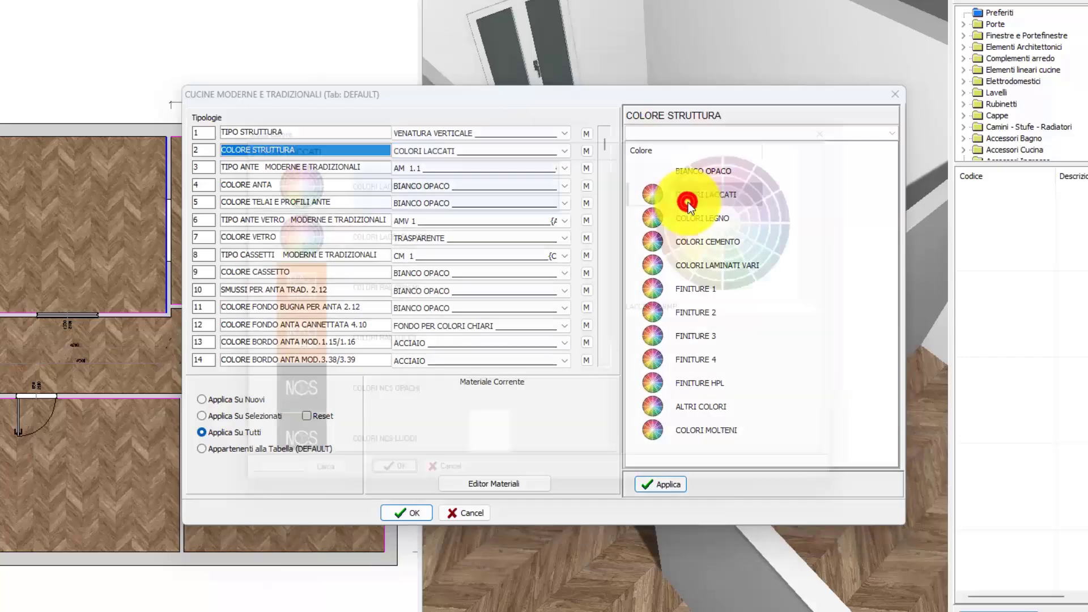
click(356, 296)
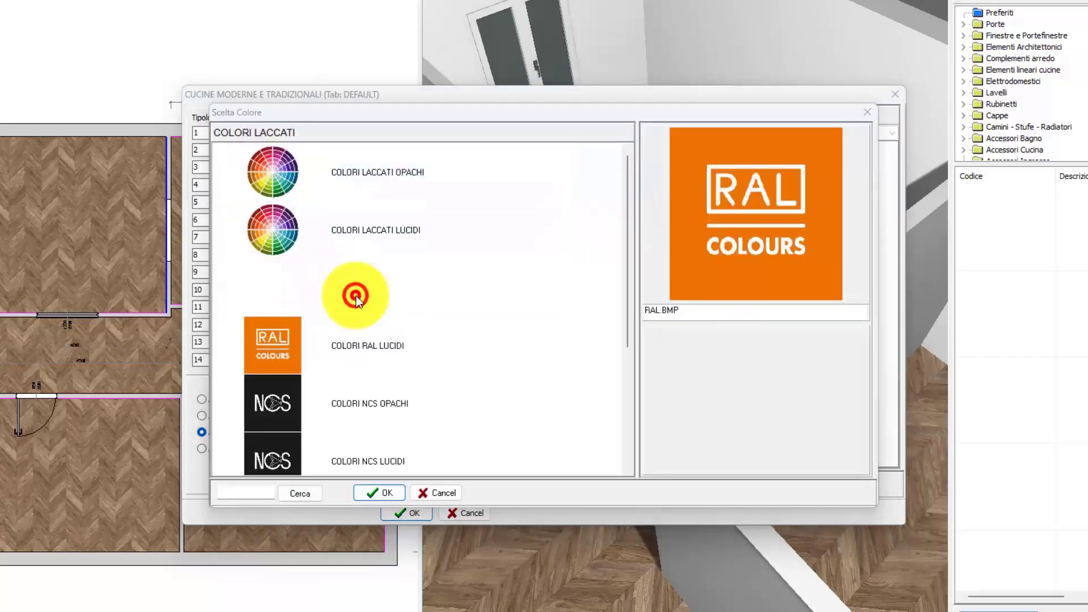
scroll(368, 342, down, 3)
double_click(440, 304)
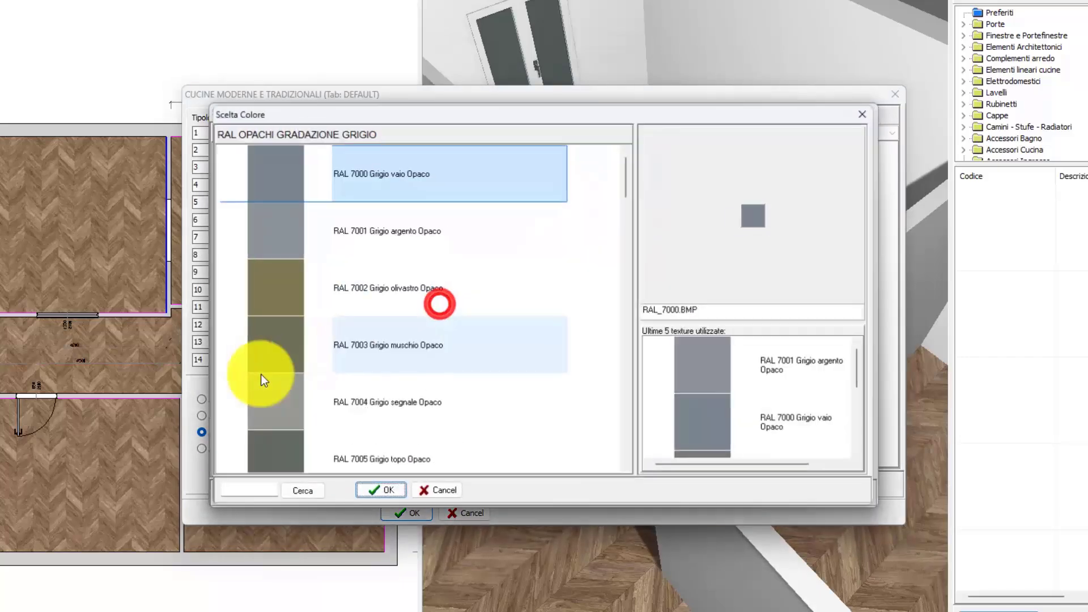
scroll(315, 361, down, 5)
click(431, 494)
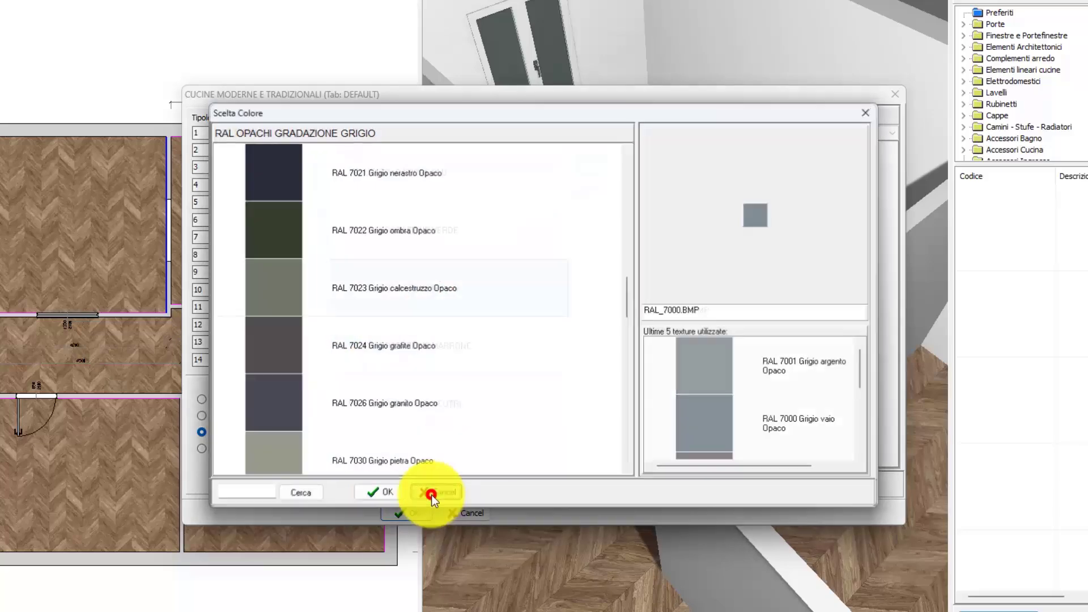
click(430, 494)
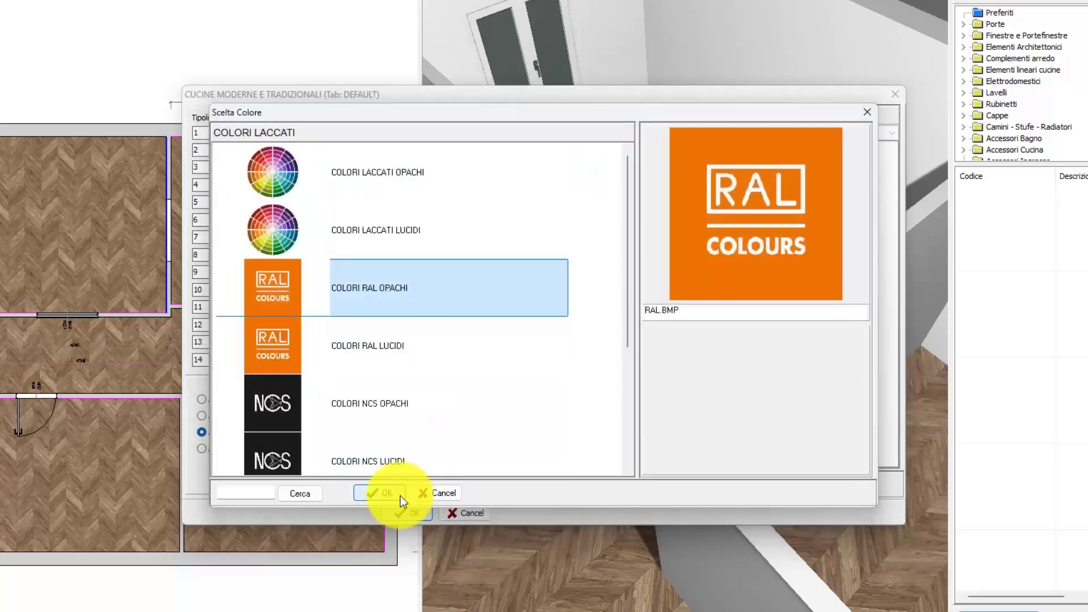
click(453, 495)
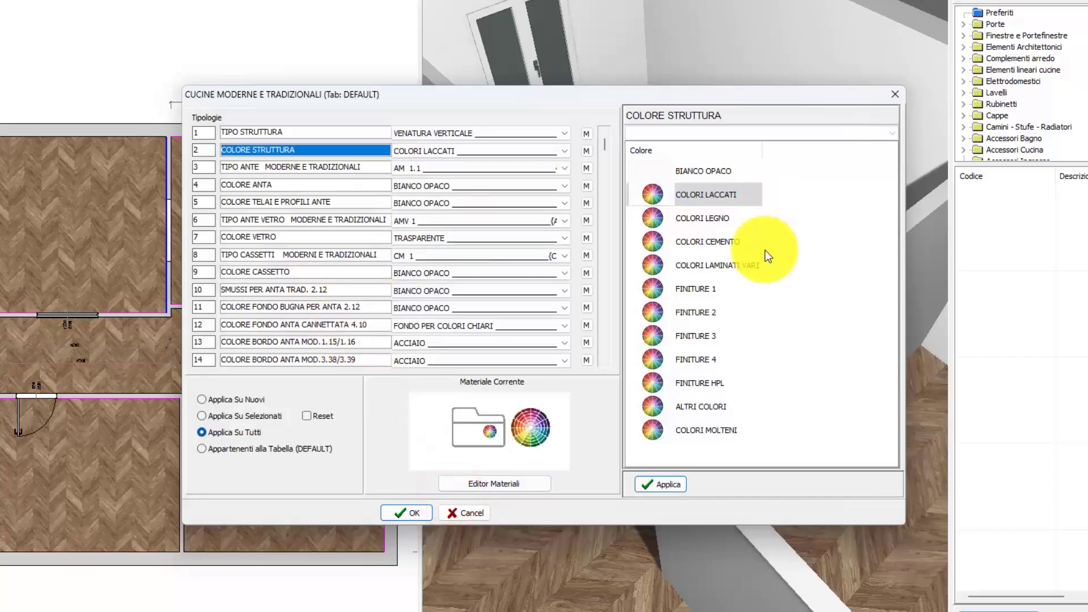
Step: Look through the COLORI LEGNO MEDI shades without choosing one, and set COLORE STRUTTURA to BIANCO OPACO
double_click(716, 226)
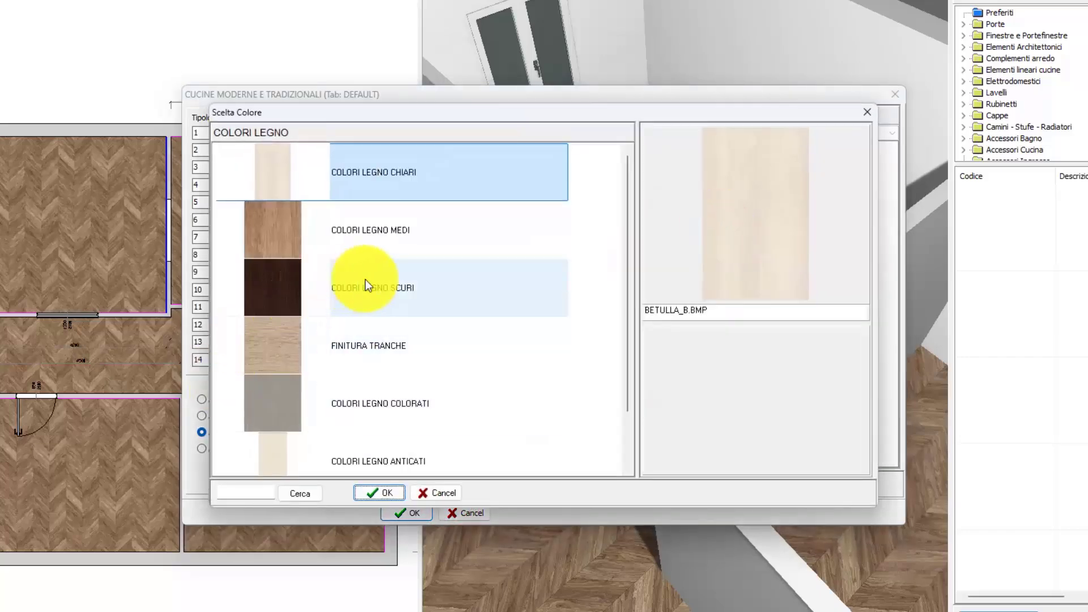
double_click(383, 244)
scroll(386, 257, down, 10)
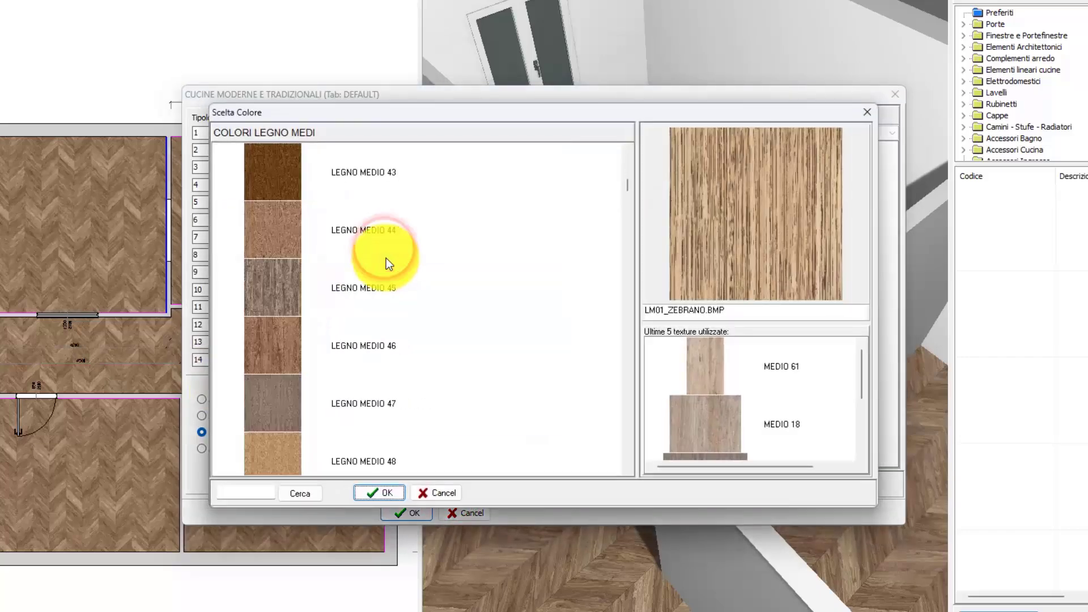
click(443, 496)
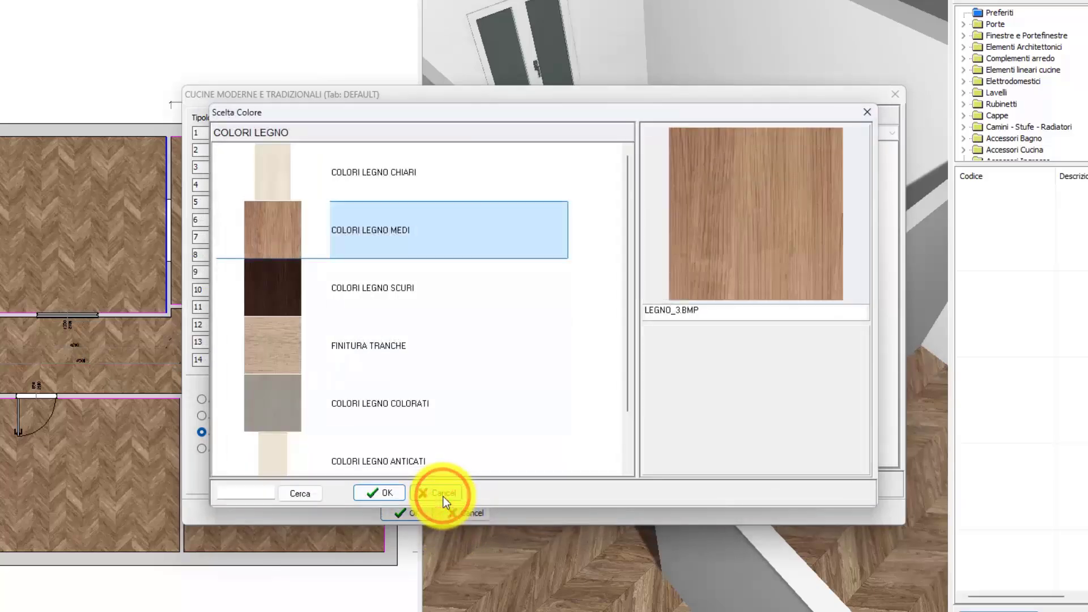
click(443, 496)
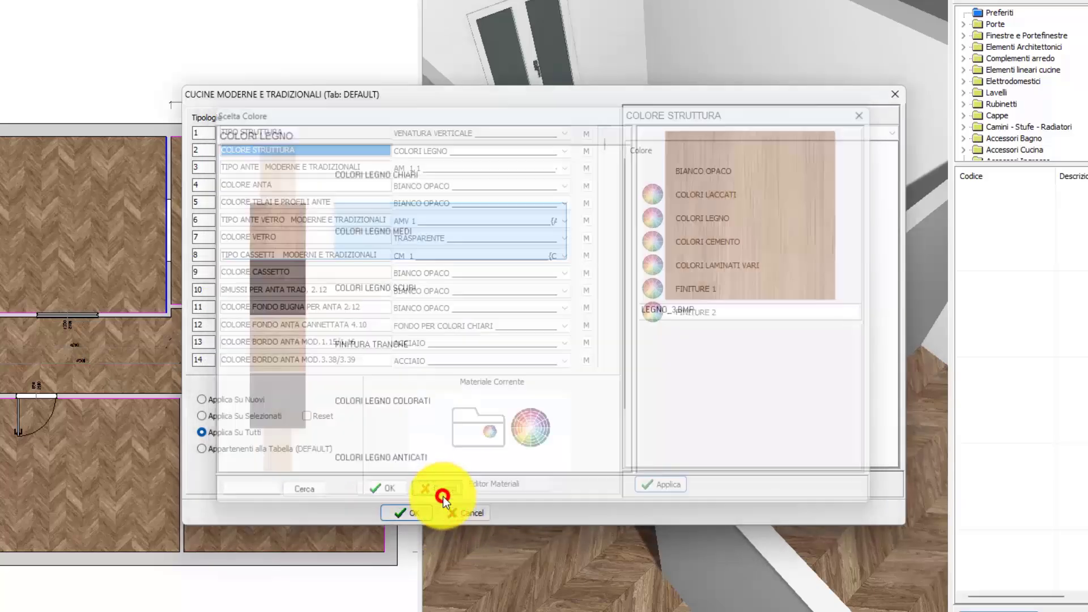
click(739, 172)
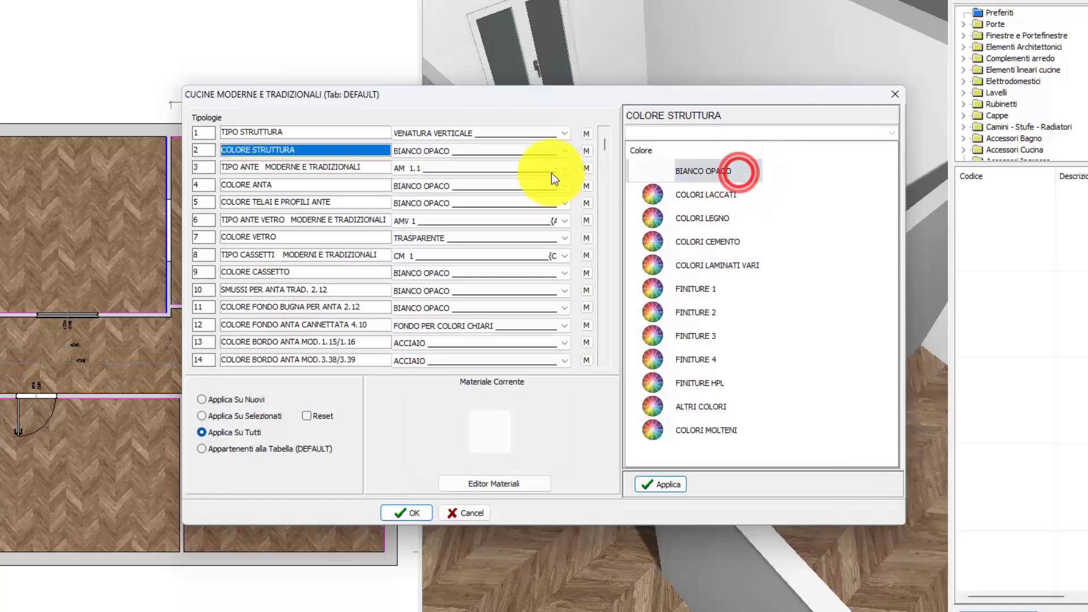
Step: Compare the door profiles for TIPO ANTE in the ANTE MODERNE groups LISCE, A TELAIO and MANIGLIA INCASSO
click(474, 168)
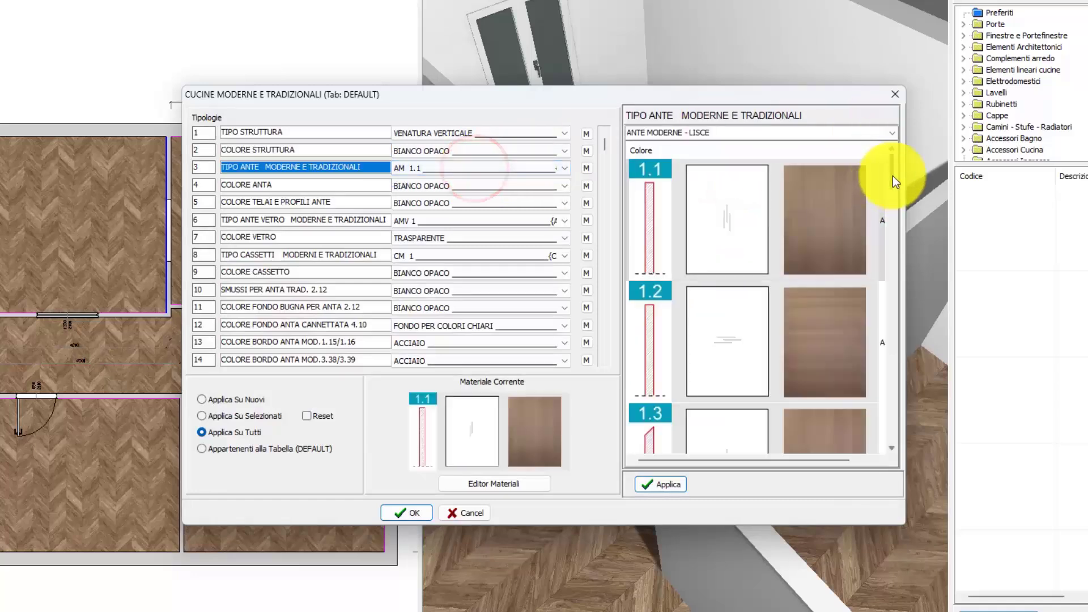
drag(893, 180, 893, 138)
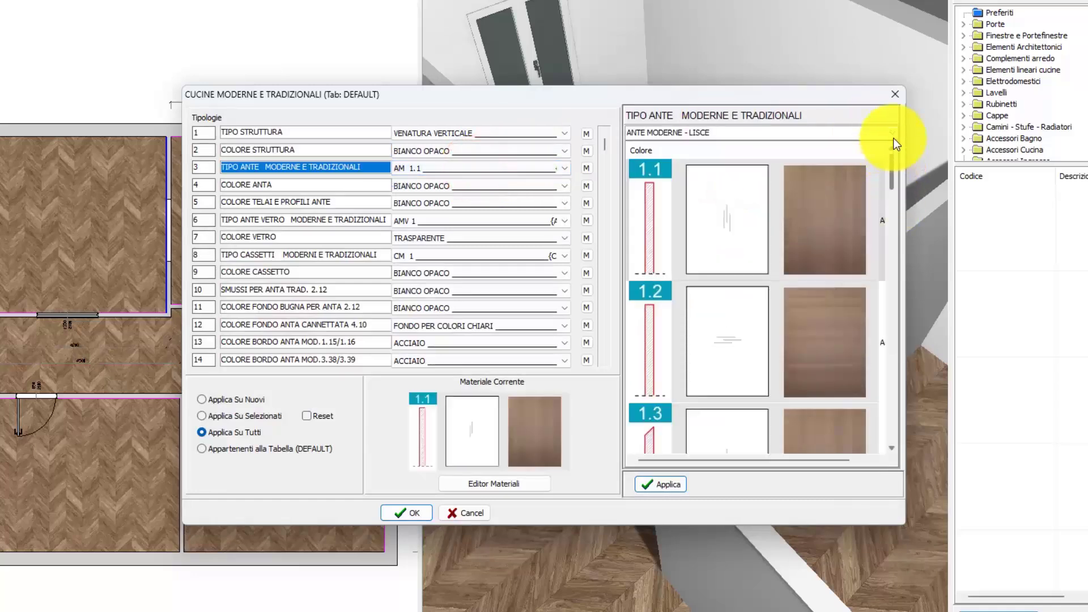
click(893, 135)
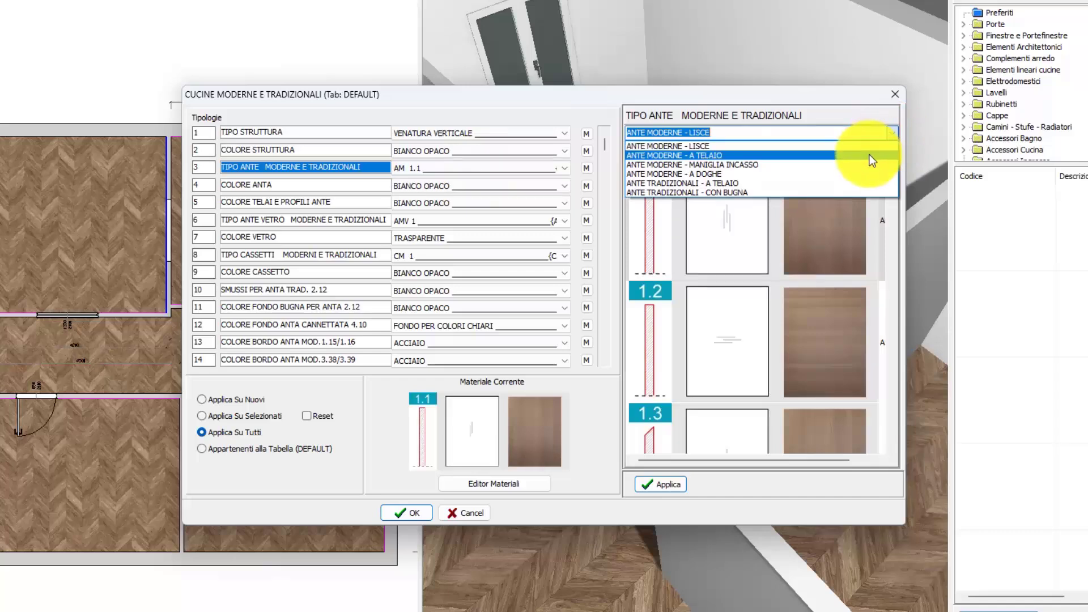
click(869, 155)
drag(889, 167, 890, 143)
click(892, 135)
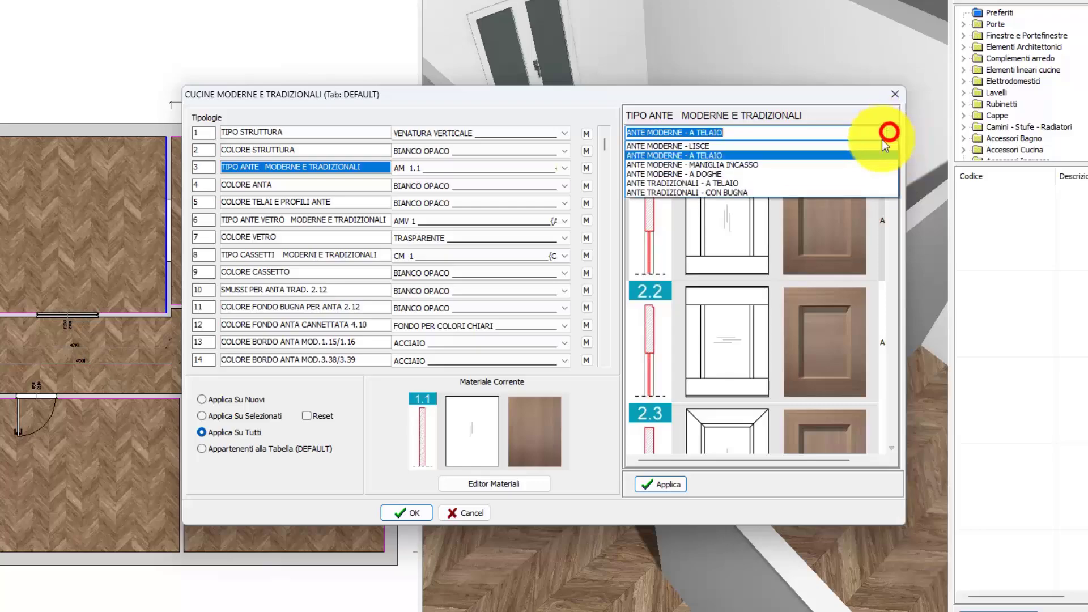
click(864, 166)
click(892, 135)
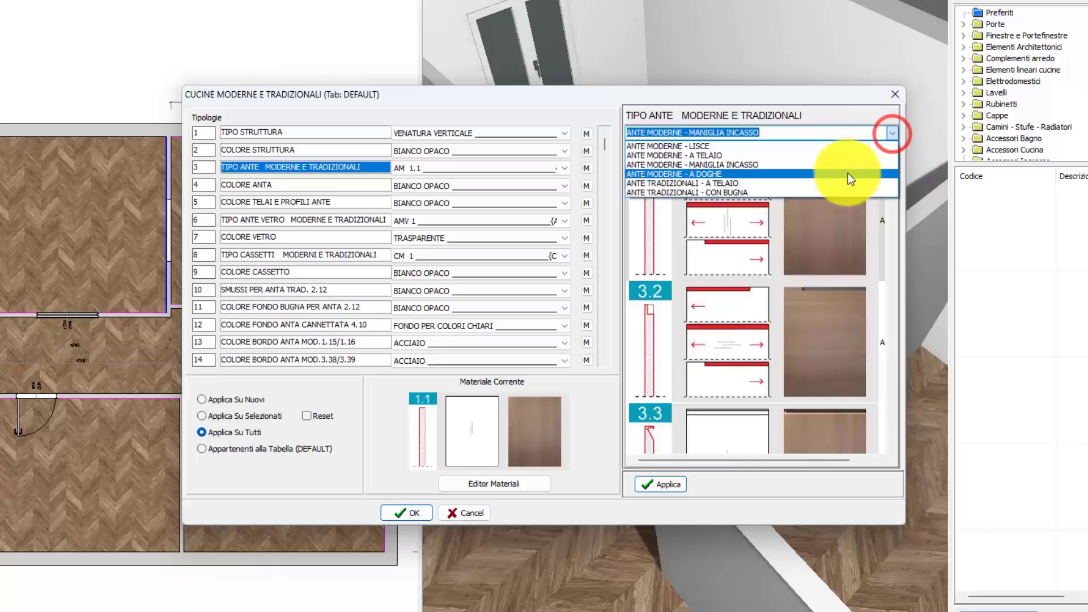
click(847, 153)
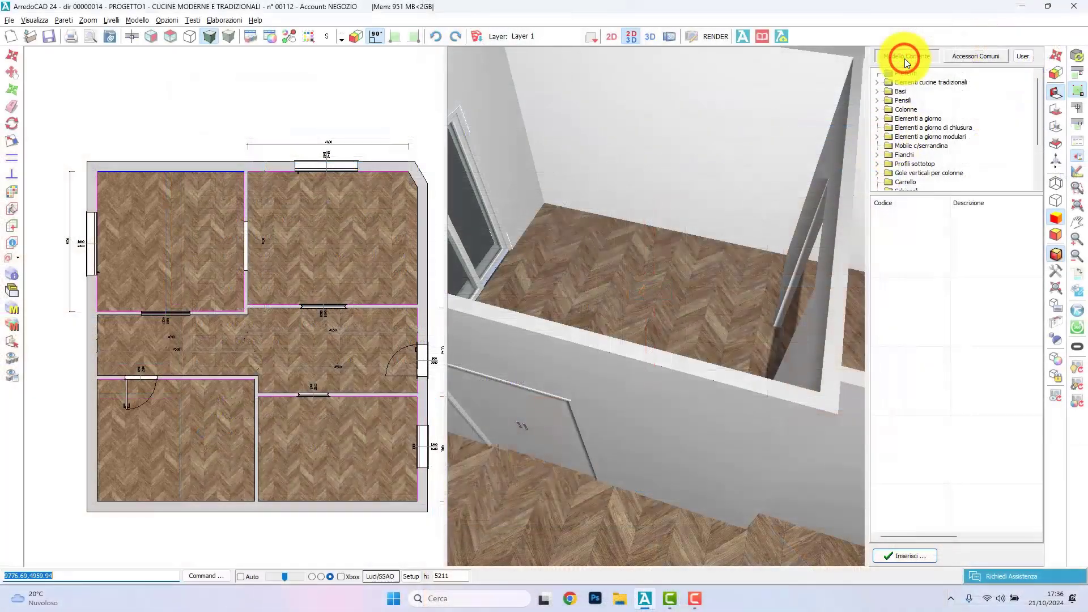
Step: Insert a Base 1 antaSX 600 from Basi h.720 P. 584, 1 Anta - 2 Ante, at the kitchen wall's lower-left corner
double_click(892, 93)
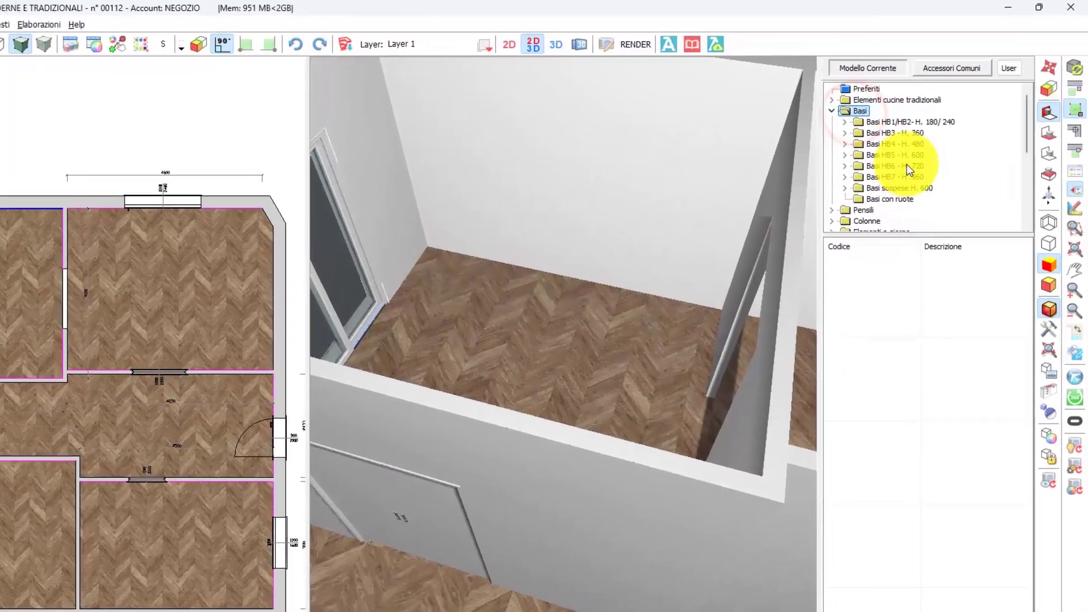
double_click(933, 140)
double_click(941, 167)
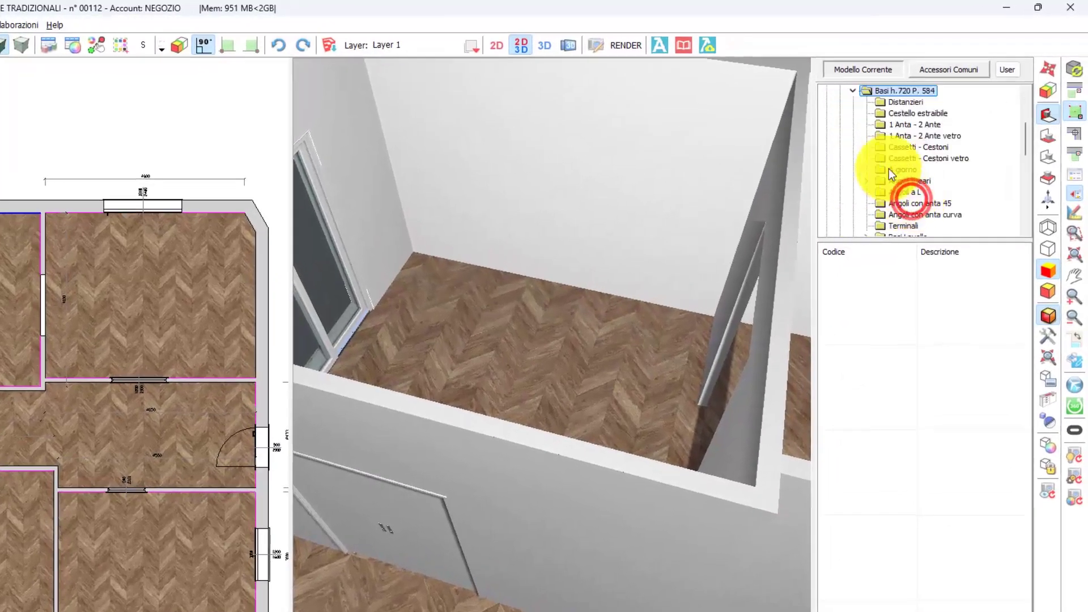
click(899, 125)
scroll(941, 535, down, 4)
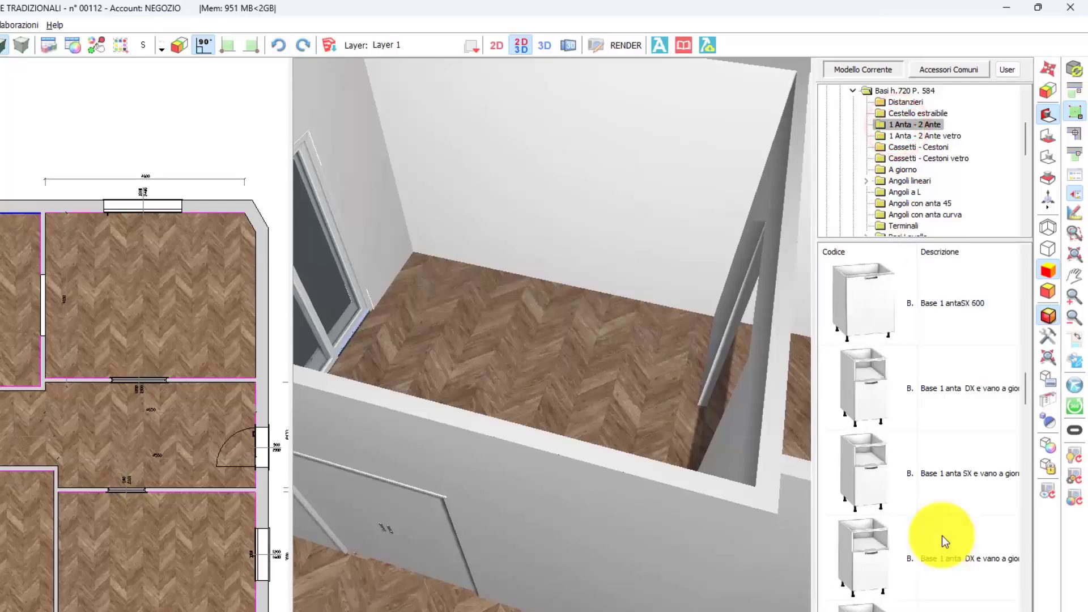
double_click(941, 548)
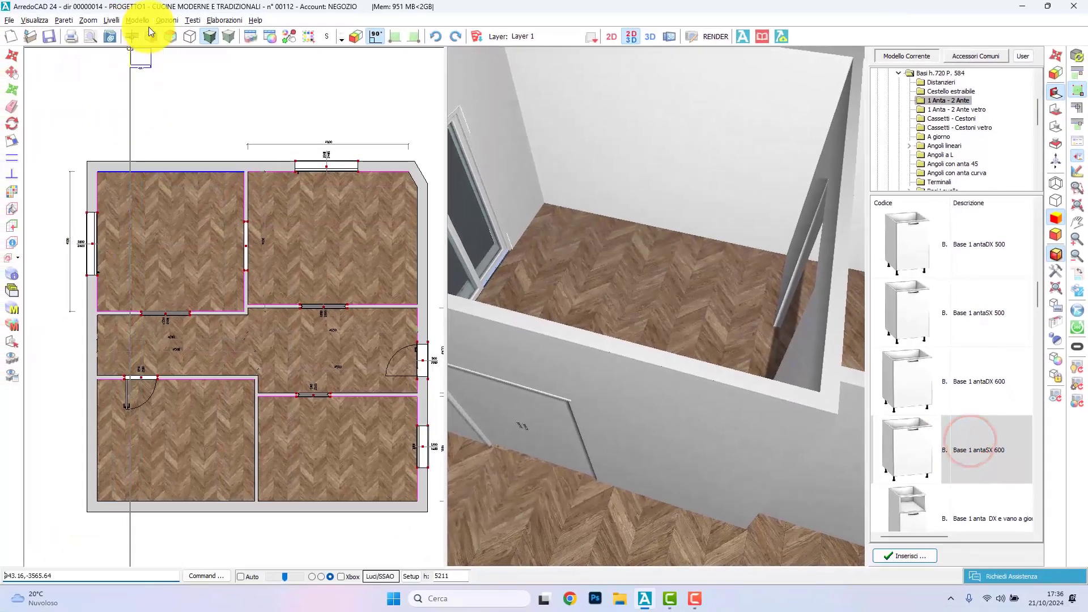
click(150, 30)
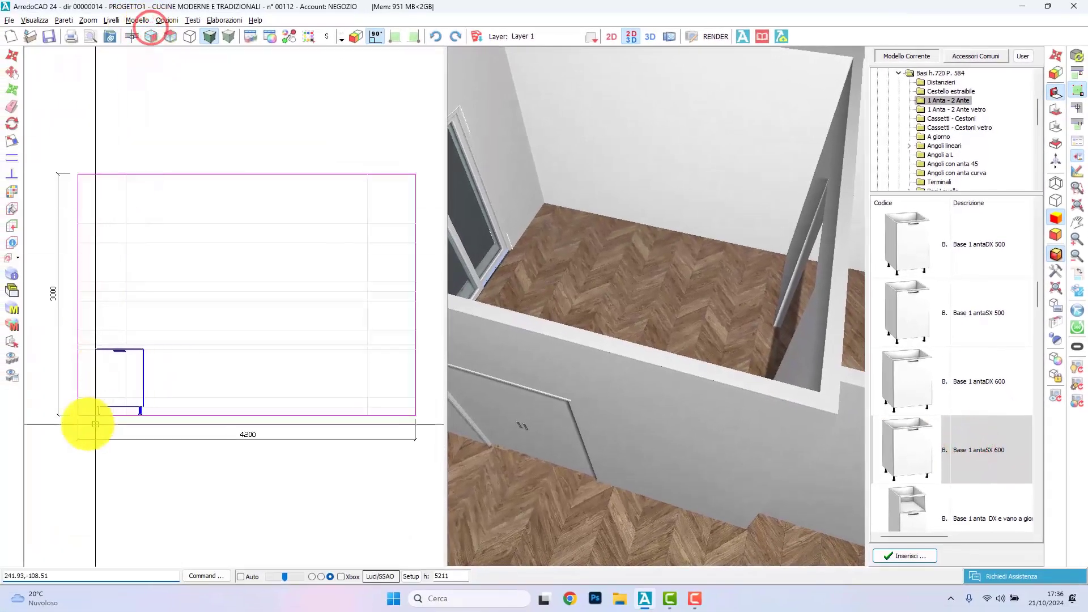
click(78, 416)
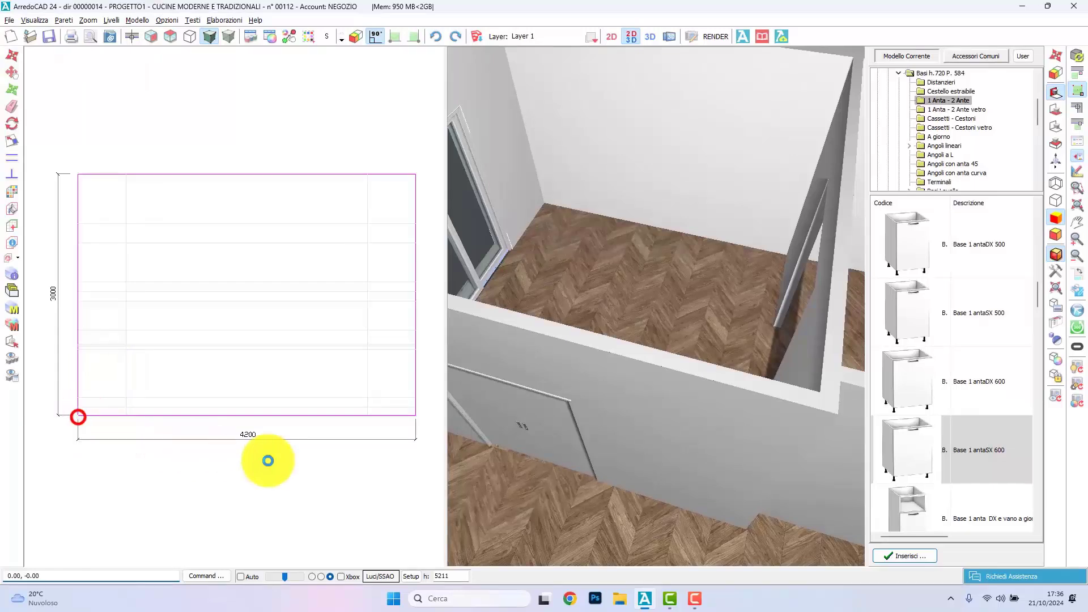
right_click(189, 430)
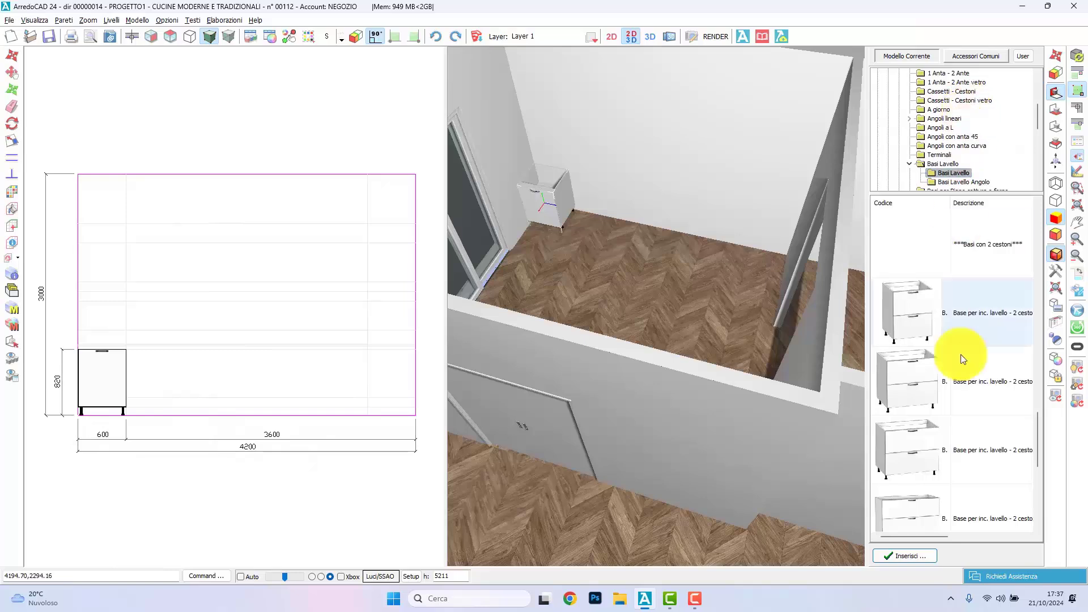
Step: Insert a 900 mm wide sink base with 2 cestoni from Basi Lavello directly beside the first base unit
scroll(960, 362, down, 1)
scroll(960, 327, up, 1)
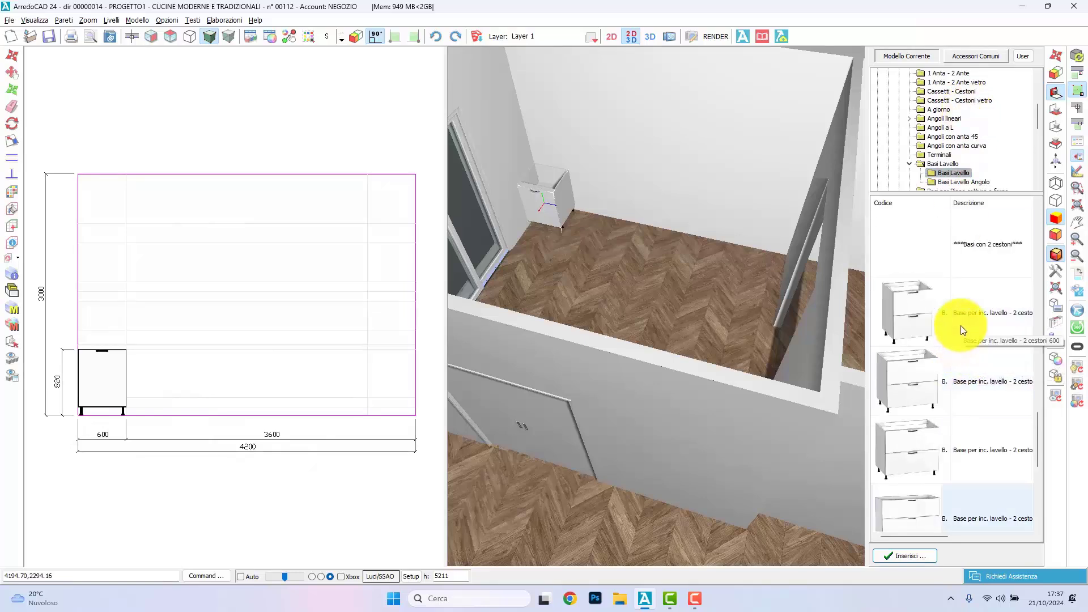
click(971, 464)
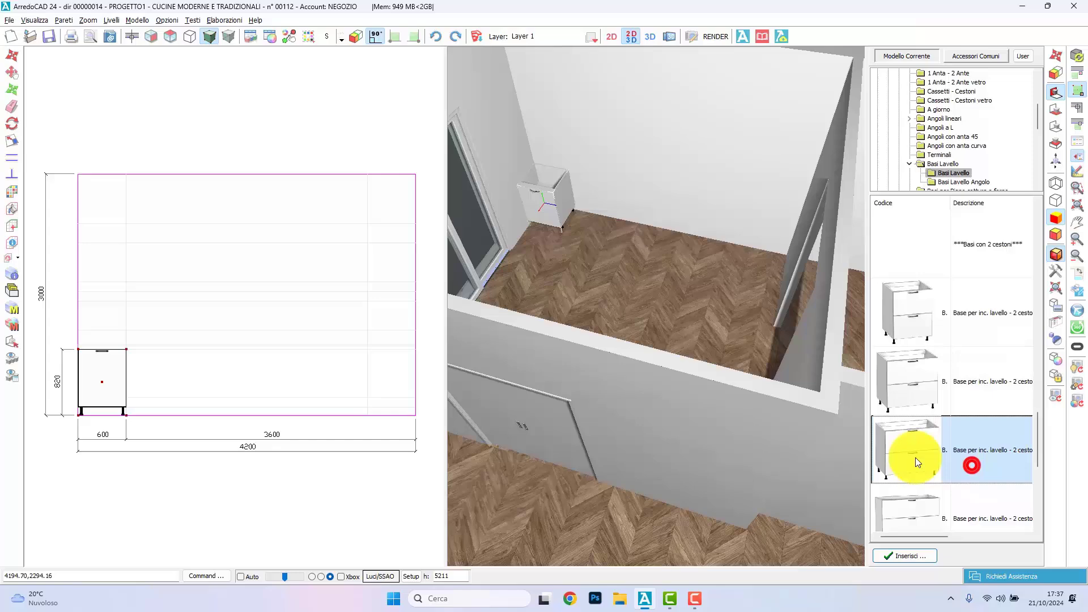
click(126, 416)
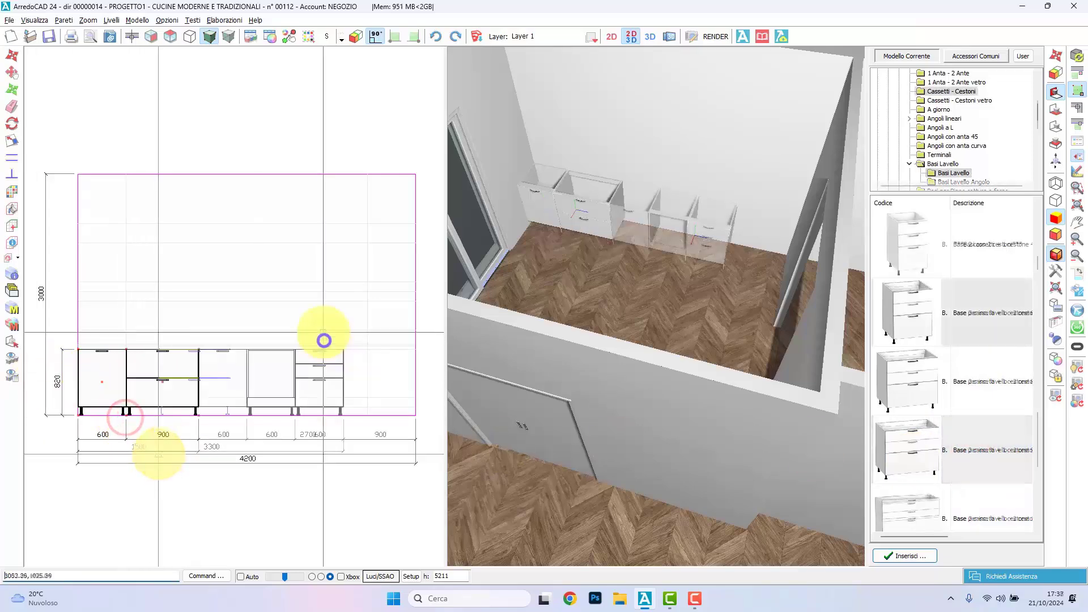
Step: Collapse the Basi category and open the H. 2040 tall units under Colonne
click(895, 72)
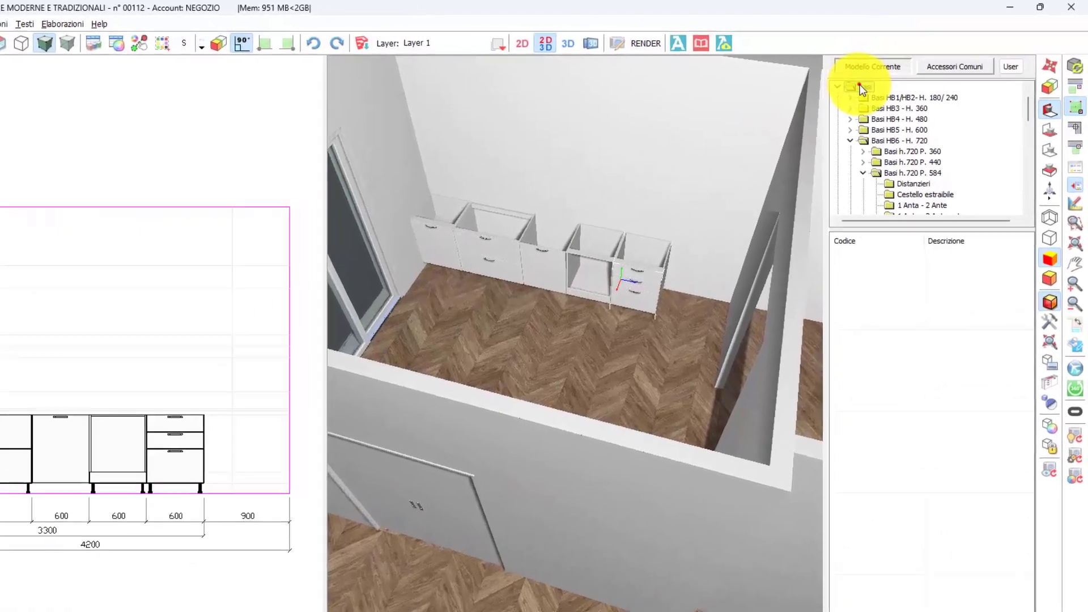
double_click(893, 73)
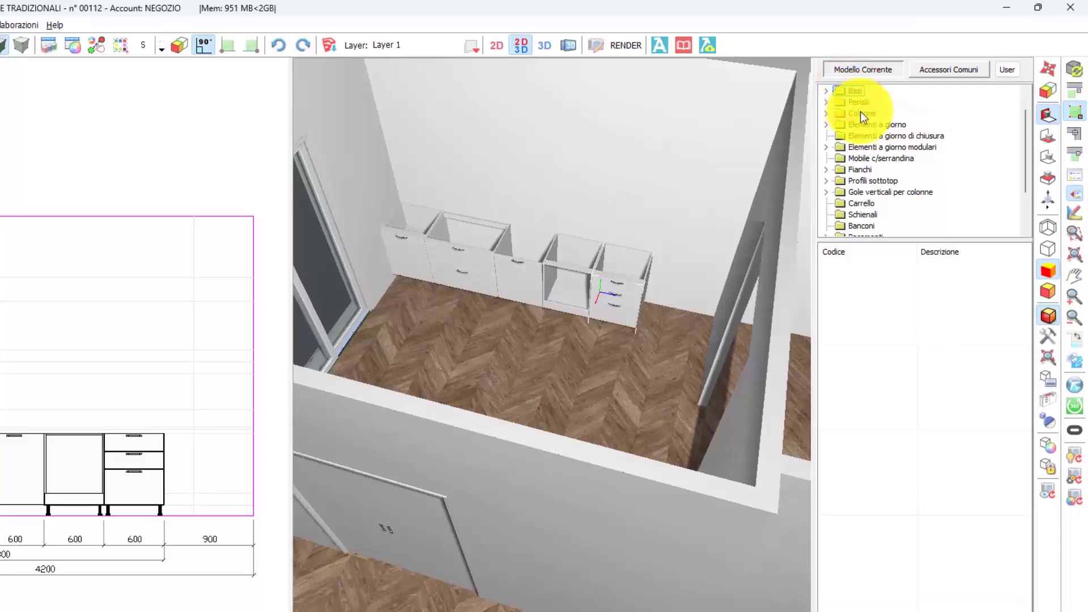
double_click(861, 112)
double_click(911, 138)
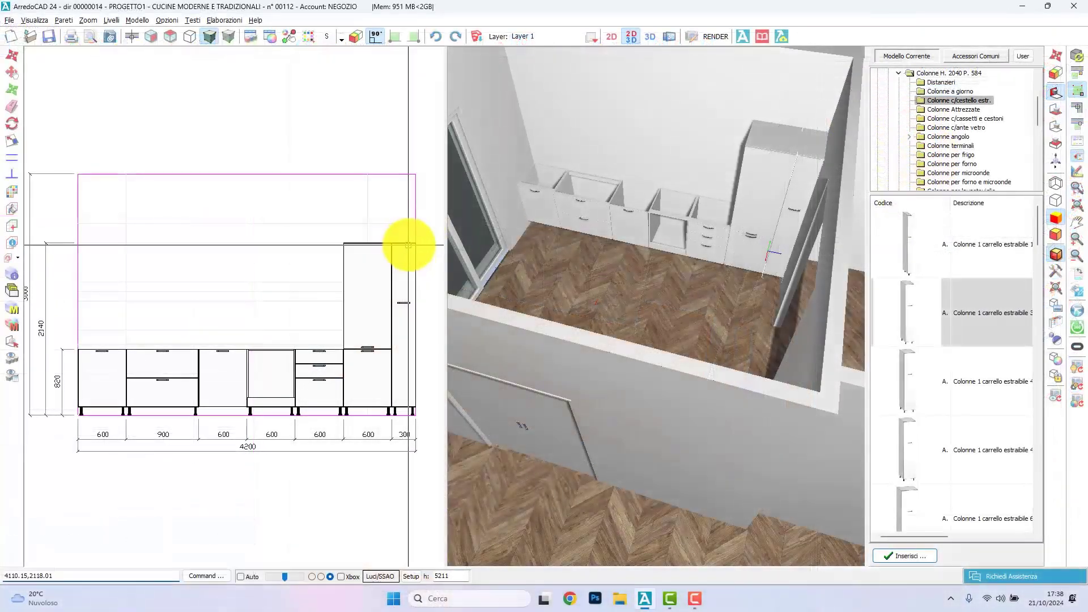
Step: Set the width (Dim X) of the Colonne 1 carrello estraibile 300 tall unit to 200 mm
double_click(403, 243)
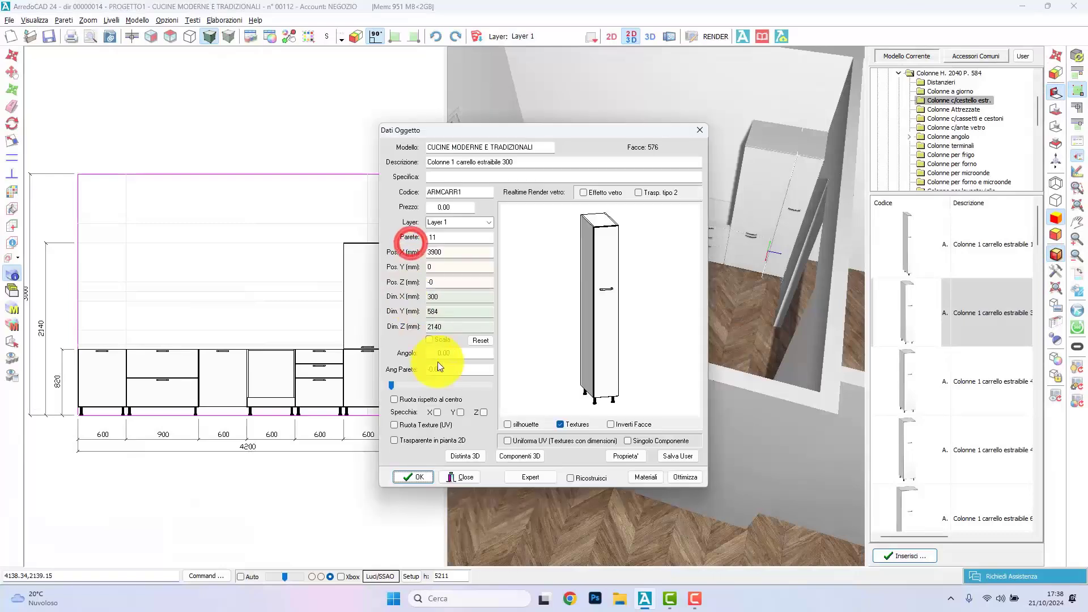
click(440, 295)
text(20)
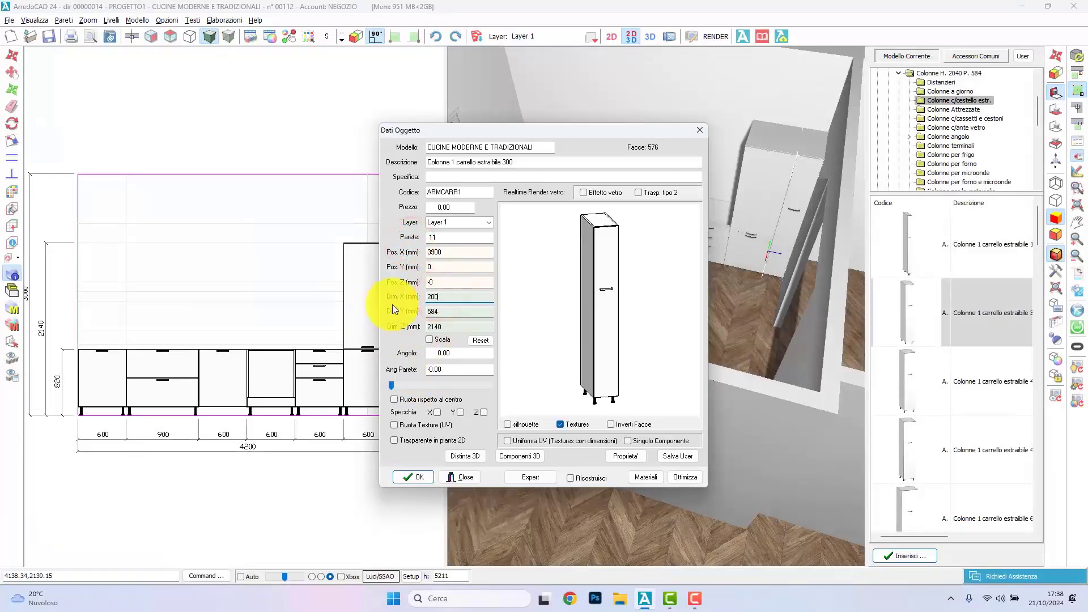
click(417, 475)
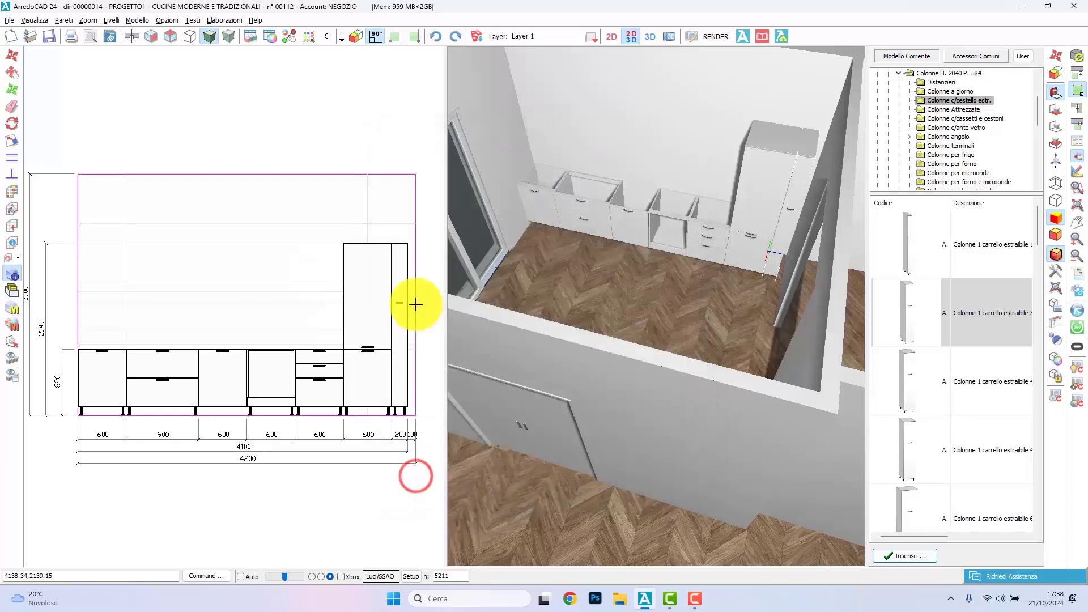
Step: Insert the tall-unit spacer with front from Distanzieri between the narrow pull-out column and the wall's right end
click(941, 82)
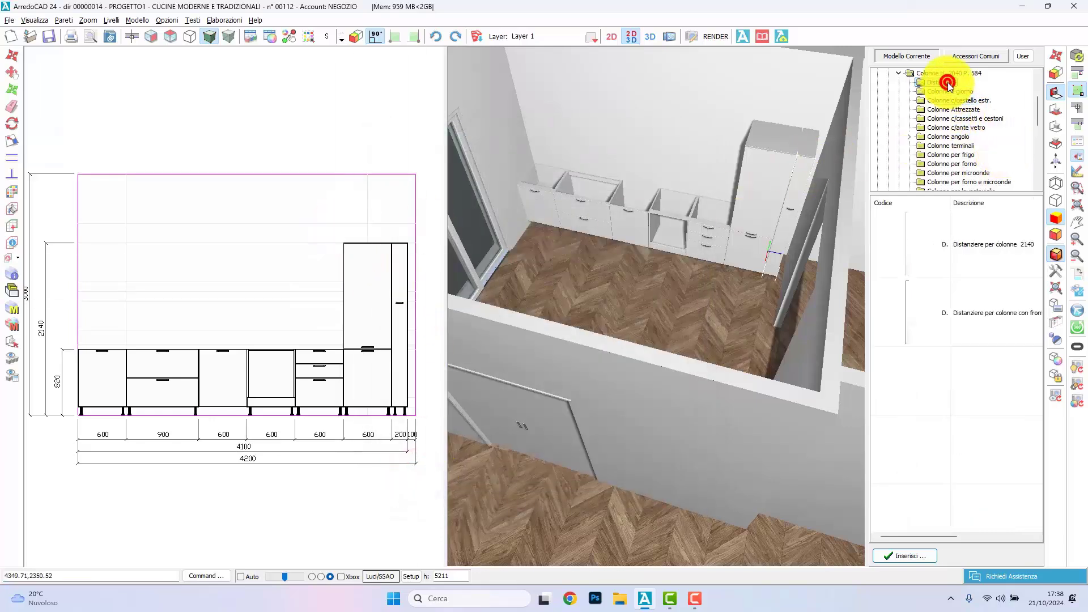
double_click(939, 294)
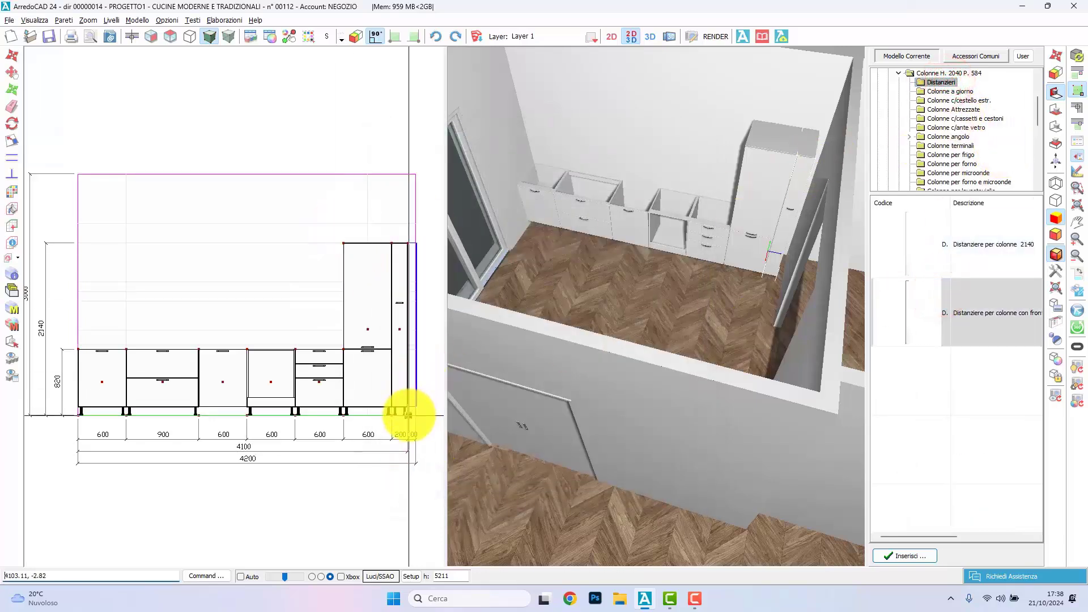
click(409, 415)
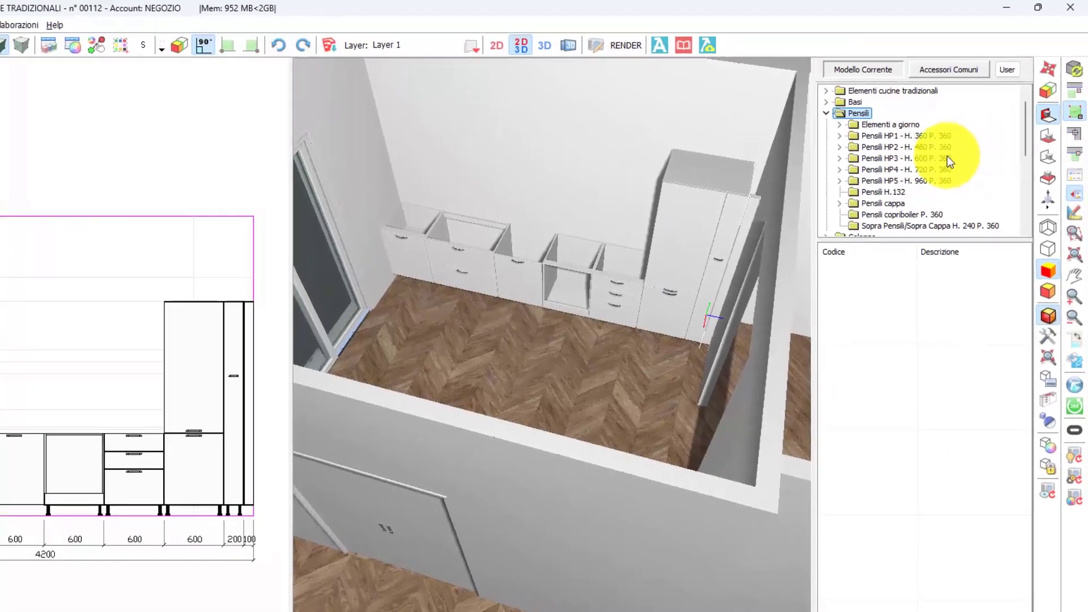
Step: Insert two Pensile Vasistas 600 wall units from Pensili HP3 - H. 600 P. 360 side by side, starting above the first base unit
click(950, 151)
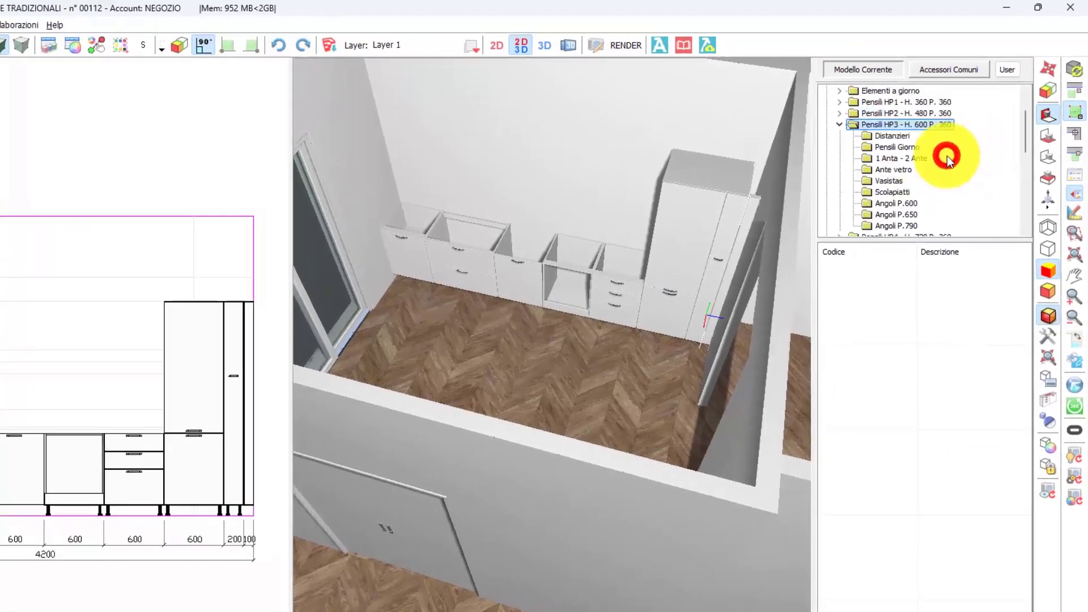
click(888, 180)
double_click(949, 394)
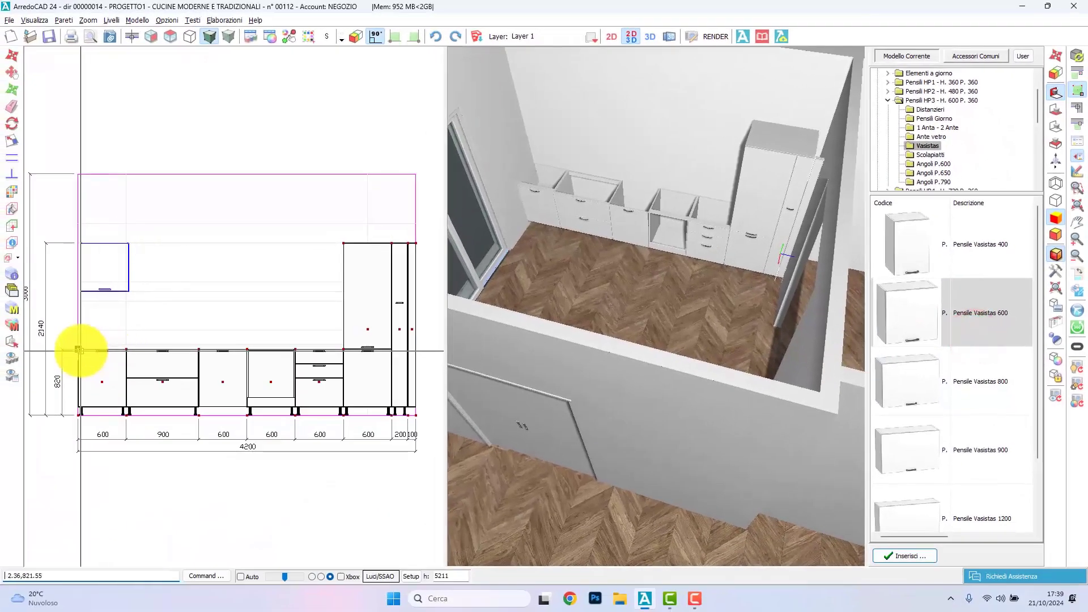
click(80, 350)
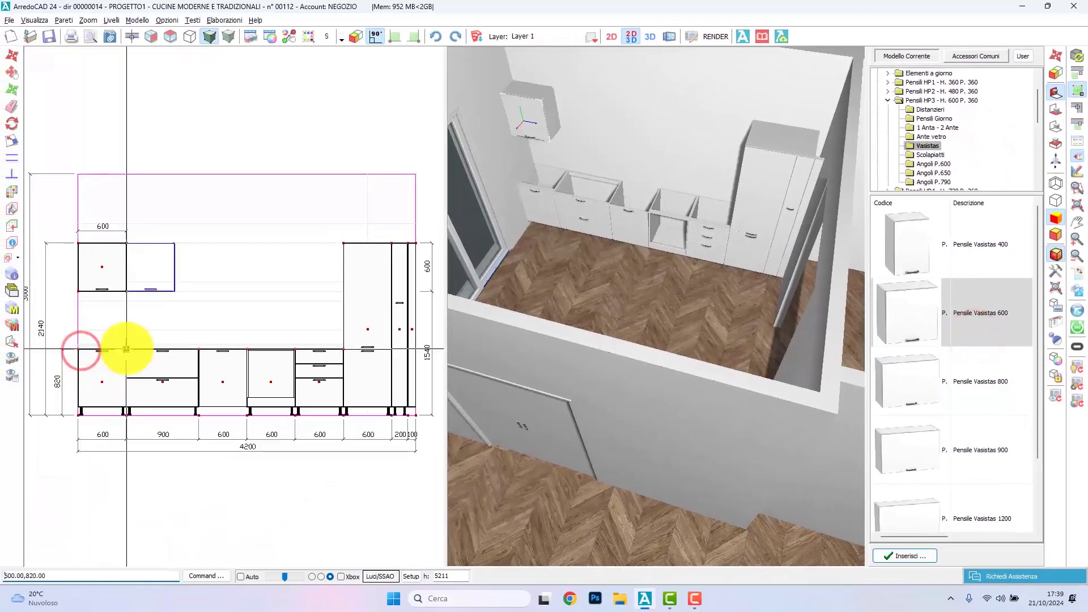
click(126, 347)
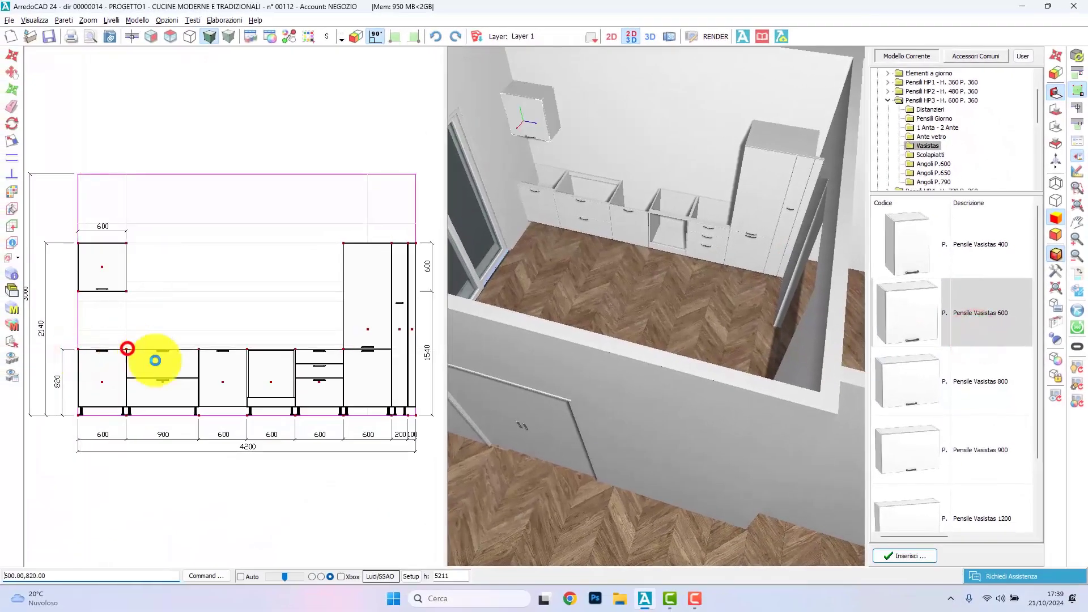
Step: Stretch the second wall unit to 900 mm wide, aligning its right edge with the sink base below
click(11, 140)
click(170, 253)
click(173, 266)
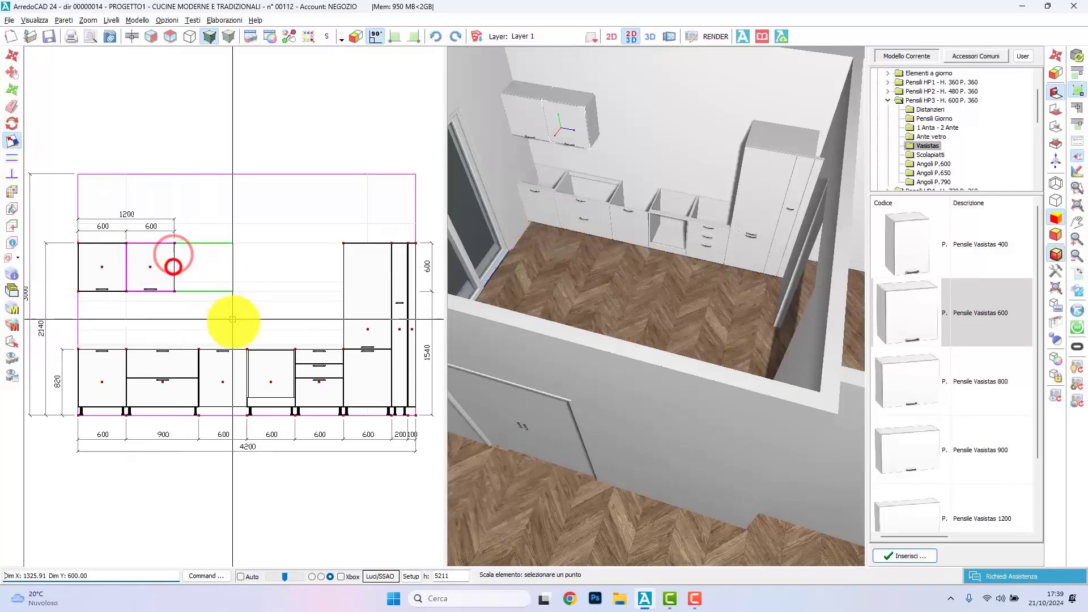
click(200, 350)
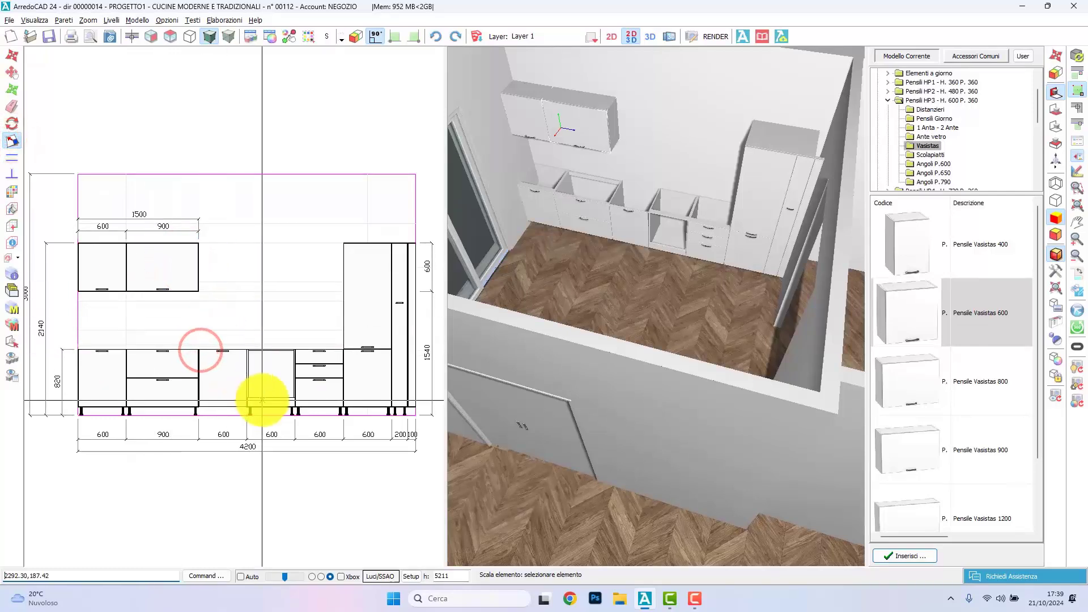
Step: Insert the Cappa FEEL vetro bianco wall hood from the Cappe Elica catalogue above the oven base, aligned with the base's left edge
click(977, 55)
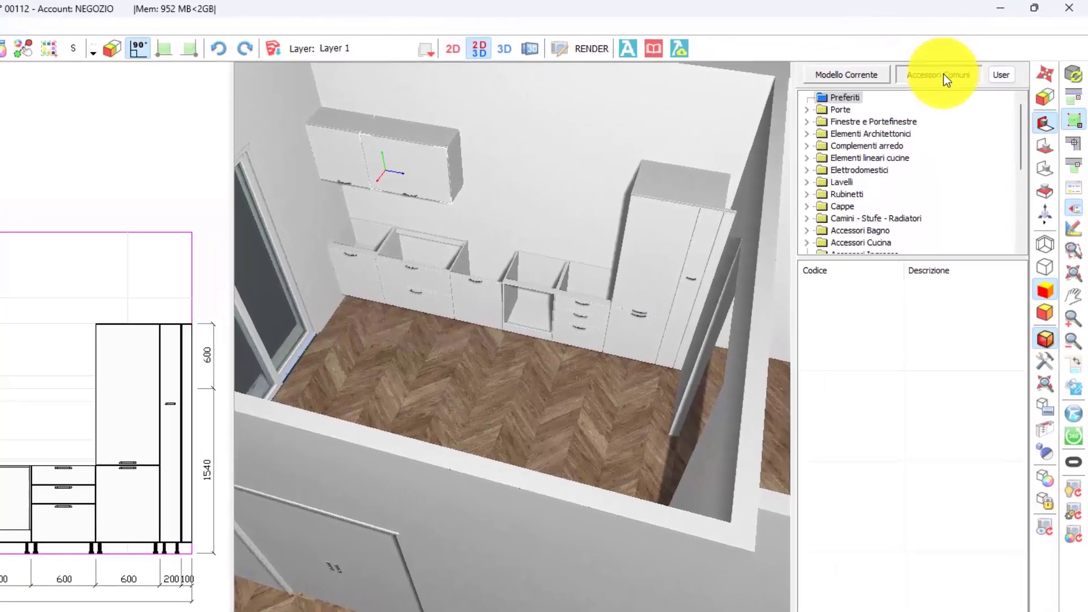
double_click(842, 205)
click(857, 205)
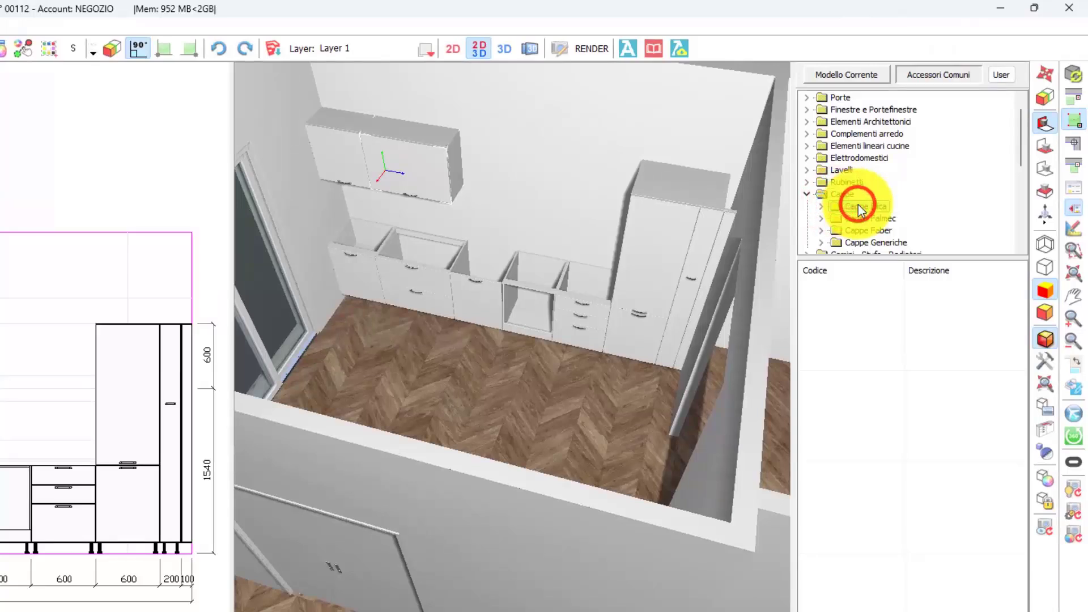
double_click(858, 205)
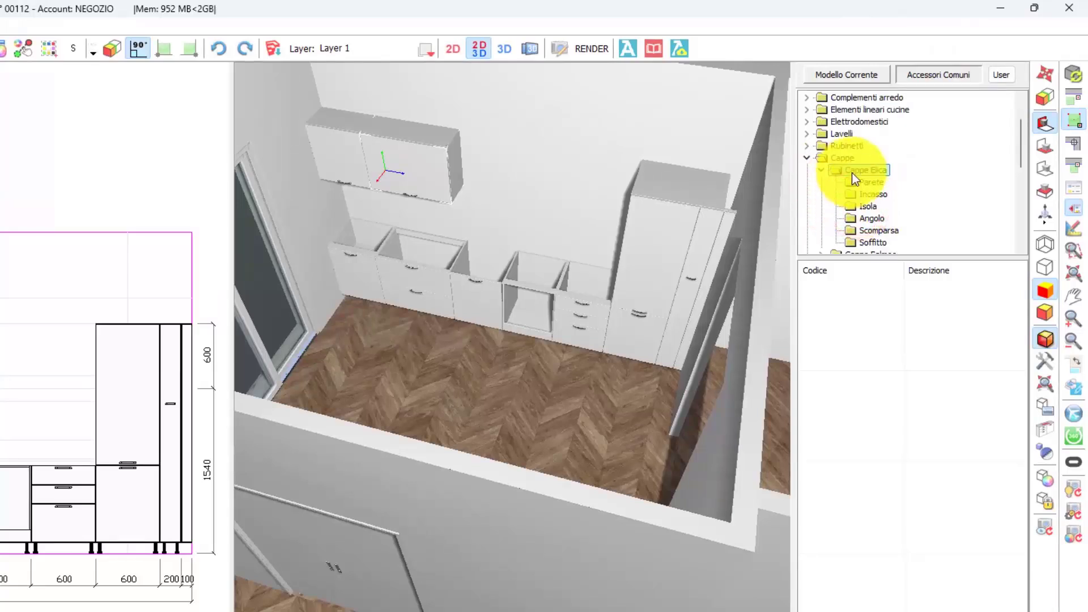
scroll(865, 181, down, 3)
scroll(858, 153, up, 1)
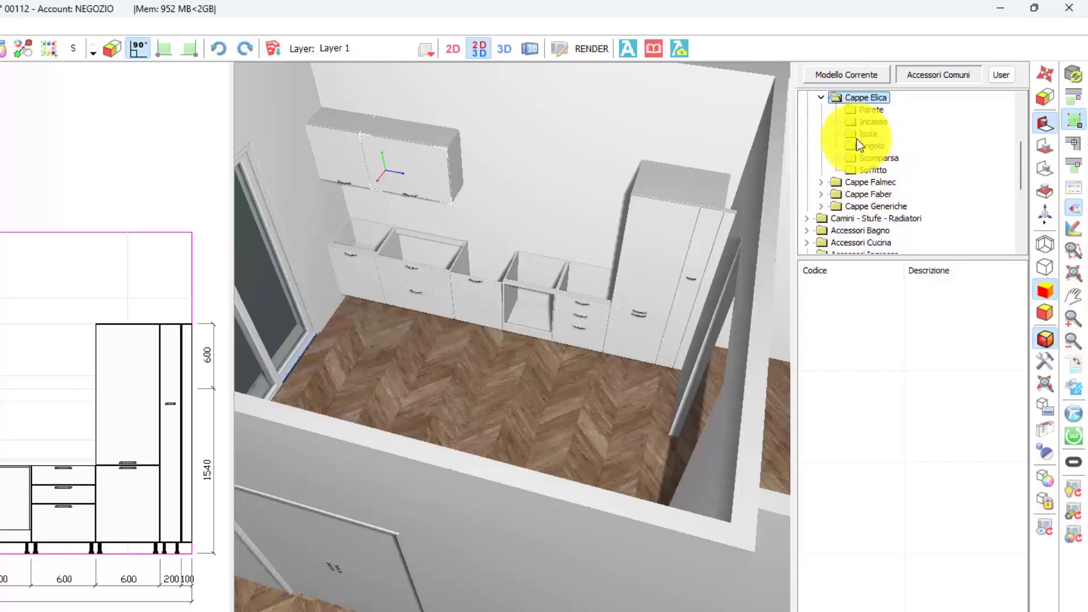
click(871, 108)
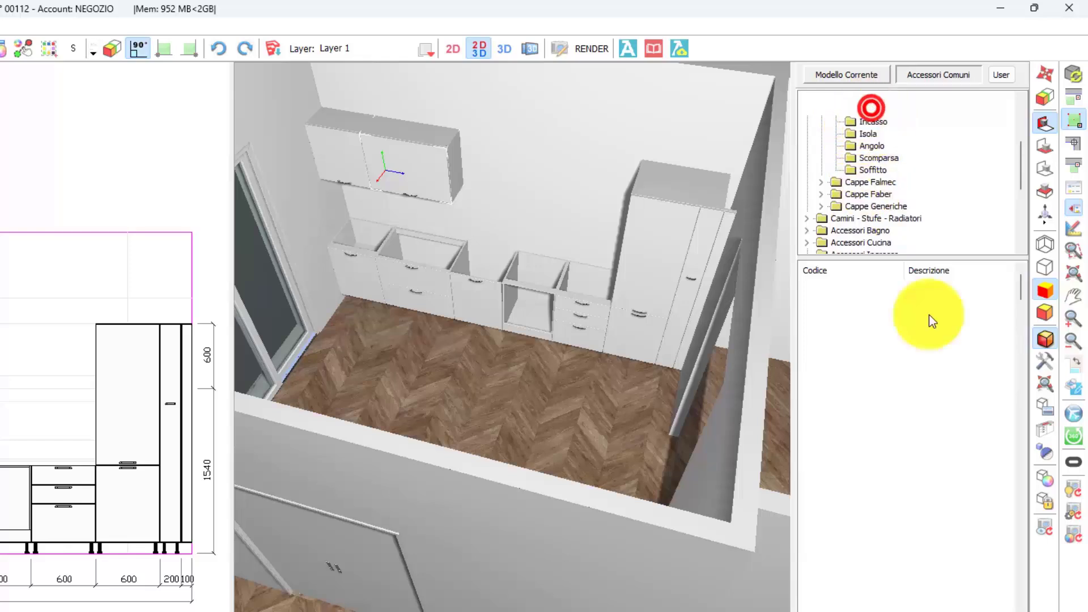
scroll(896, 521, down, 10)
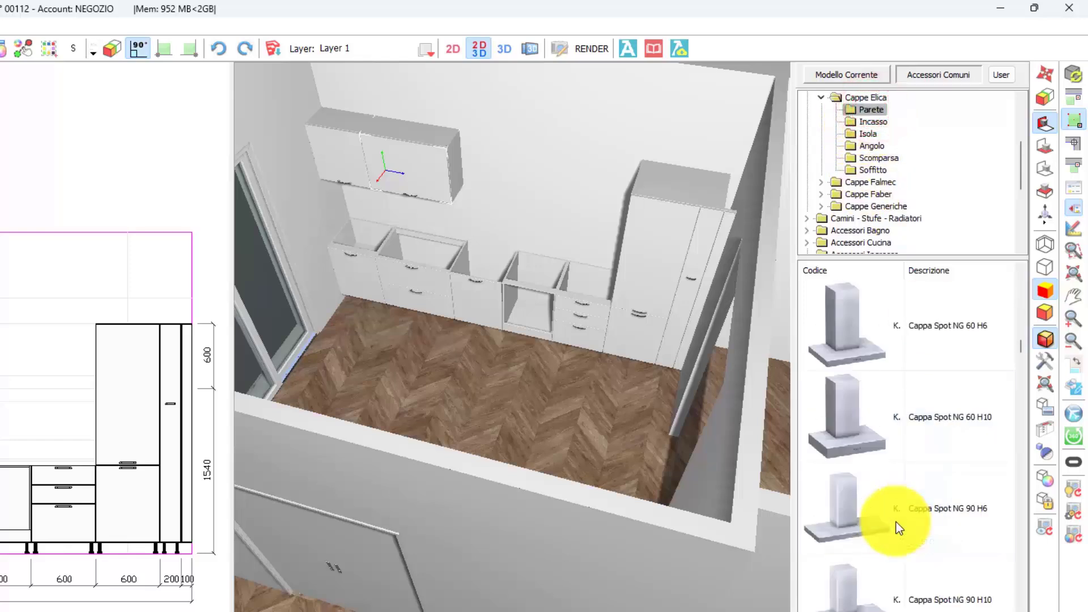
scroll(896, 522, down, 10)
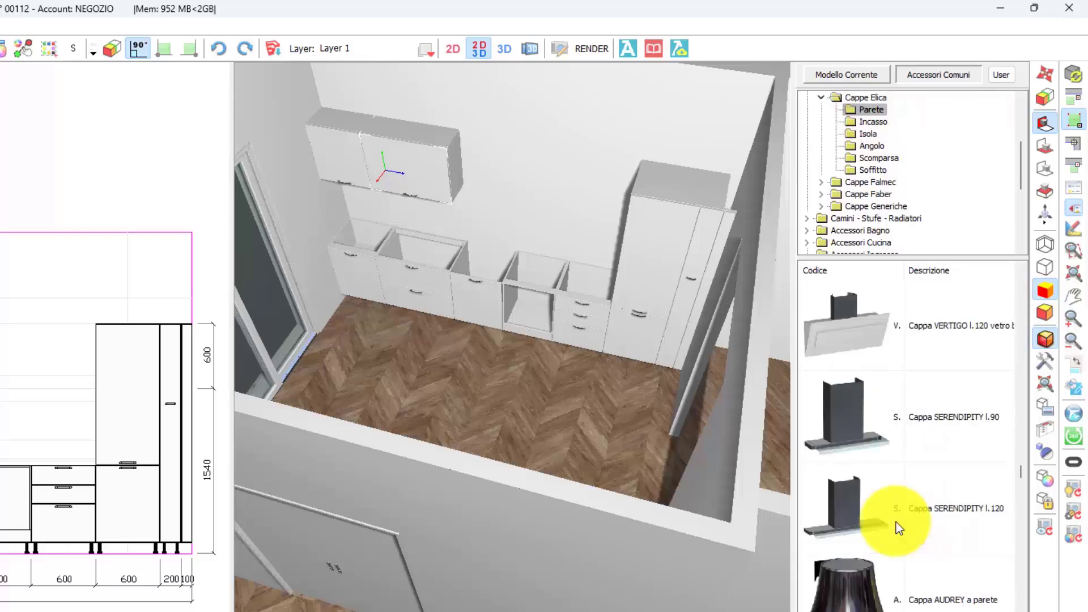
scroll(896, 522, down, 10)
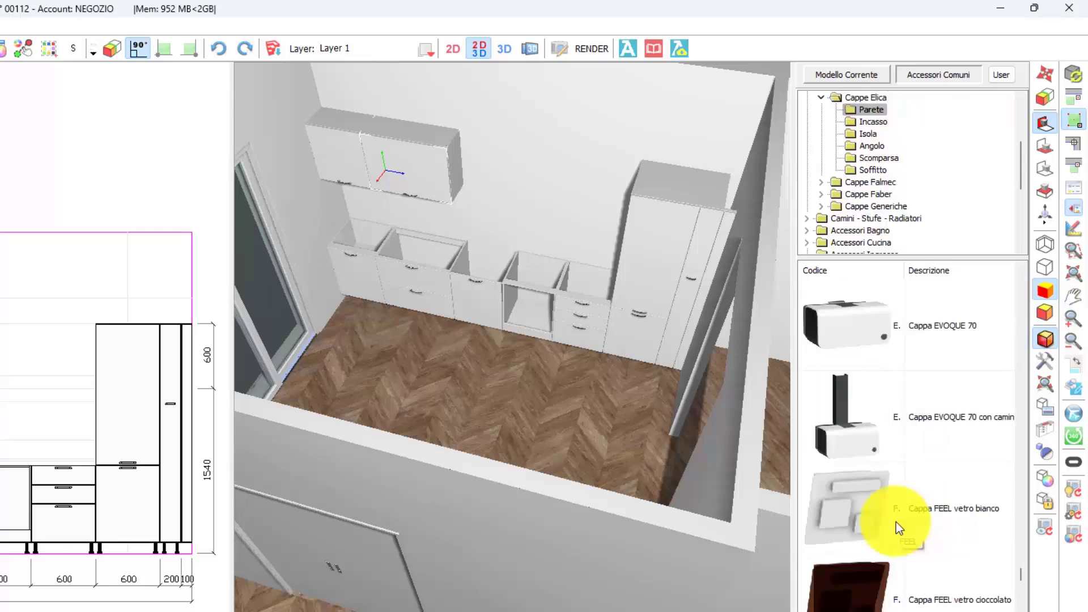
click(908, 507)
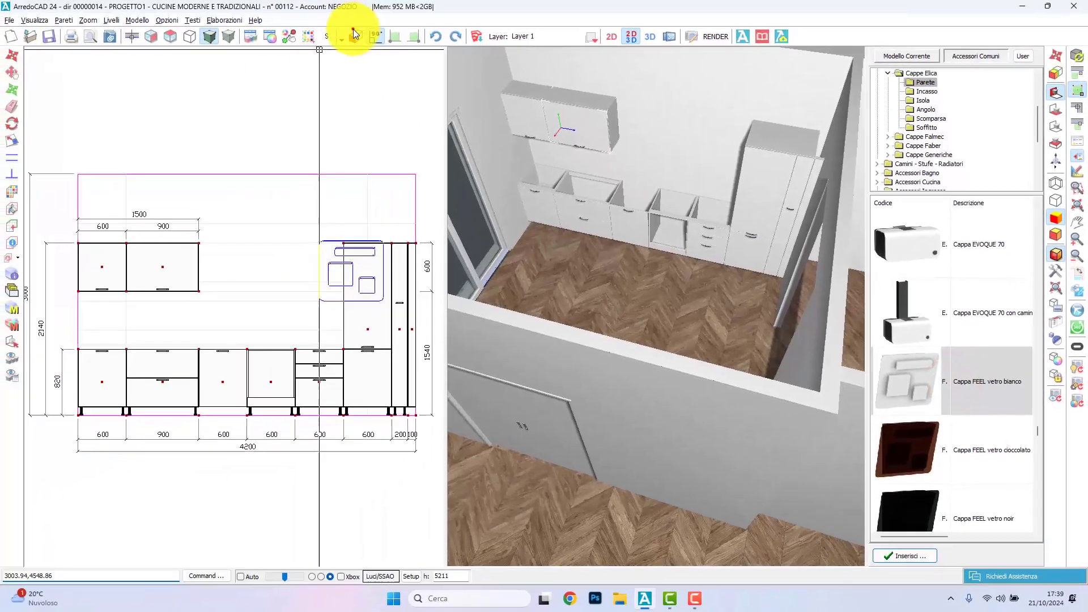
click(108, 40)
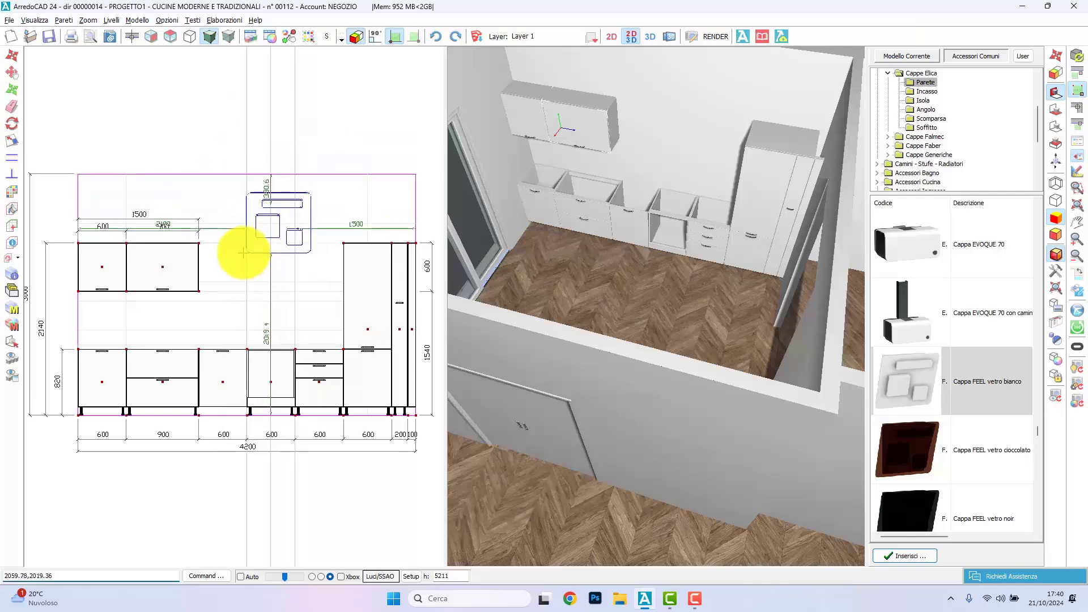
click(246, 291)
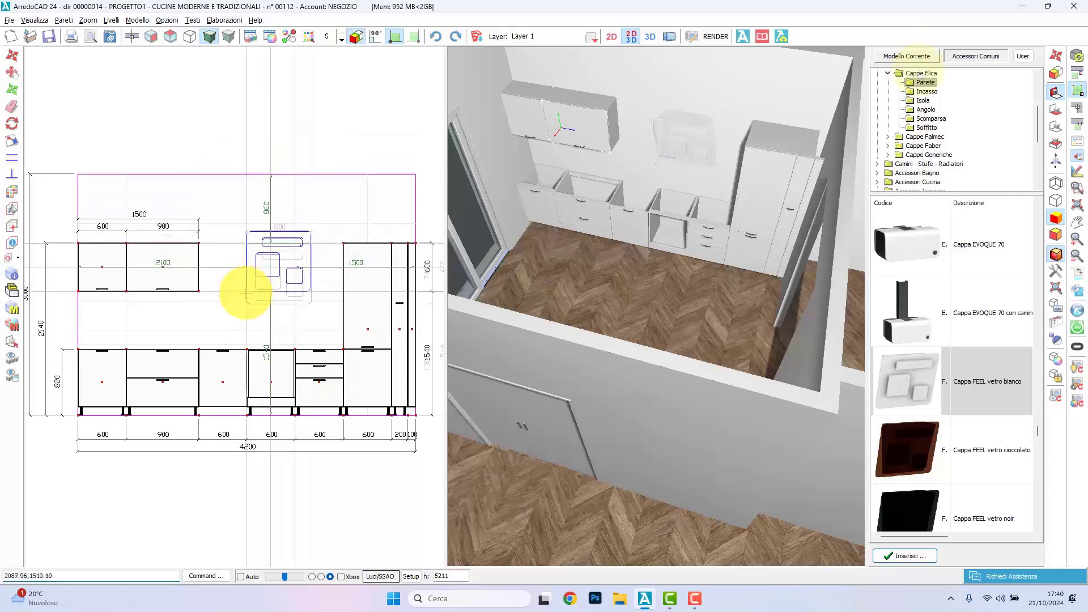
Step: Insert a Top P.60 worktop with square-edged straight profile in BIANCO OPACO along the base units, using automatic insertion
double_click(918, 73)
scroll(929, 102, up, 3)
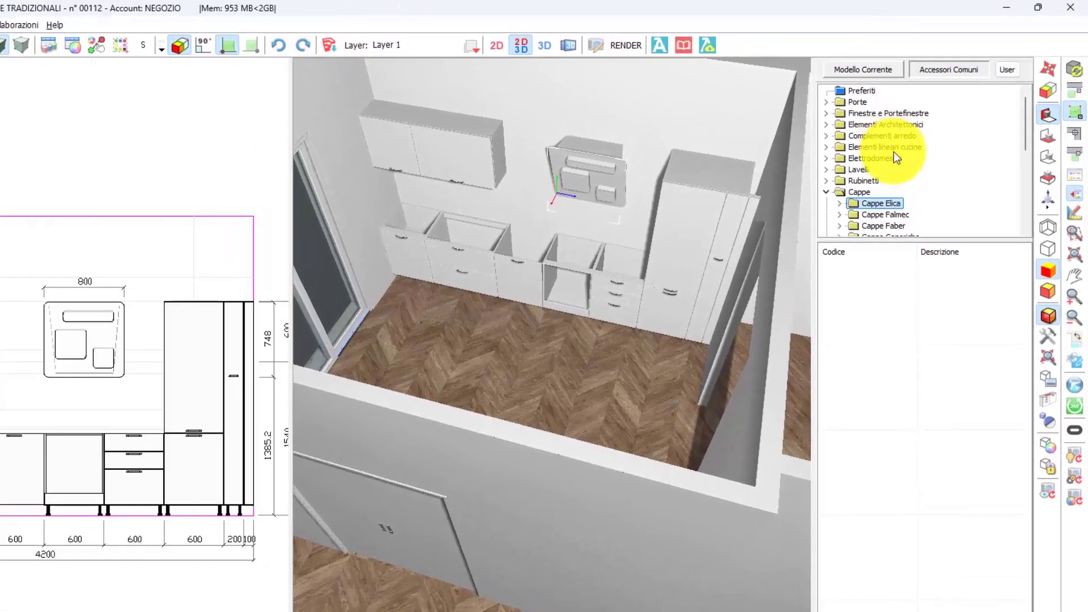
double_click(898, 148)
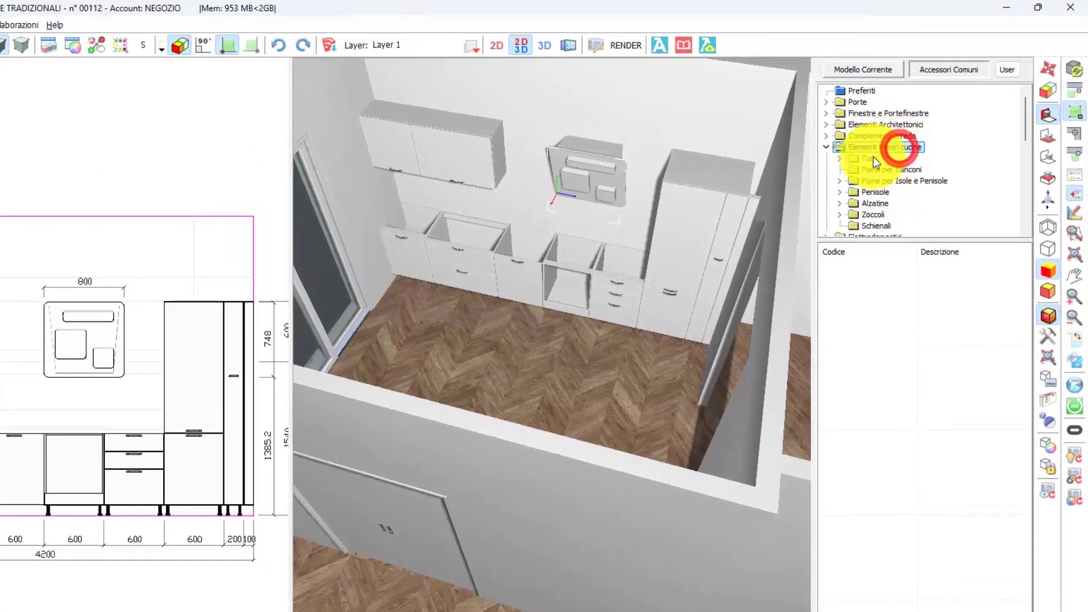
double_click(876, 158)
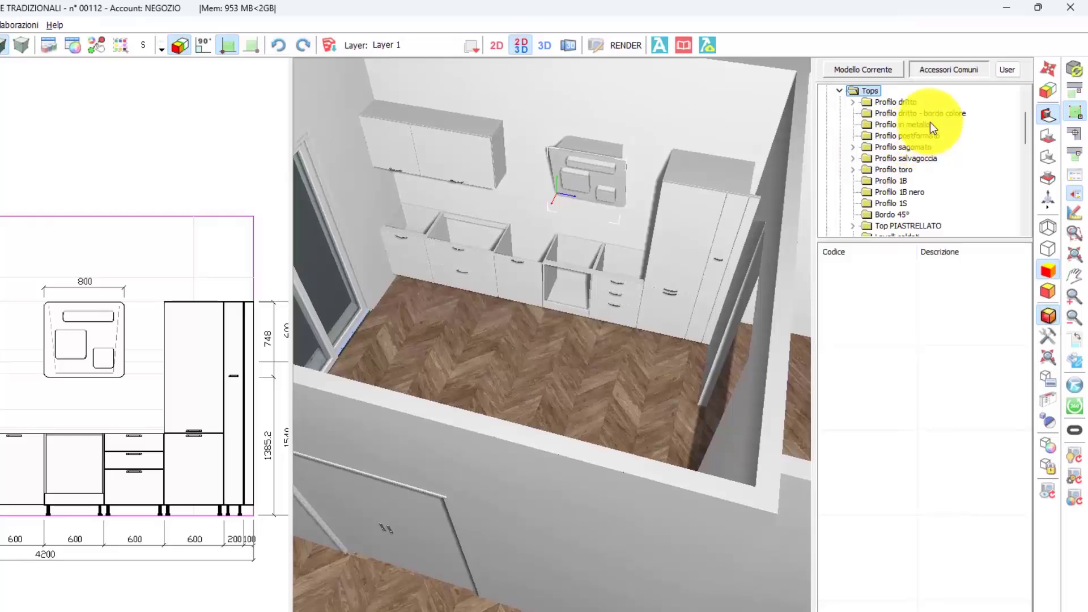
double_click(906, 103)
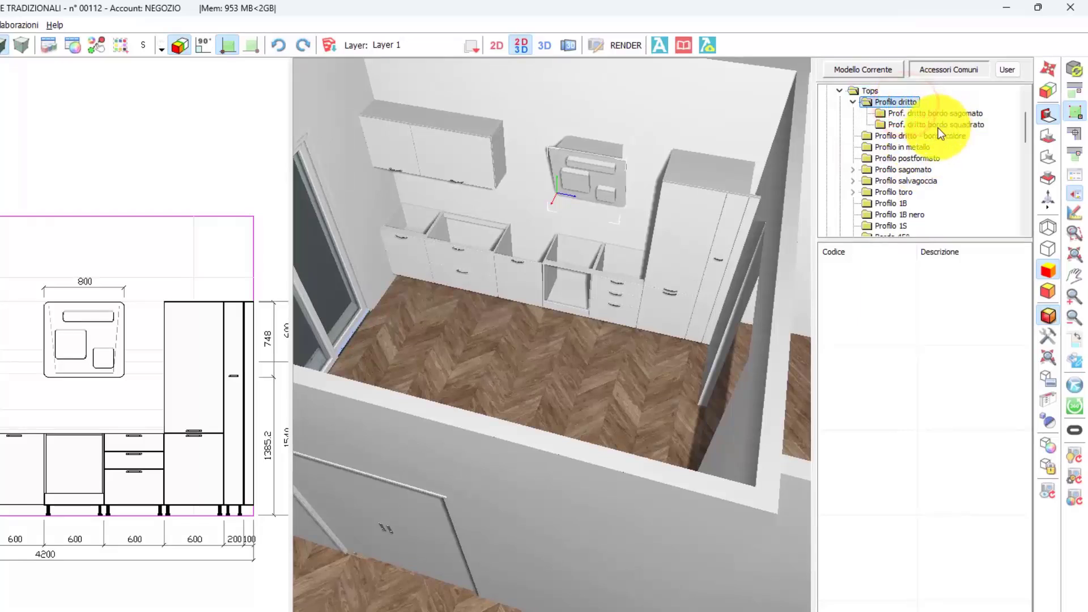
click(957, 123)
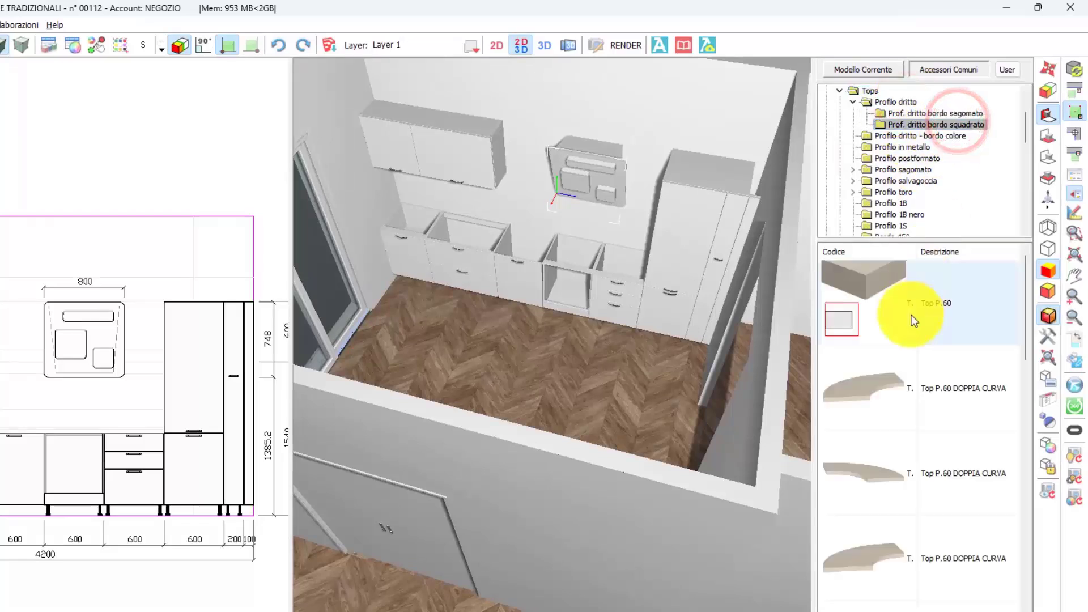
double_click(929, 303)
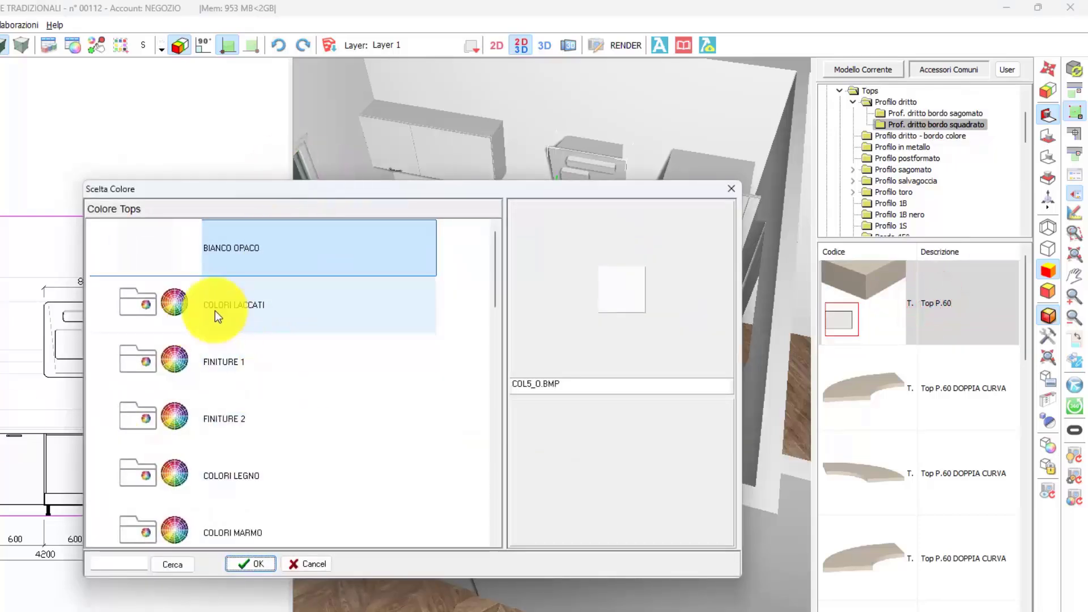
scroll(246, 300, down, 1)
scroll(246, 307, up, 1)
double_click(287, 259)
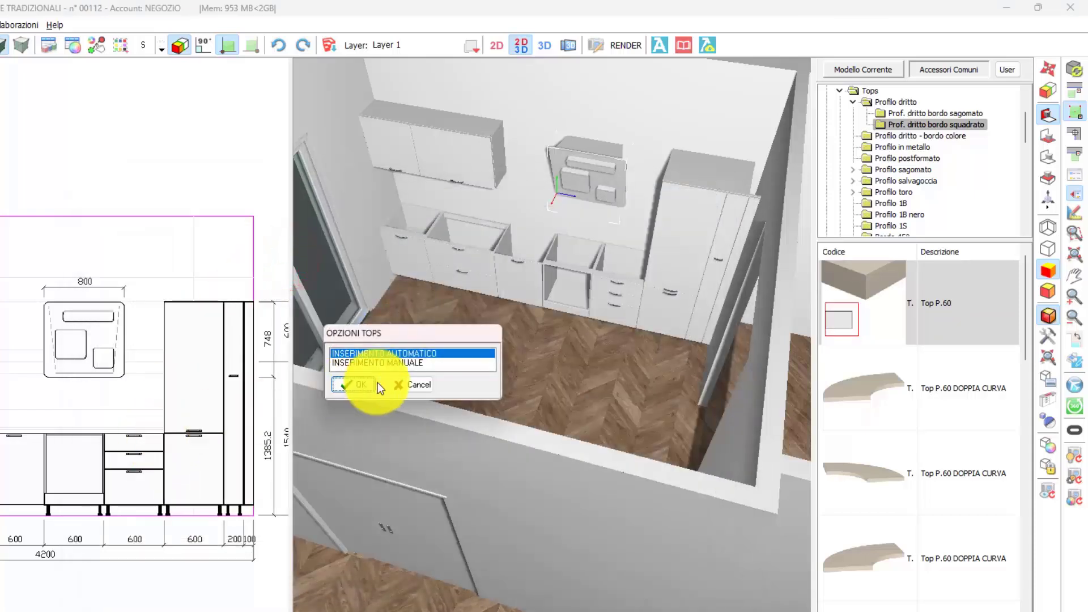
click(349, 383)
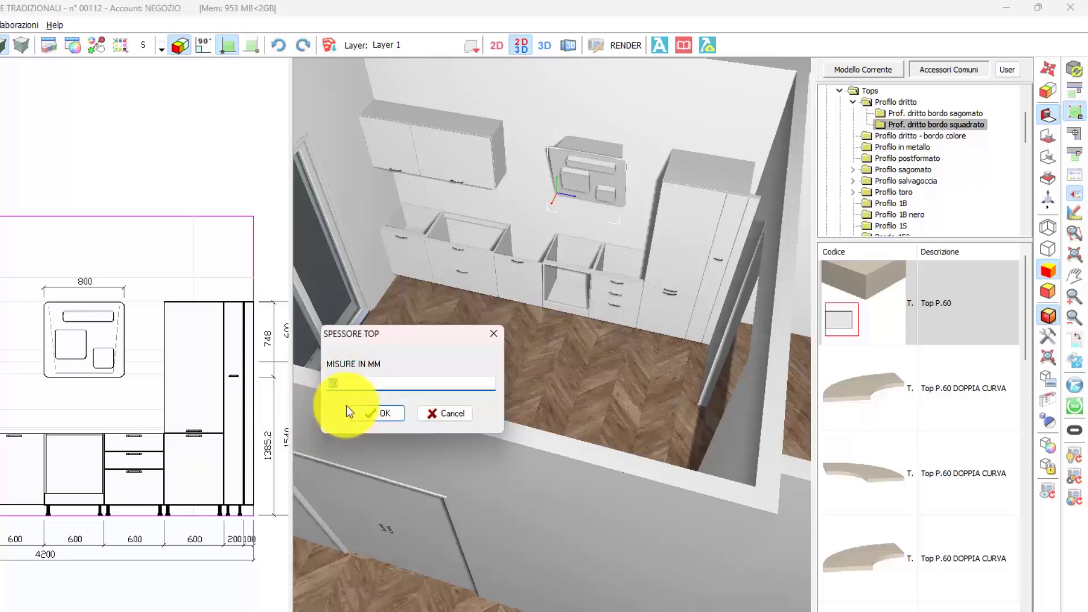
click(350, 408)
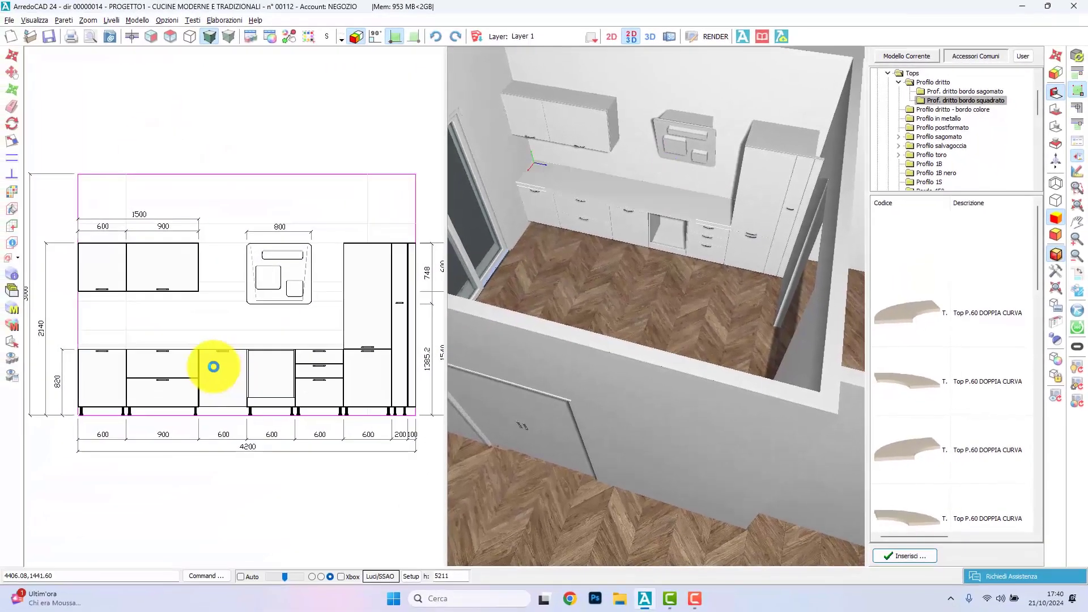
Step: Reduce the worktop's thickness (Dim Z) in its object data
double_click(167, 344)
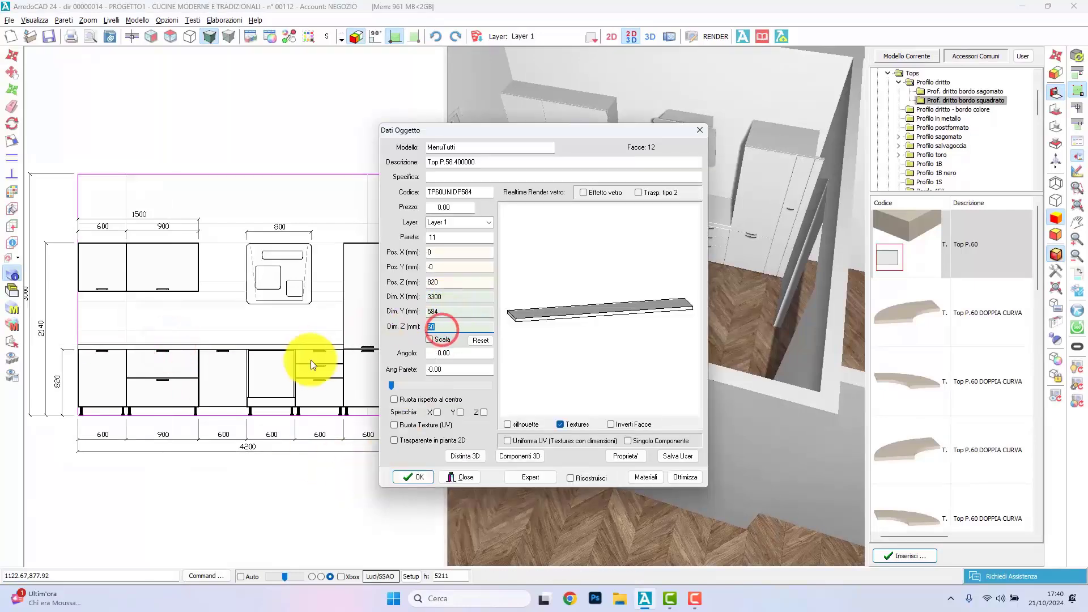
key(Return)
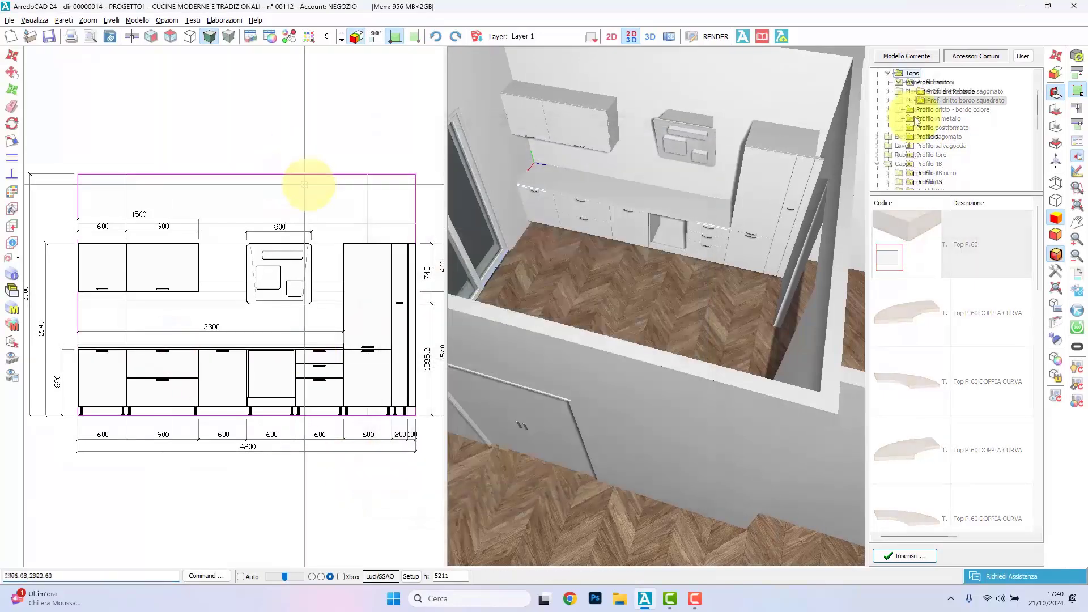
Step: Insert the Zoccolo frontale plinth from Zoccoli along the full run of base and tall units
double_click(915, 117)
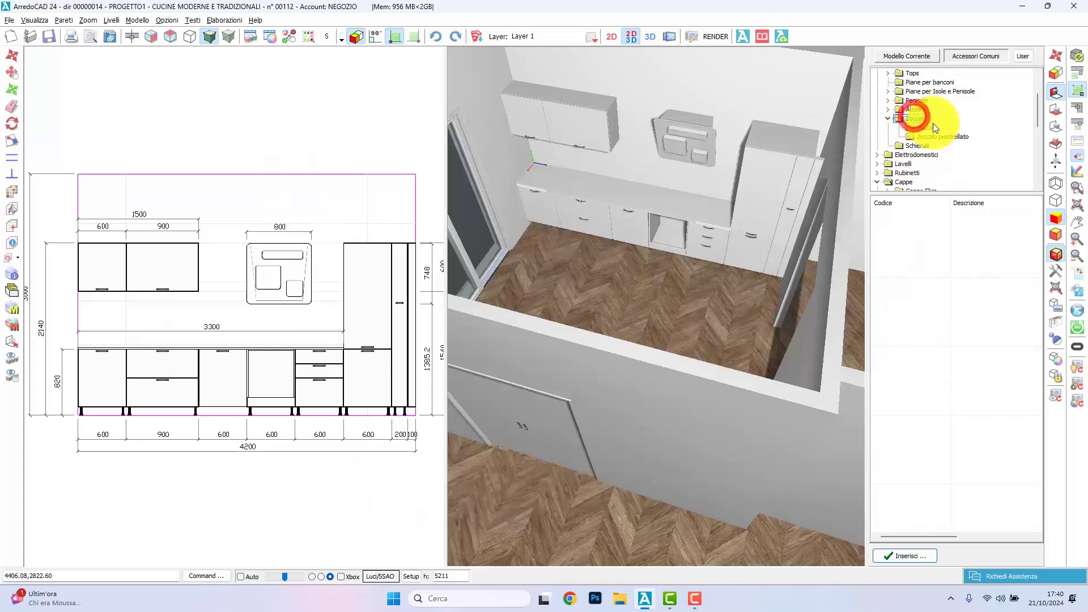
click(932, 124)
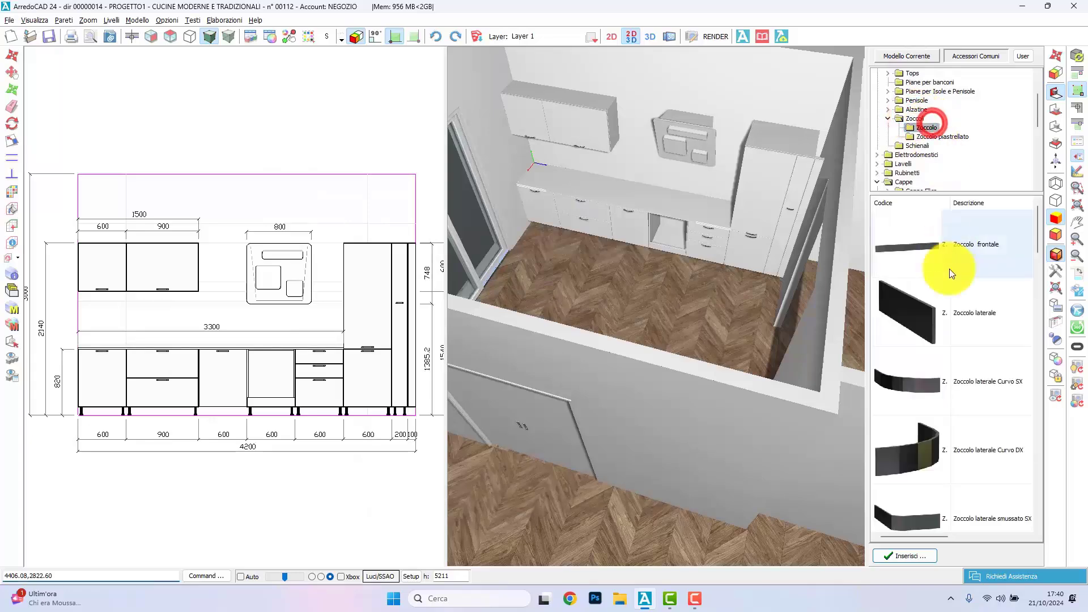
double_click(954, 262)
double_click(440, 208)
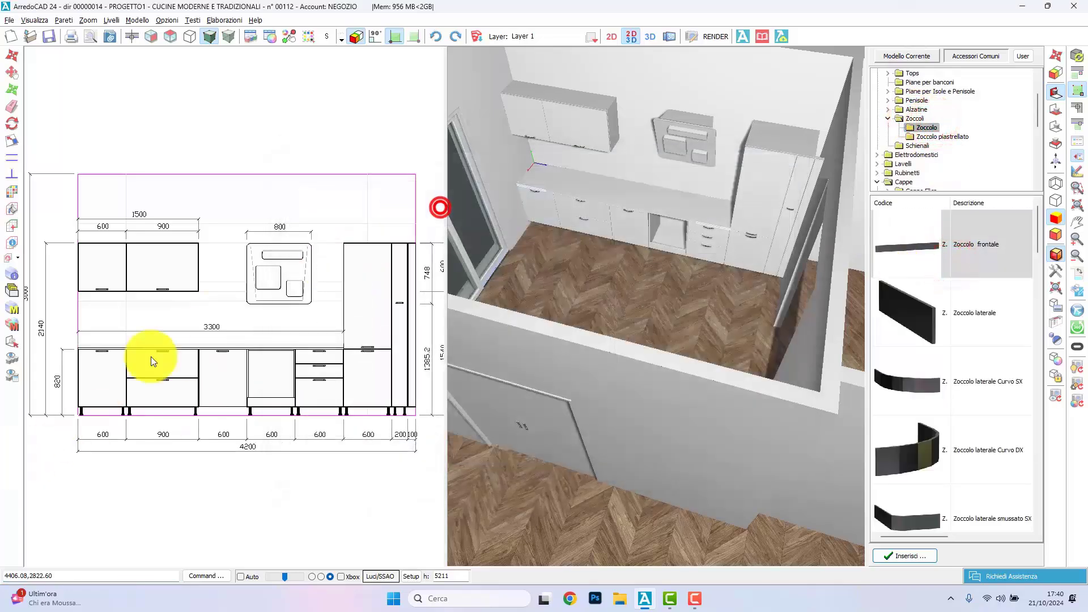
click(505, 307)
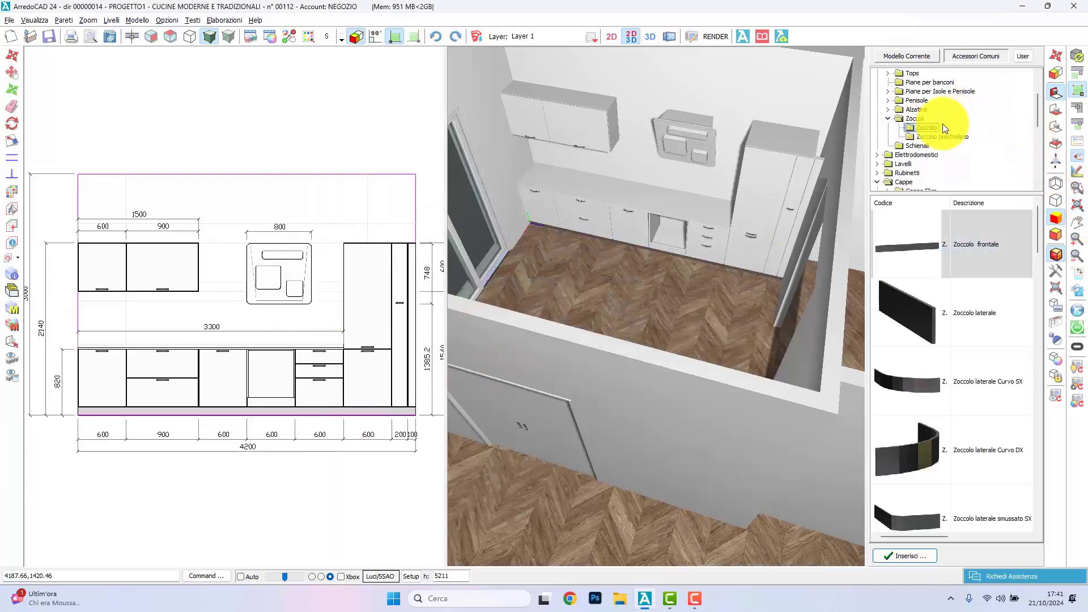
scroll(939, 135, up, 2)
double_click(920, 164)
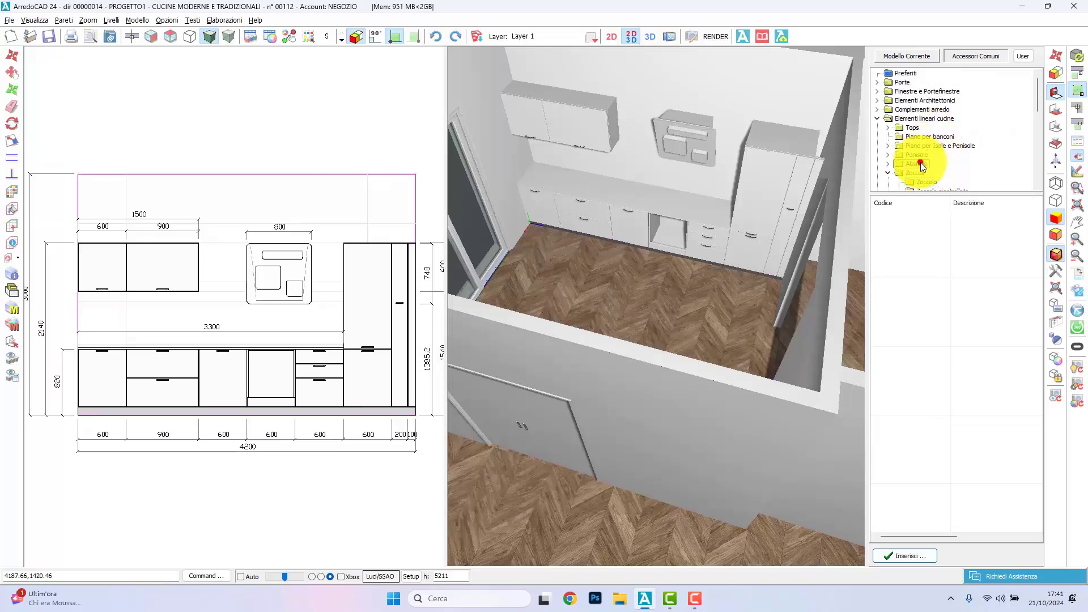
click(929, 137)
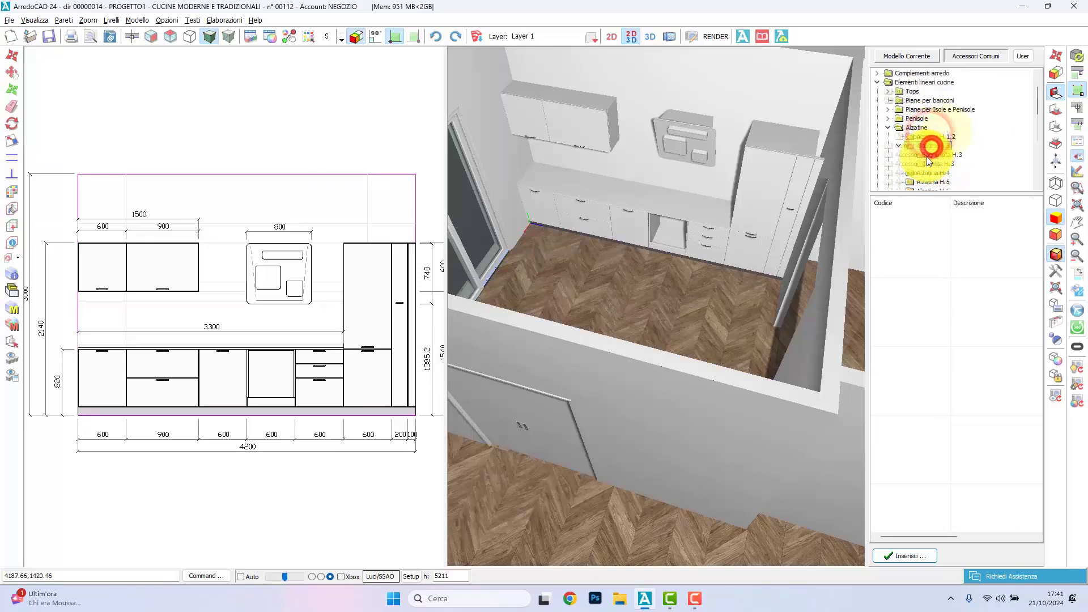
Step: Insert the single-bowl Lavello 700x400 from Filotop/Sottotop in ACCIAIO INOX, installed FILOTOP and centred on the 900 mm base
scroll(927, 157, down, 5)
click(905, 82)
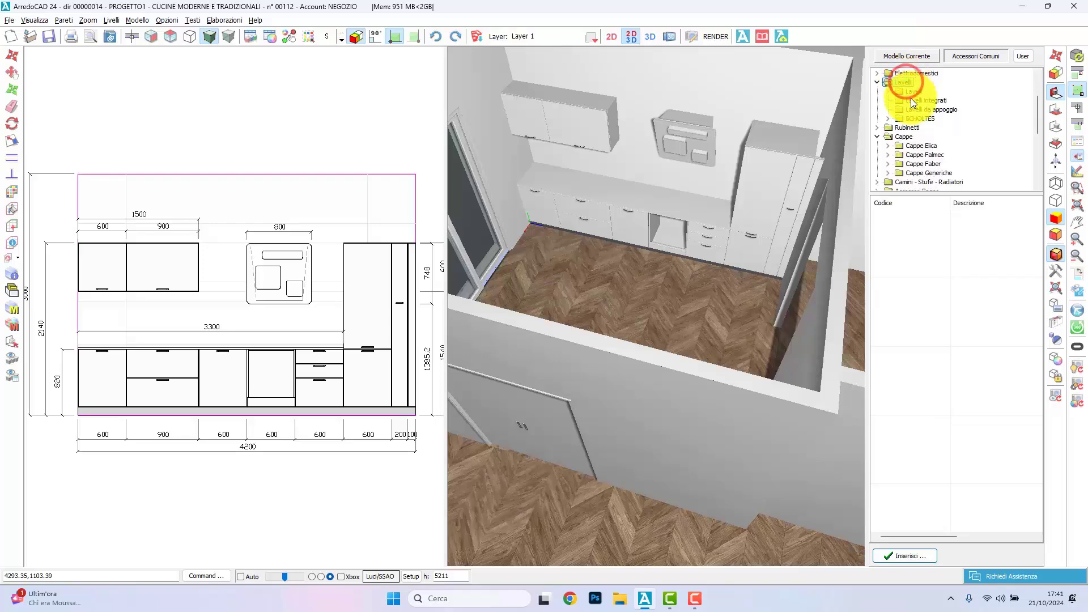
click(911, 91)
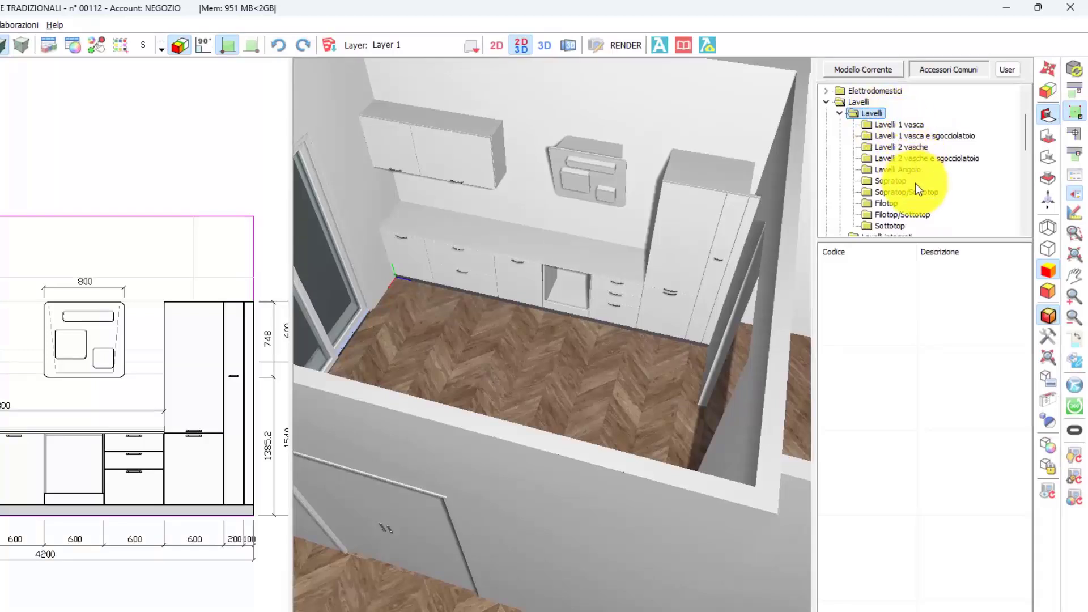
click(910, 215)
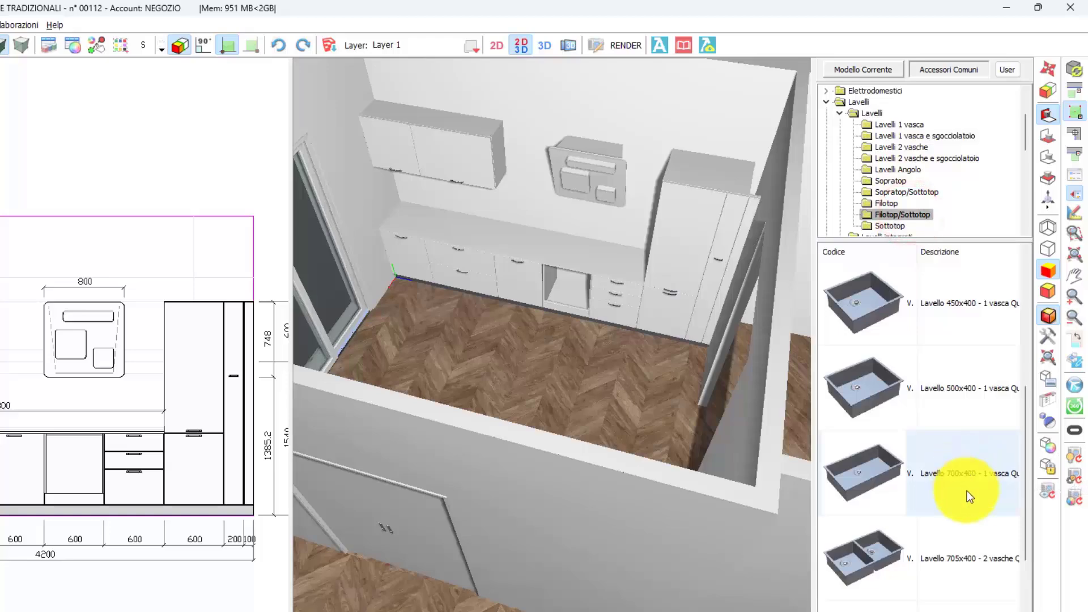
double_click(967, 491)
click(258, 276)
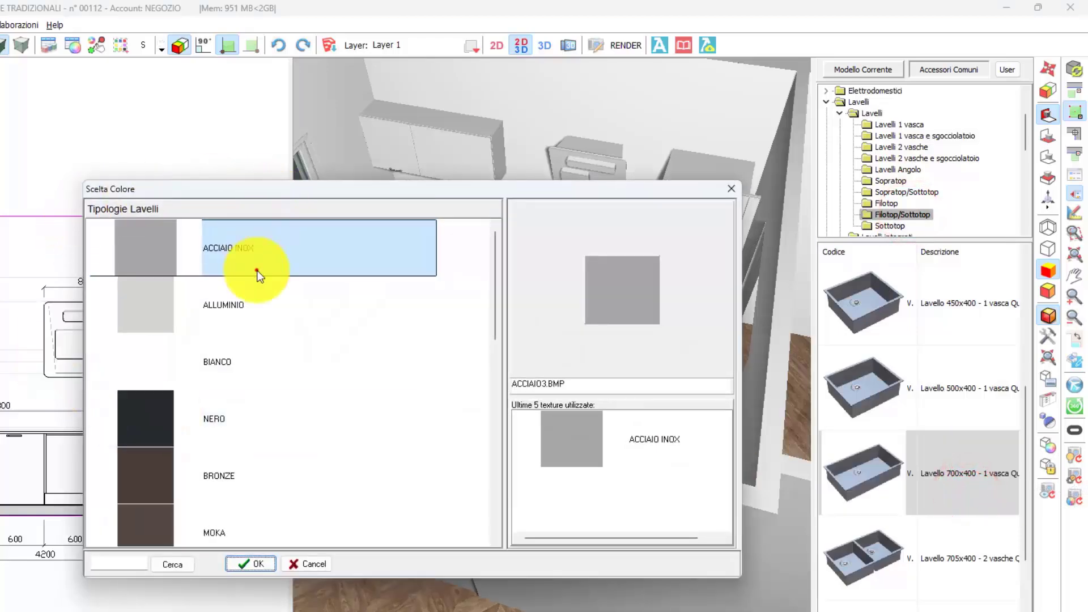
click(257, 276)
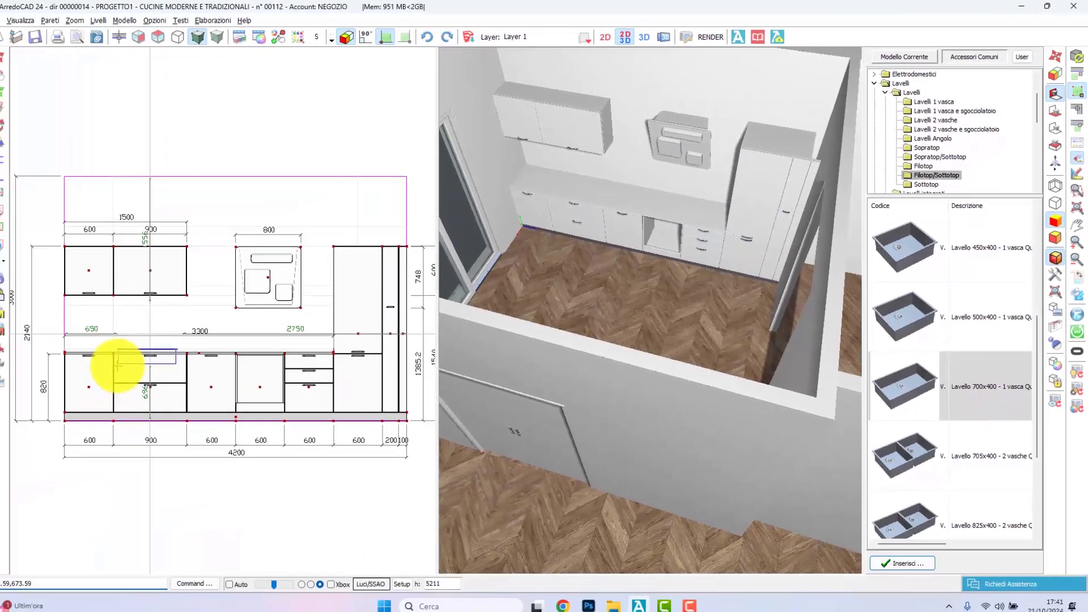
click(121, 367)
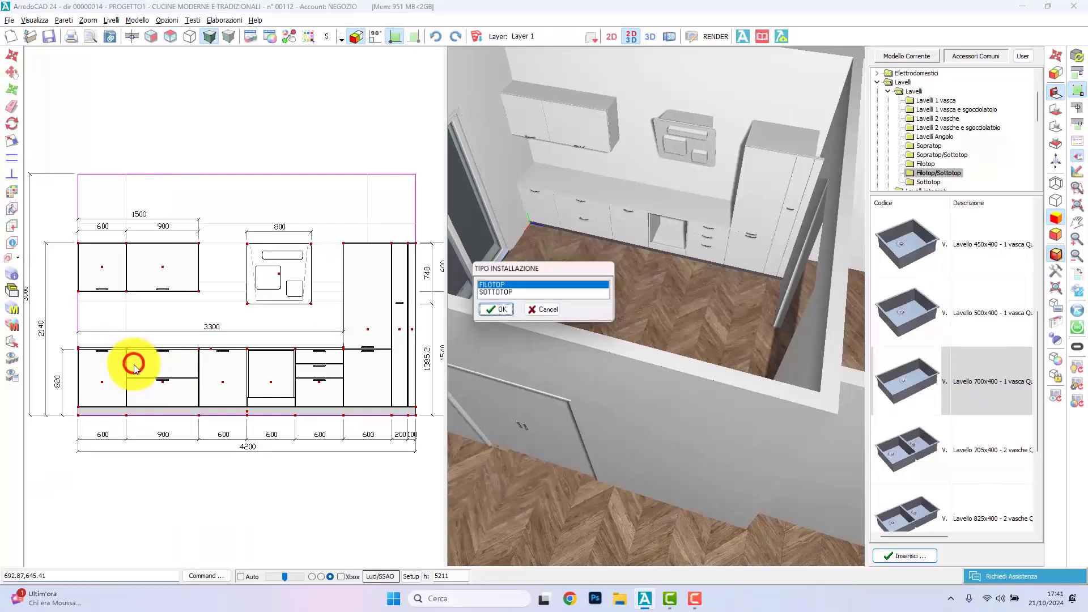
click(498, 312)
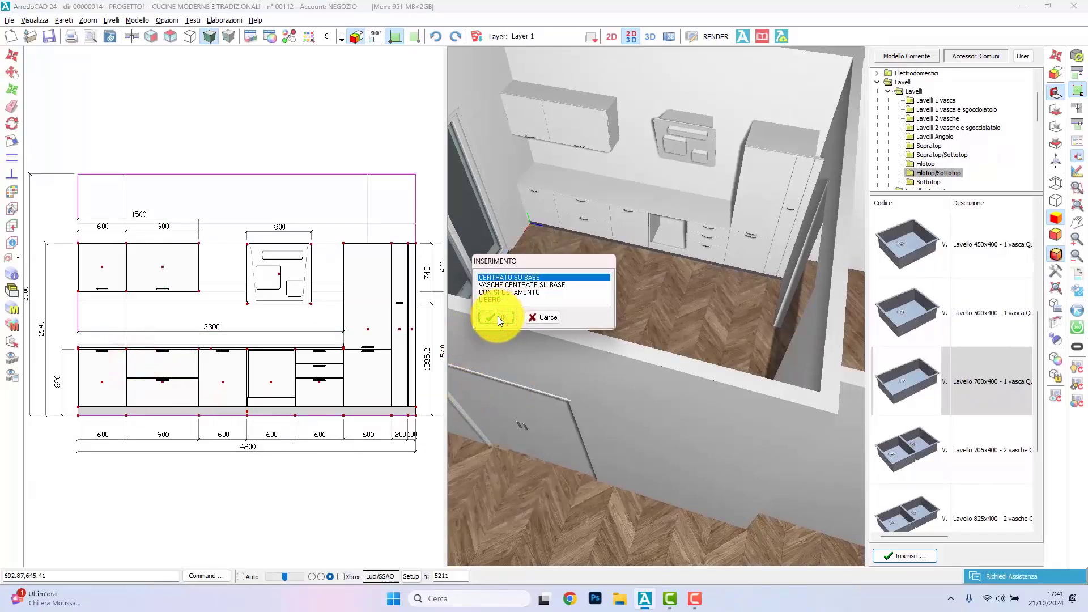
click(497, 316)
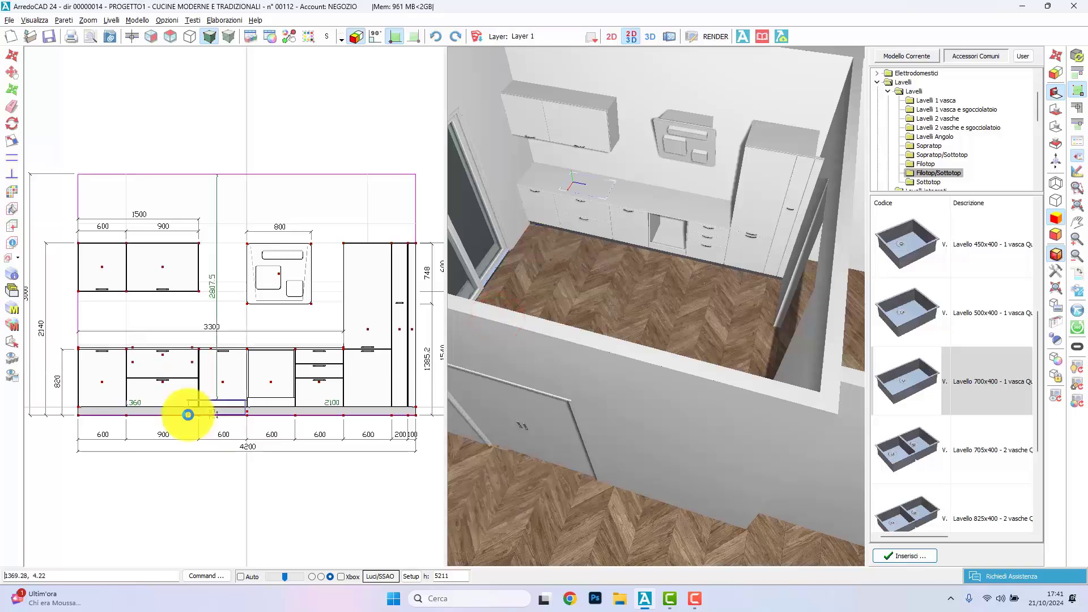
Step: Insert a kitchen tap from the Rubinetti accessories at the sink on the 900 mm base
click(187, 415)
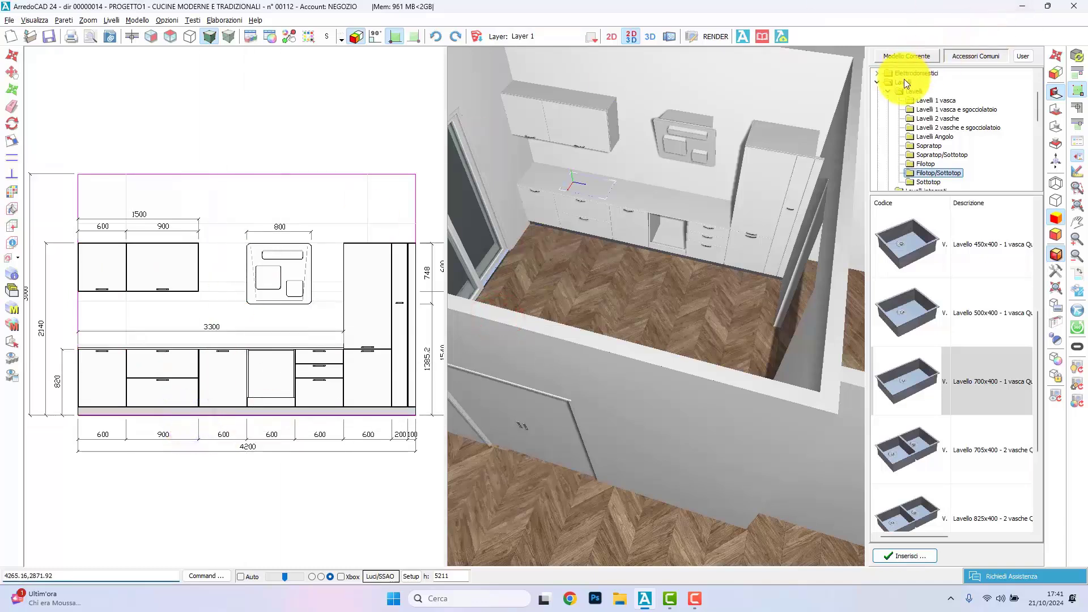
double_click(910, 92)
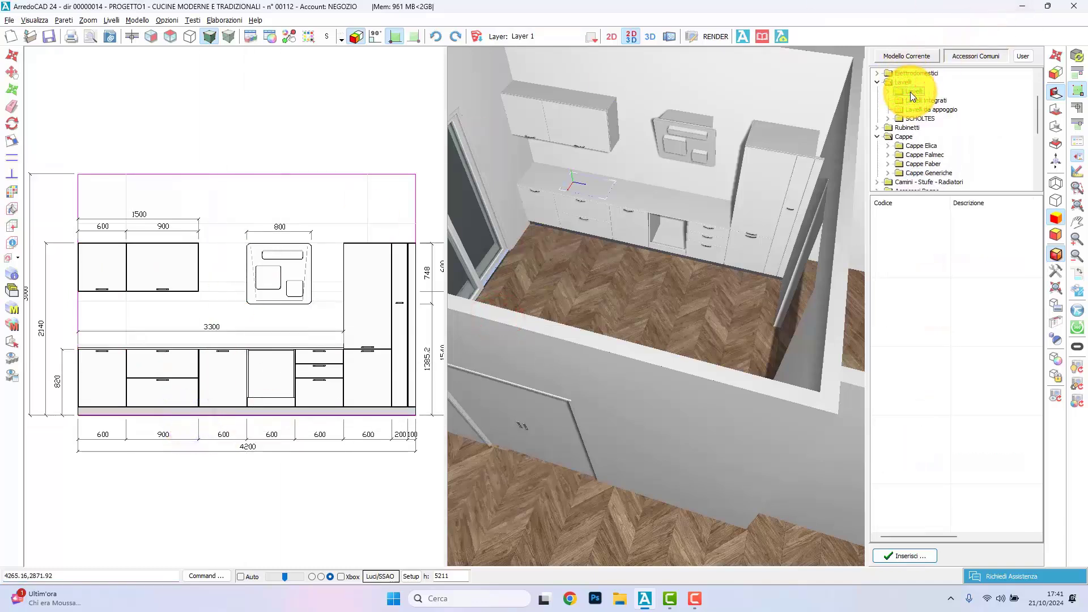
double_click(900, 126)
click(923, 136)
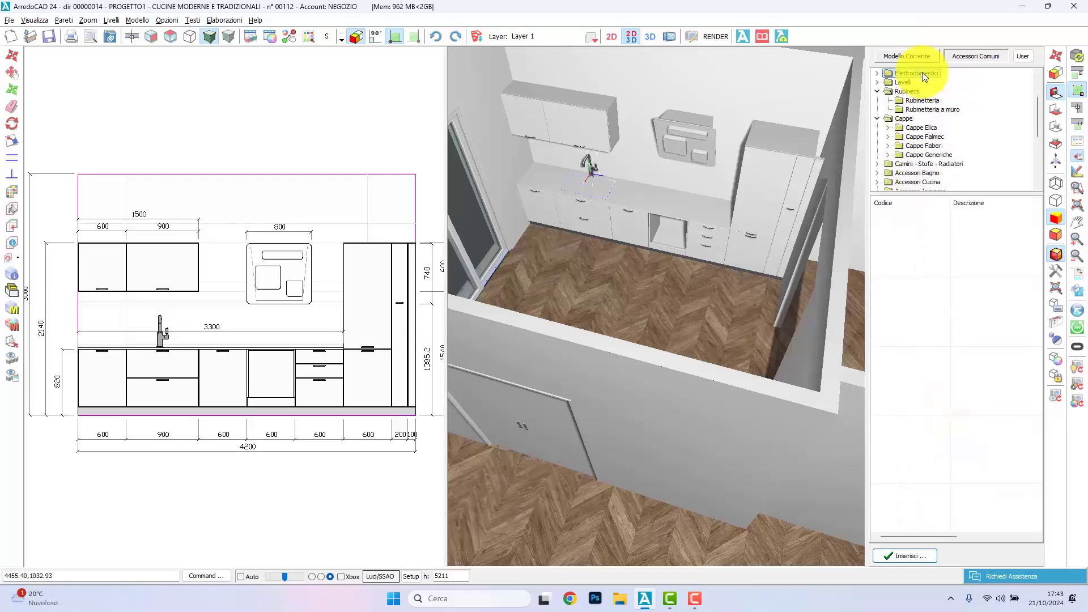
Step: Insert the Piano Cottura 70 from Piani Cottura multimarca as the AEG 75 induction model, centred on the oven base
double_click(923, 73)
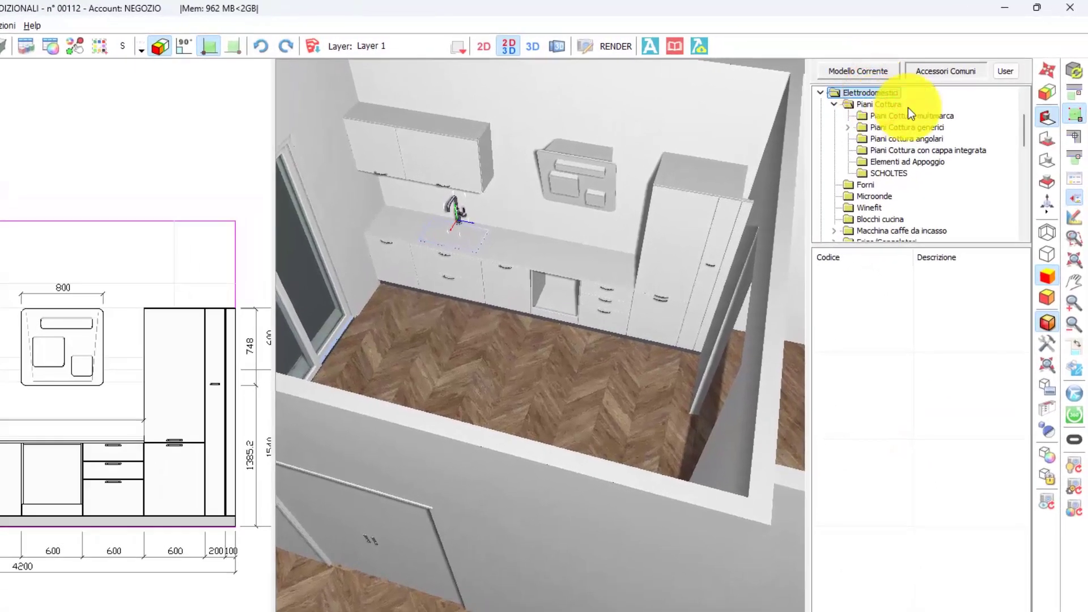
click(939, 149)
click(938, 139)
click(933, 129)
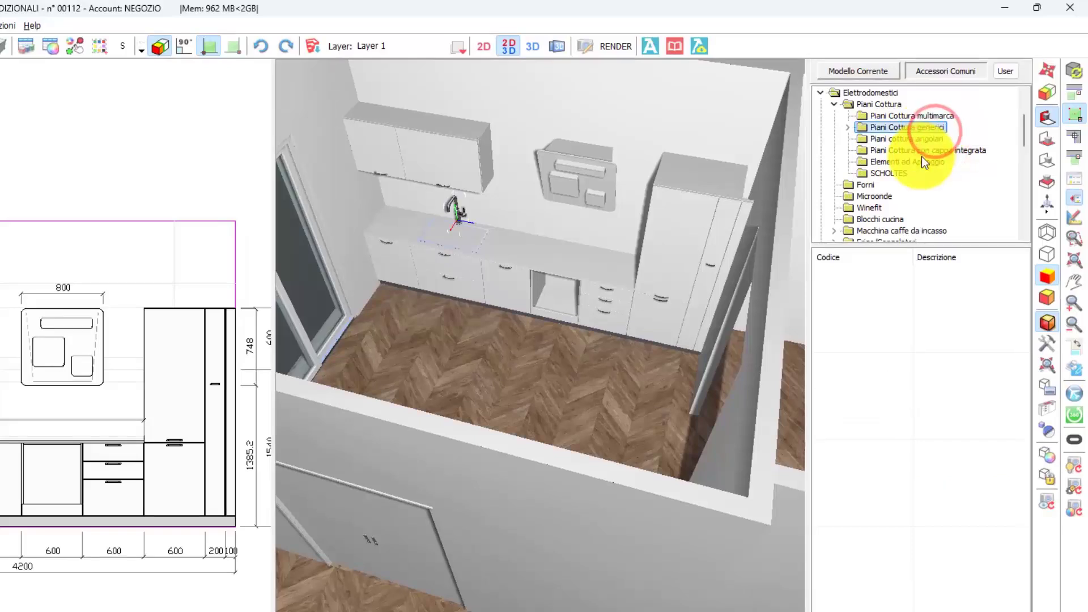
click(934, 116)
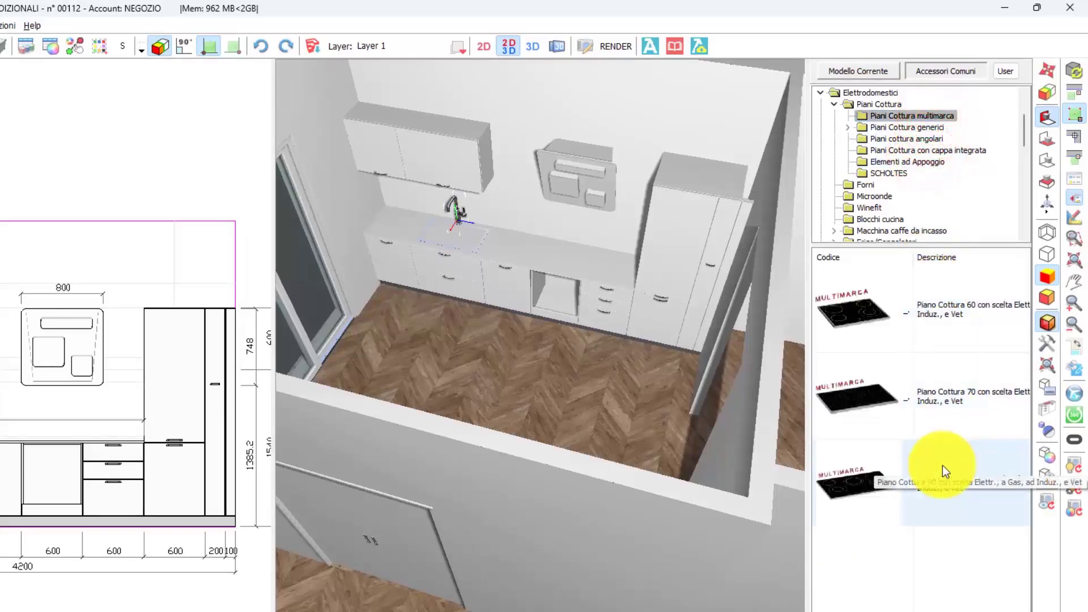
double_click(943, 420)
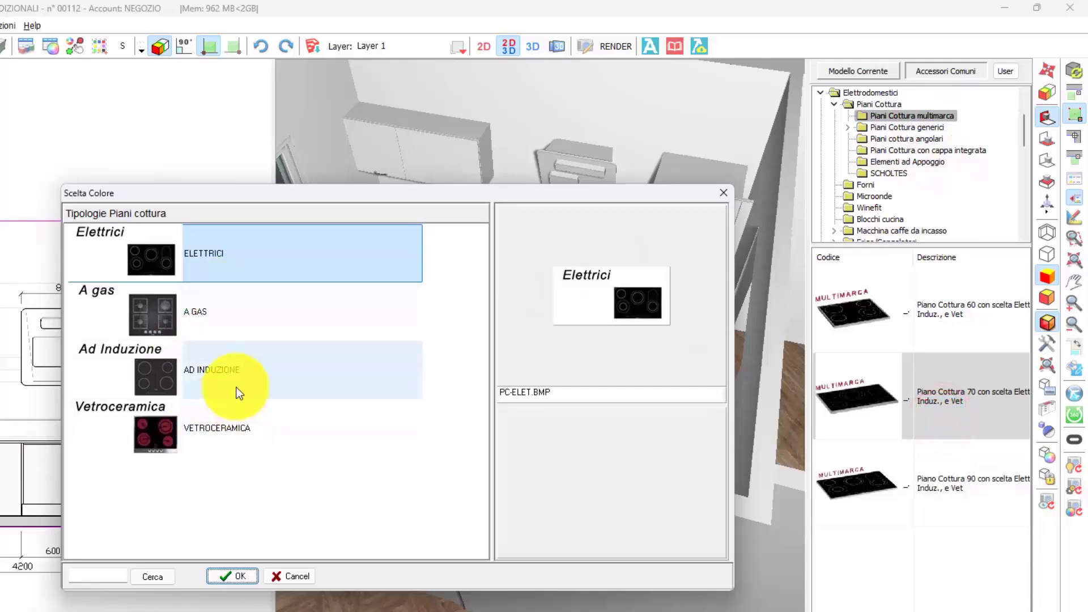
double_click(235, 384)
double_click(287, 250)
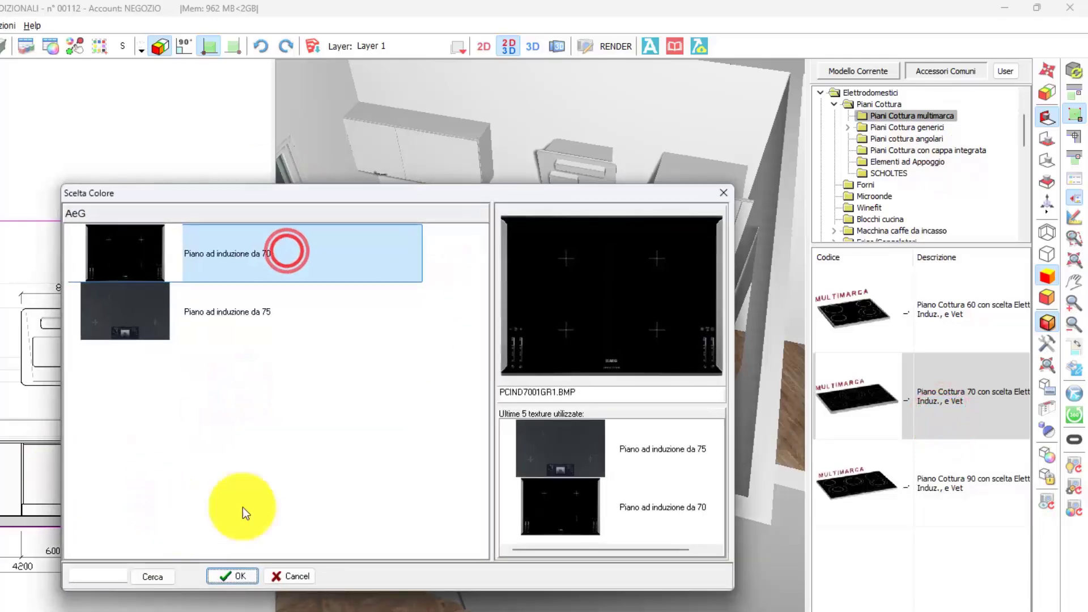
double_click(271, 304)
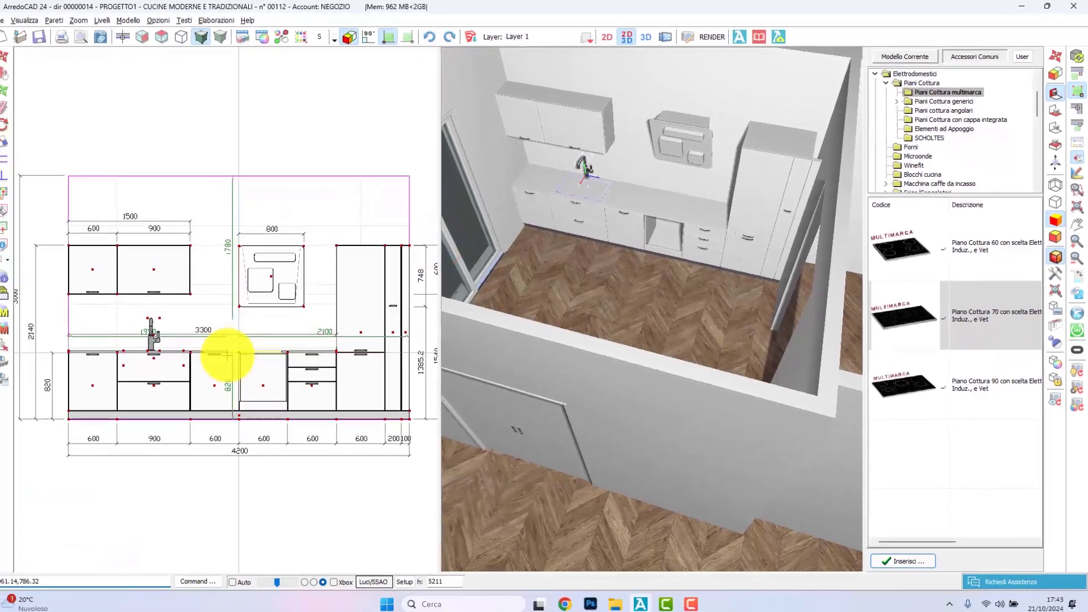
click(235, 351)
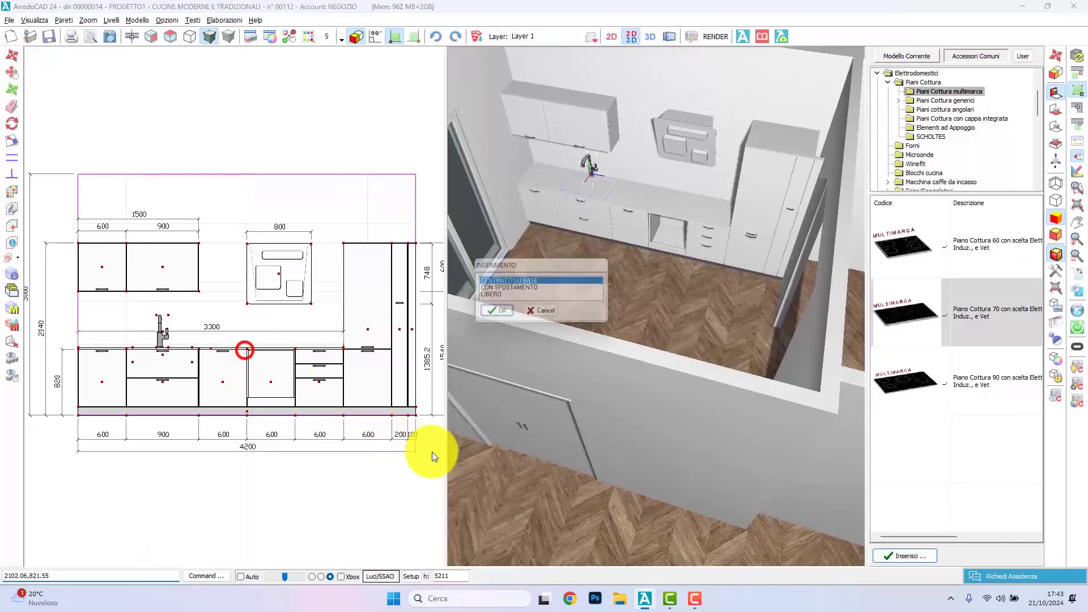
click(489, 314)
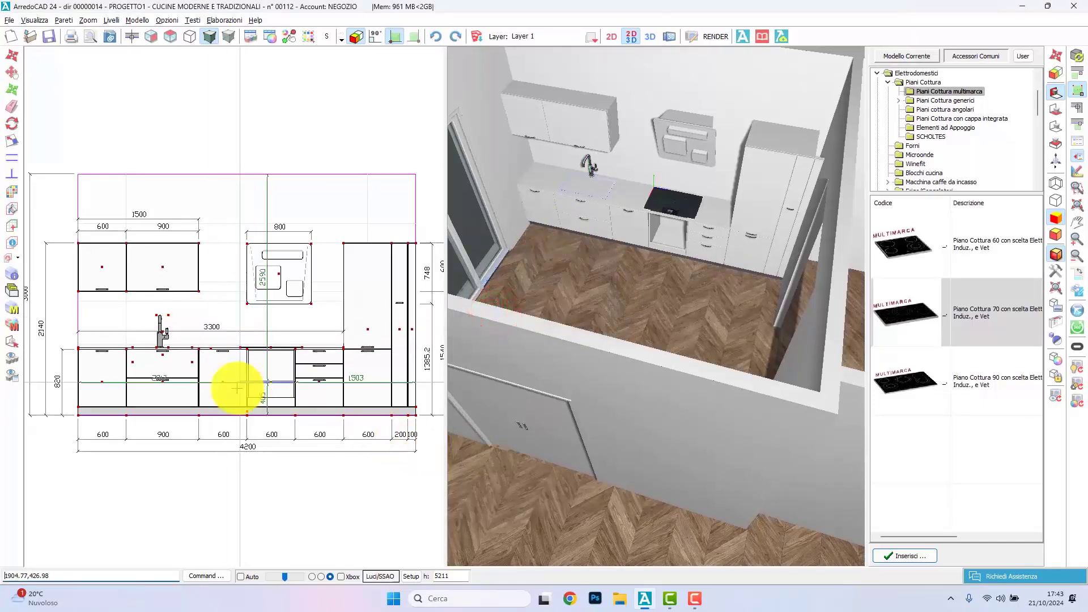
Step: Insert the Forno da 60 cm from Forni, in the stainless-steel WHIRLPOOL AKP450IX version, into the open base under the hob
click(912, 146)
drag(1039, 235, 1037, 386)
double_click(997, 465)
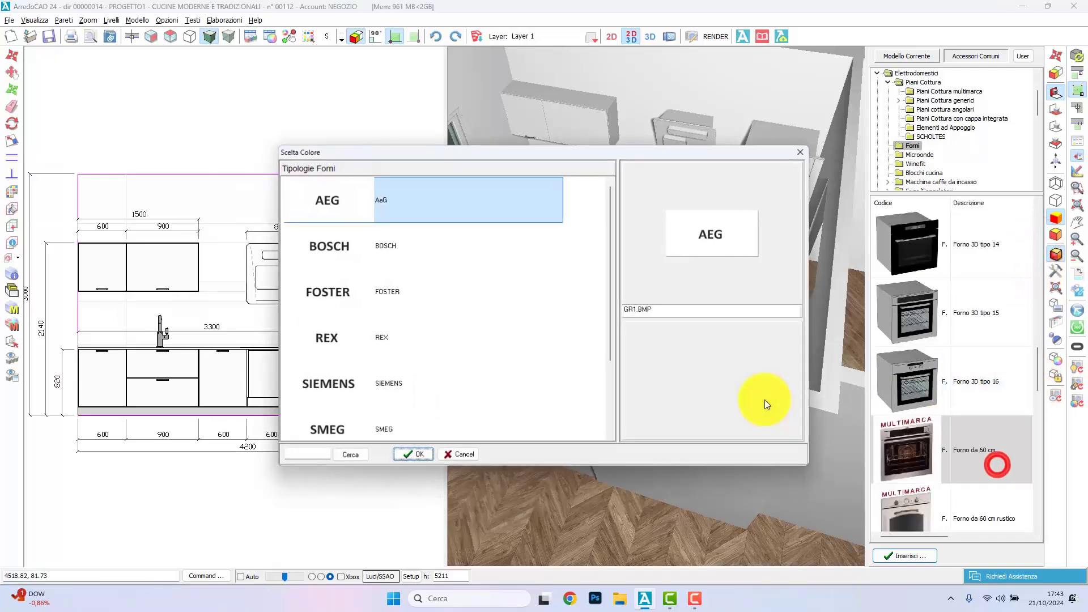
scroll(408, 244, down, 4)
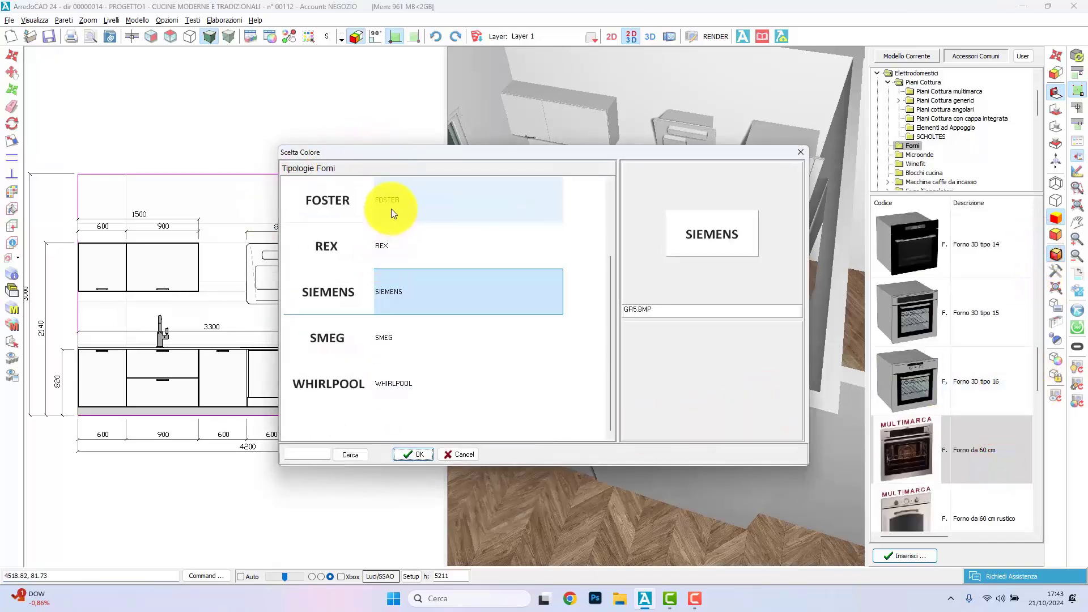
double_click(419, 384)
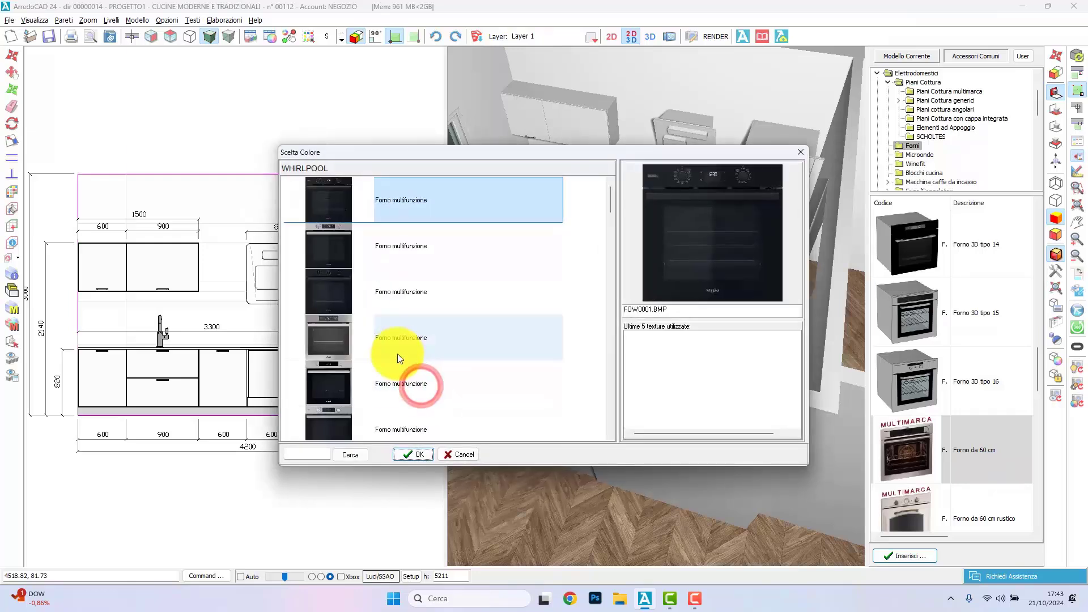
scroll(396, 352, down, 5)
click(395, 301)
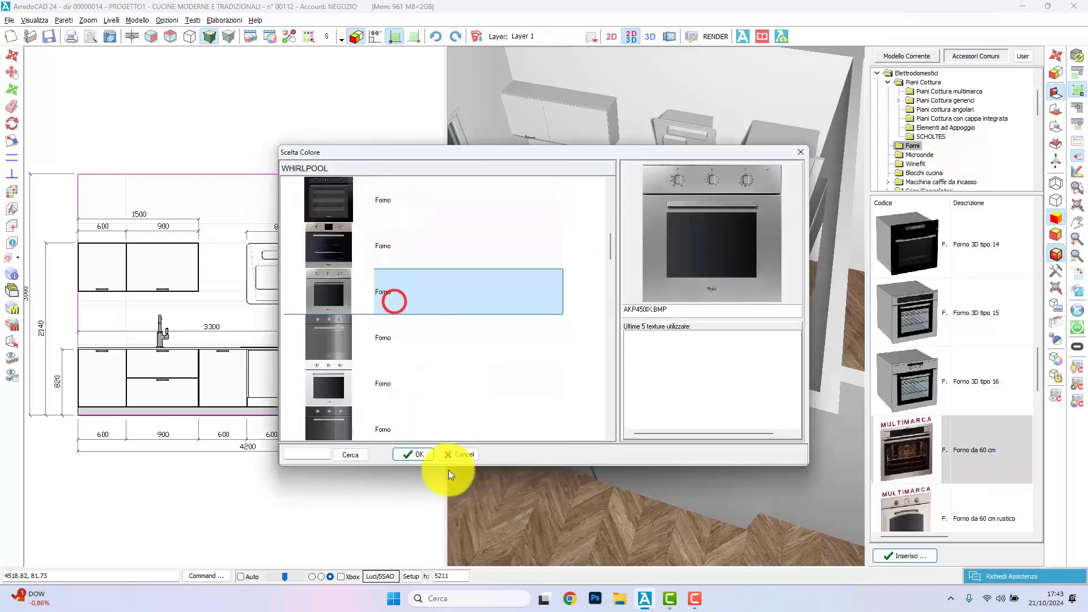
click(419, 453)
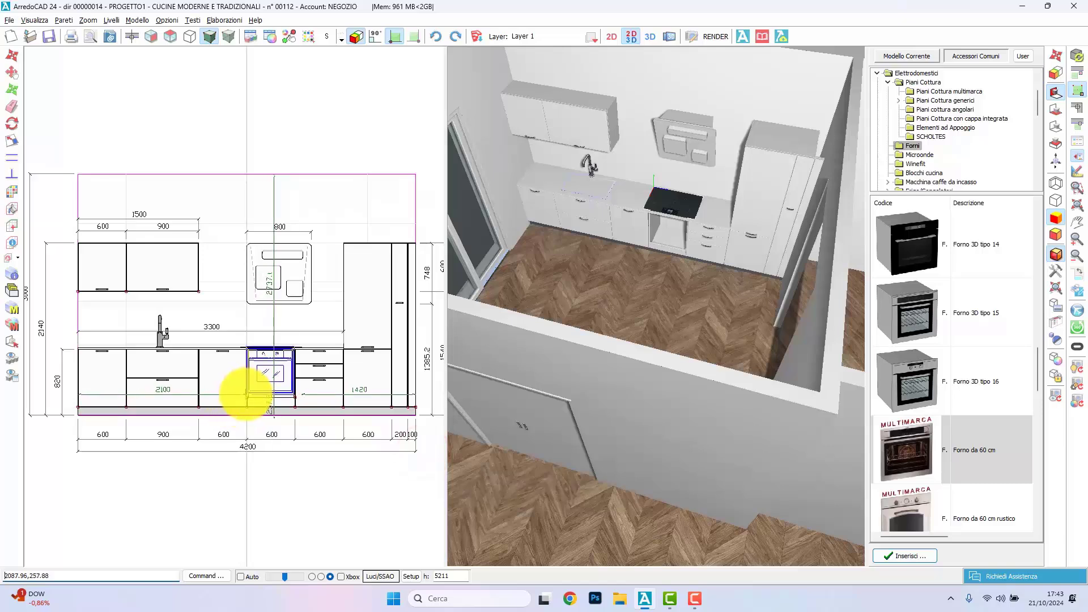
click(243, 393)
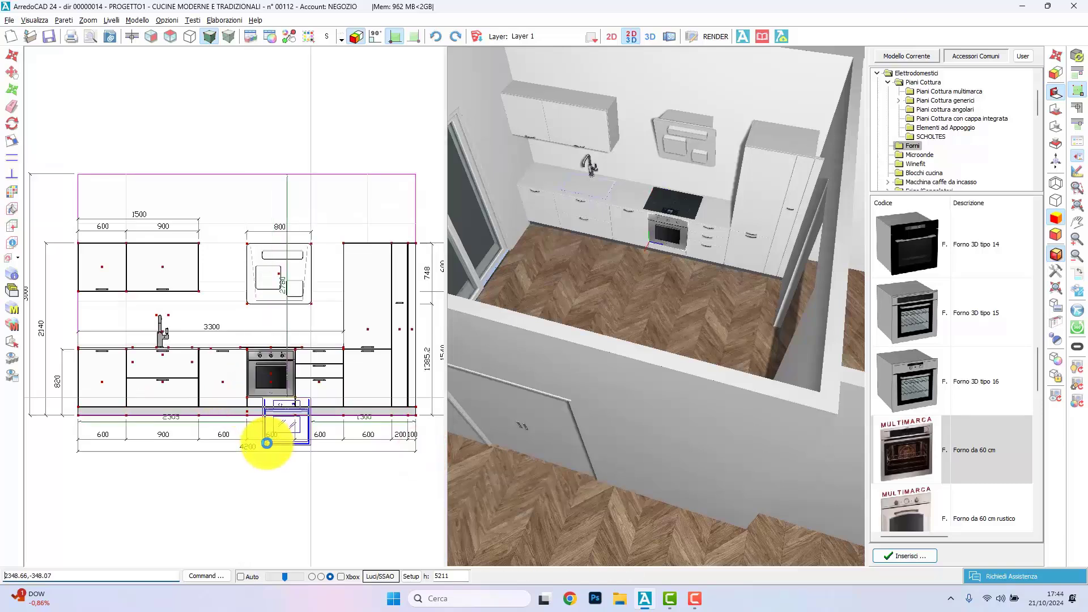
right_click(260, 456)
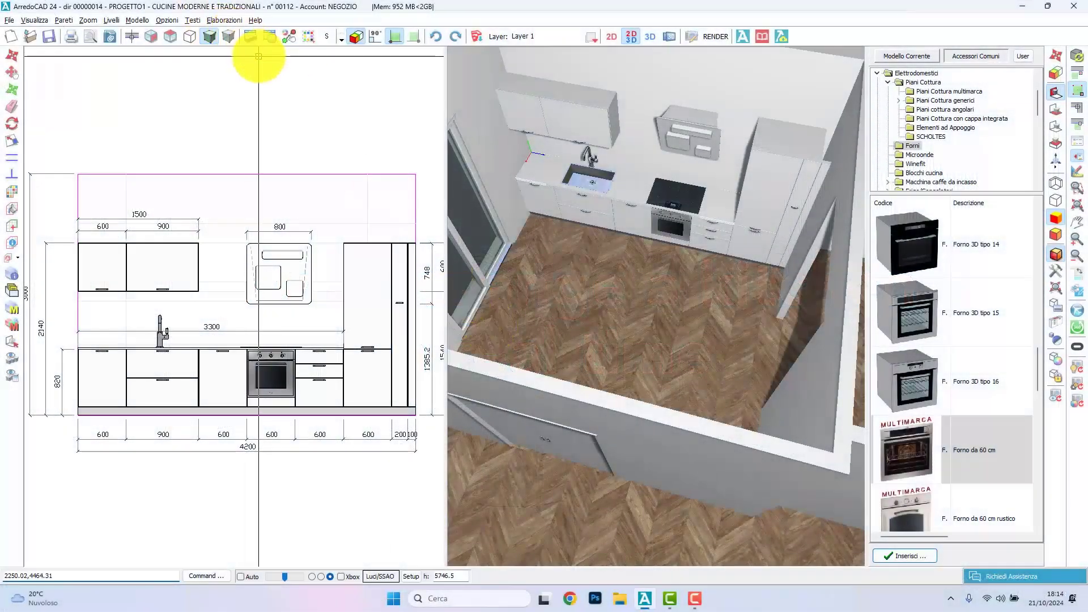
Step: Set the kitchen's door type to slatted model 4.10 from ANTE MODERNE - A DOGHE
click(270, 36)
click(494, 198)
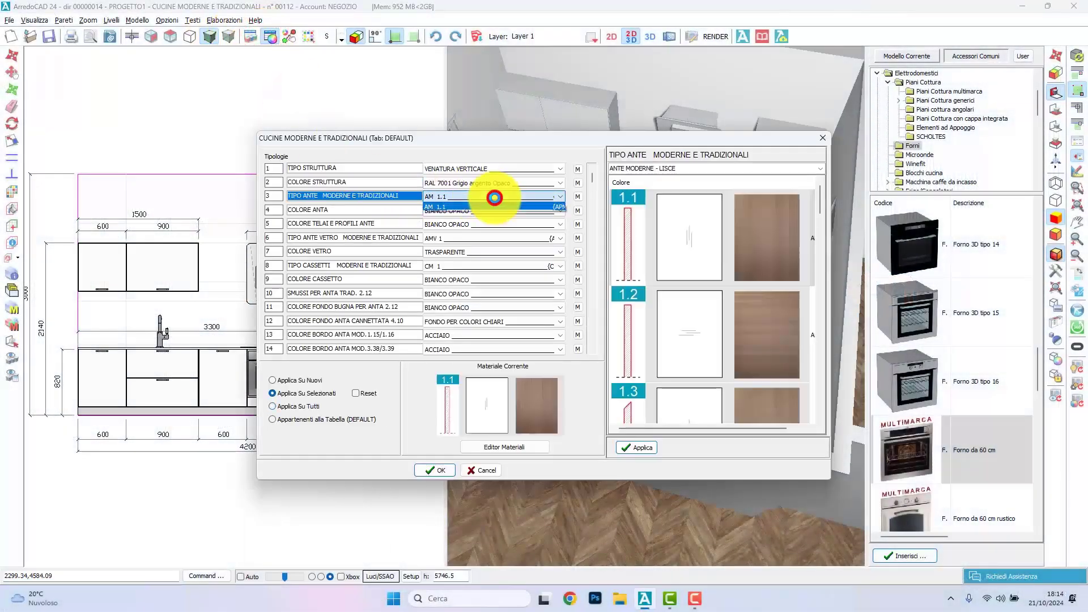
click(494, 197)
click(818, 170)
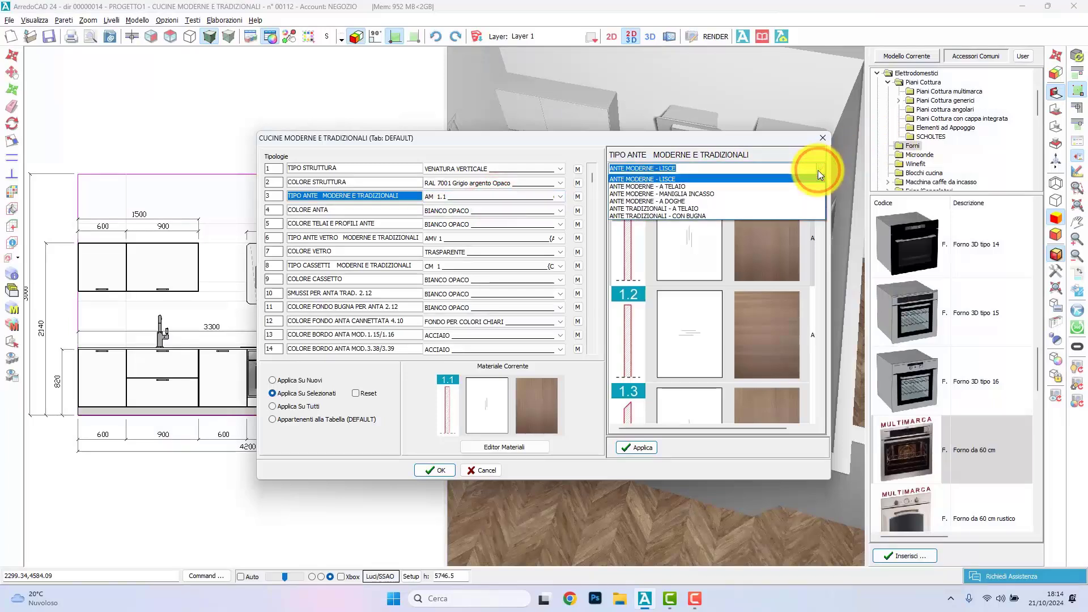
click(777, 202)
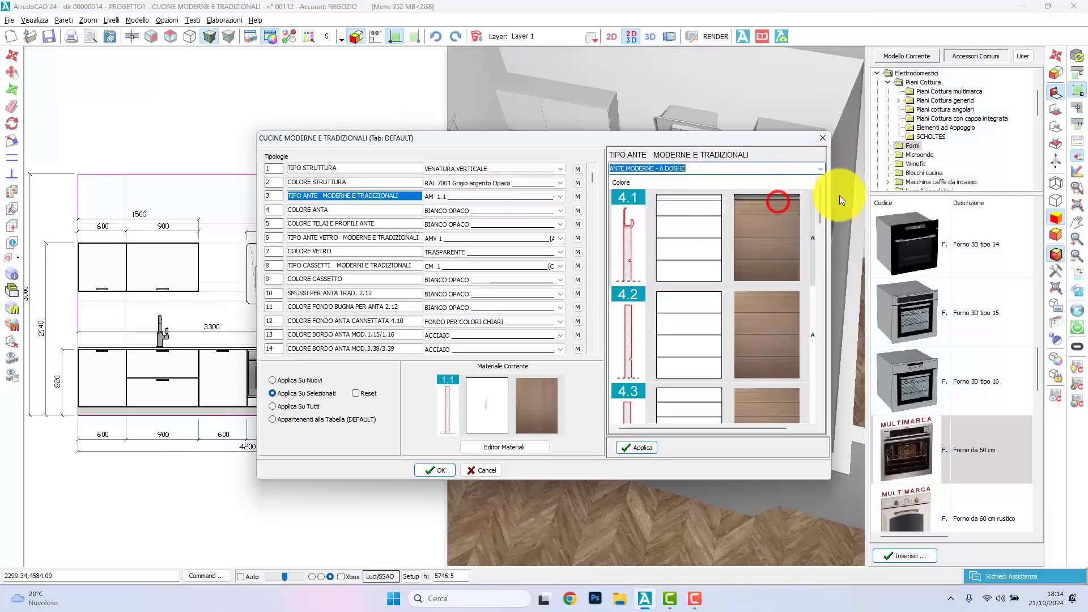
scroll(811, 274, down, 7)
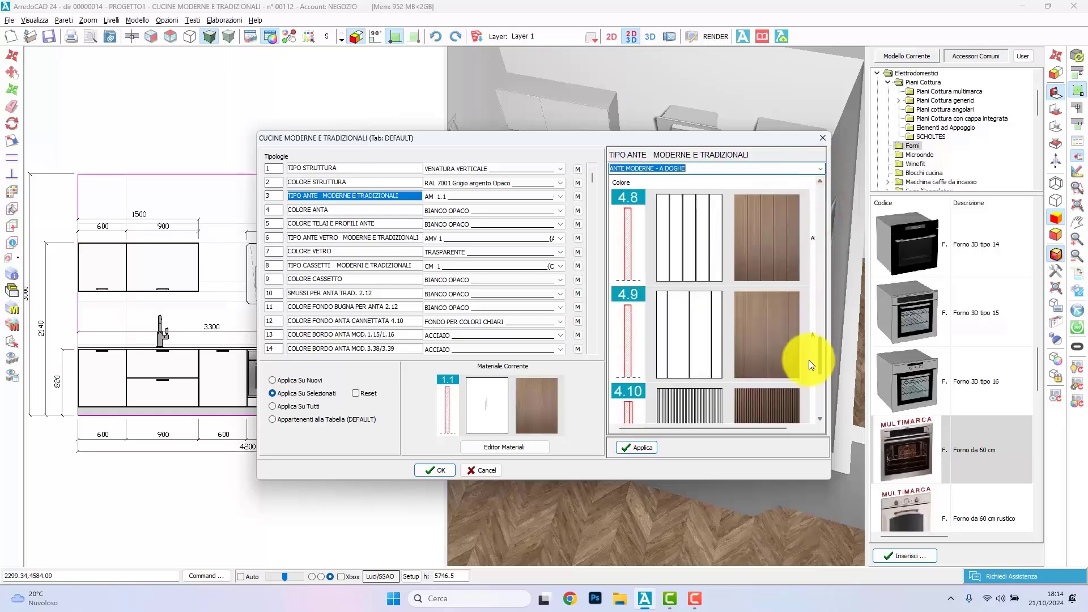
scroll(808, 360, down, 1)
click(768, 335)
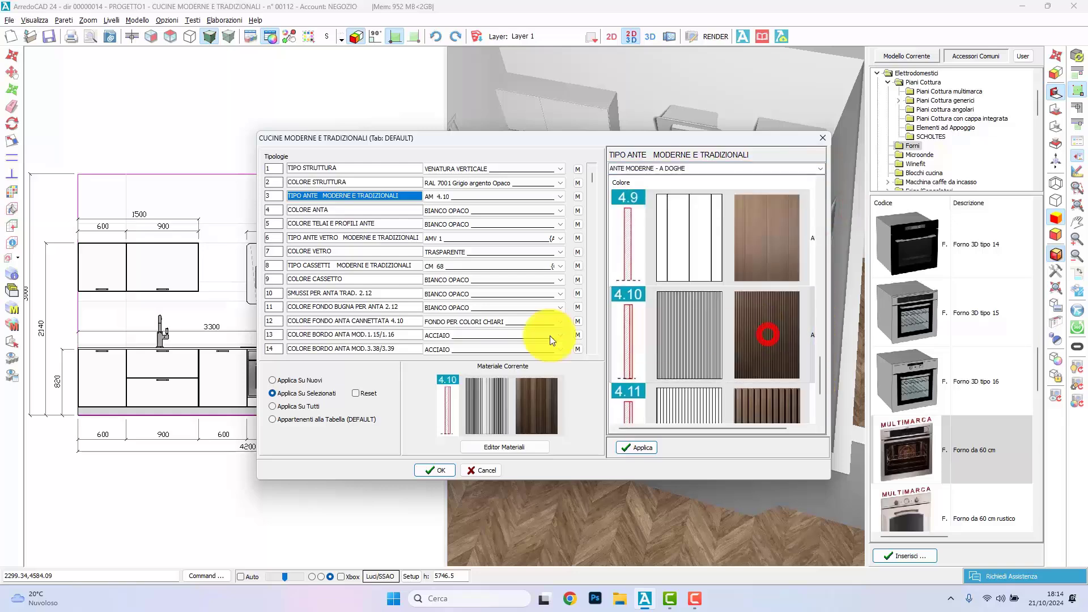
Step: Set the door and drawer colours to the matt lacquer RAL 7001 Grigio argento Opaco and apply the finishes to the kitchen units
click(480, 209)
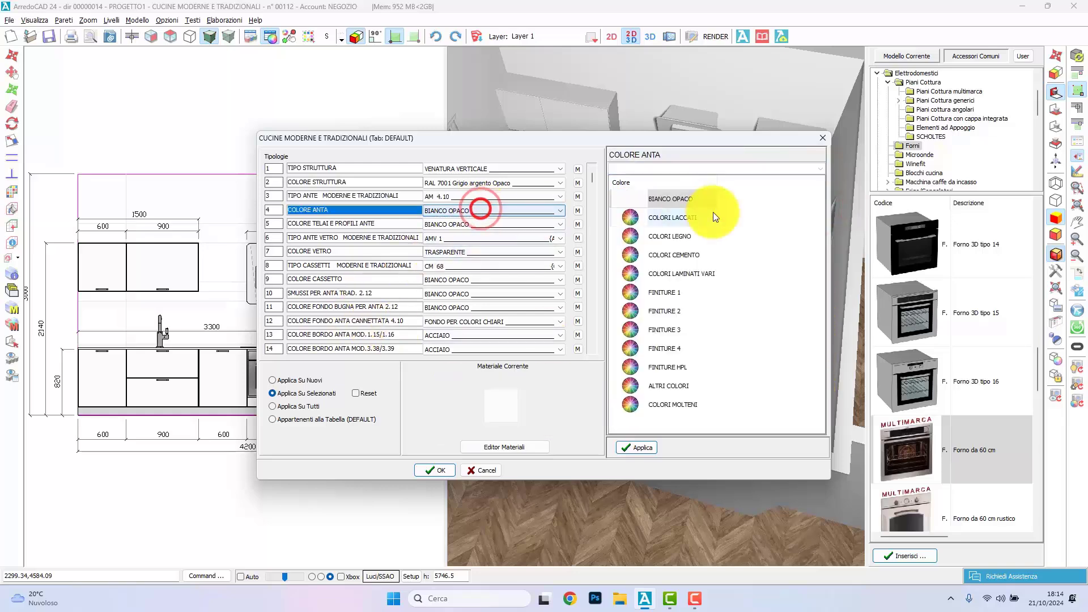
click(692, 217)
double_click(428, 307)
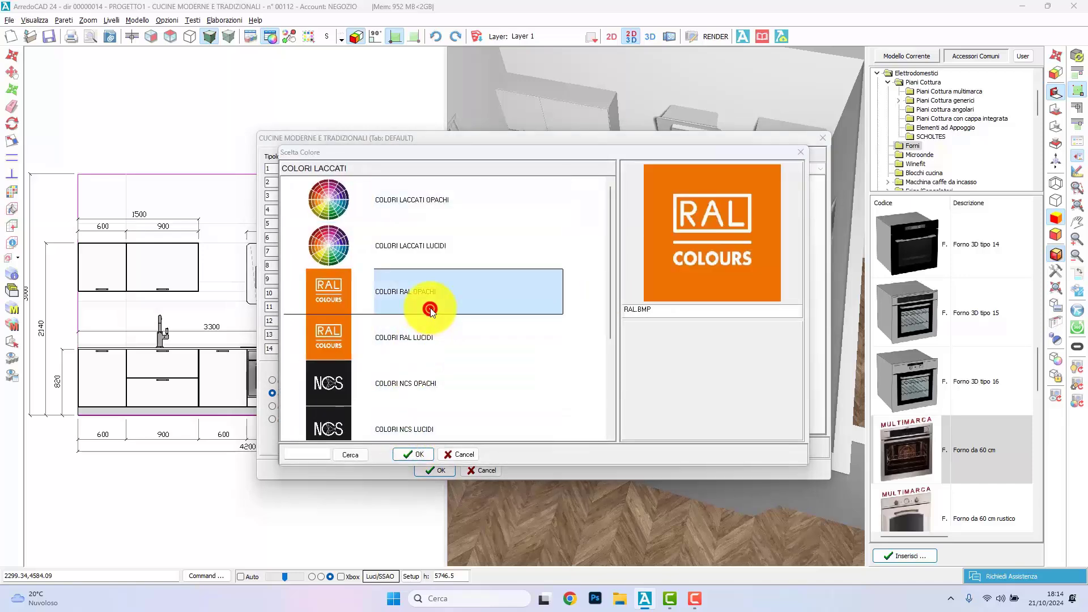
scroll(403, 331, down, 4)
double_click(461, 293)
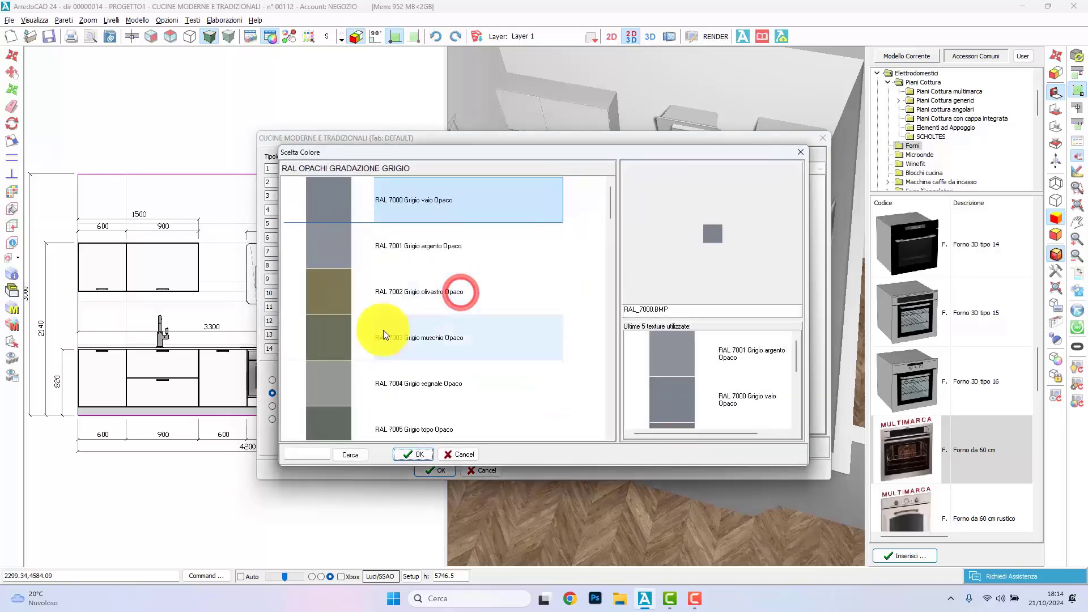
double_click(744, 366)
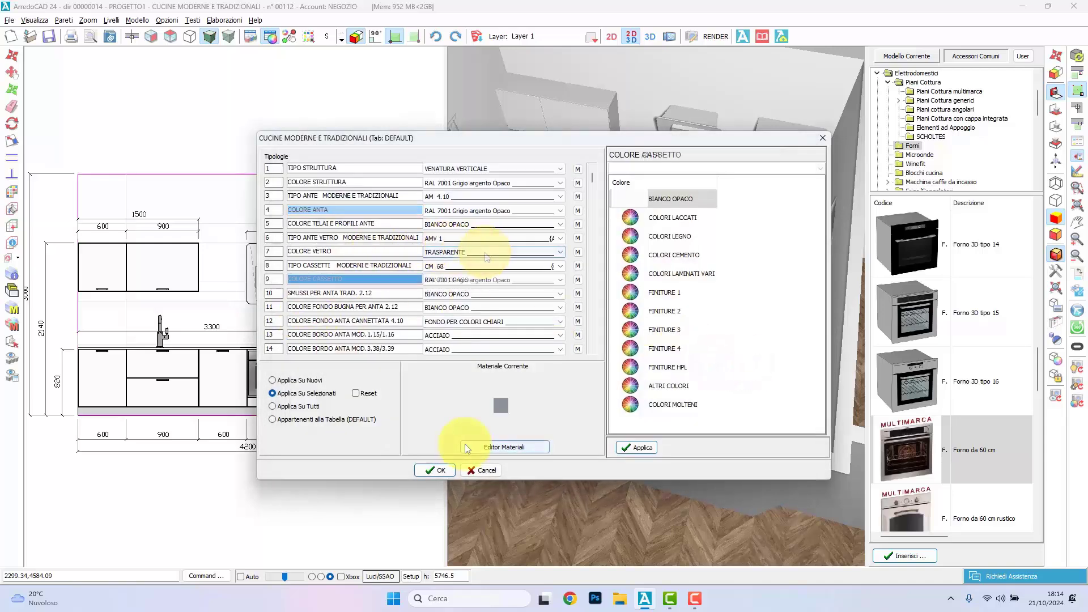
click(429, 469)
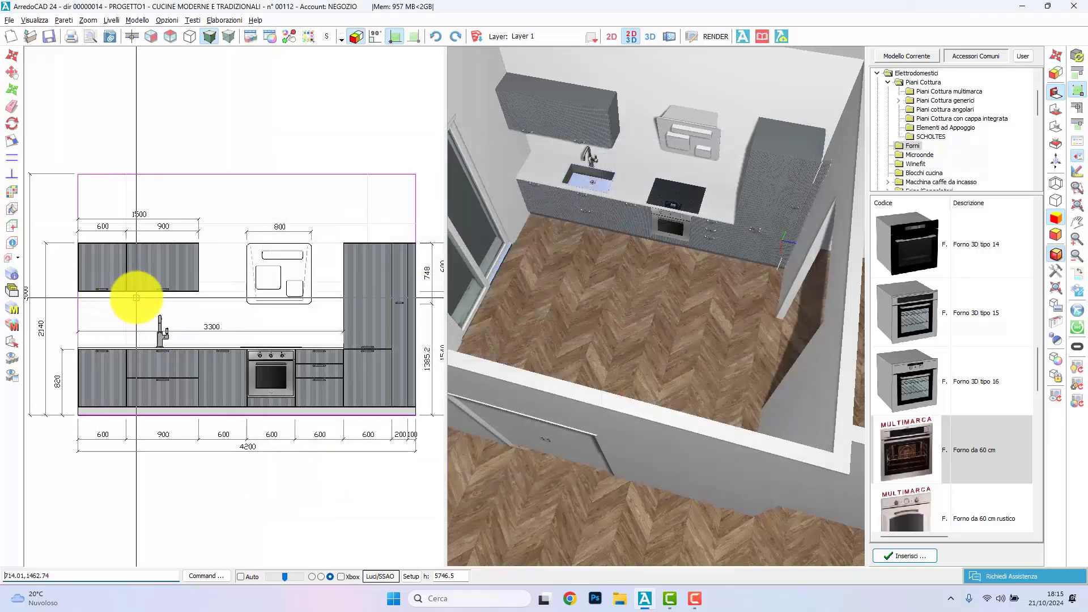
Step: Select the two wall units and change their door type to a smooth model
click(135, 297)
click(117, 285)
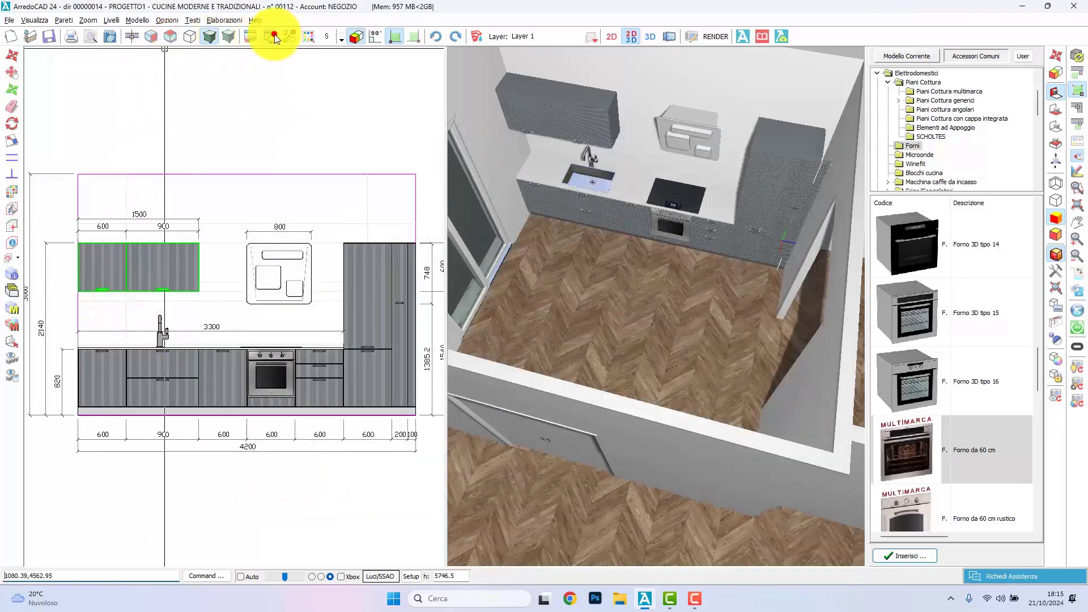
click(270, 36)
click(460, 183)
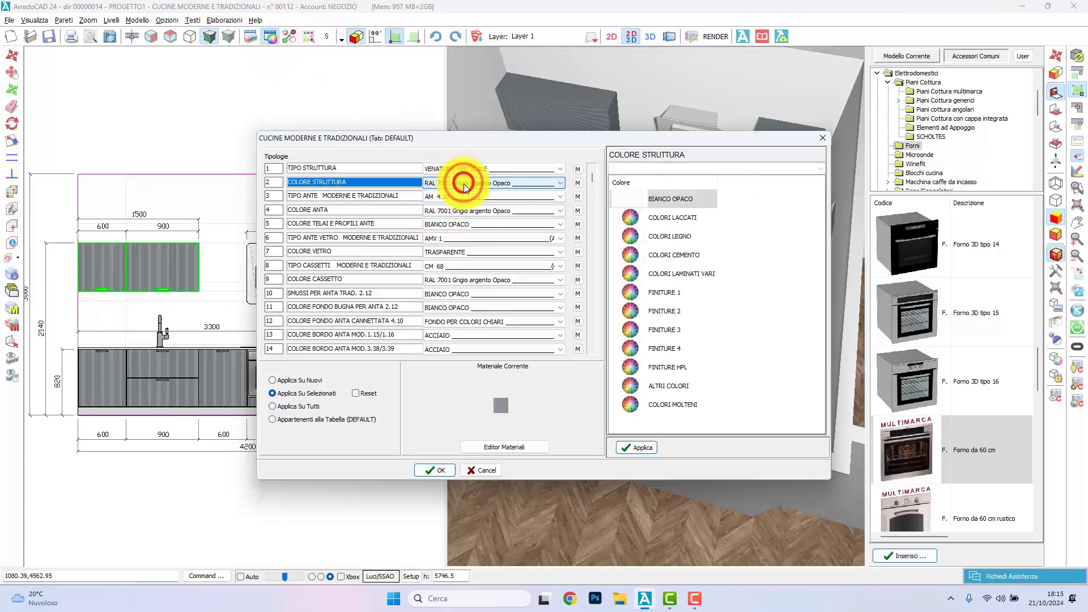
click(465, 195)
click(434, 470)
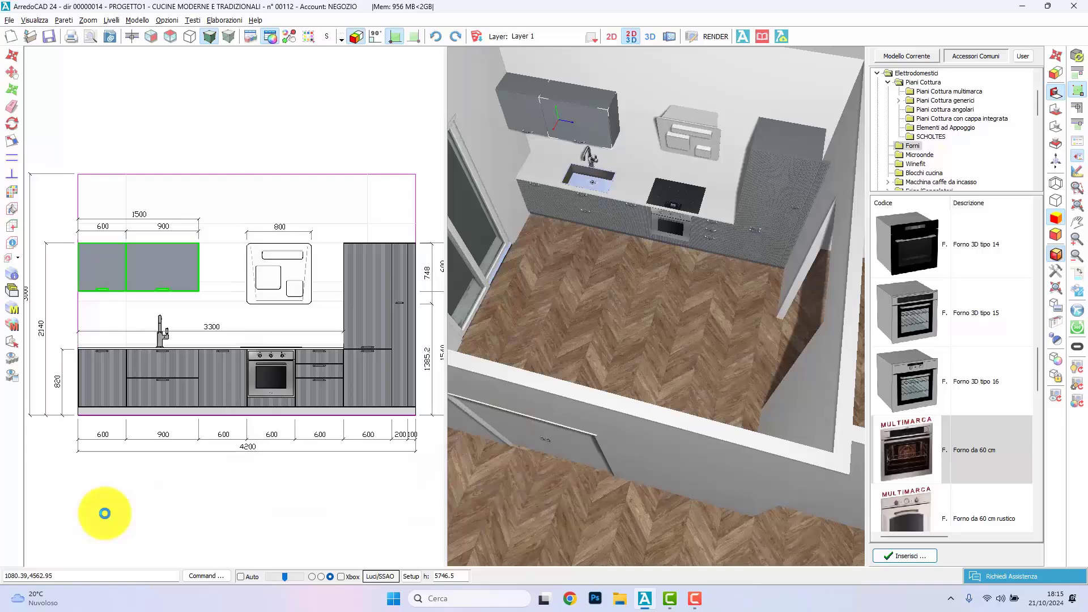
Step: Replace all the kitchen's handles with the modern model MANIGLIA 5 L.350, from those longer than 300 mm, in ACCIAIO
click(17, 310)
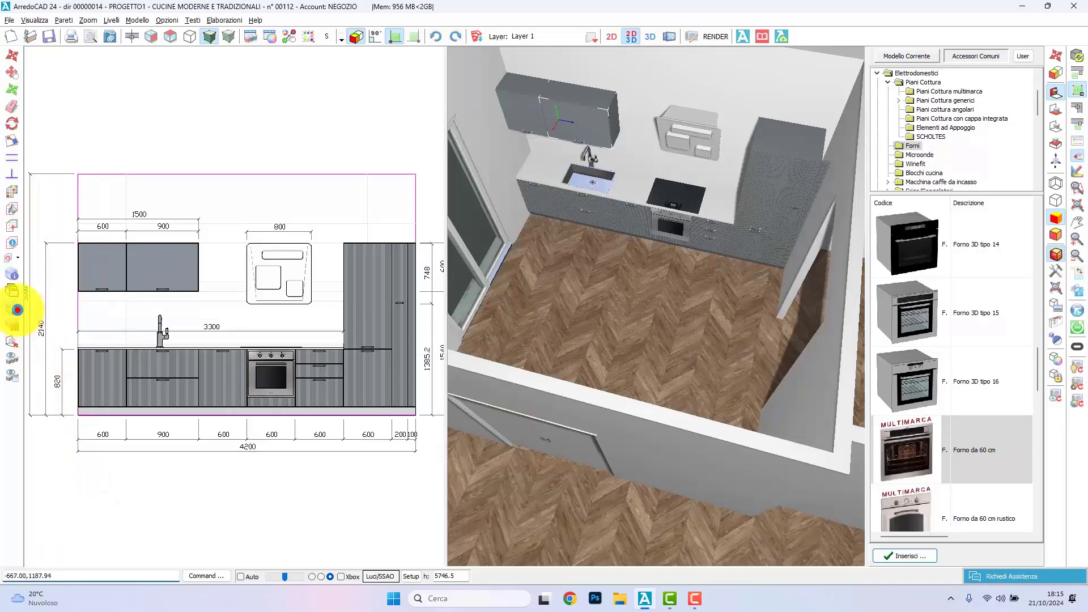
click(365, 240)
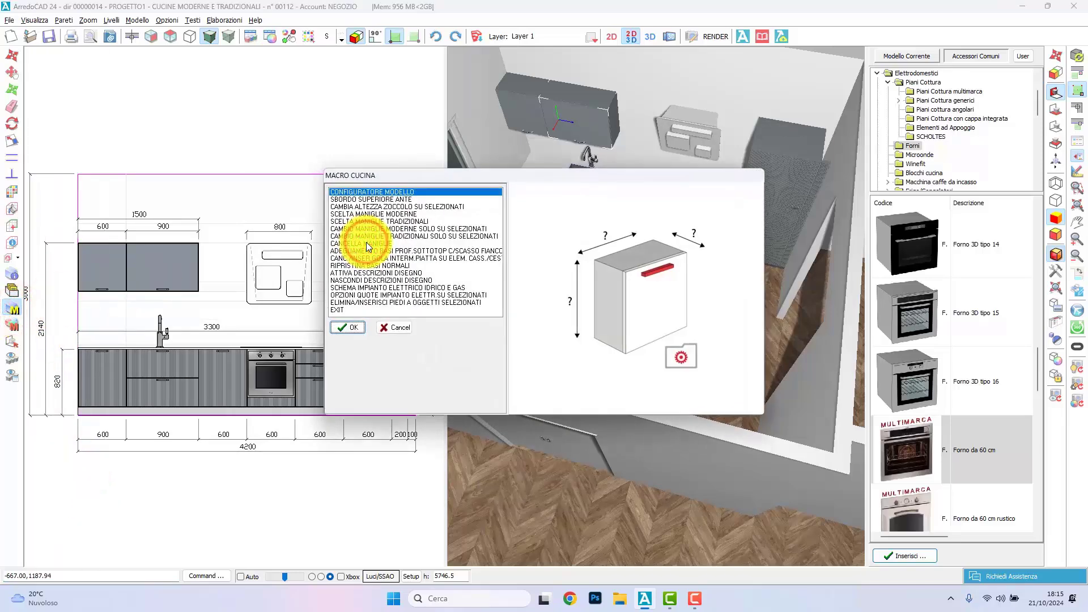
click(374, 214)
click(347, 327)
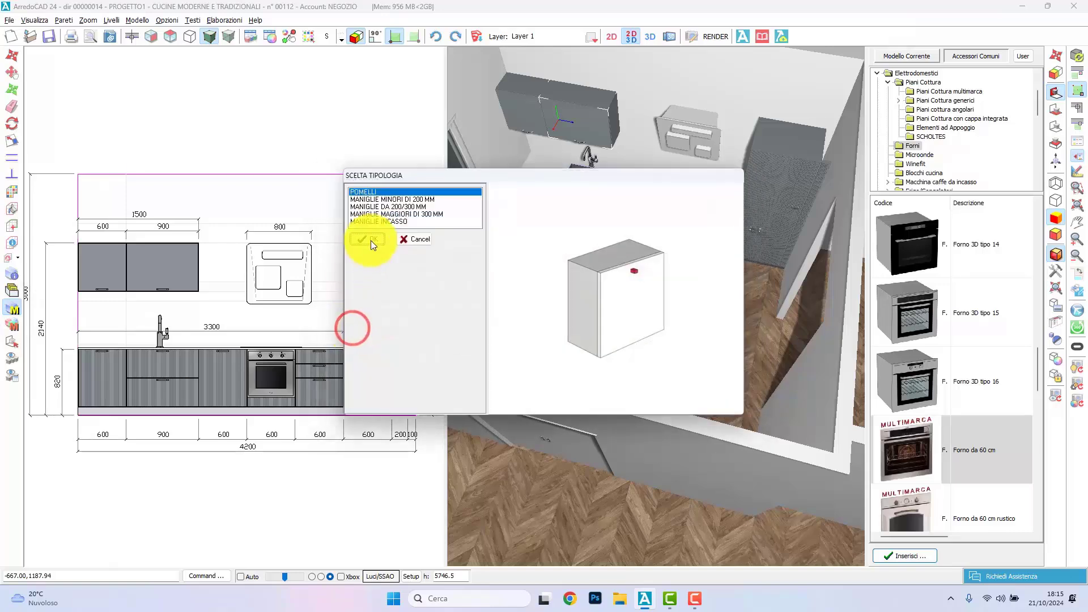
click(397, 215)
click(364, 239)
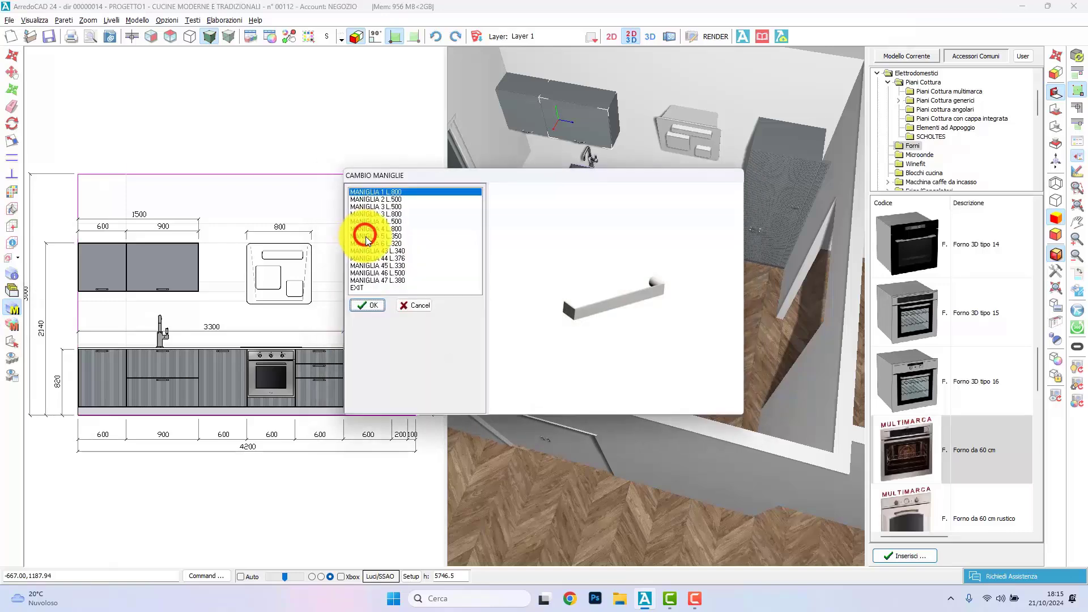
click(380, 221)
click(376, 227)
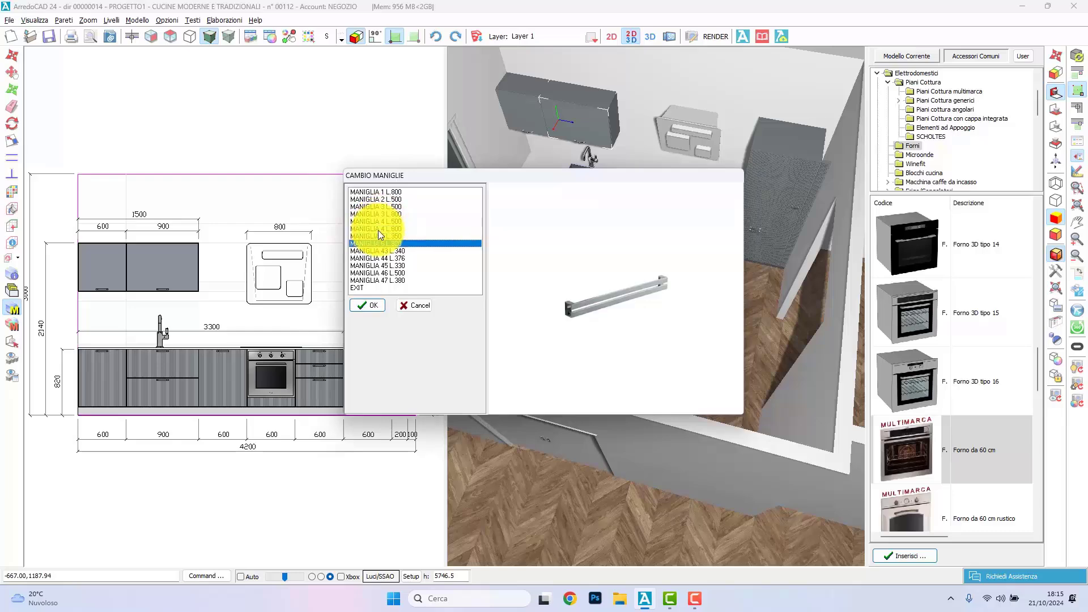
click(380, 235)
click(372, 306)
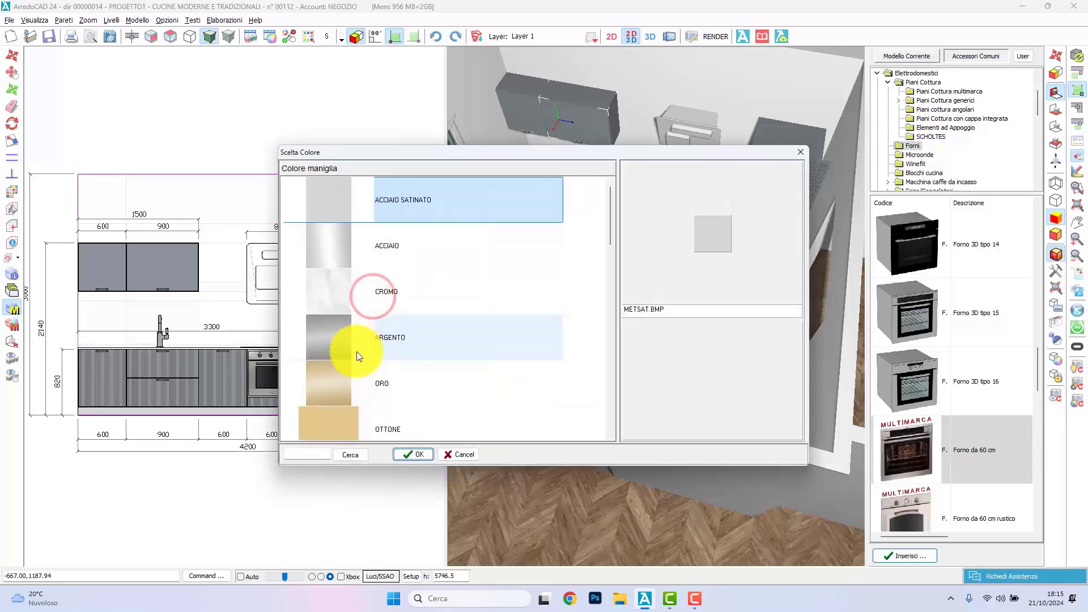
click(429, 257)
double_click(429, 257)
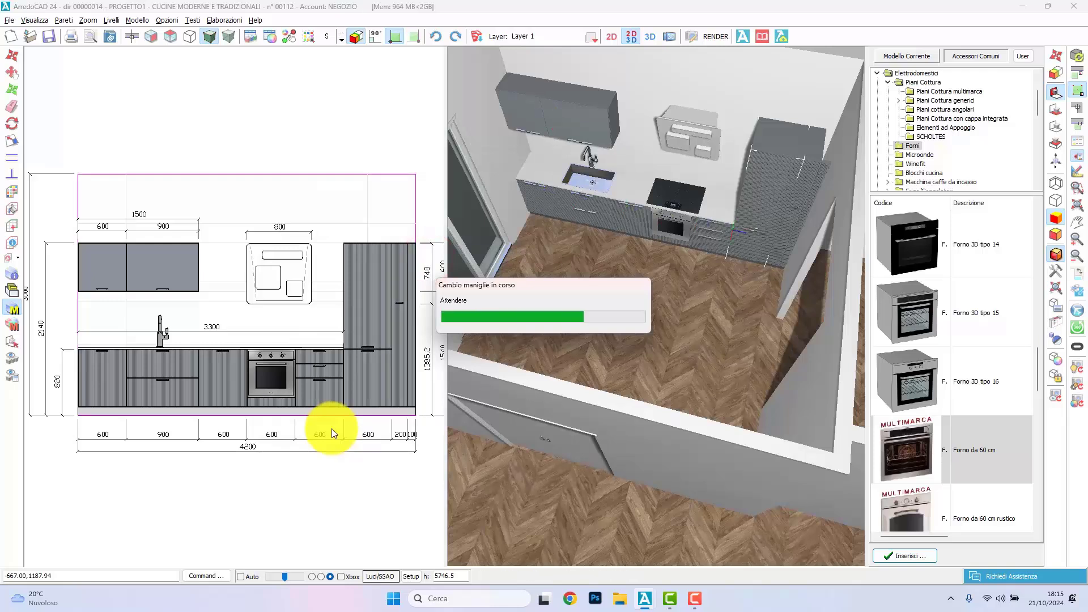
Step: Select the two wall units and delete their handles with the kitchen macro CANCELLA MANIGLIE
click(150, 305)
click(116, 275)
click(13, 308)
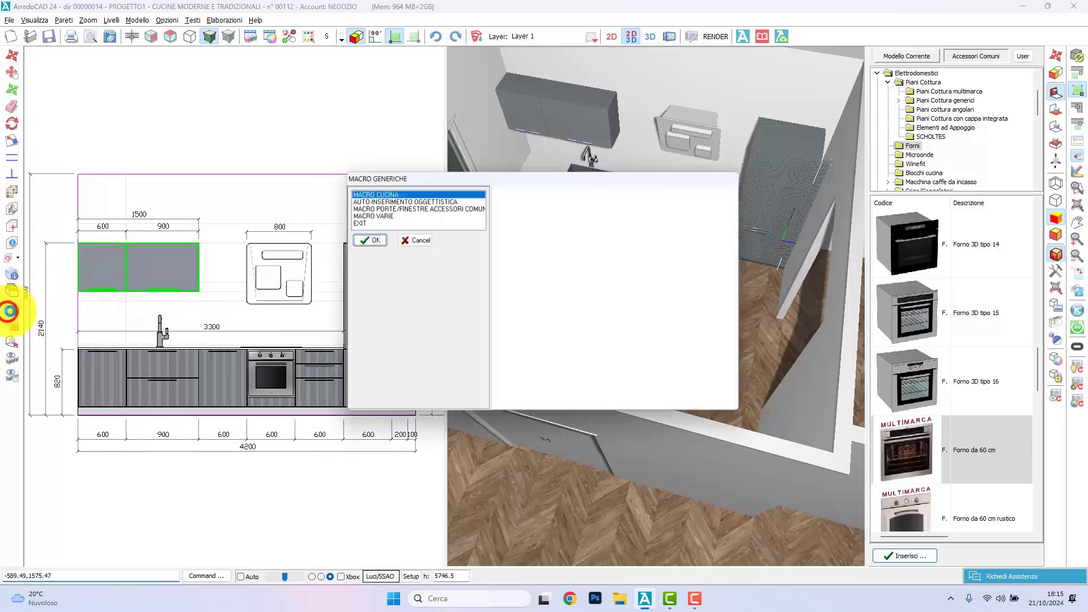
click(372, 241)
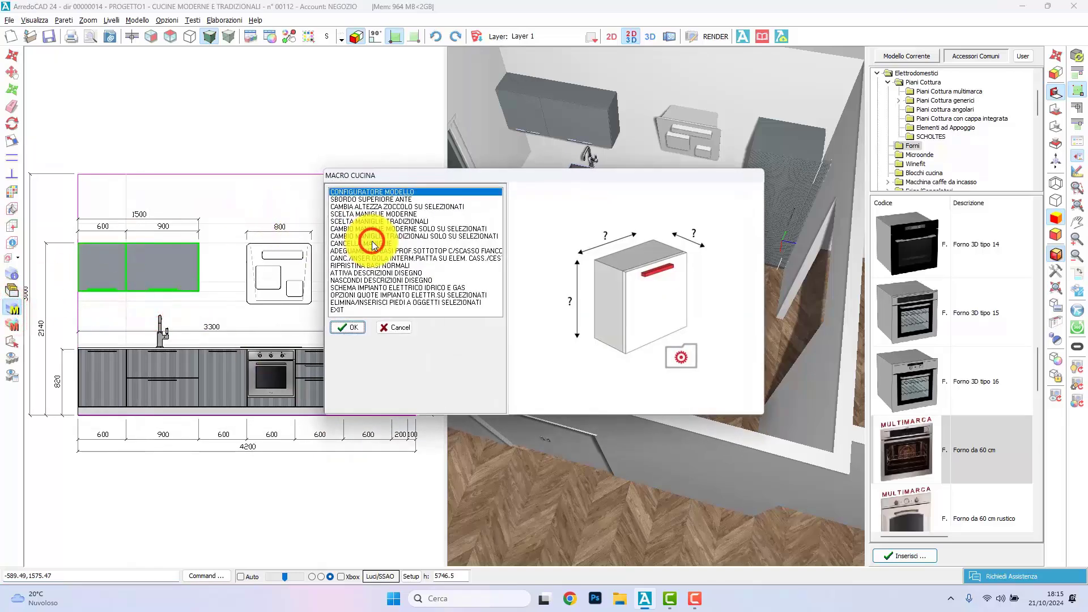
click(382, 243)
click(350, 325)
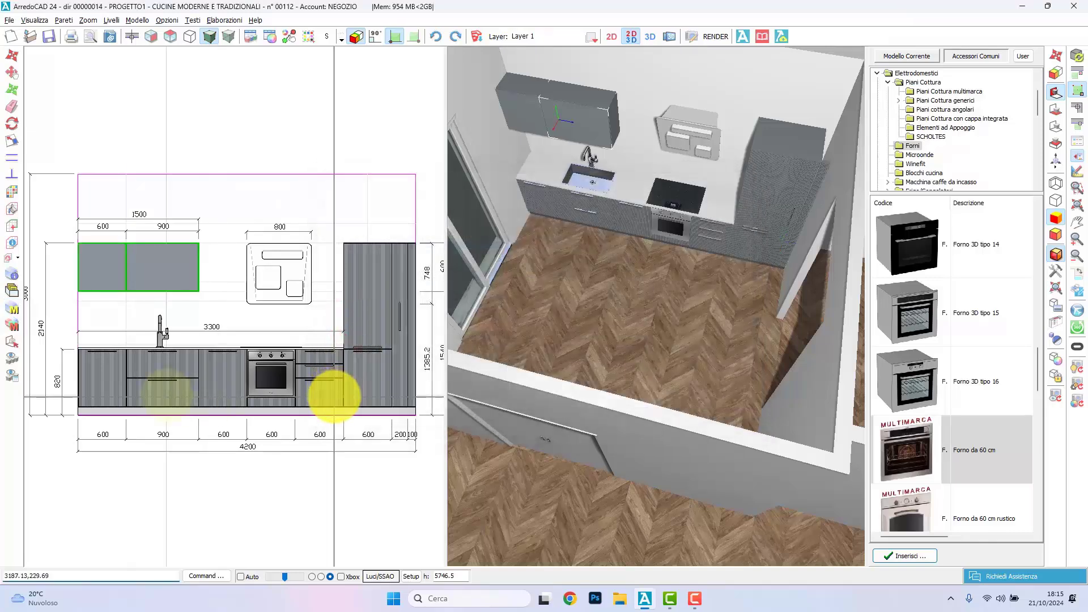
Step: Create a new configuration named STELLA in the kitchen model configurator
click(12, 308)
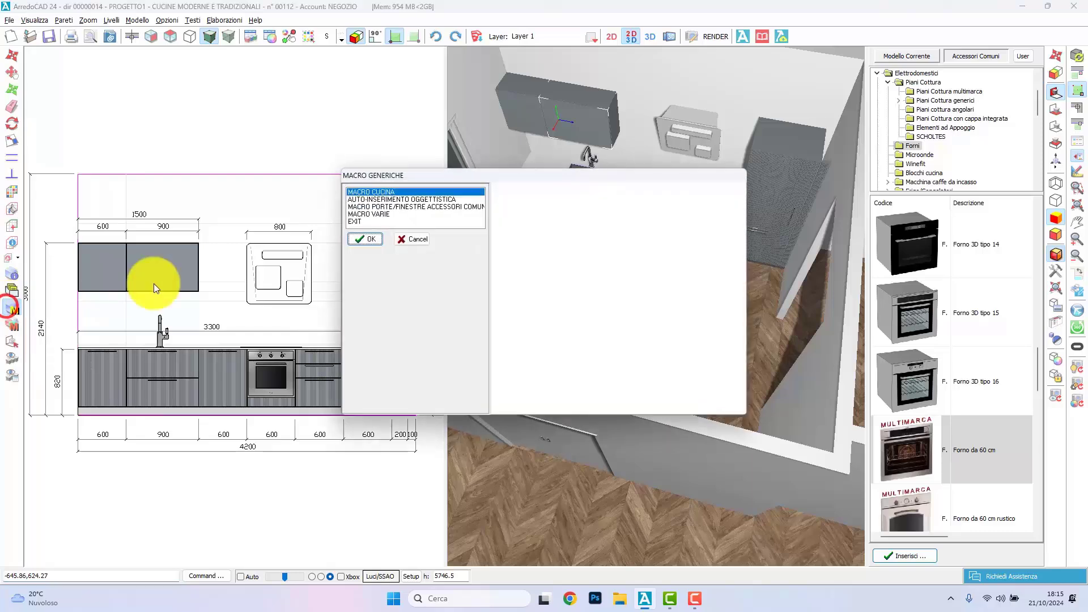
click(364, 239)
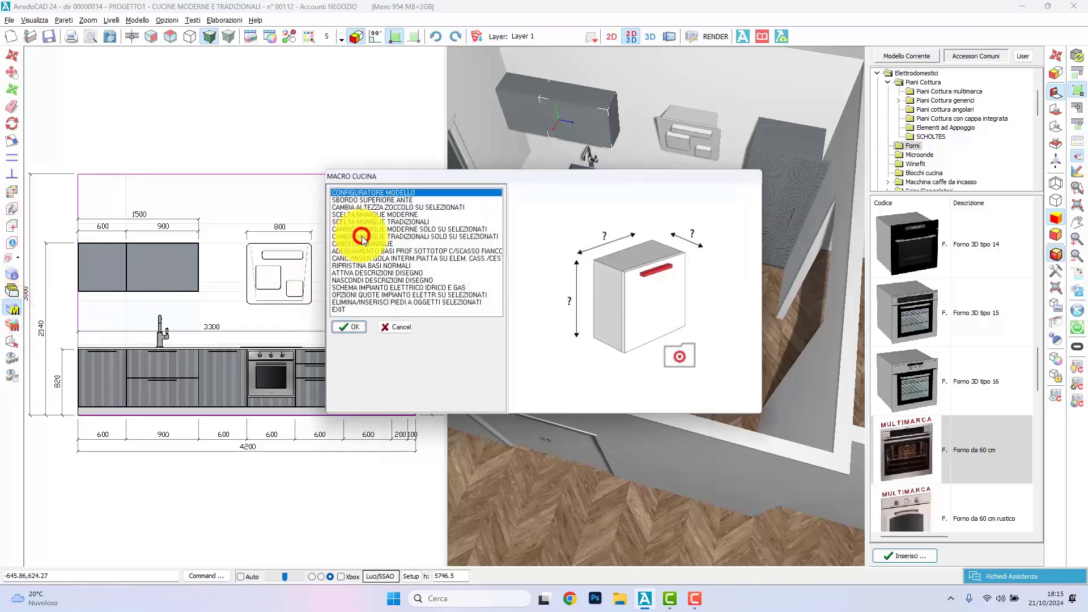
click(352, 323)
click(354, 473)
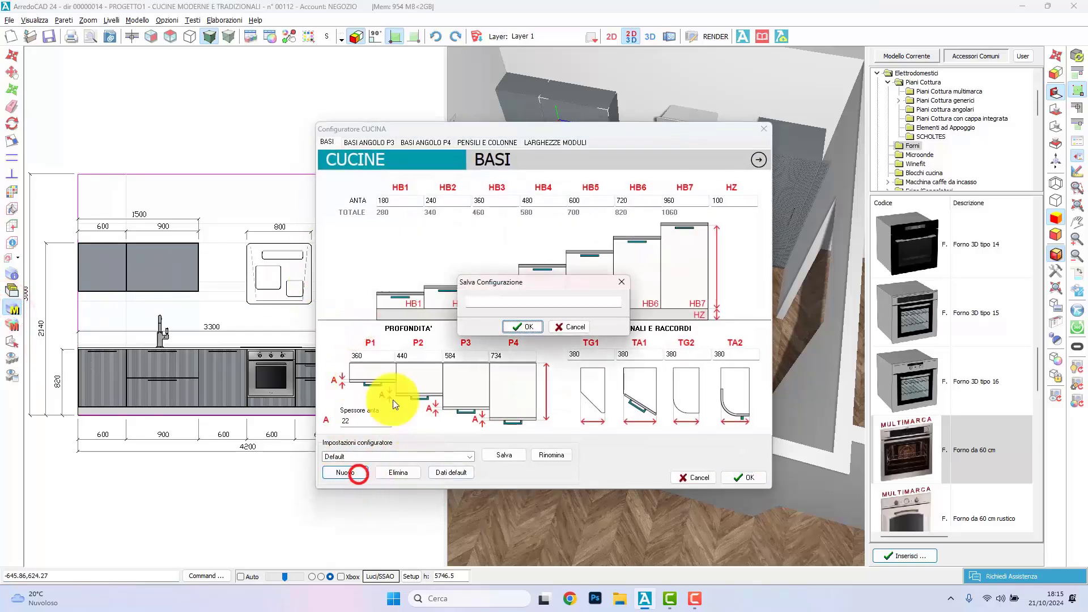
click(513, 304)
key(Caps_Lock)
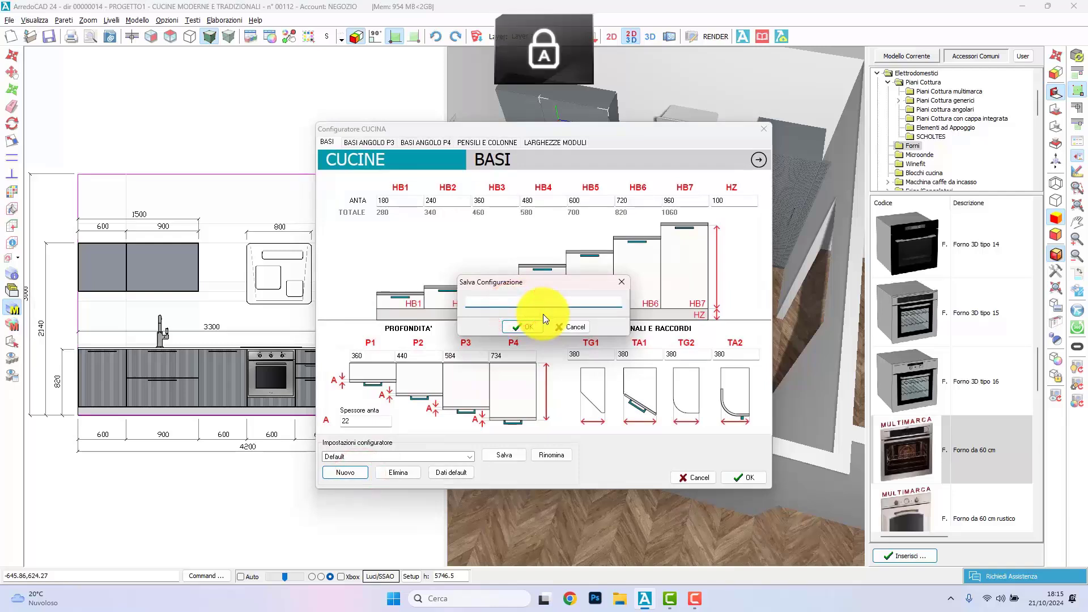
text(STELLA)
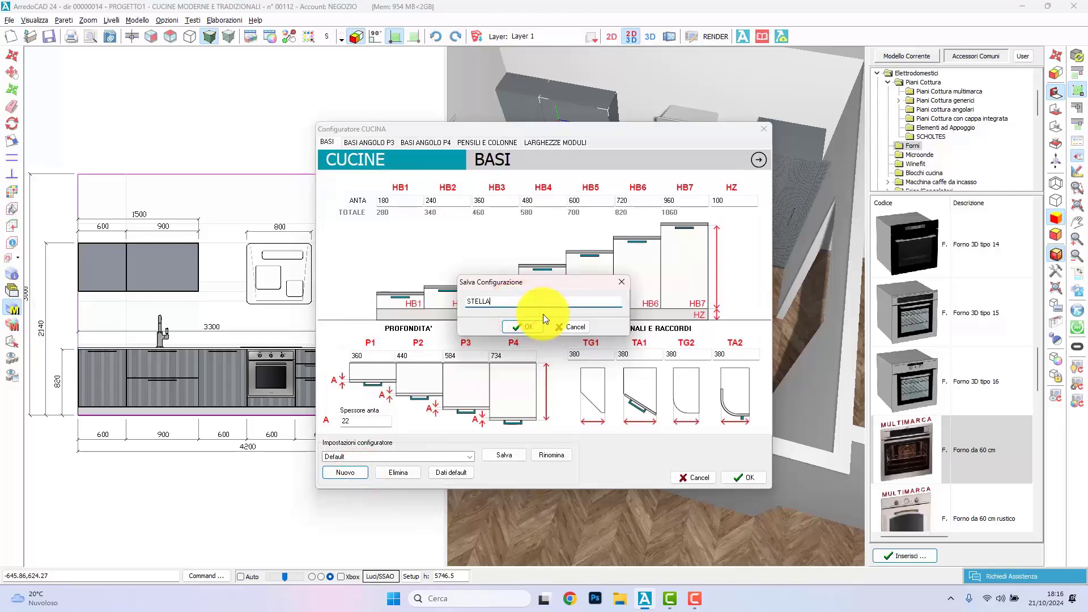
click(509, 327)
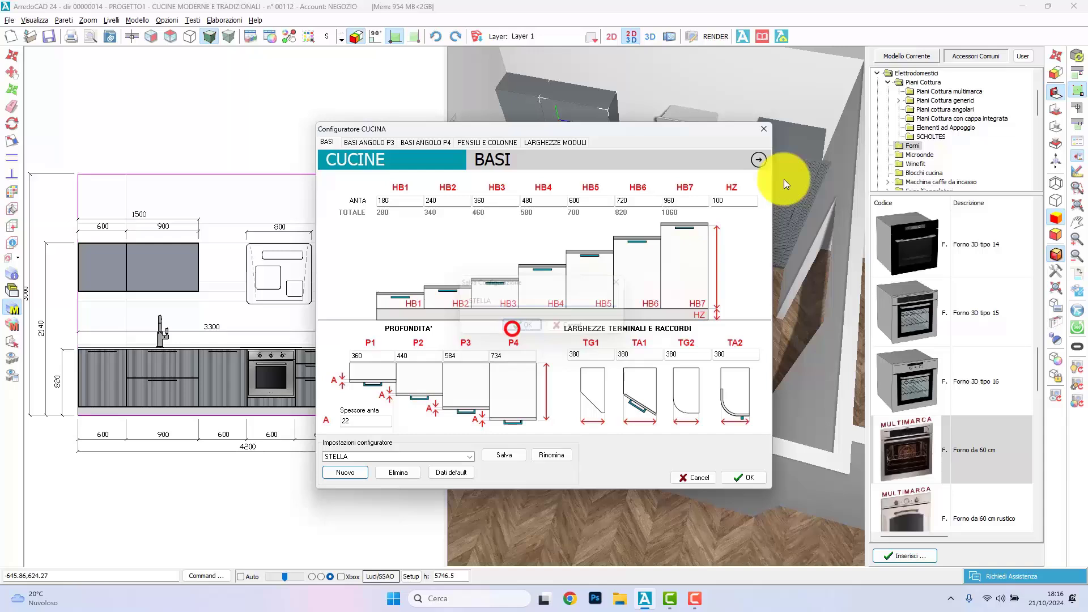
Step: Set the plinth height HZ to 150 and the base door height HB6 to 740 in the STELLA configuration
double_click(732, 202)
text(150)
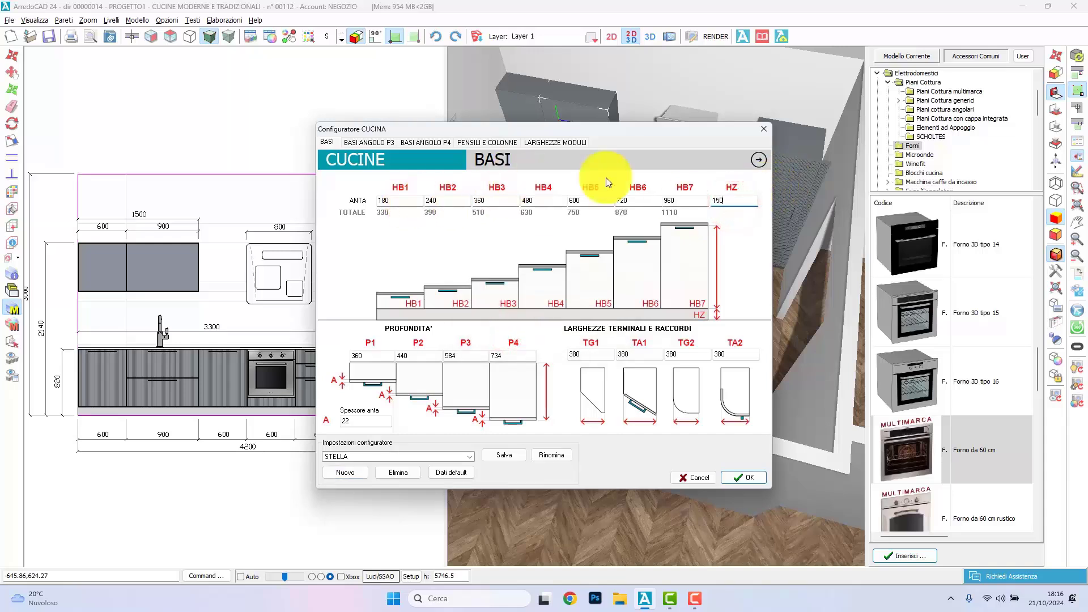
double_click(629, 200)
text(740)
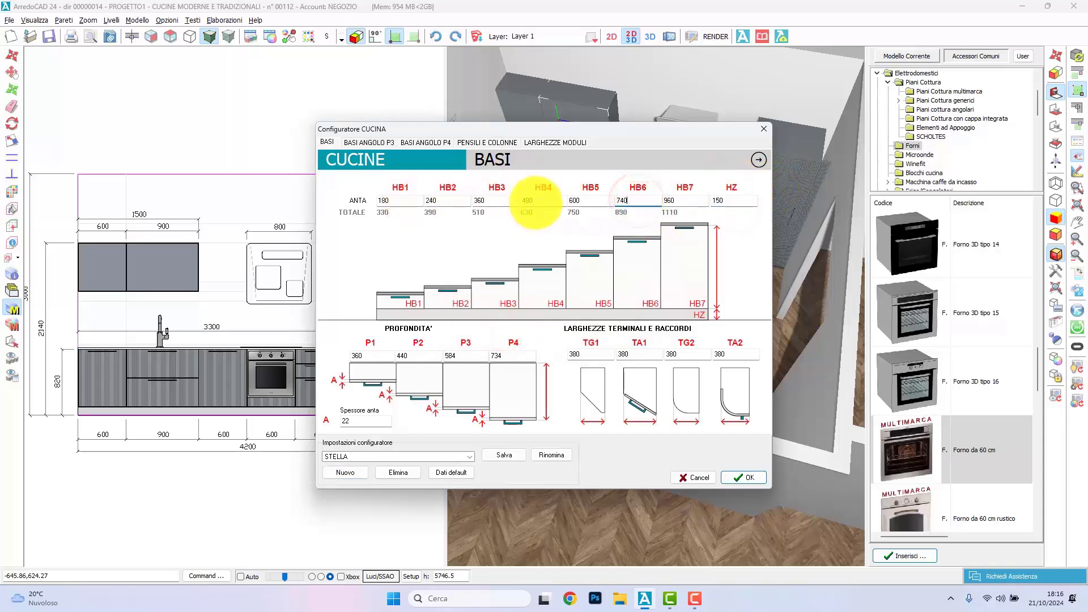
Step: Set the wall unit height HP3 to 500, save the STELLA configuration and apply it to the kitchen
click(458, 143)
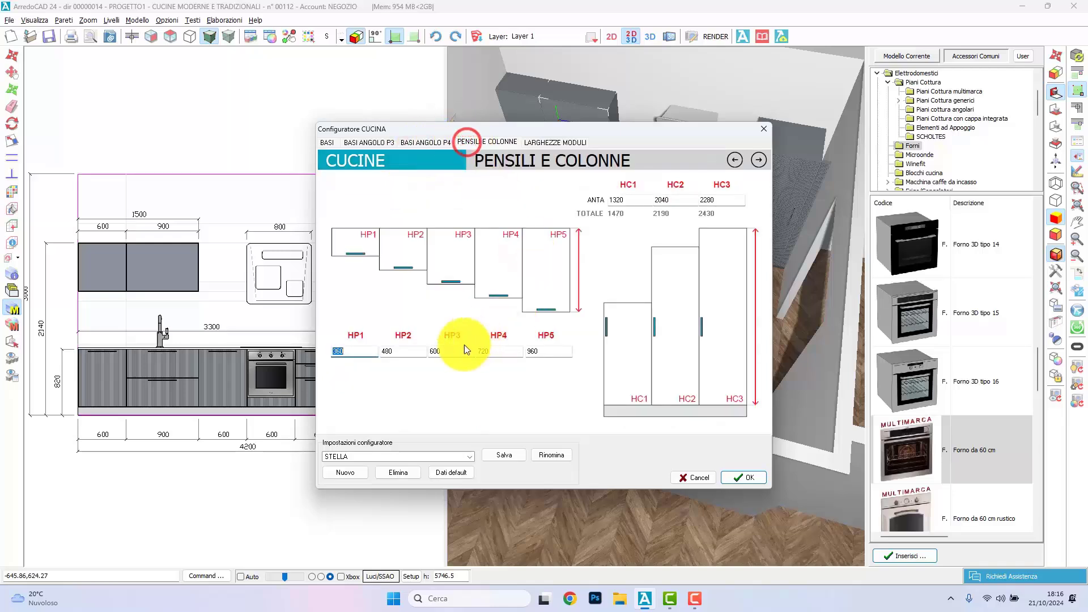
double_click(434, 351)
text(500)
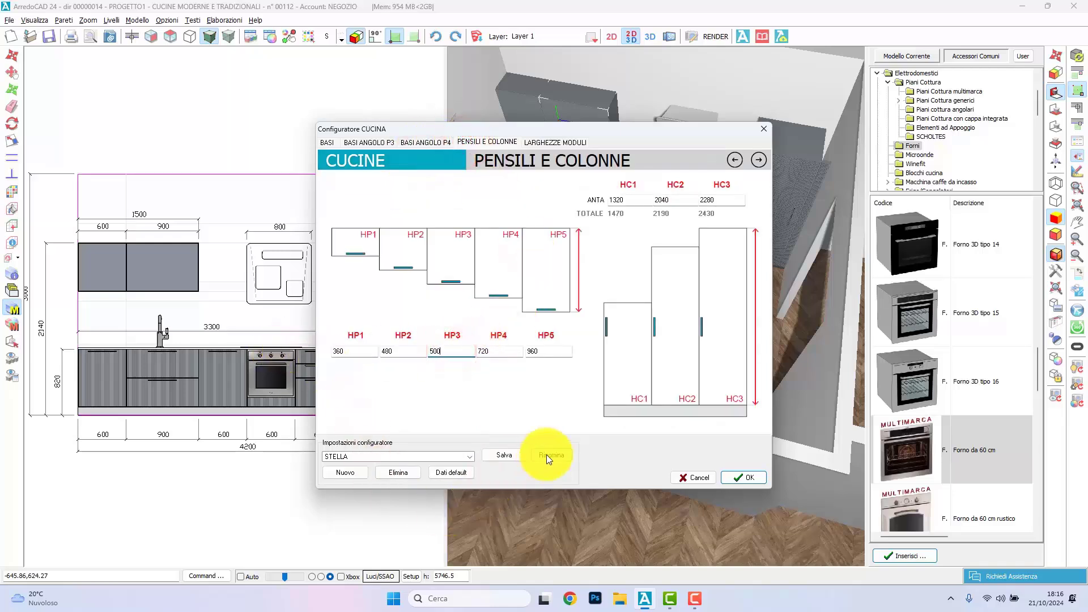
click(508, 455)
click(465, 457)
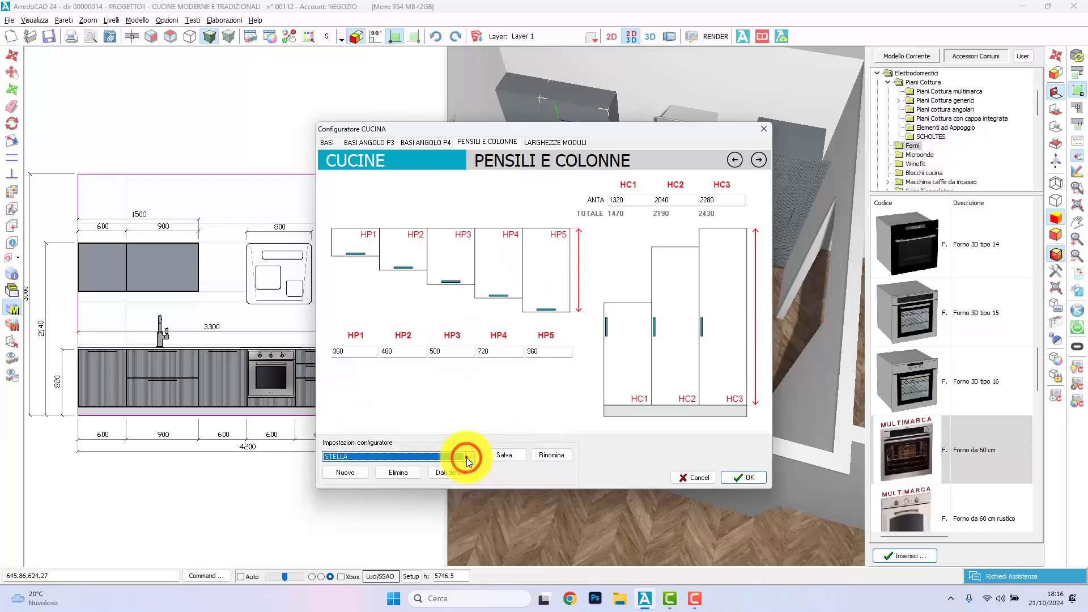
click(747, 480)
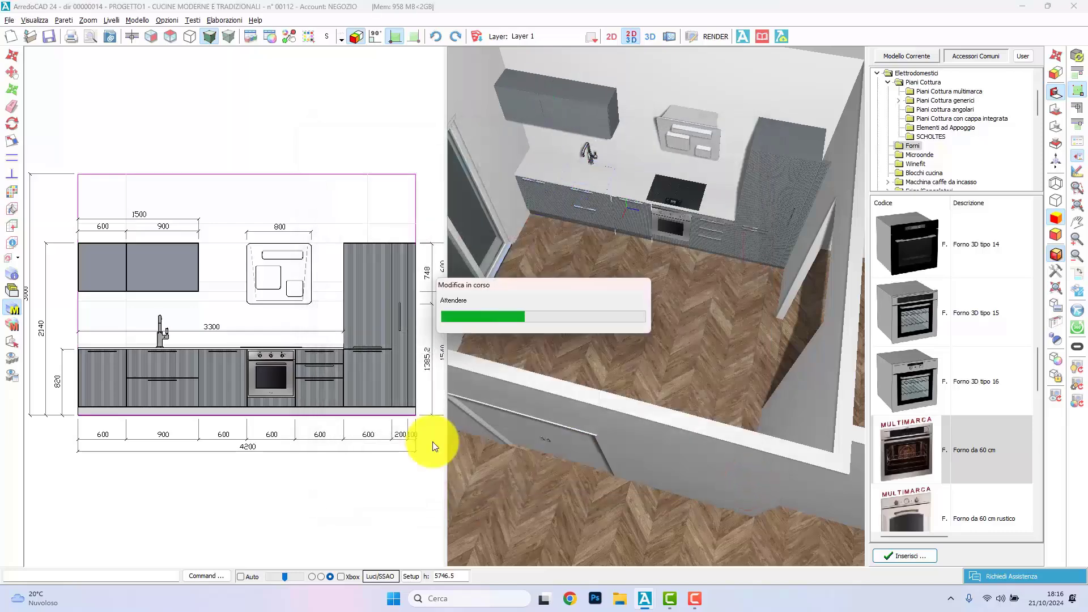
click(1056, 323)
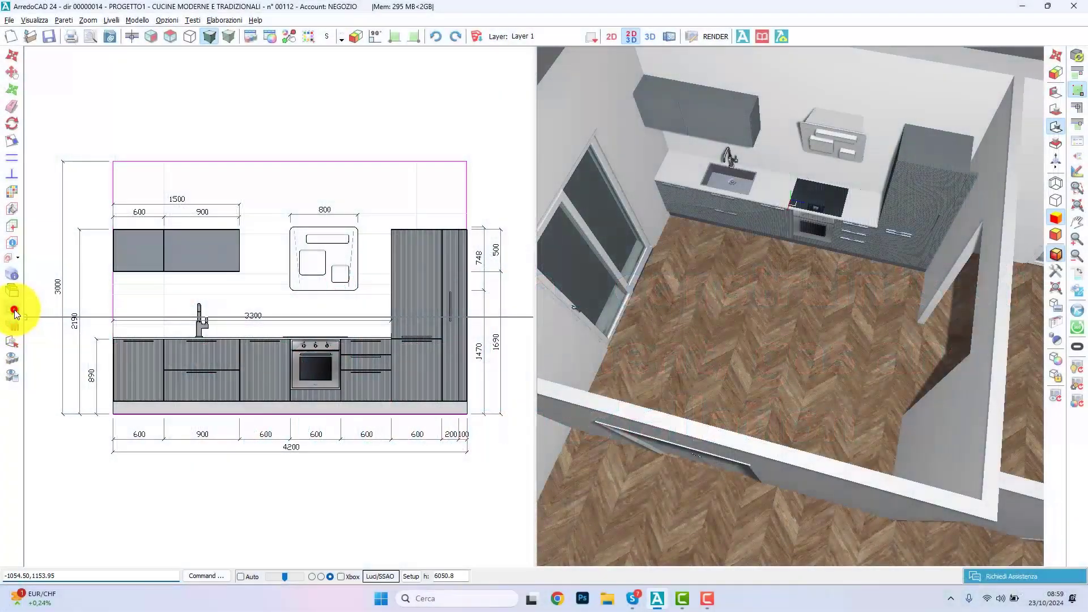
Step: Generate the electrical, water and gas systems layout for the kitchen with SCHEMA IMPIANTO ELETTRICO IDRICO E GAS
click(14, 310)
click(367, 238)
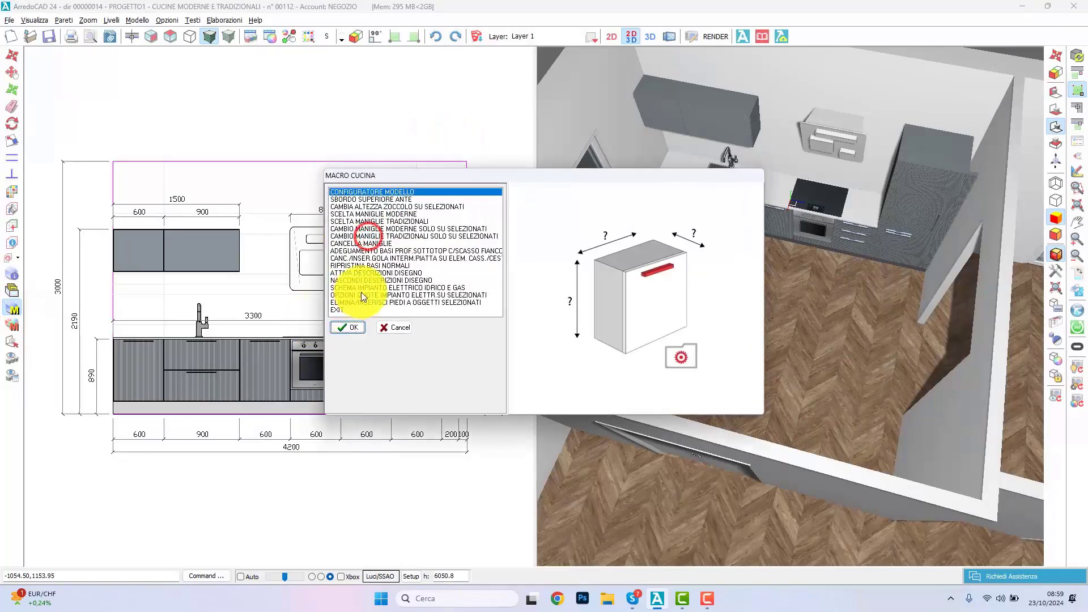
click(372, 287)
click(347, 327)
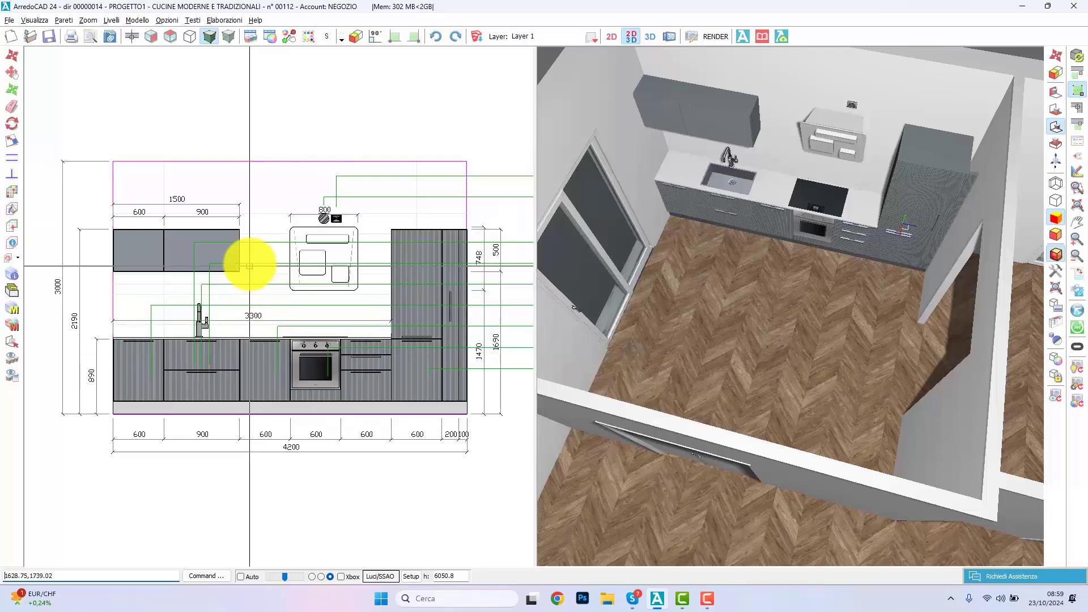
Step: Try the systems' dimensions on the left of the elevation with Quote a SX and return them to the right
click(168, 20)
click(179, 210)
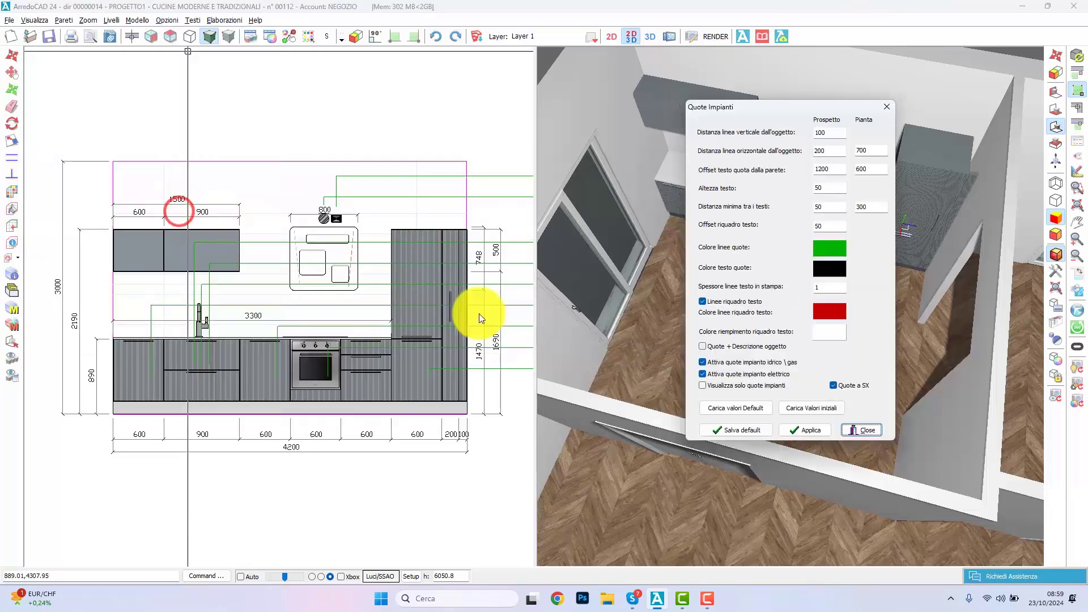
click(834, 385)
click(806, 430)
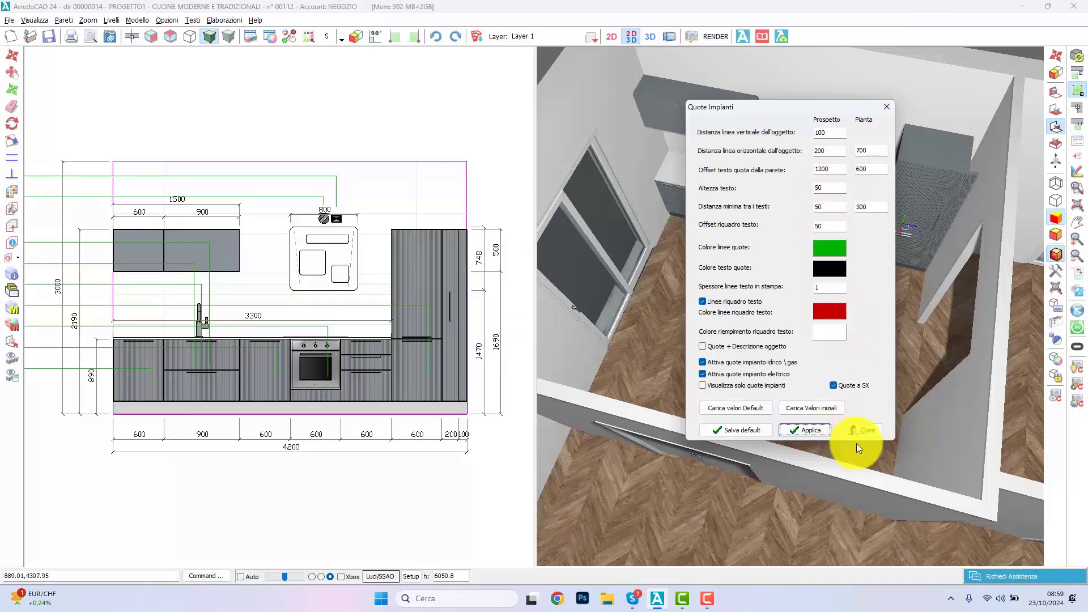
click(832, 385)
click(807, 429)
Step: Show the elevation in wireframe and move the dishwasher's electrical socket into the 900 mm sink base
click(209, 37)
scroll(263, 352, up, 5)
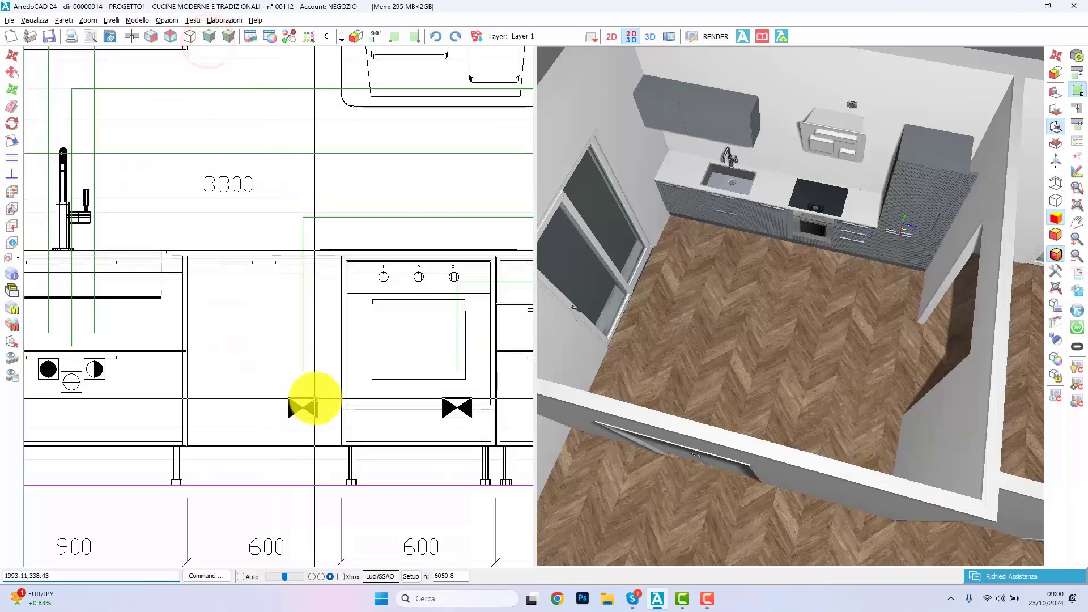
click(310, 401)
click(12, 50)
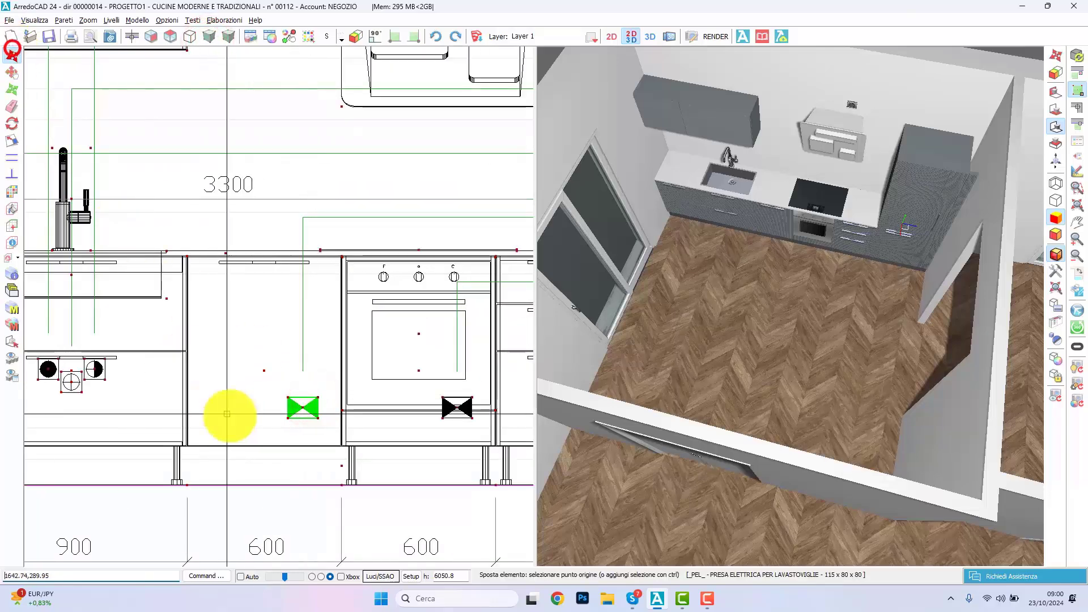
click(255, 405)
click(86, 401)
right_click(137, 398)
double_click(141, 398)
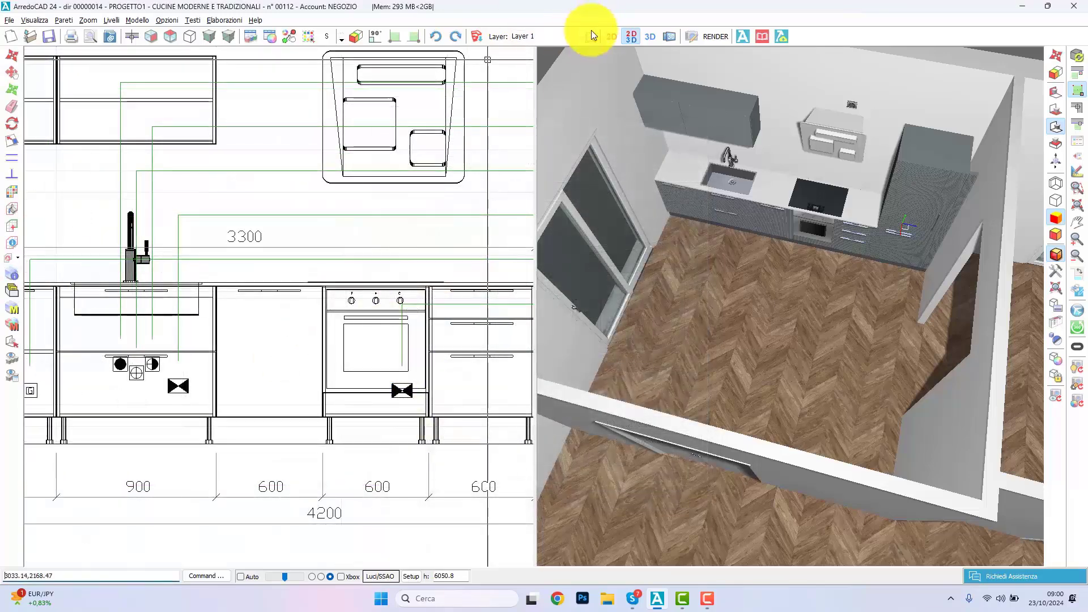
Step: Turn the VINCOLI layer off and back on, and freeze it
click(592, 37)
click(560, 112)
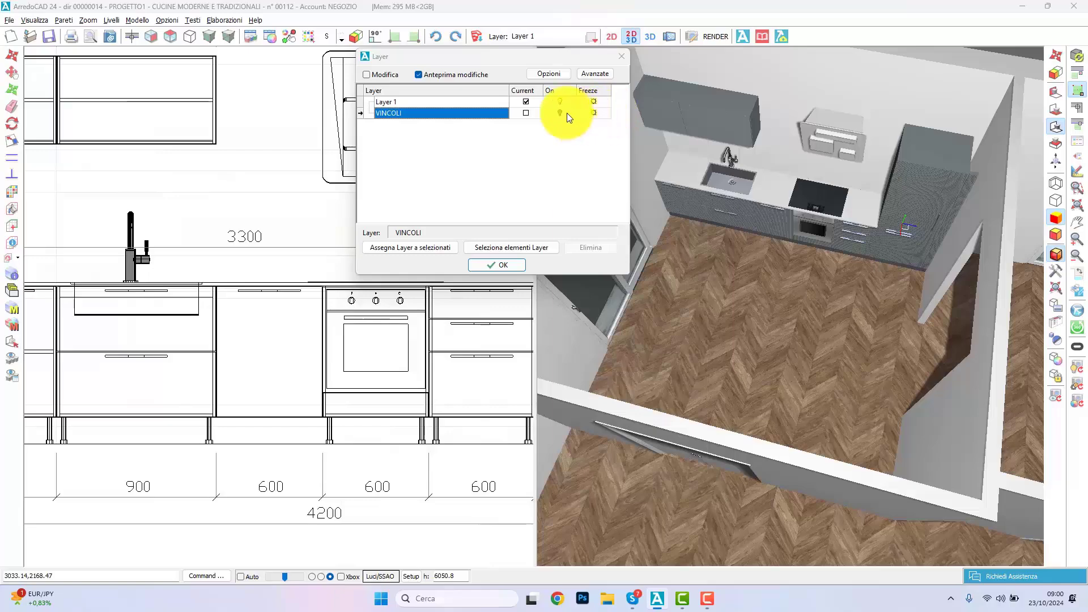
click(566, 113)
click(595, 115)
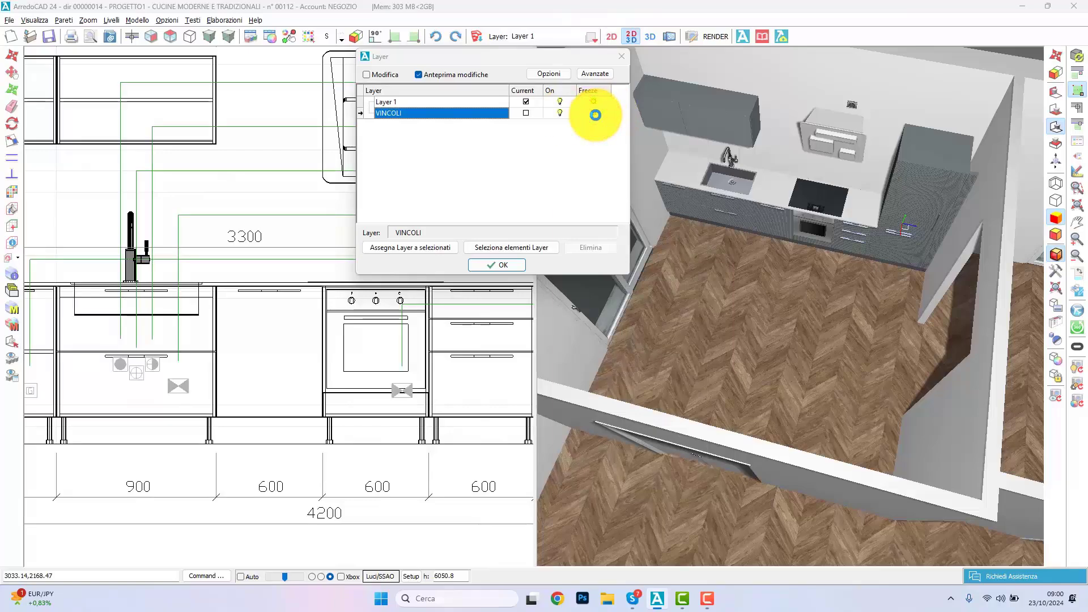
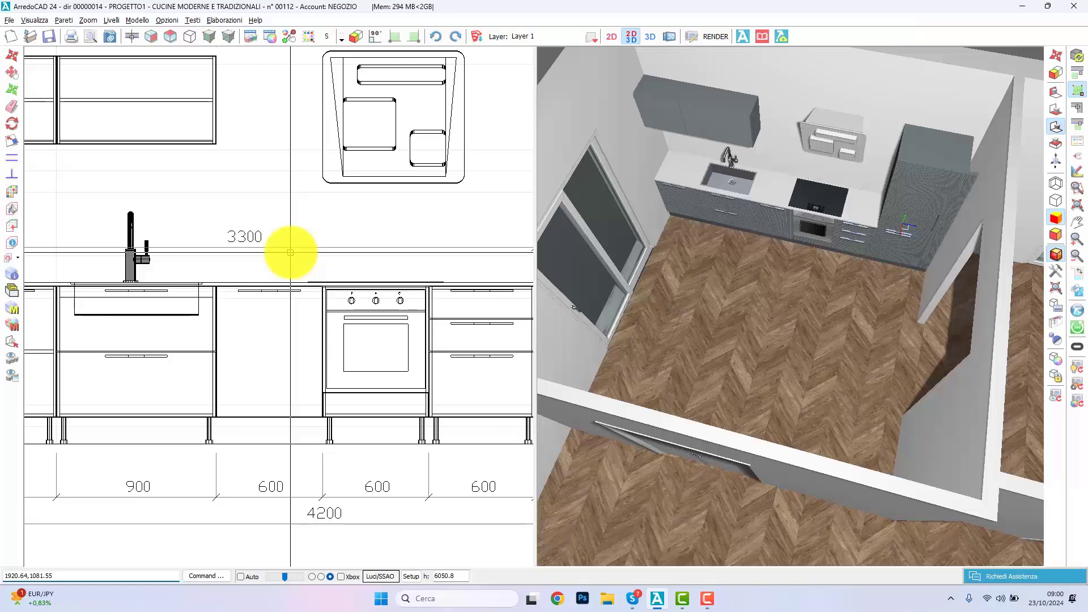
Step: Select all the kitchen elements in the elevation and create a new layer named CUCINA
scroll(290, 252, down, 3)
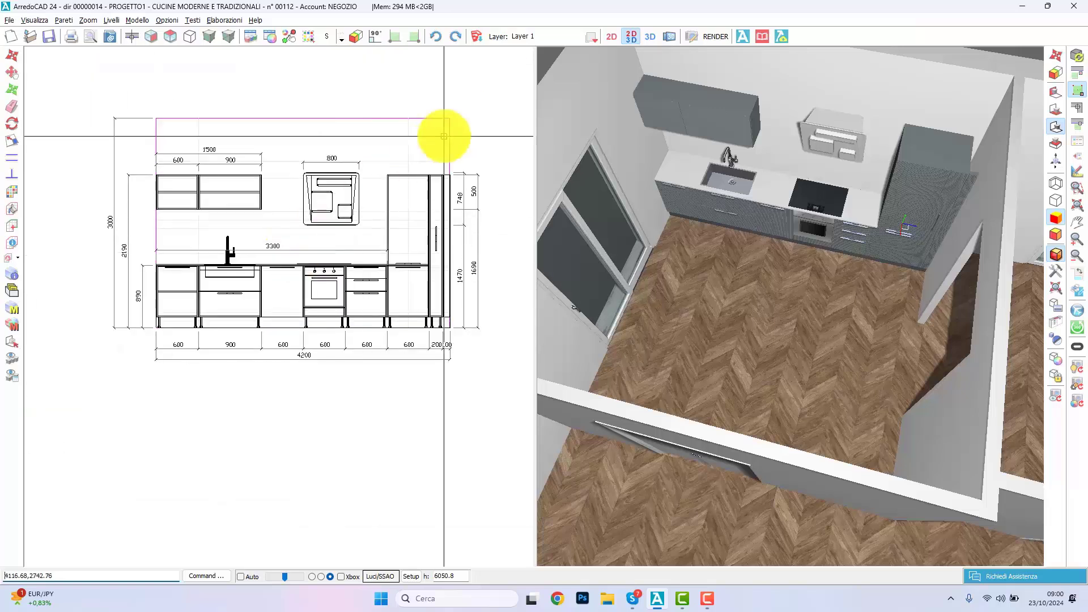
click(461, 122)
click(138, 379)
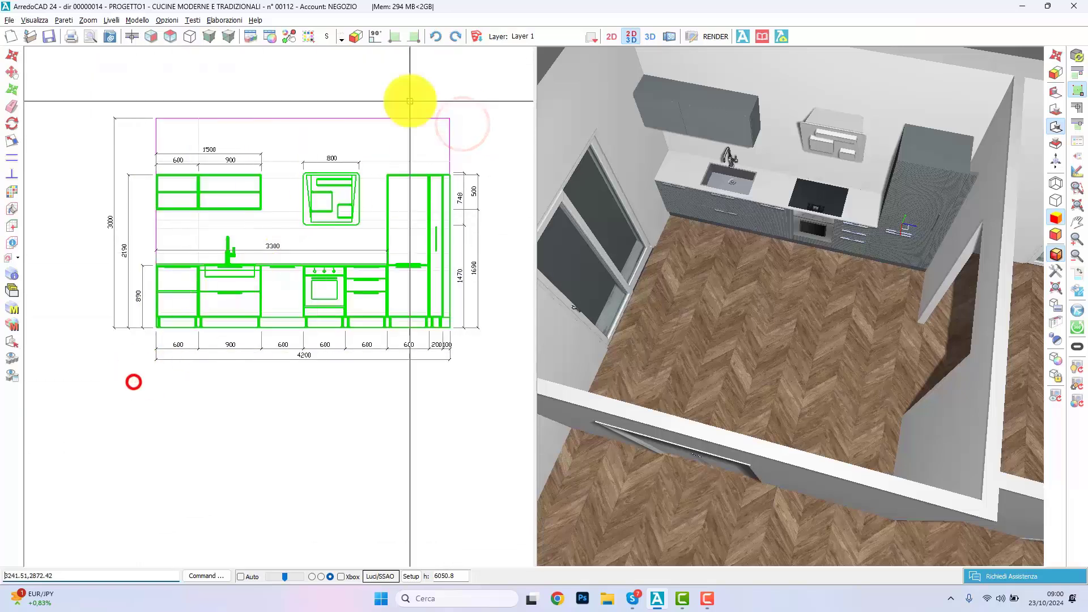
click(592, 39)
key(Caps_Lock)
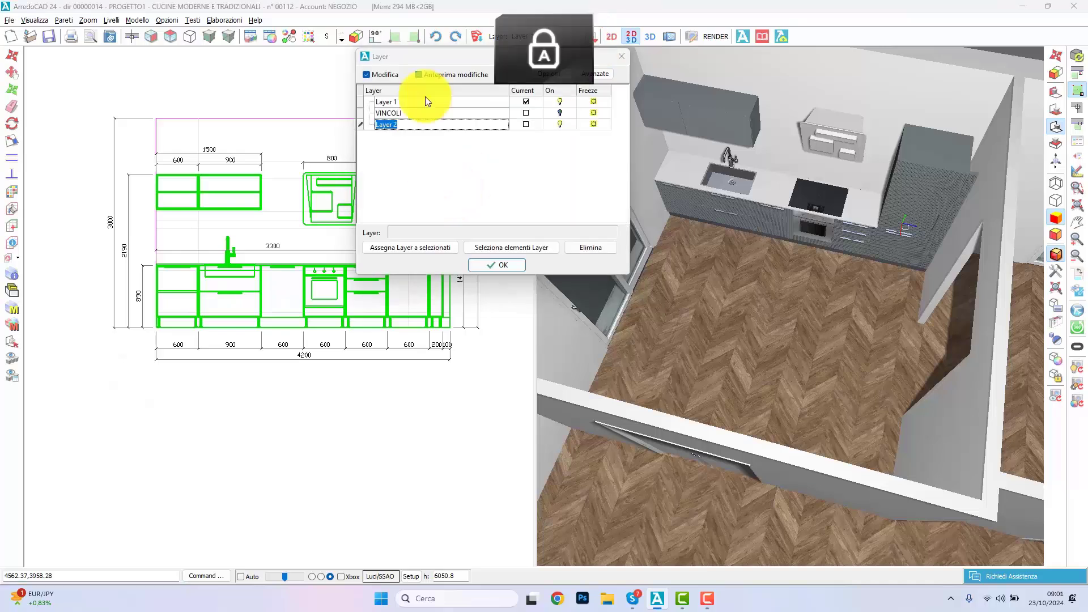
text(CUCINA)
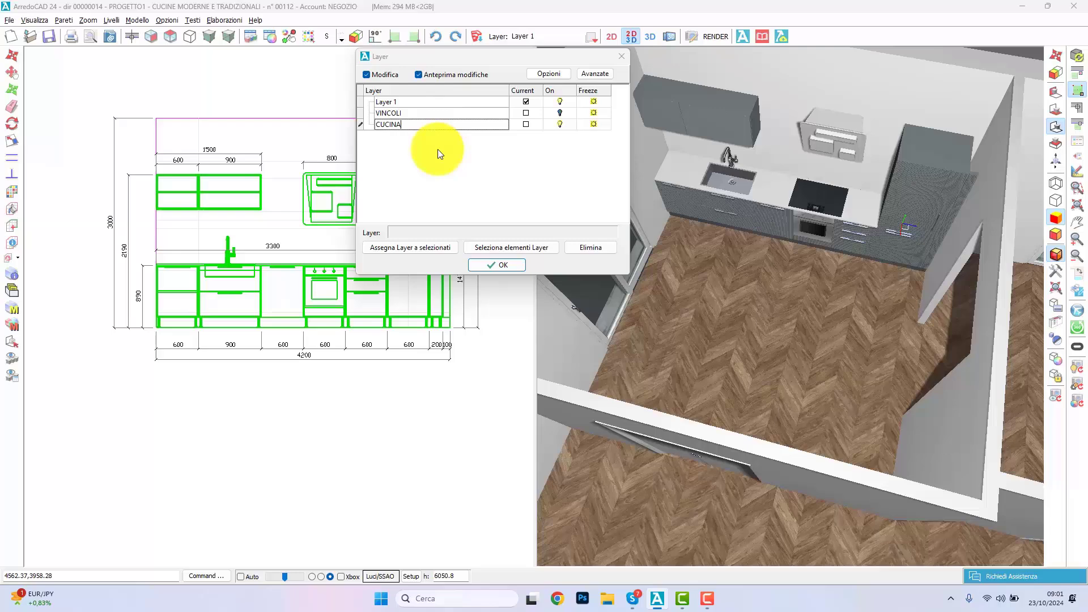
click(437, 148)
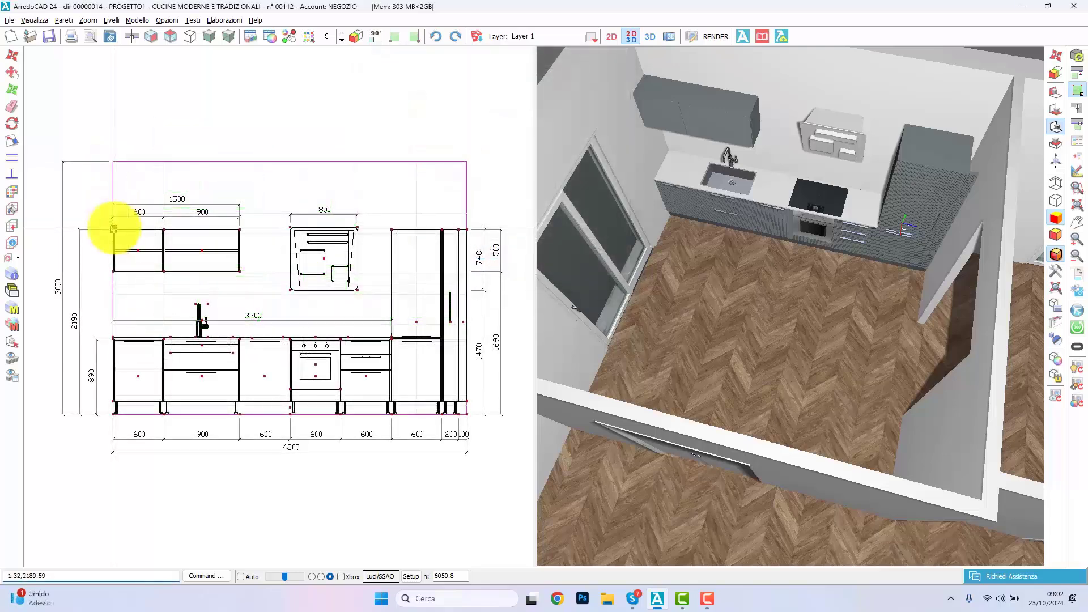
Step: Dimension the horizontal distance from the wall's left end to the hood above the elevation and label it "2100 Dist.cappa"
click(113, 229)
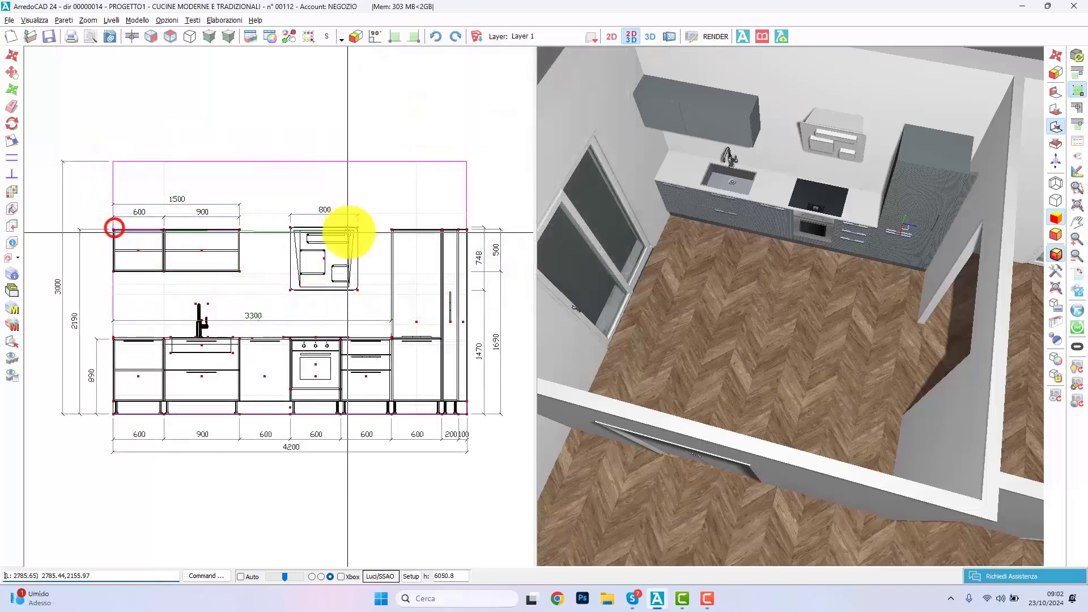
click(292, 226)
click(291, 144)
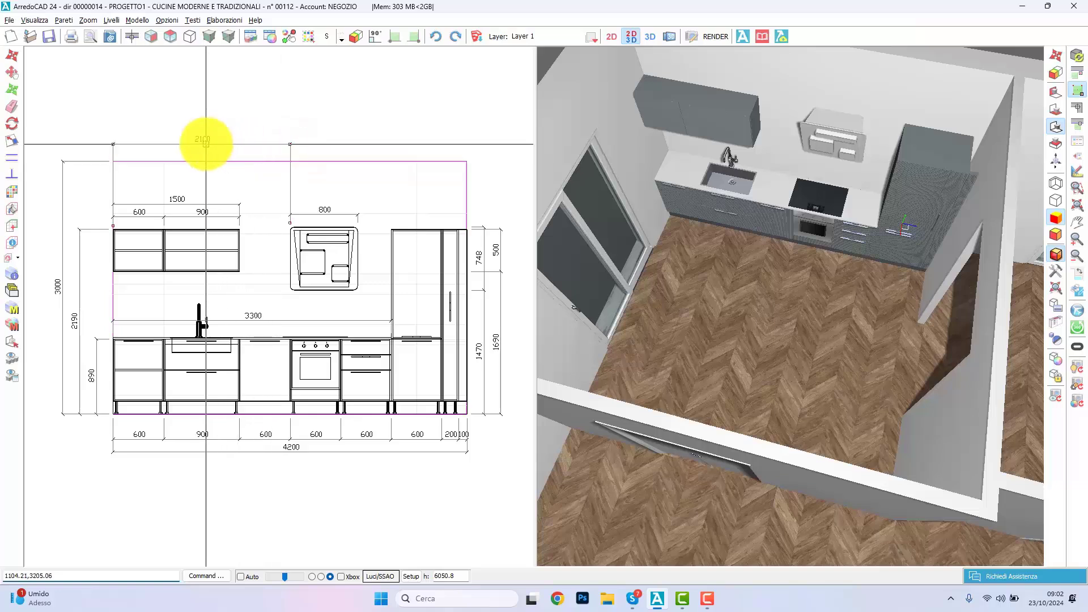
click(206, 144)
click(526, 247)
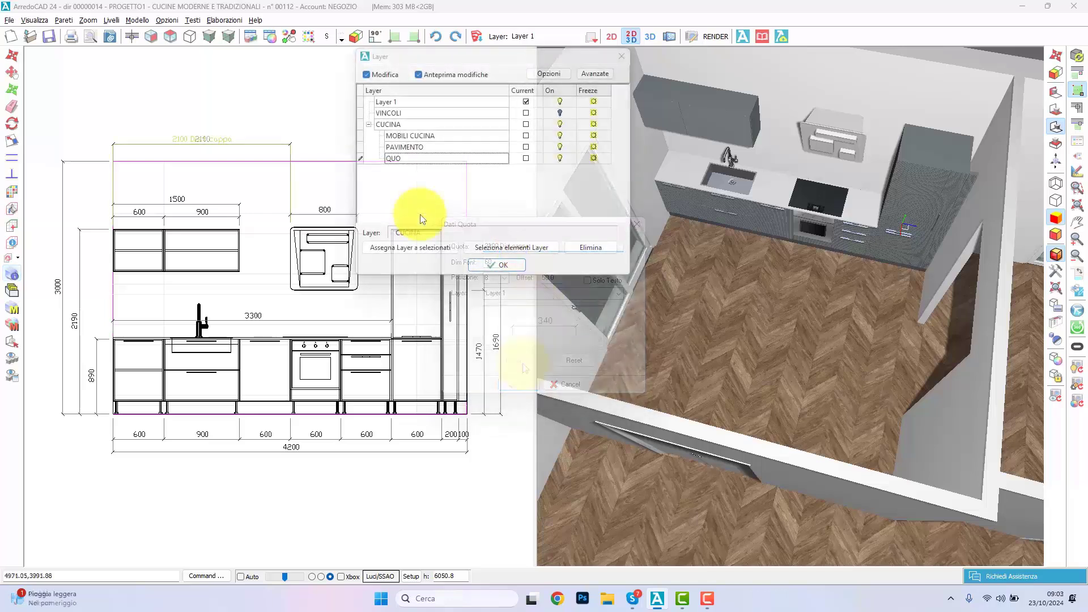
Step: Name the new sublayer under CUCINA "QUOTE" and assign the selected hood-distance dimension to it
text(E)
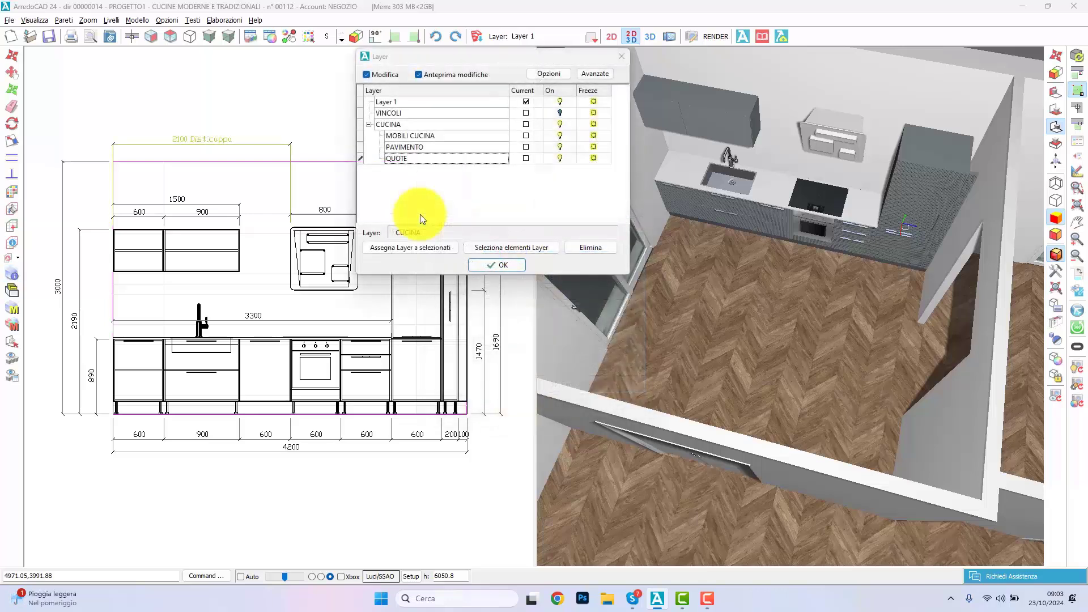
click(452, 192)
click(433, 248)
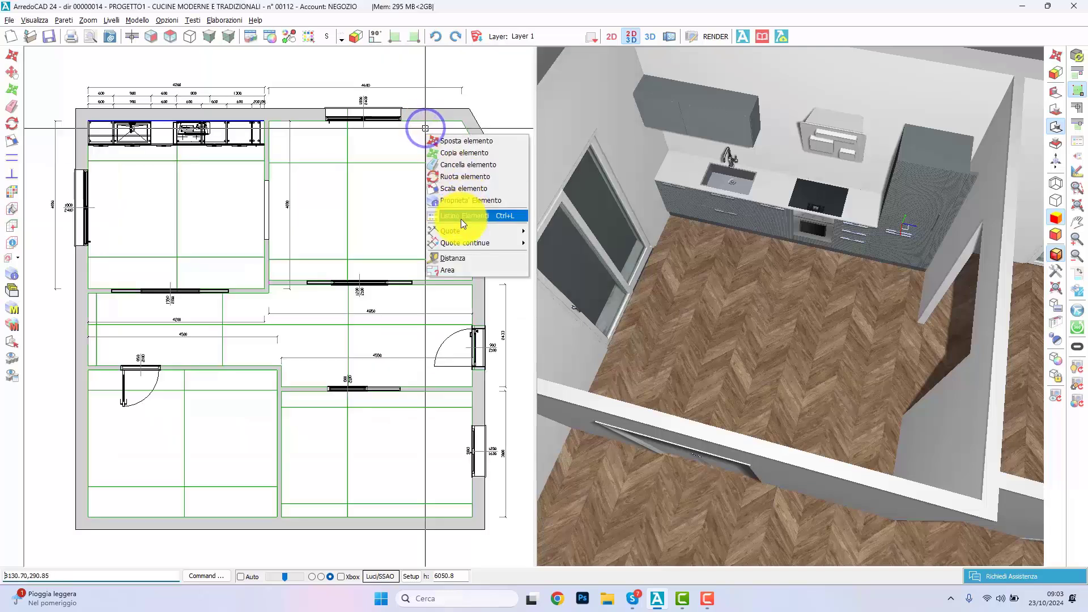
Step: Add an angular dimension to the plan at the first wall angle of the upper-right room's chamfered corner
mouse_move(464, 230)
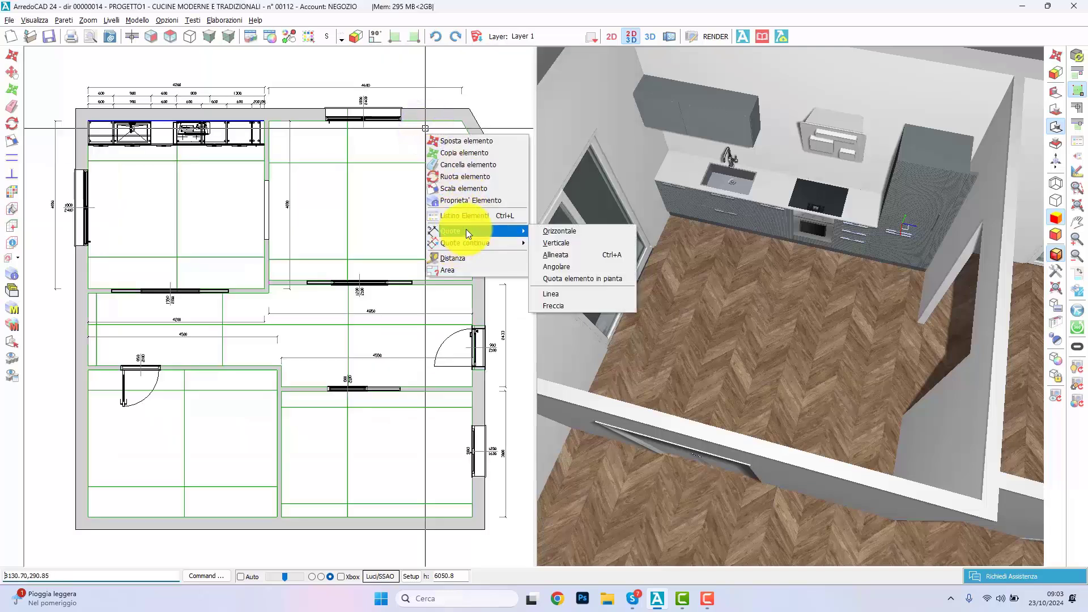
click(555, 264)
click(444, 120)
click(468, 132)
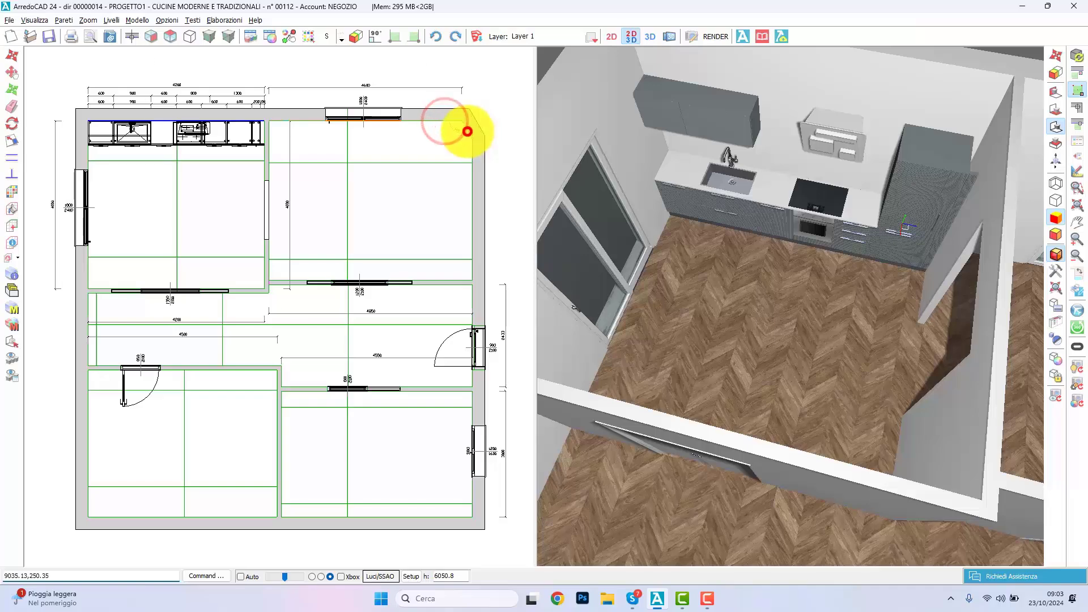
scroll(448, 142, up, 2)
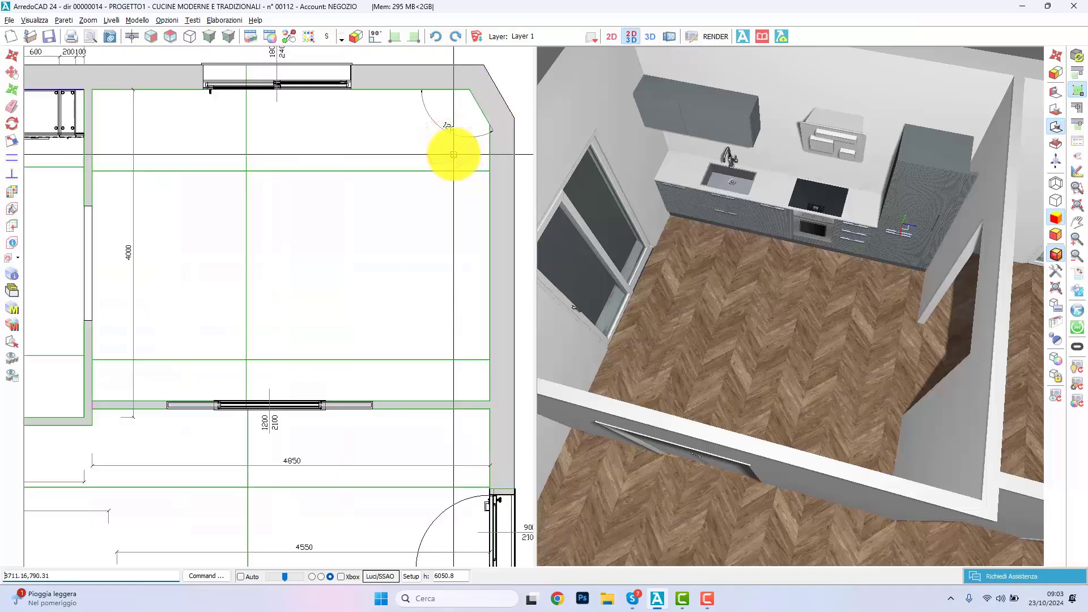
scroll(450, 149, up, 2)
Step: Add continuous vertical dimensions outside the plan's left wall, covering the kitchen, the corridor, the lower-left room and the partitions between them
scroll(156, 101, down, 3)
right_click(156, 99)
mouse_move(202, 213)
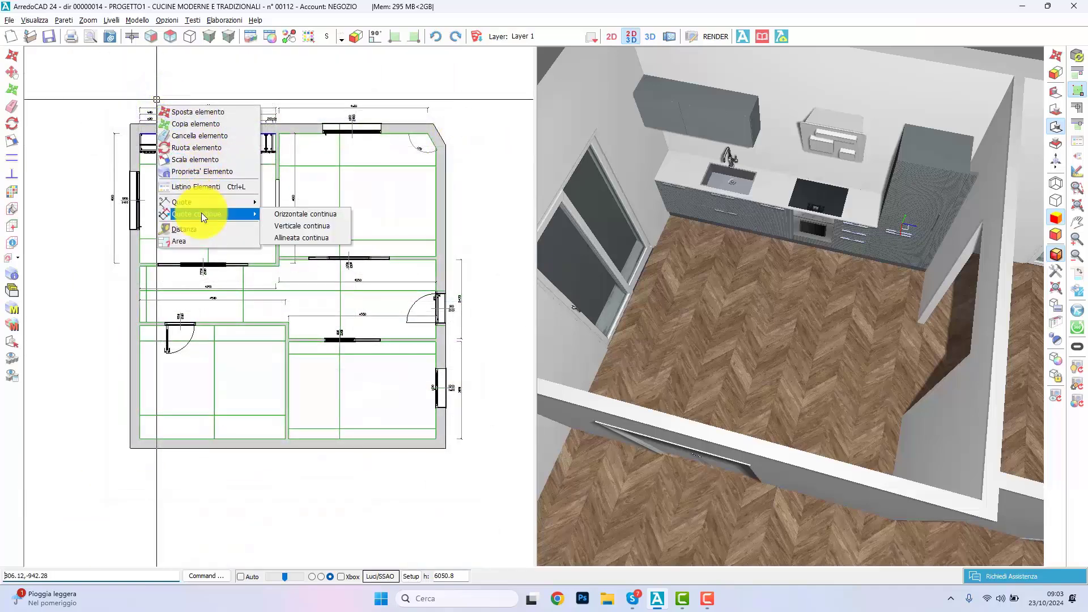
click(295, 223)
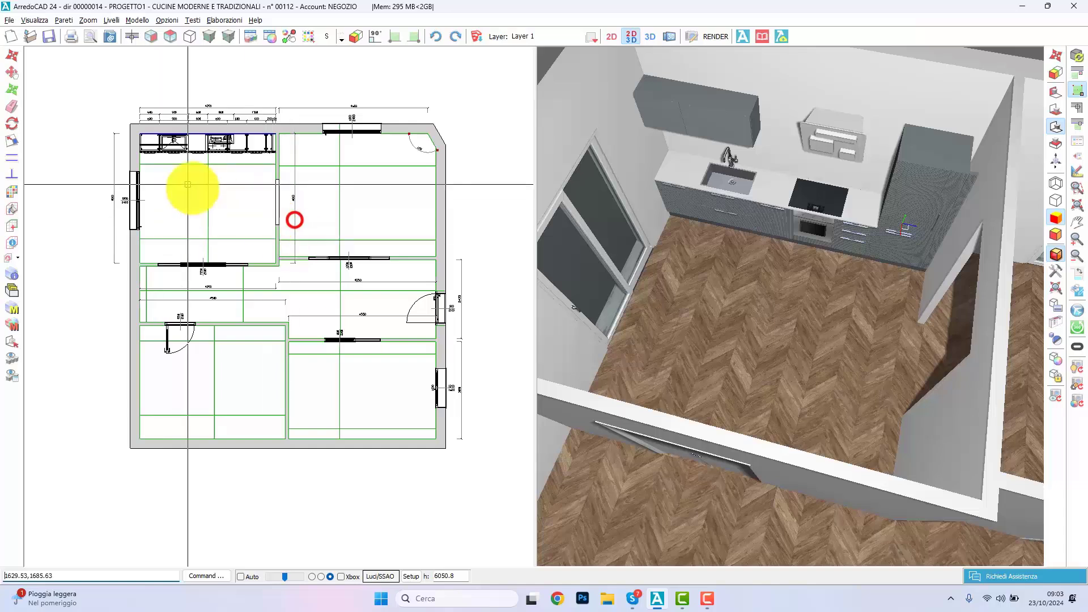
click(140, 134)
click(142, 263)
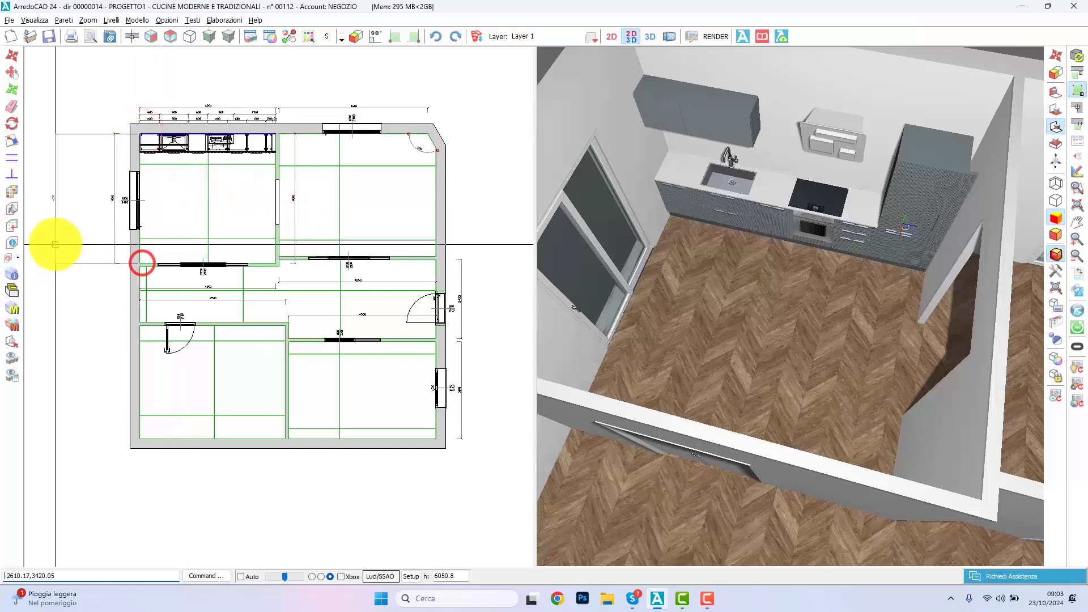
click(76, 240)
scroll(139, 258, up, 3)
click(140, 258)
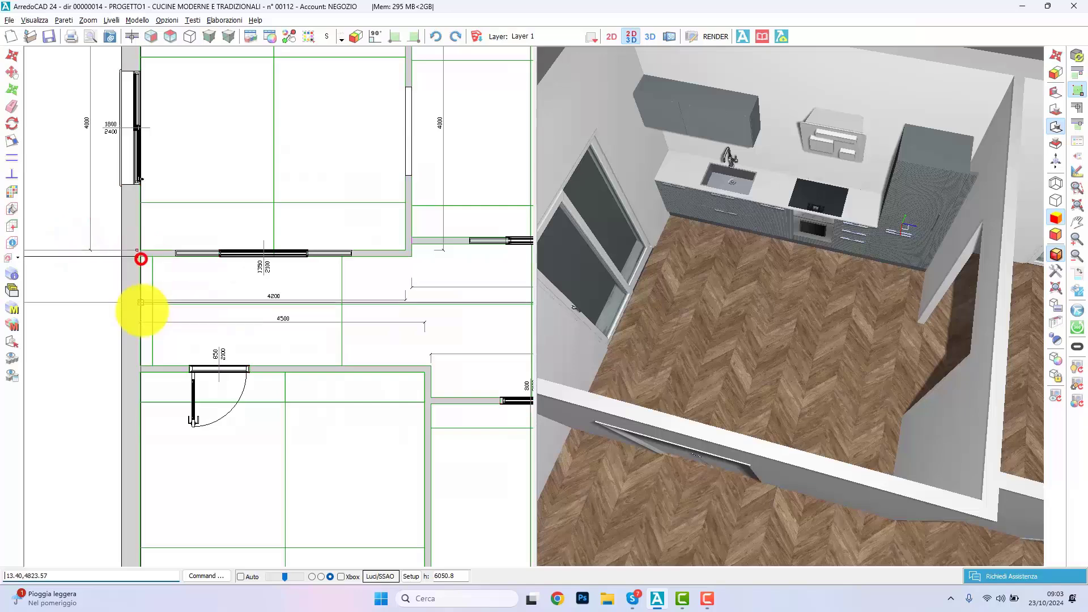
click(141, 367)
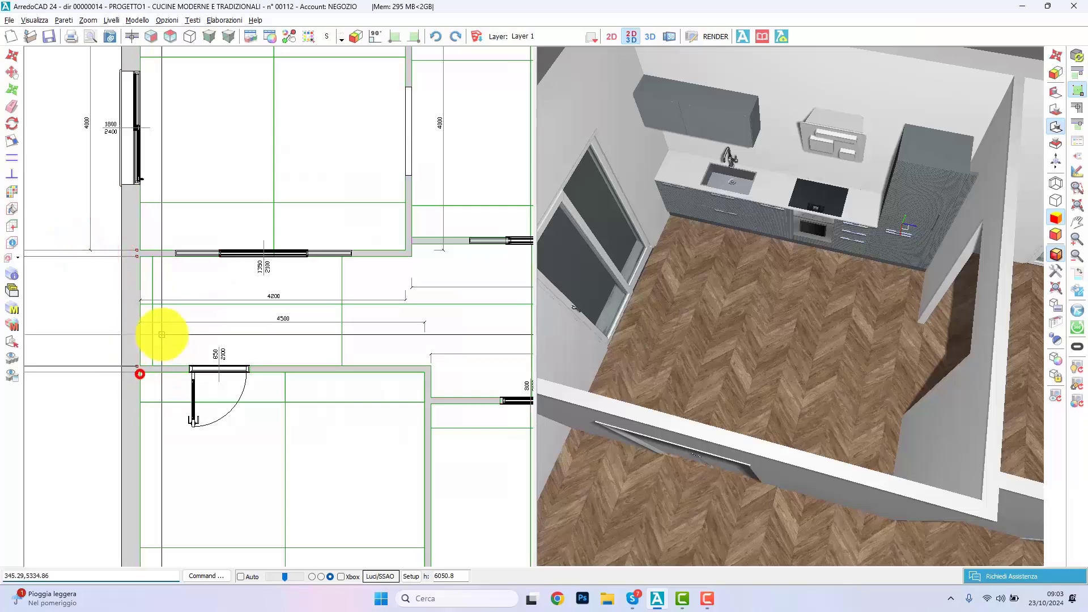
scroll(158, 335, down, 3)
click(158, 445)
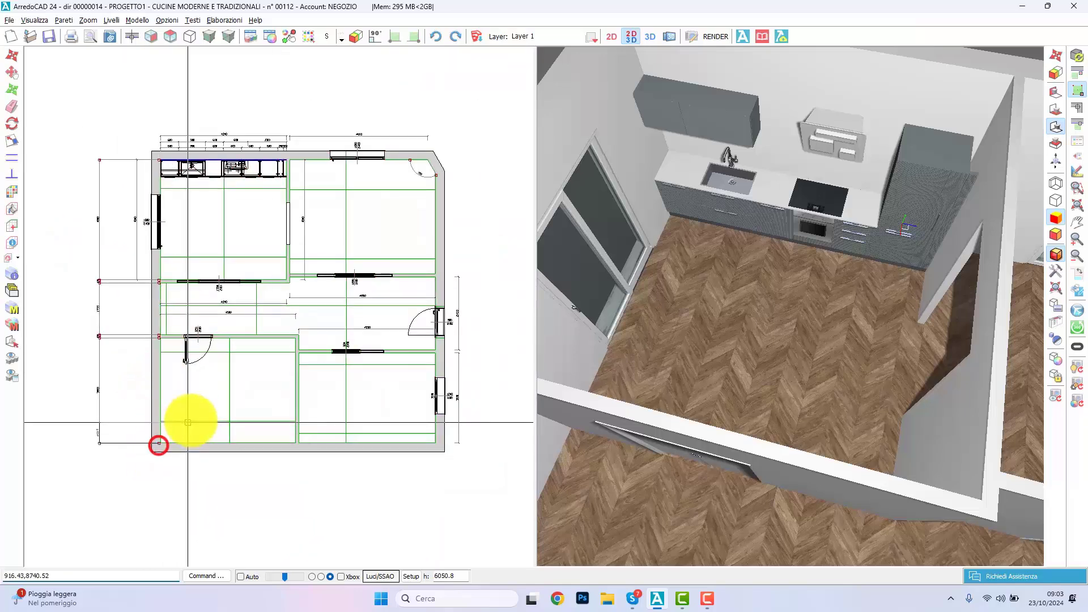
right_click(194, 413)
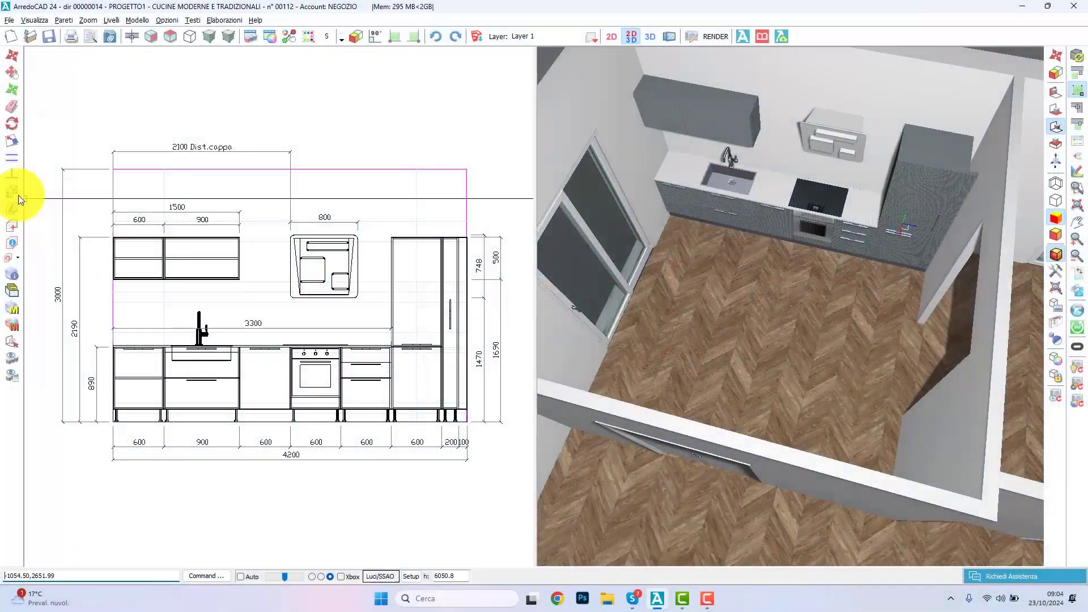
Step: Open the laying schemes for the kitchen elevation and load cladding GEO15 from the archive, filtered to RIVESTIMENTI and GEO with large rows
click(17, 195)
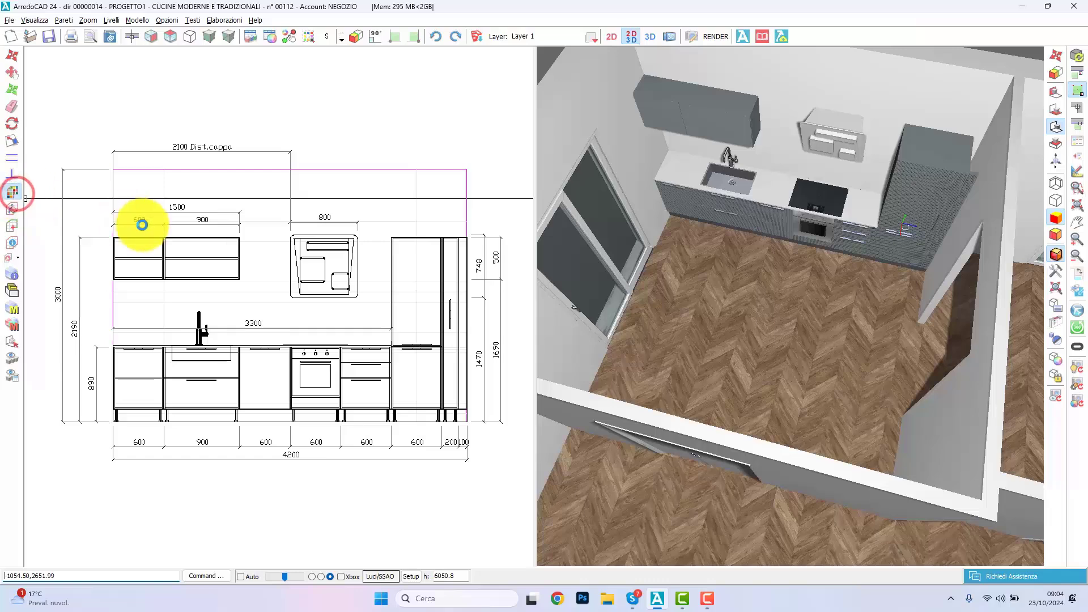
click(153, 190)
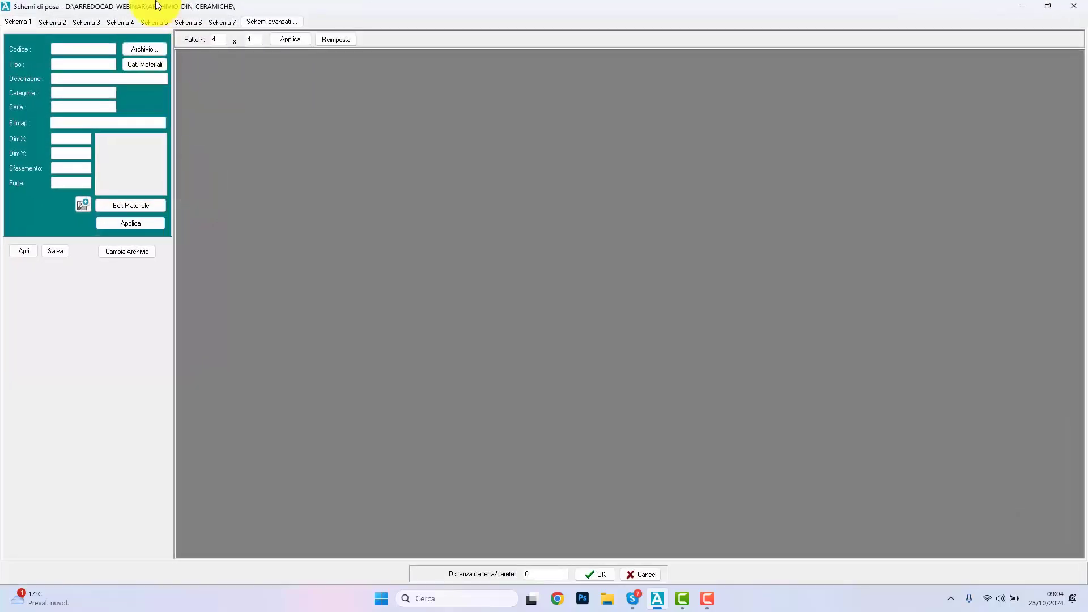
click(137, 44)
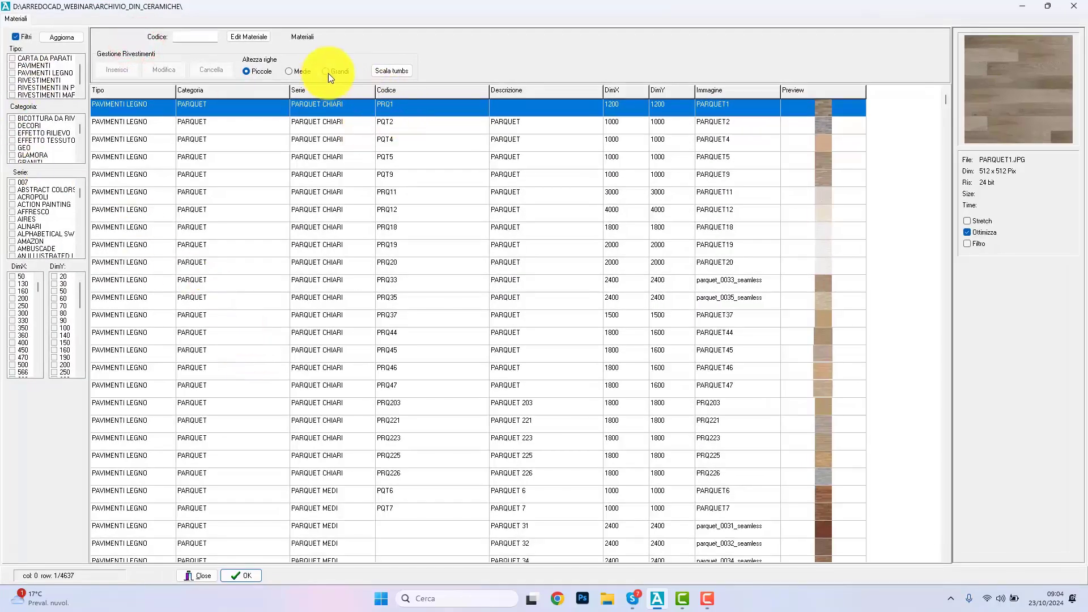
click(326, 72)
click(13, 81)
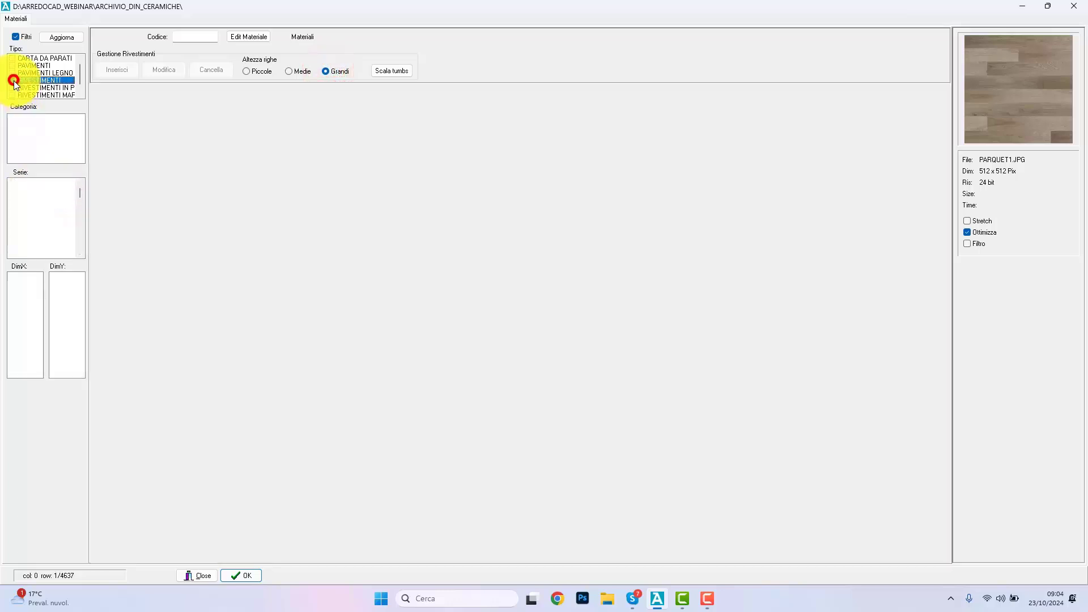
click(12, 126)
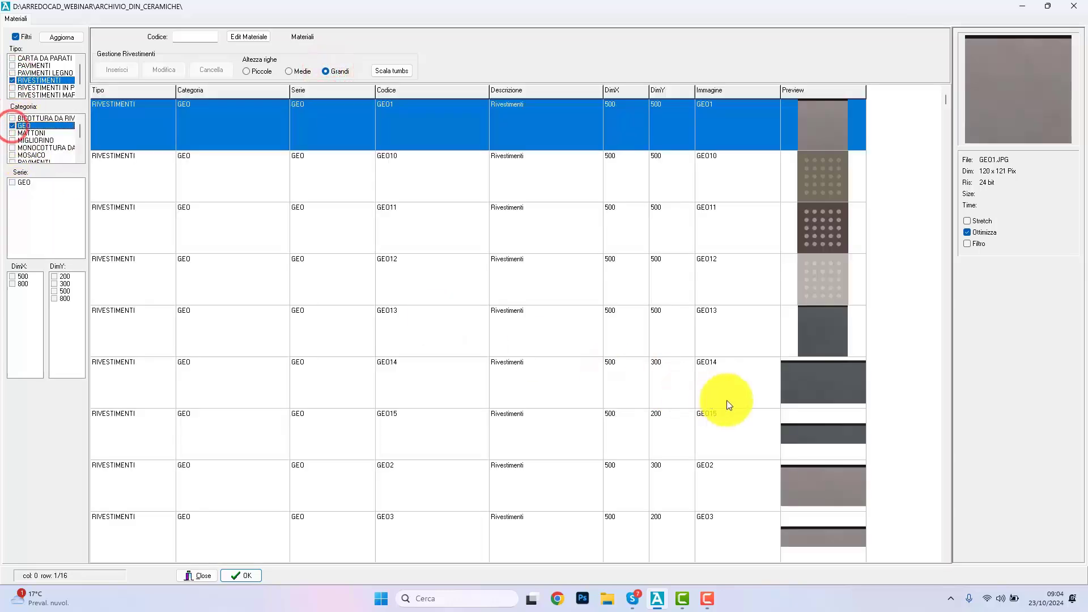
click(650, 381)
click(642, 446)
click(235, 576)
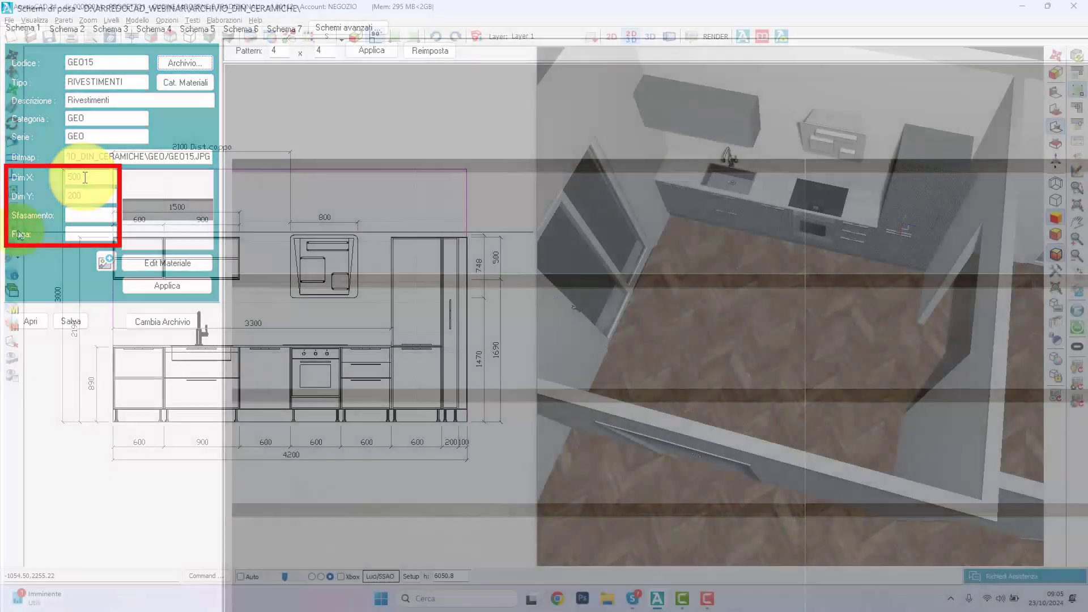
Step: Outline the splashback cladding between worktop and wall units up to the tall unit, set its direction along the worktop, and enter 4
click(12, 225)
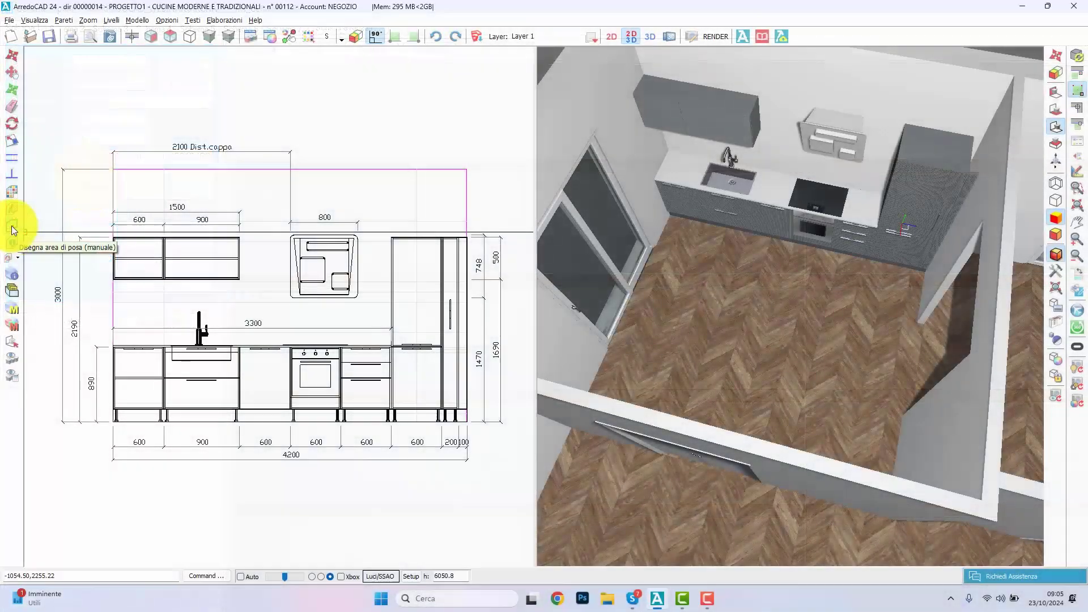
click(114, 346)
click(113, 278)
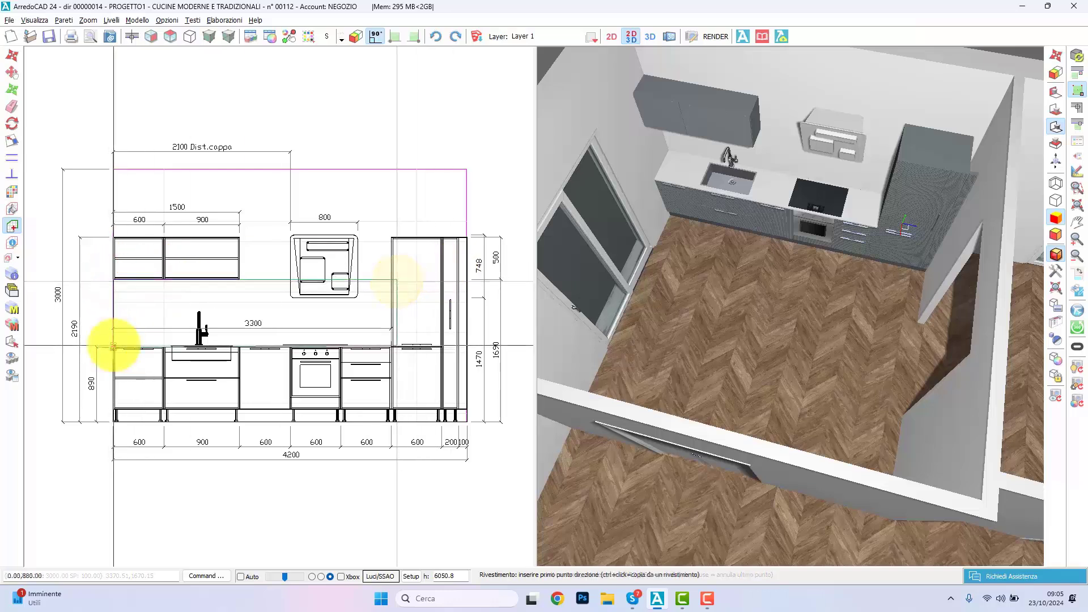
click(114, 345)
click(308, 355)
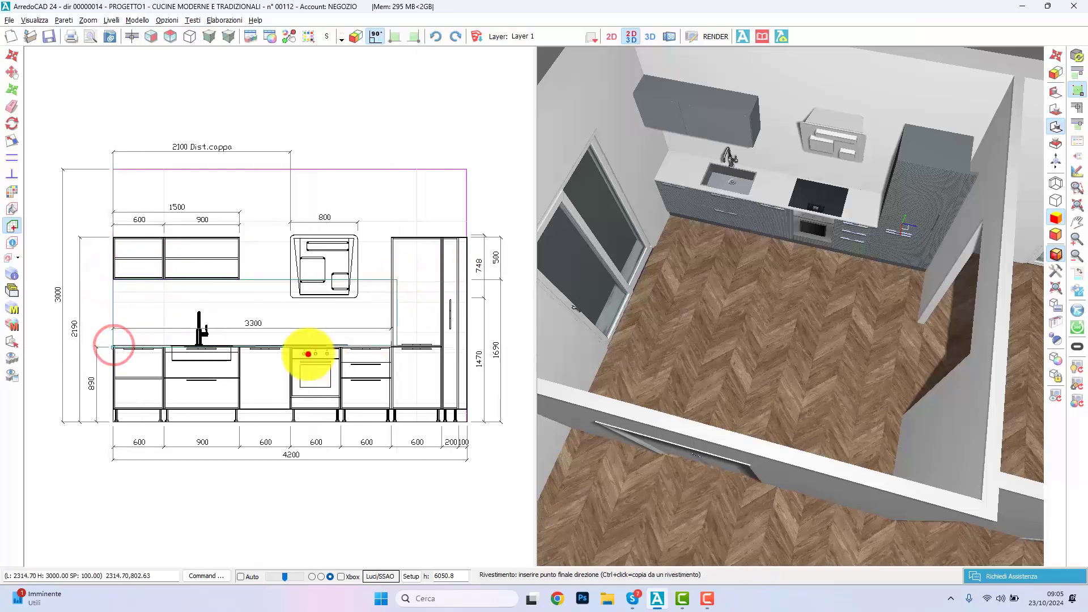
text(4)
click(521, 333)
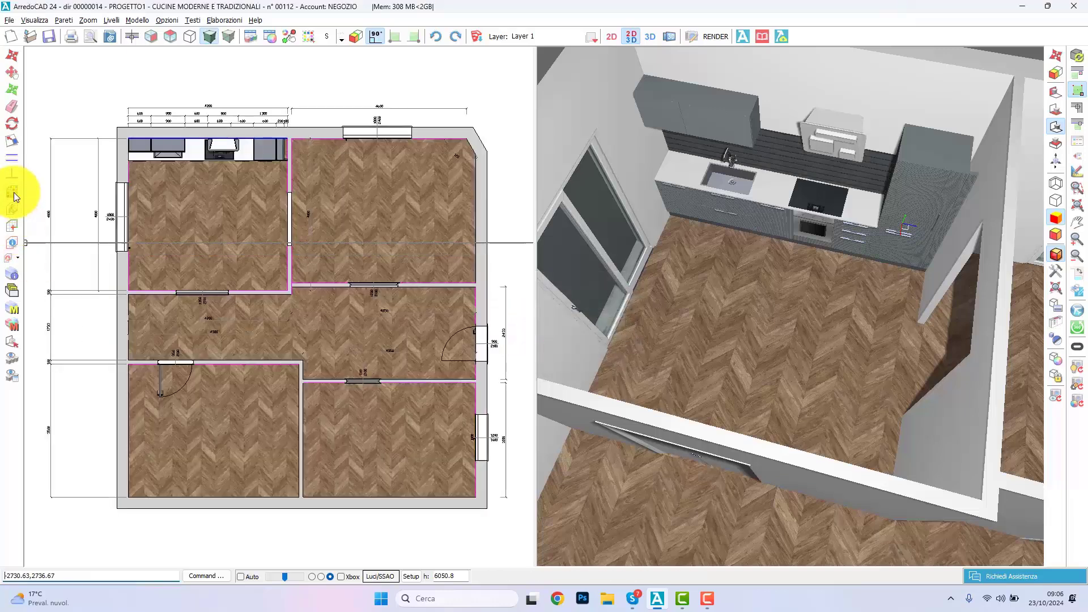
Step: Define laying scheme 6 with its first row at height 2400 in cladding GEO15, and apply it to the lower-right room
click(13, 192)
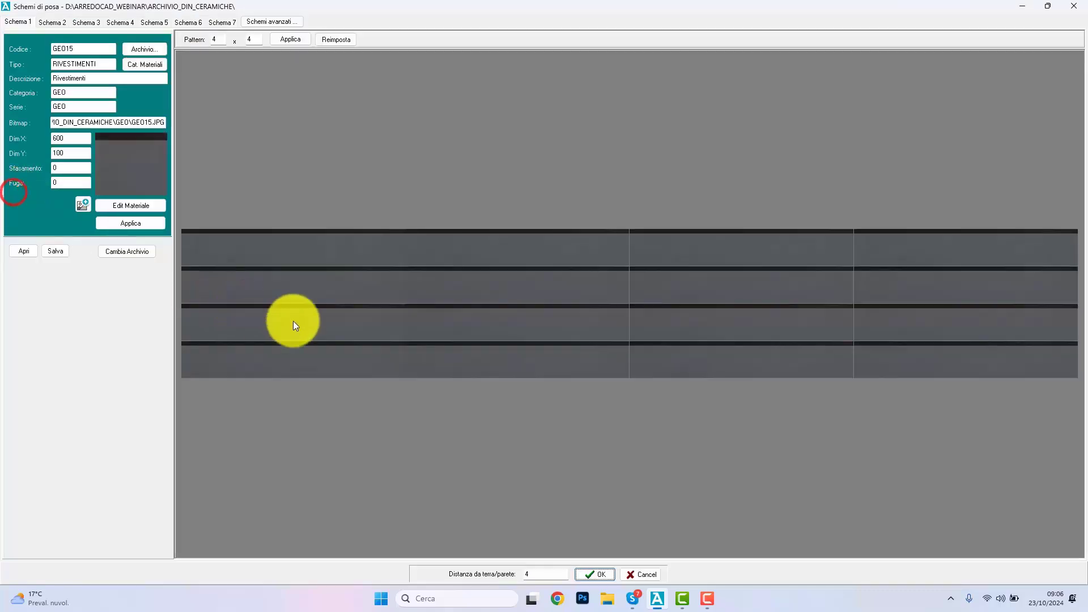
click(186, 19)
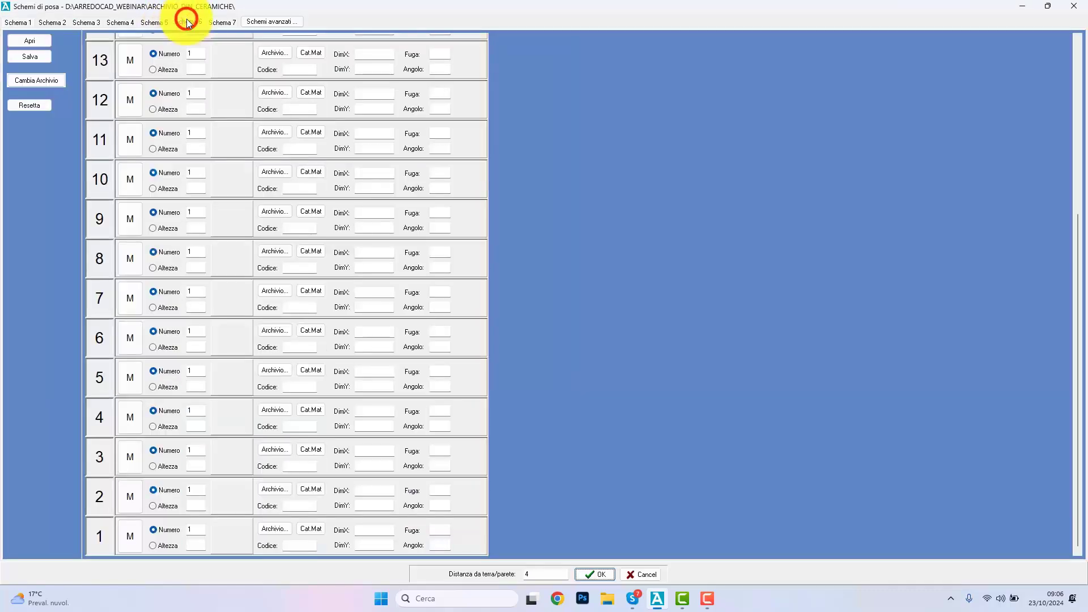
click(154, 546)
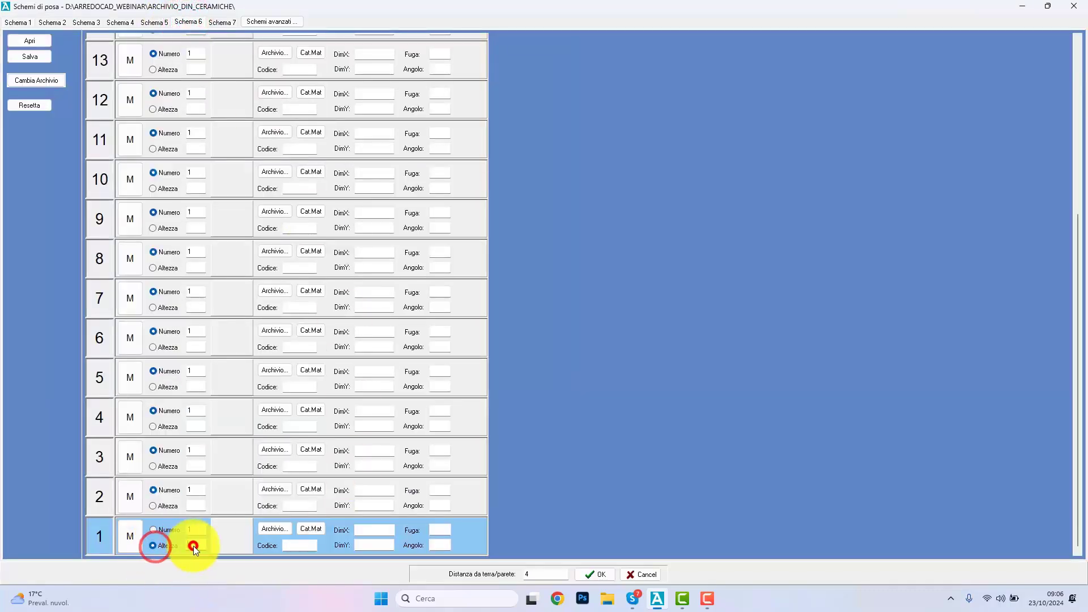
click(194, 545)
text(2400)
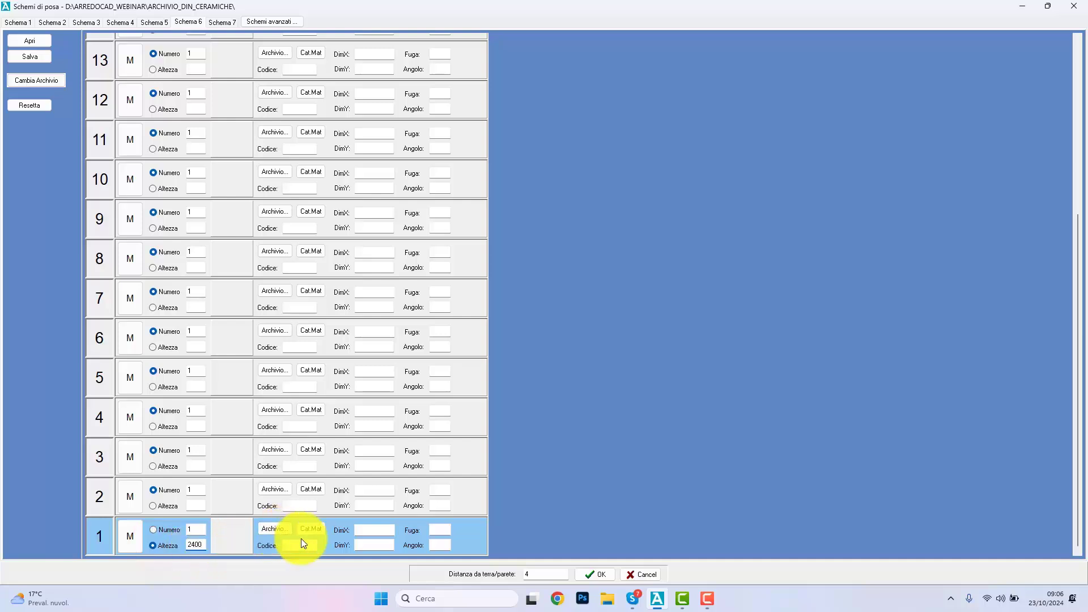
click(280, 529)
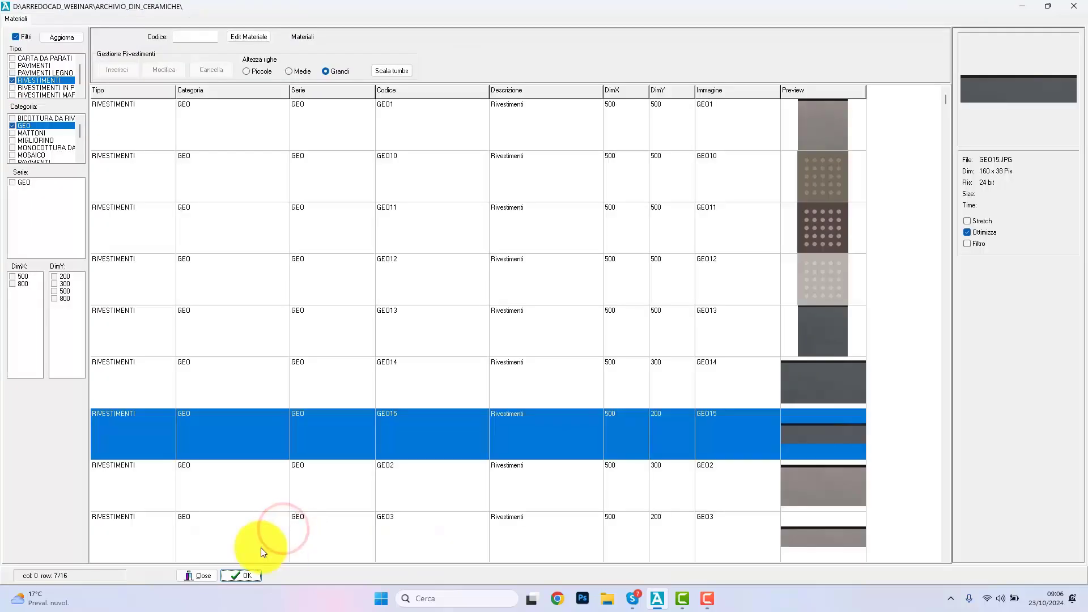
click(256, 578)
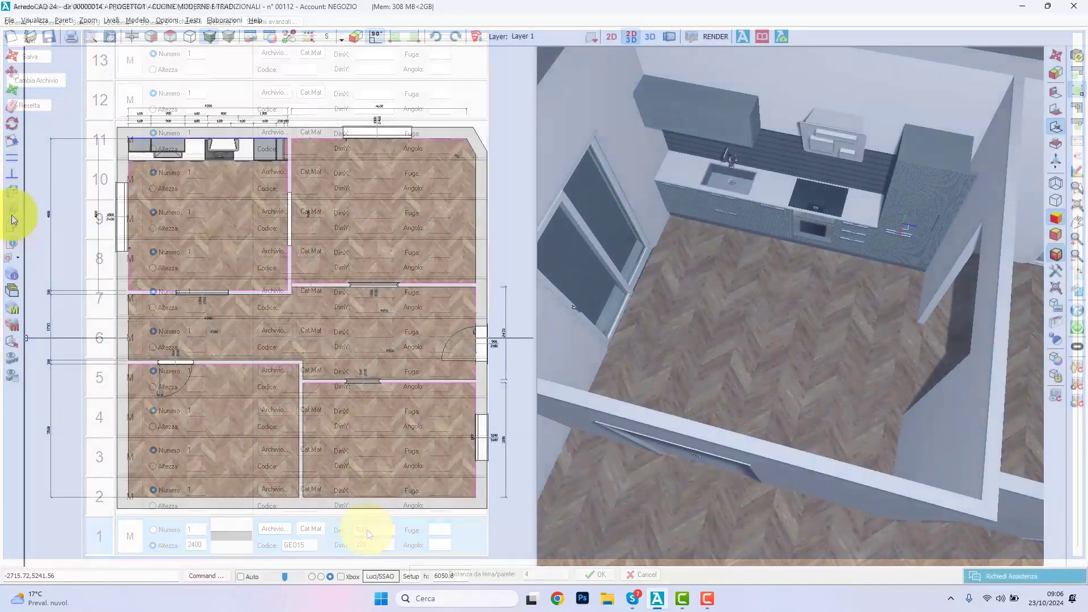
click(11, 208)
click(372, 430)
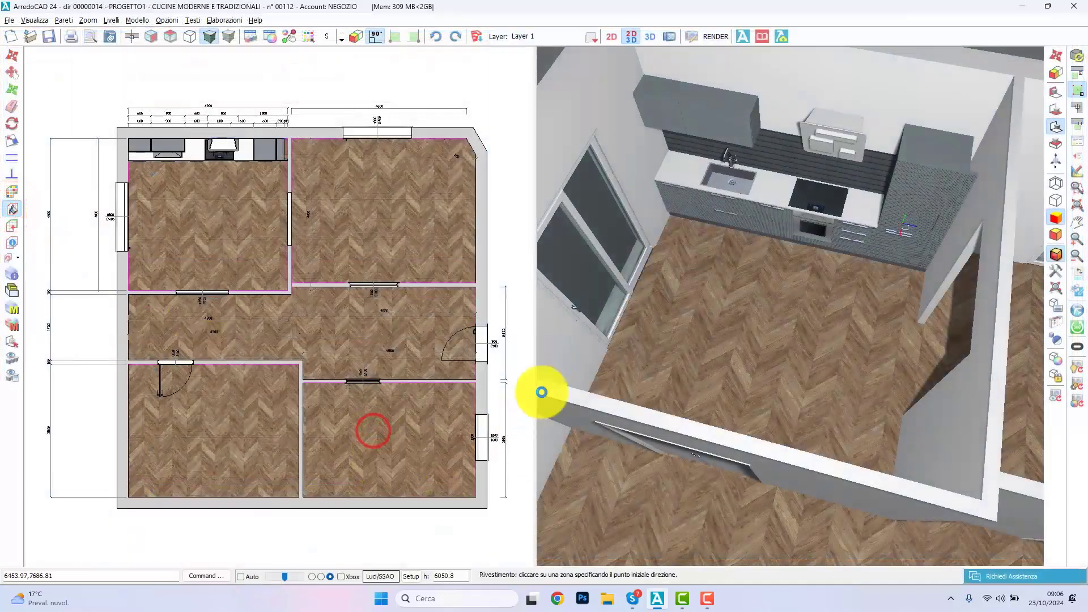
Step: Start colouring walls in wall management and pick the kitchen's window wall
mouse_move(649, 294)
right_down()
mouse_move(792, 310)
mouse_move(776, 300)
right_up()
click(1075, 173)
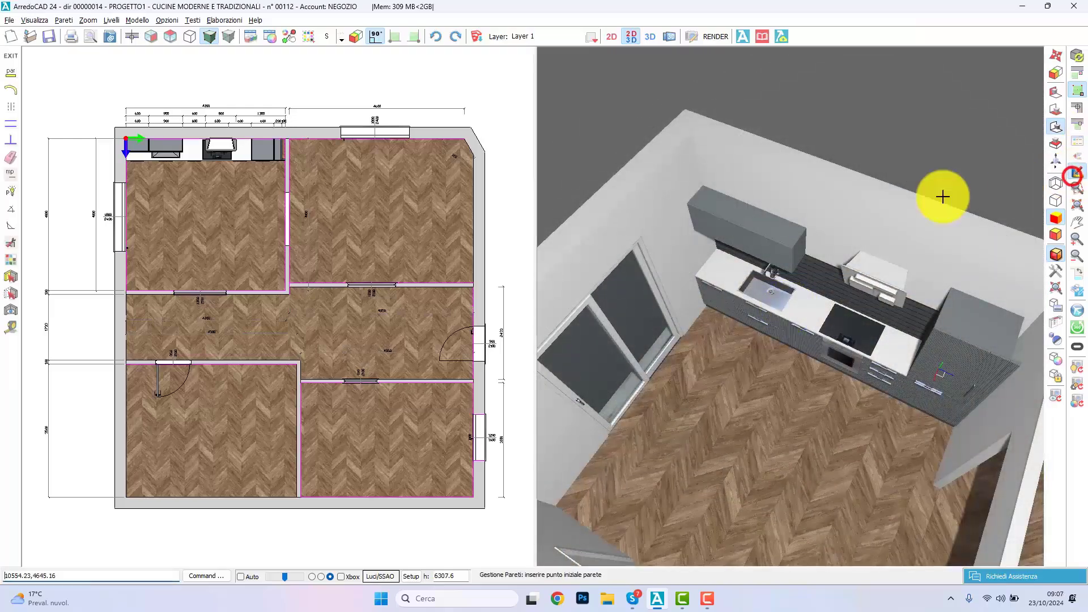
click(11, 258)
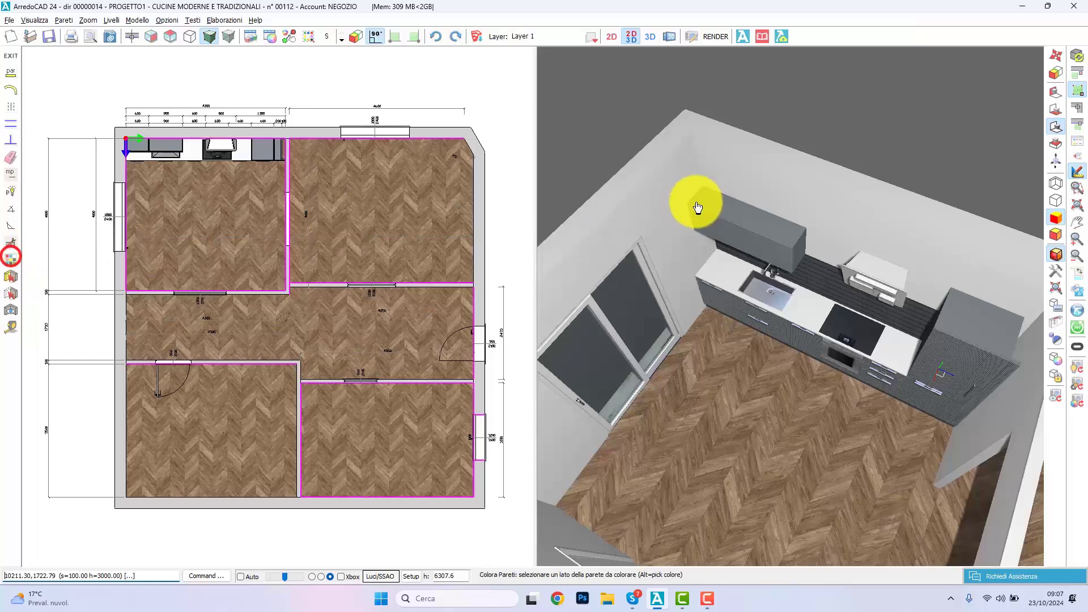
click(661, 209)
Step: Mix a dark purple of RGB 64, 51, 79 as a trial colour for the window wall
click(323, 215)
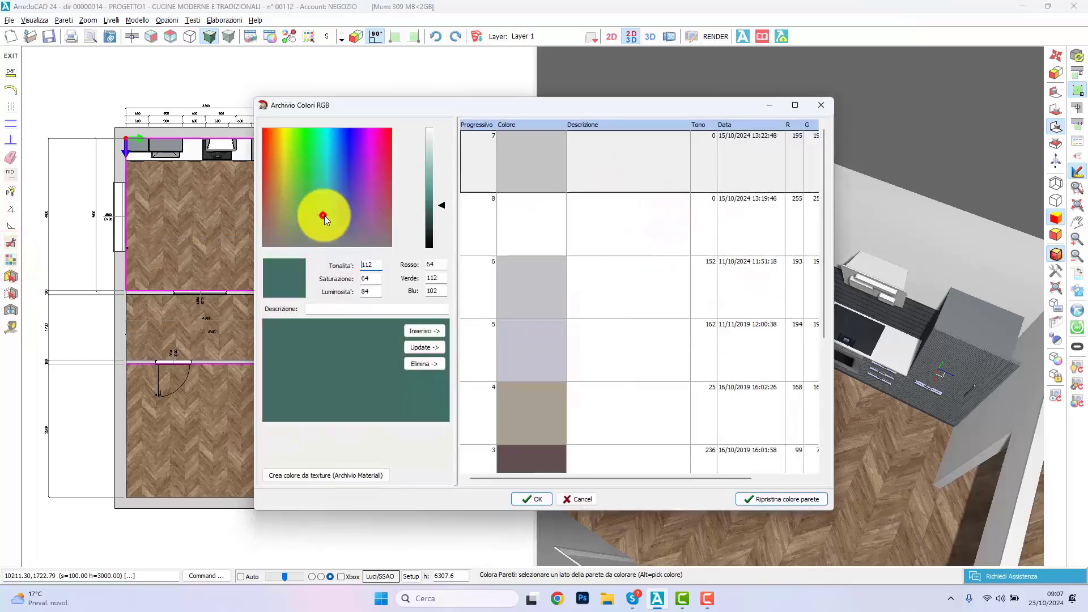
click(359, 222)
click(429, 177)
click(429, 216)
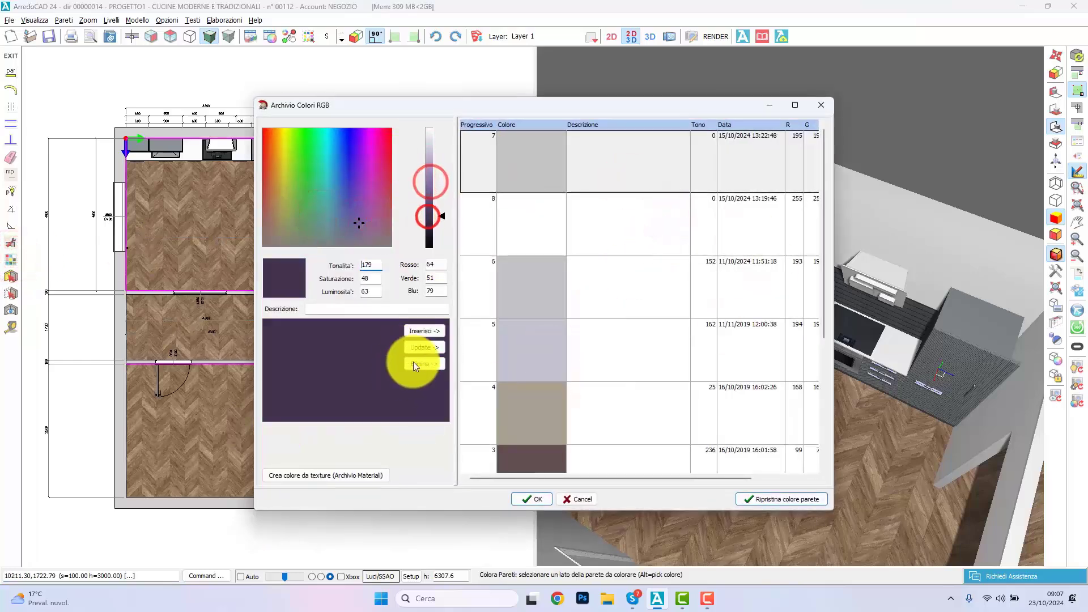
Step: Start creating the colour from a texture and open the lacquered colours folder RAL OPACHI GRADAZIONE GRIGIO
click(334, 476)
double_click(60, 185)
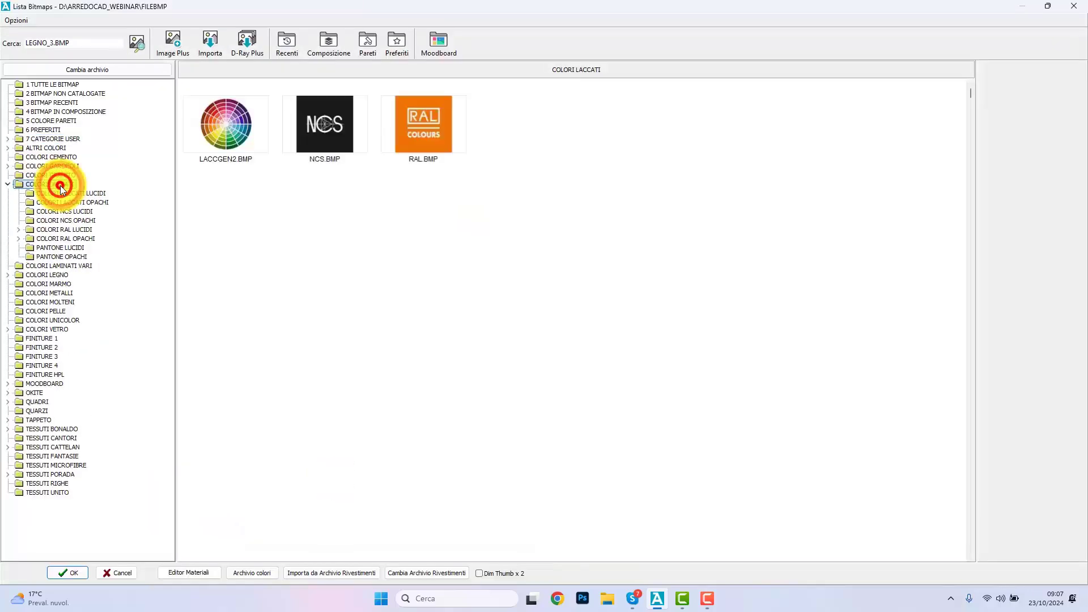
double_click(86, 237)
click(120, 275)
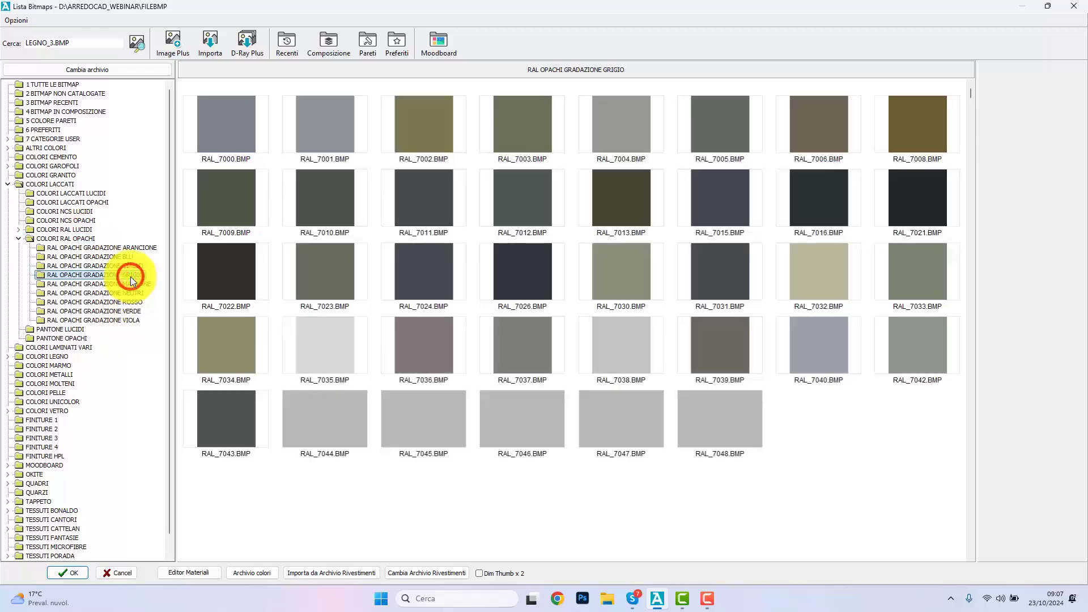
click(217, 41)
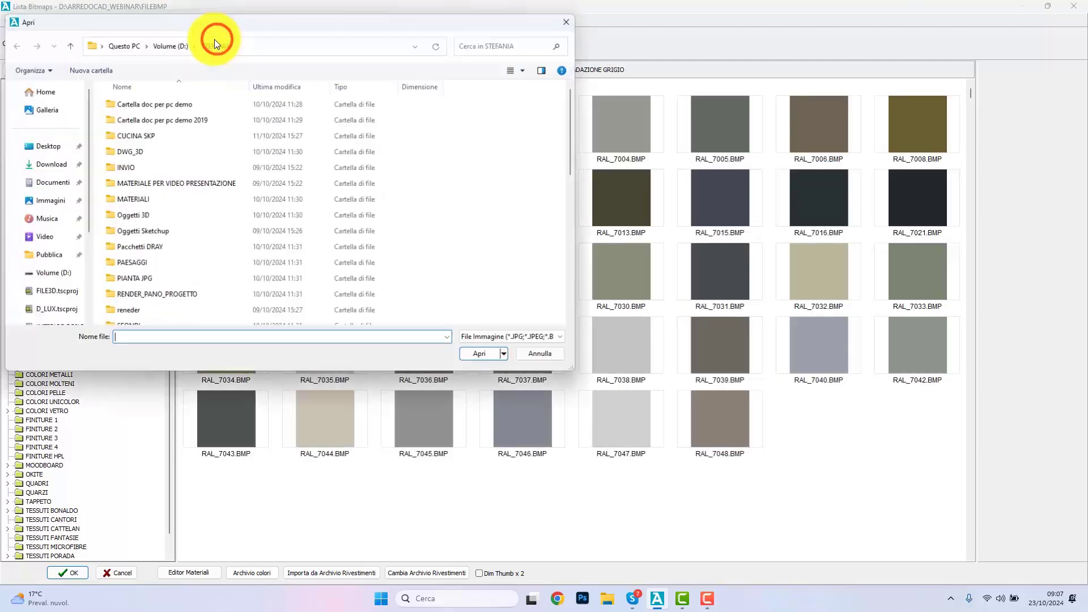
scroll(157, 236, down, 10)
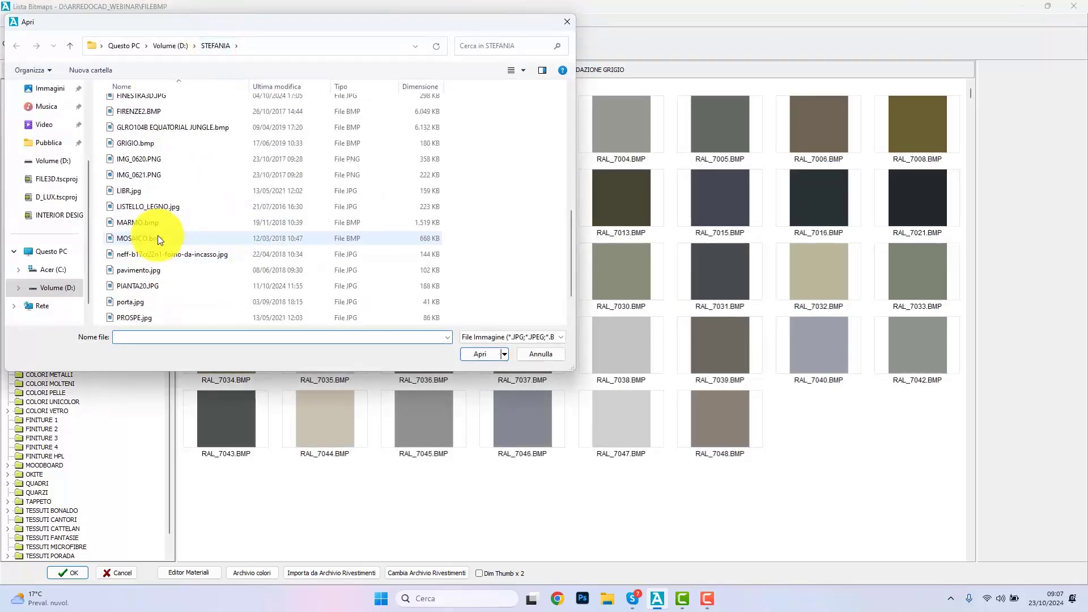
click(550, 359)
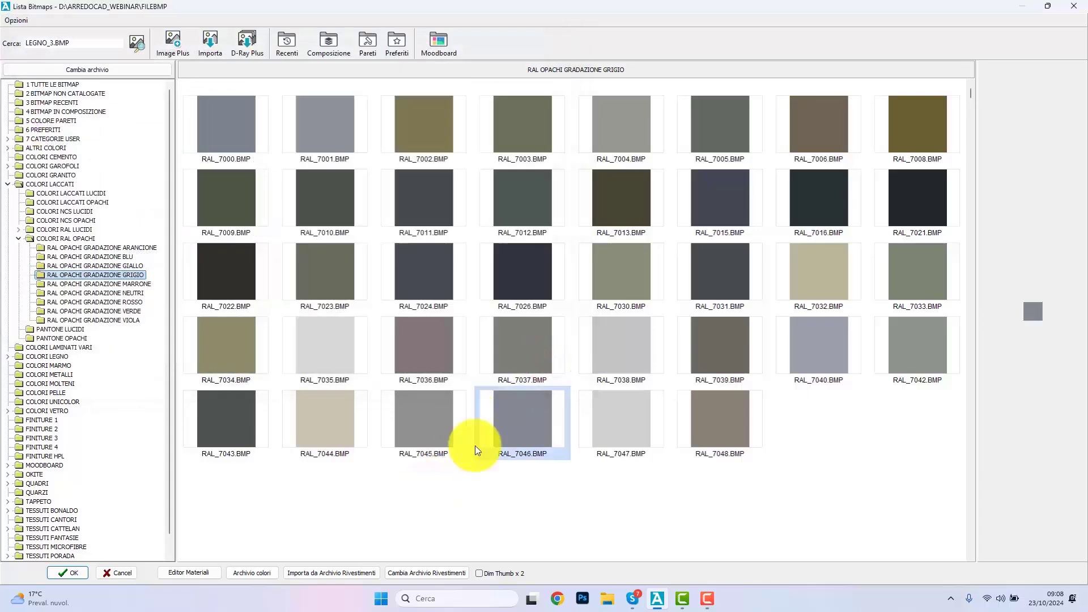
Step: Choose RAL_7045, add it to the RGB colour archive and apply it to the kitchen's window wall
click(451, 435)
click(83, 573)
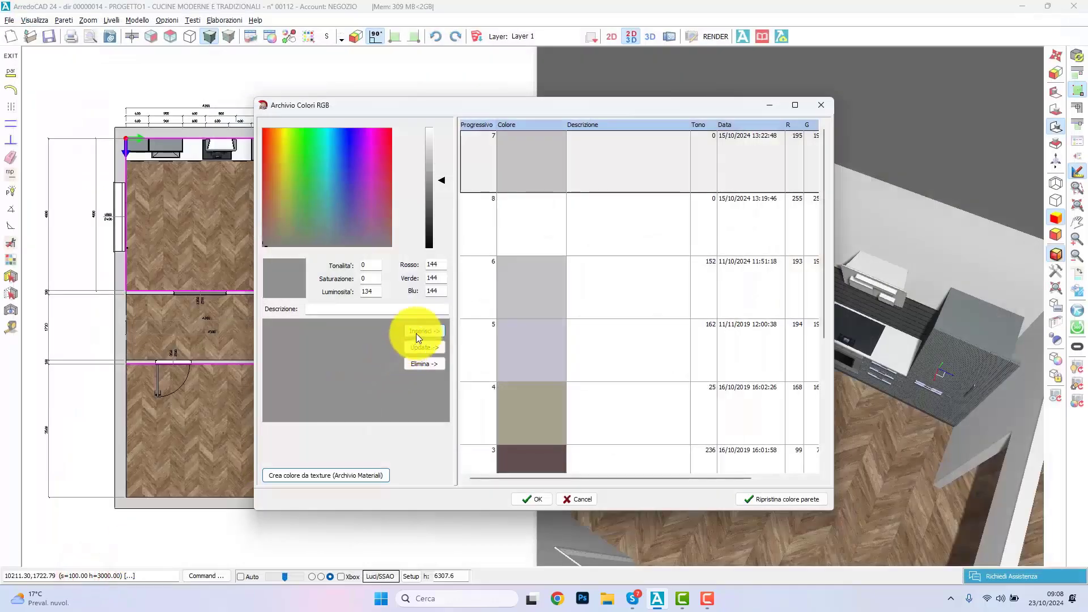
click(419, 331)
click(608, 164)
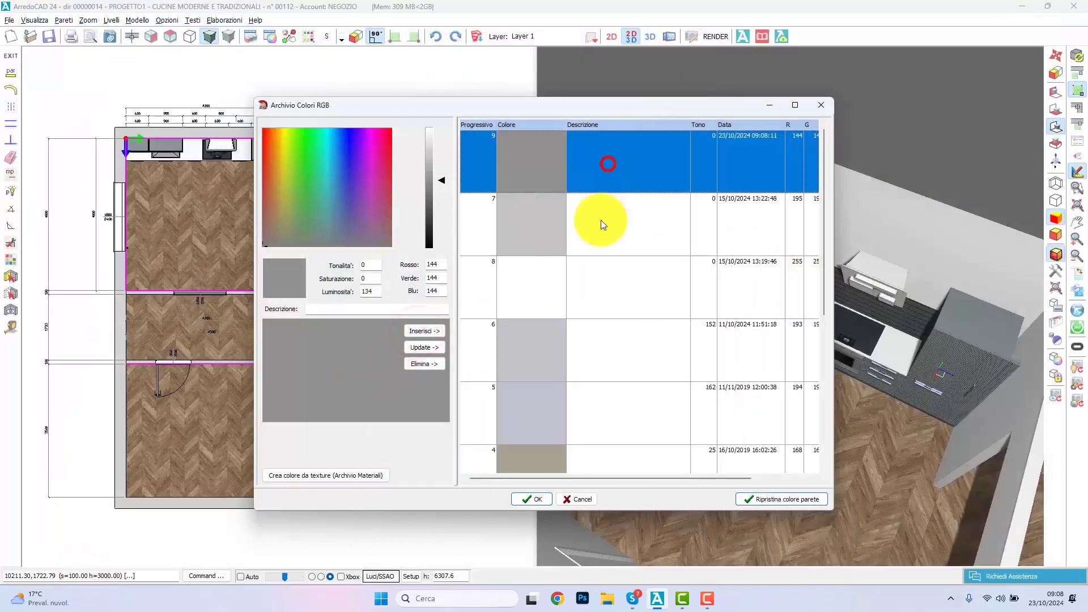
click(537, 498)
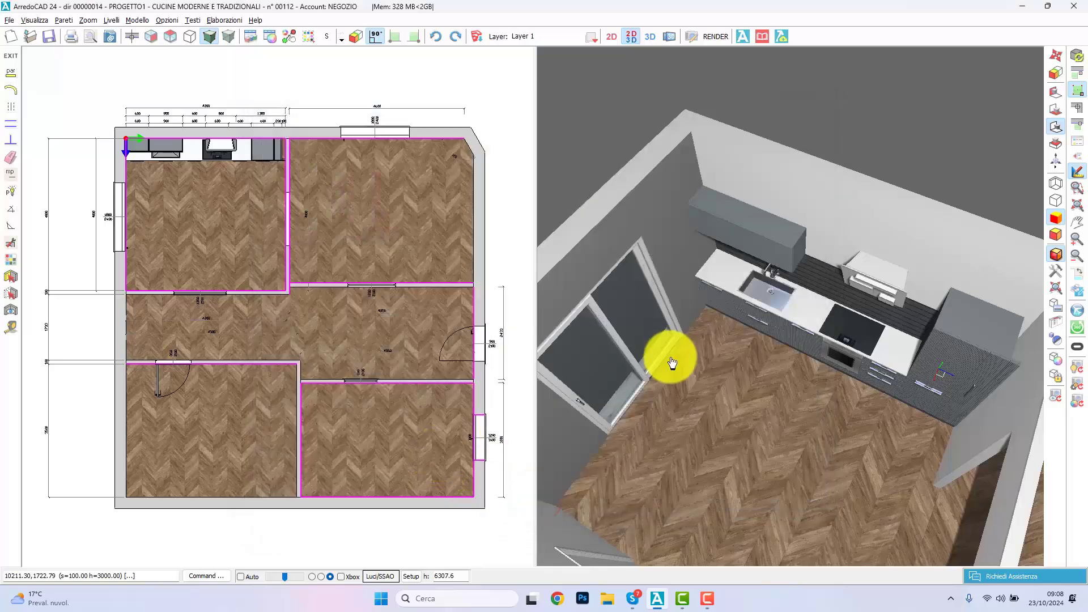
Step: Apply the saved grey of RGB 144, 144, 144 to the wall behind the kitchen units and the side wall beside the tall units
click(759, 231)
click(789, 206)
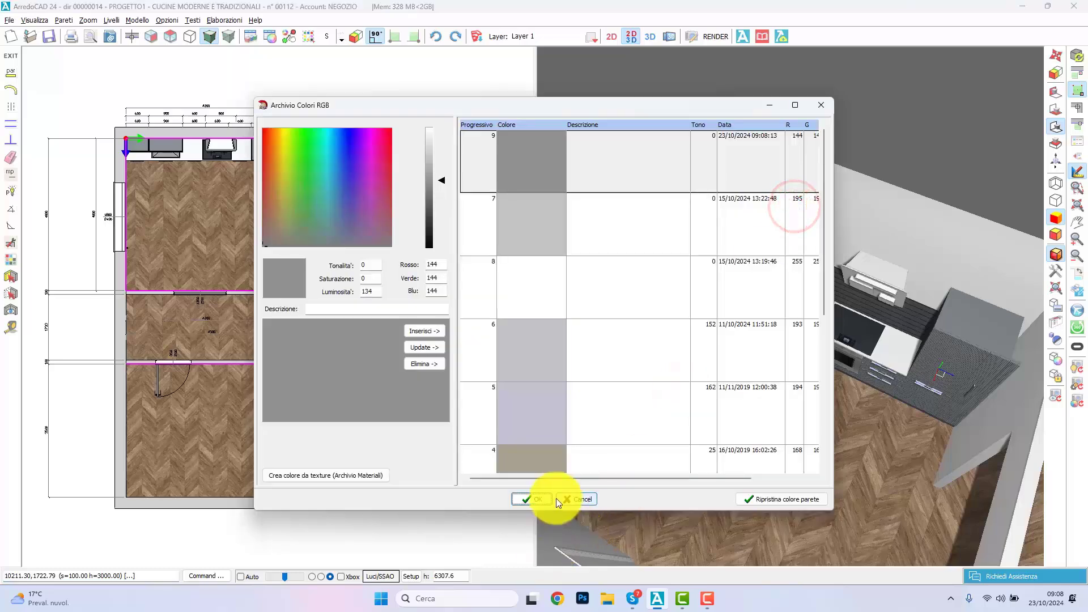
click(536, 501)
right_drag(702, 441, 791, 307)
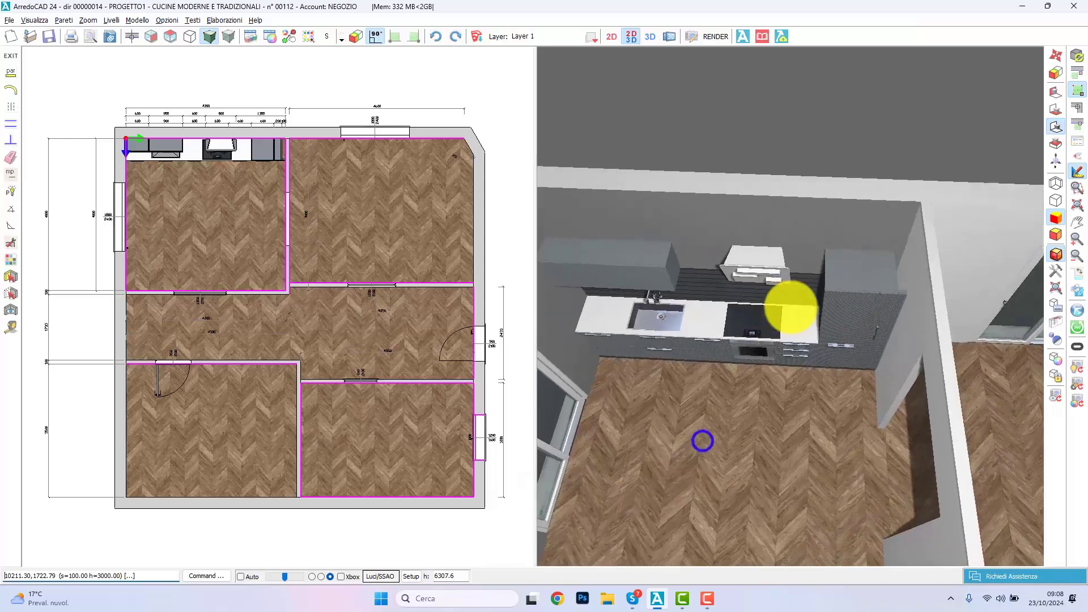
click(919, 315)
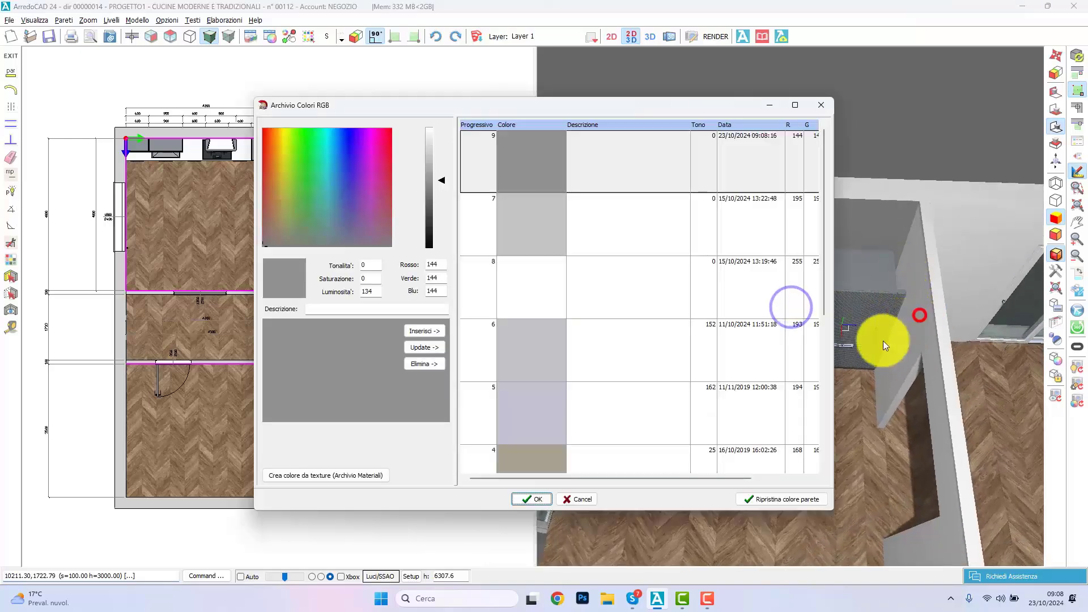
click(532, 499)
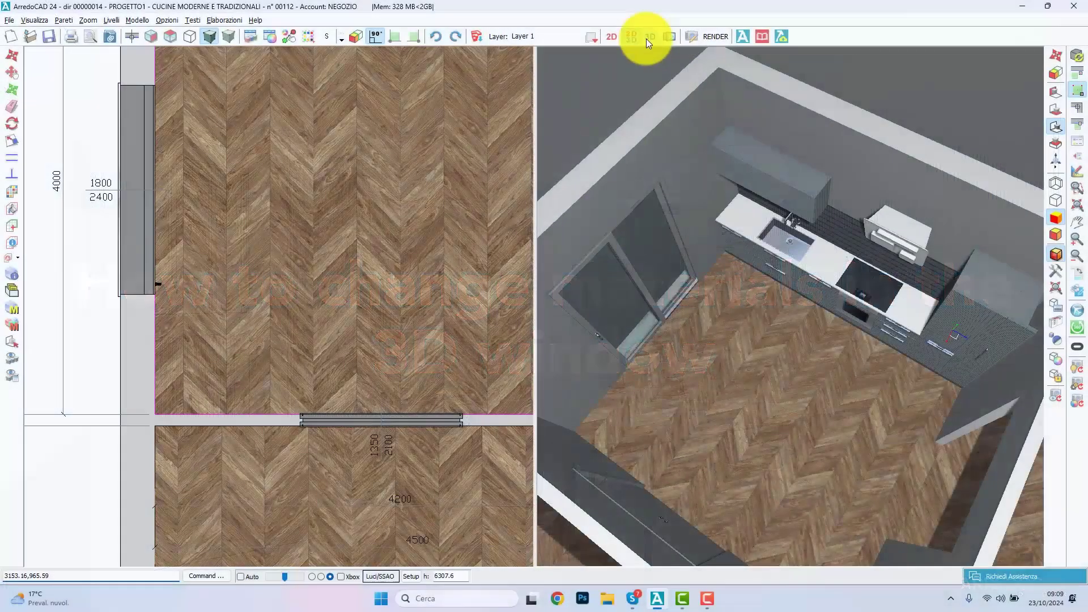
Step: Show only the 3D view and apply the CARRARA marble from COLORI MARMO to the kitchen worktop
click(647, 38)
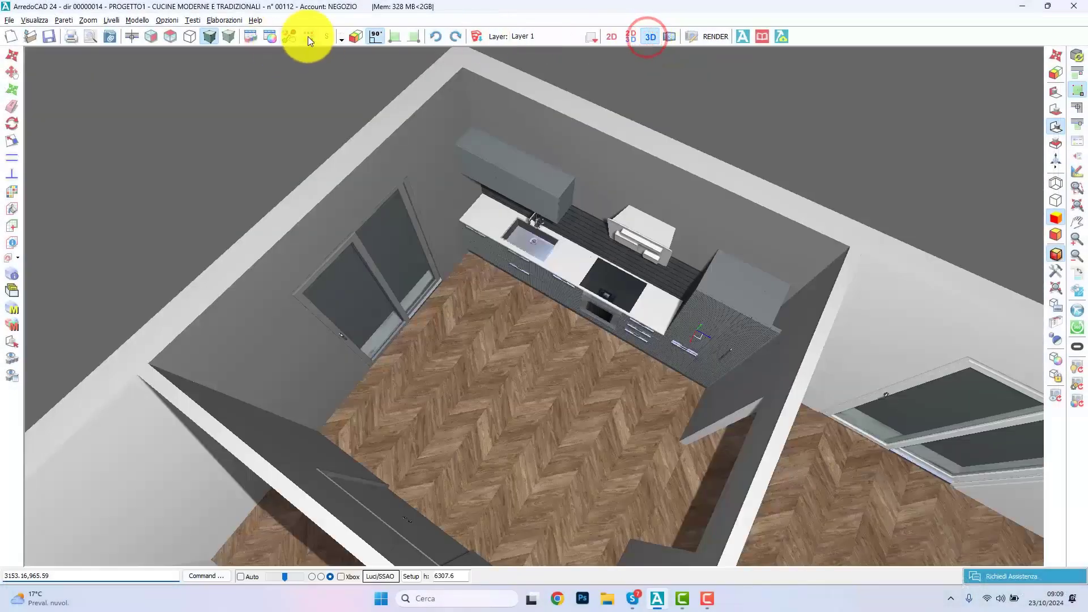
click(284, 37)
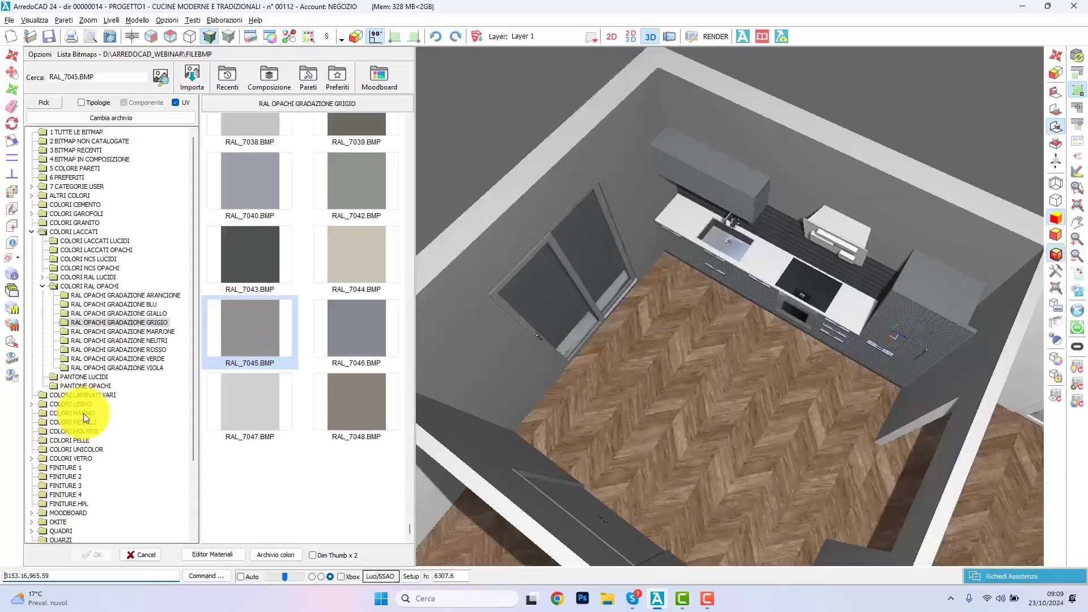
click(83, 412)
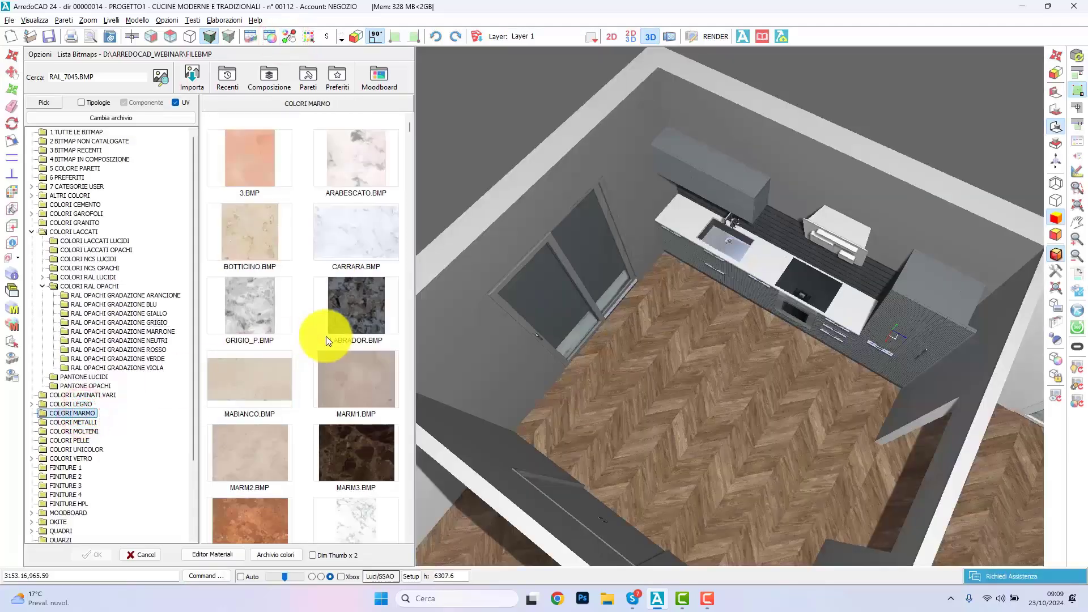
click(349, 233)
click(761, 262)
right_click(517, 451)
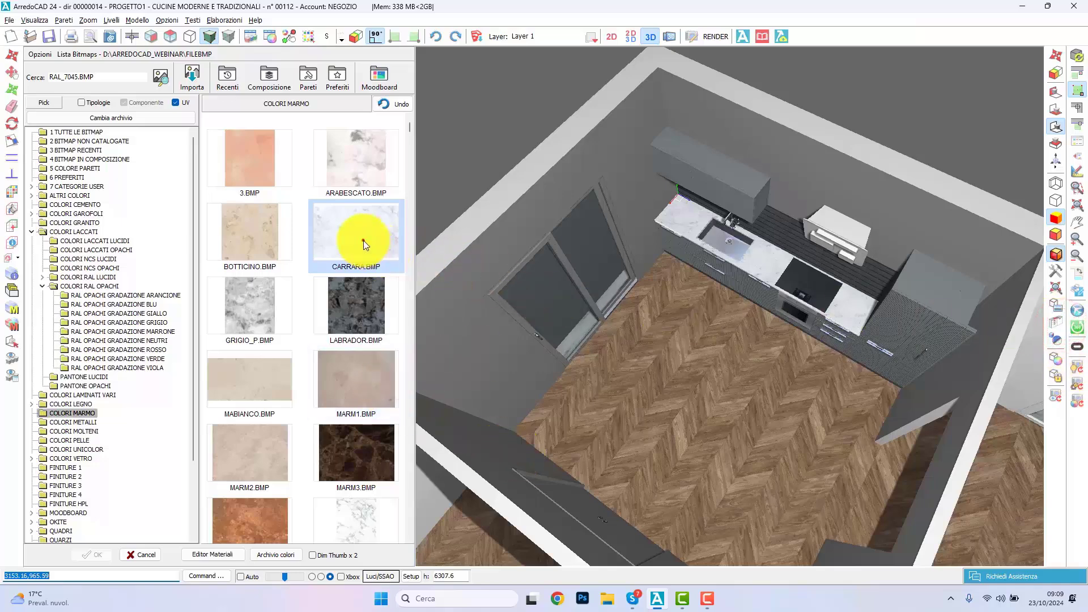
scroll(729, 311, up, 10)
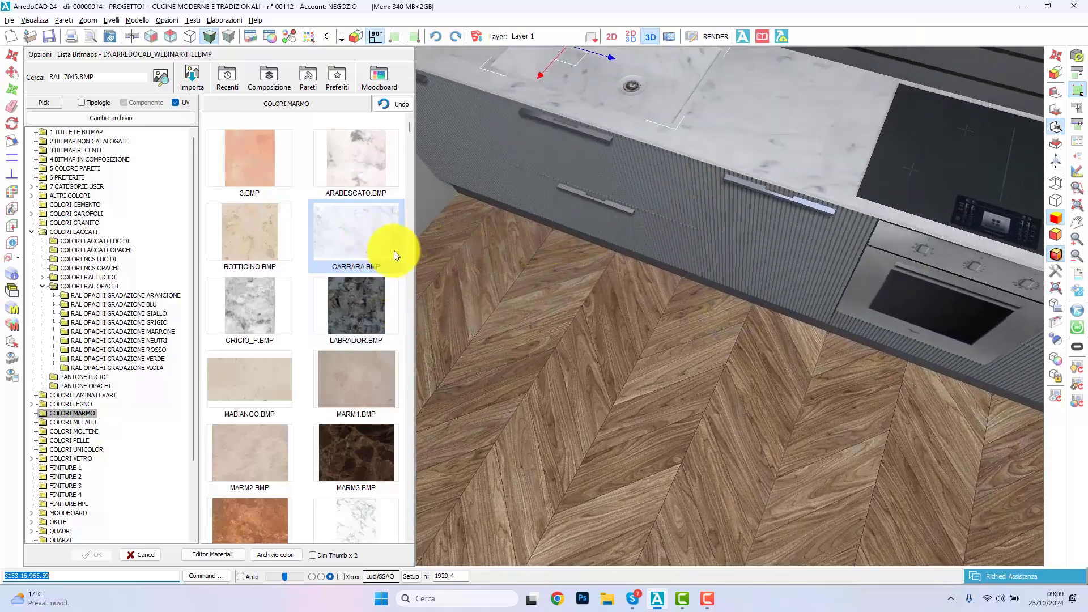
right_drag(670, 143, 729, 304)
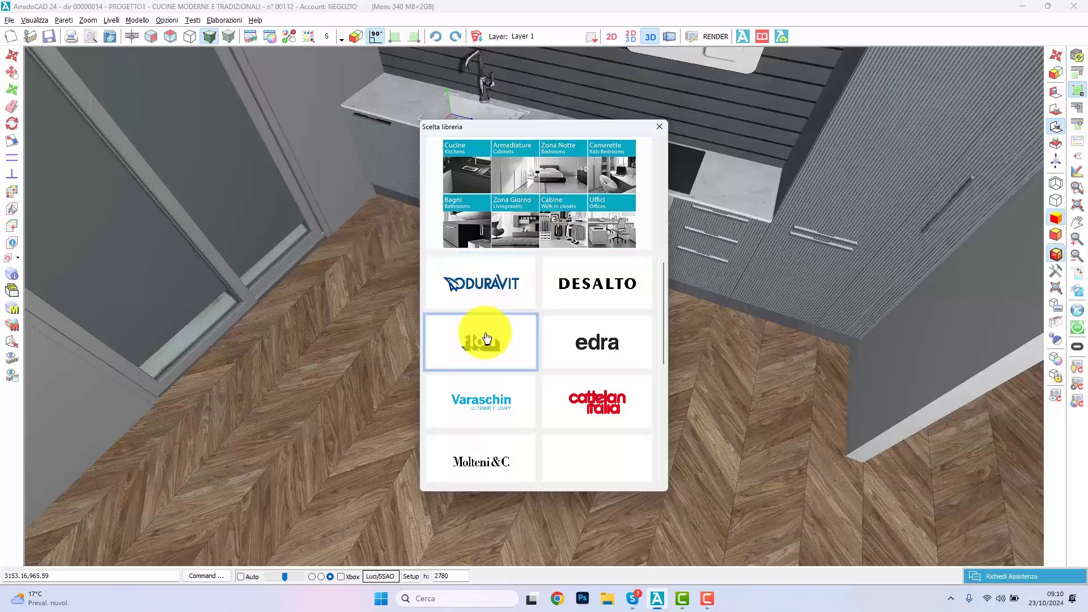
Step: Switch to the Molteni&C library and open the ARC series of its TAVOLI models
scroll(481, 345, down, 2)
click(478, 369)
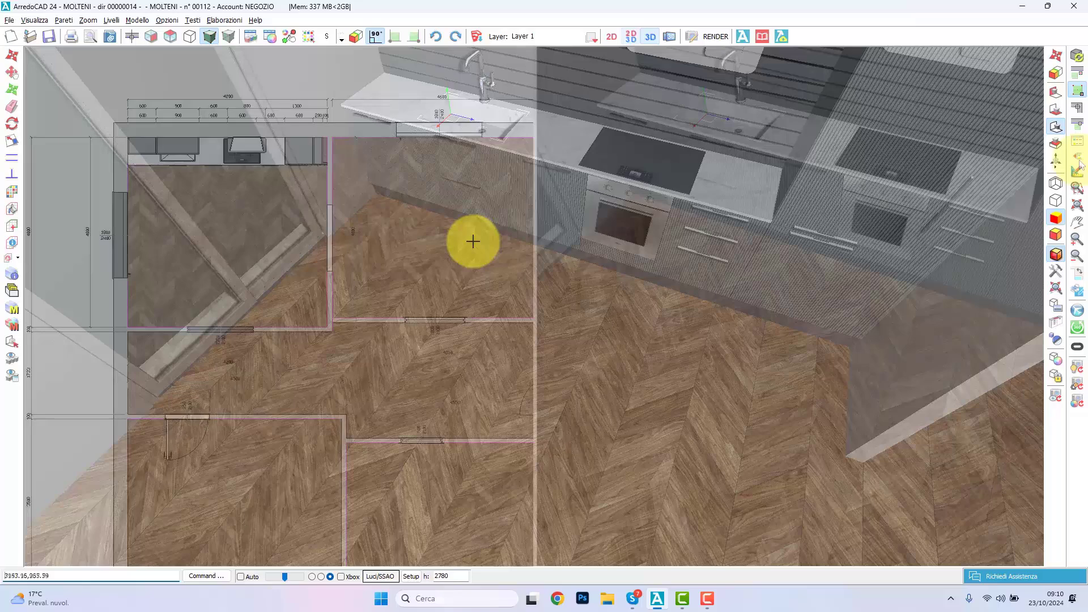
click(1077, 155)
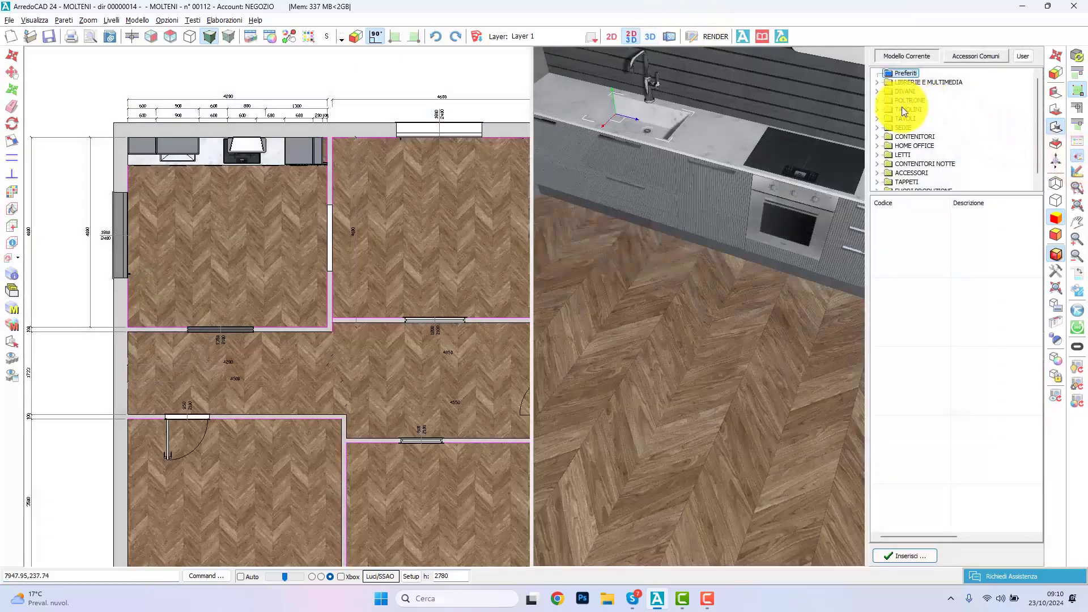
double_click(901, 116)
click(911, 109)
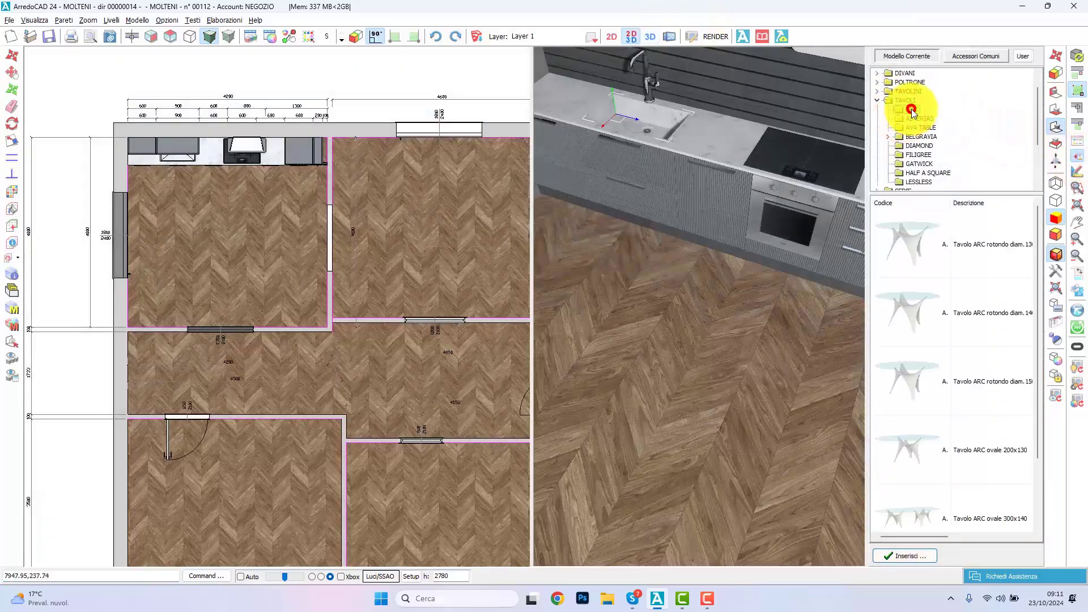
Step: Place the second round ARC table in the middle of the kitchen, with a CEMENTO BIANCO structure and a white marble top
click(952, 295)
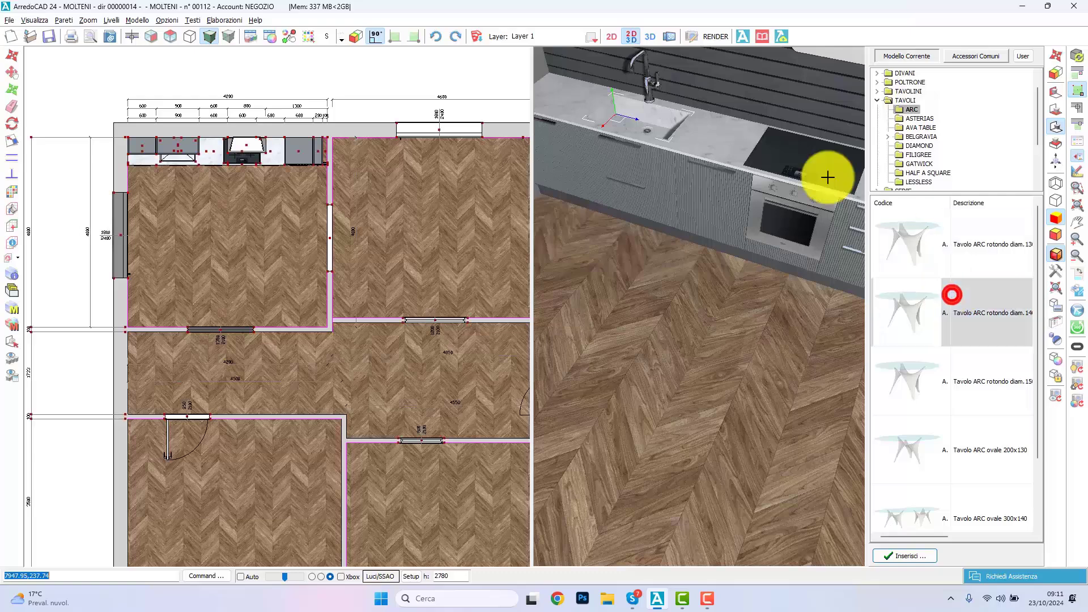
click(189, 205)
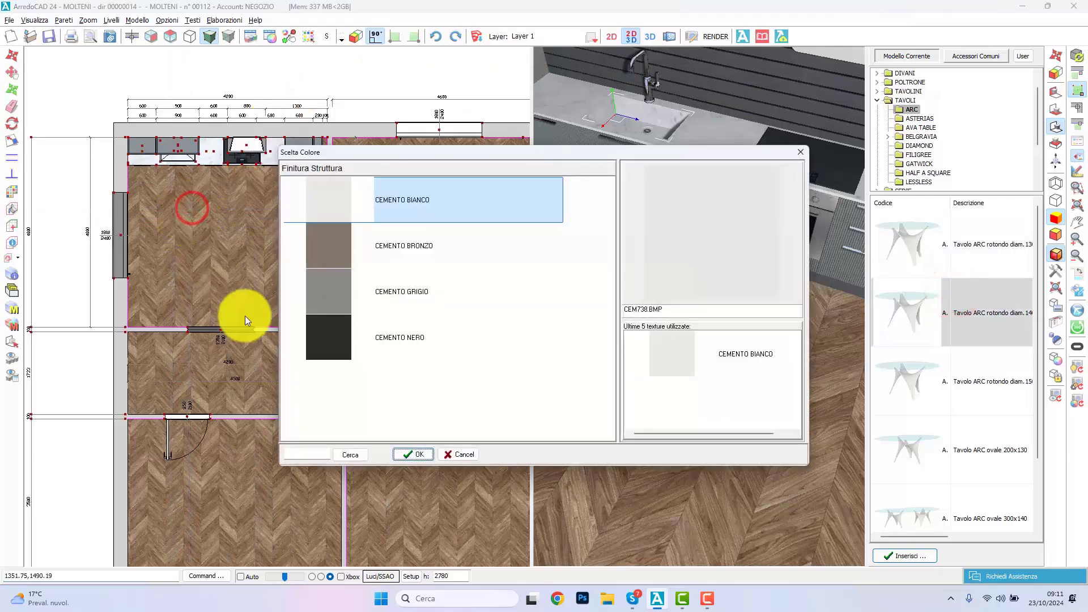
double_click(422, 214)
double_click(403, 329)
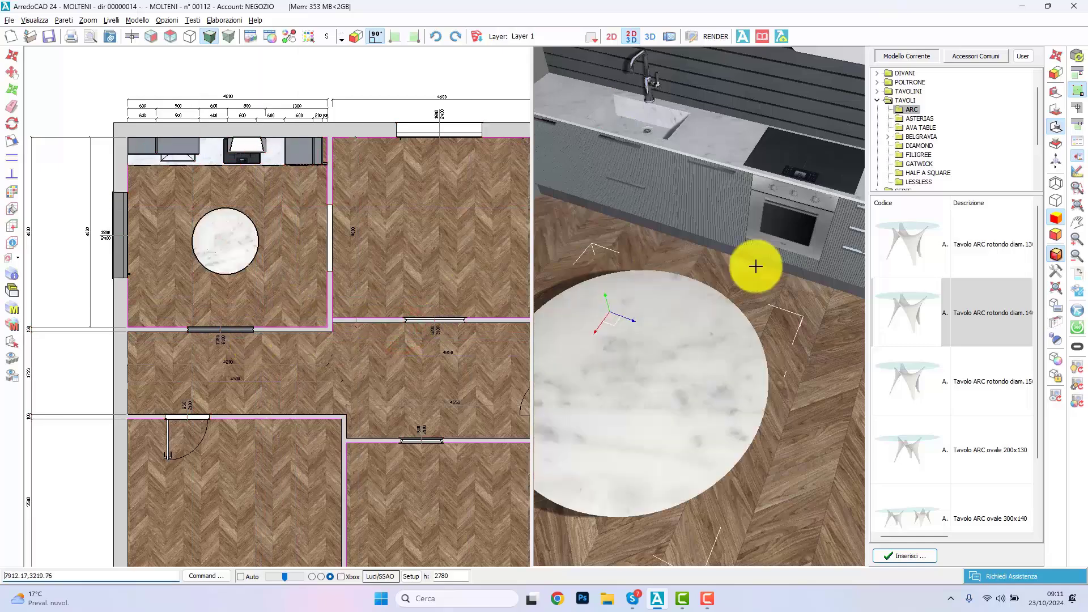
Step: Switch to the PORADA library and open the EMMA model of its Sedie range
scroll(551, 395, down, 3)
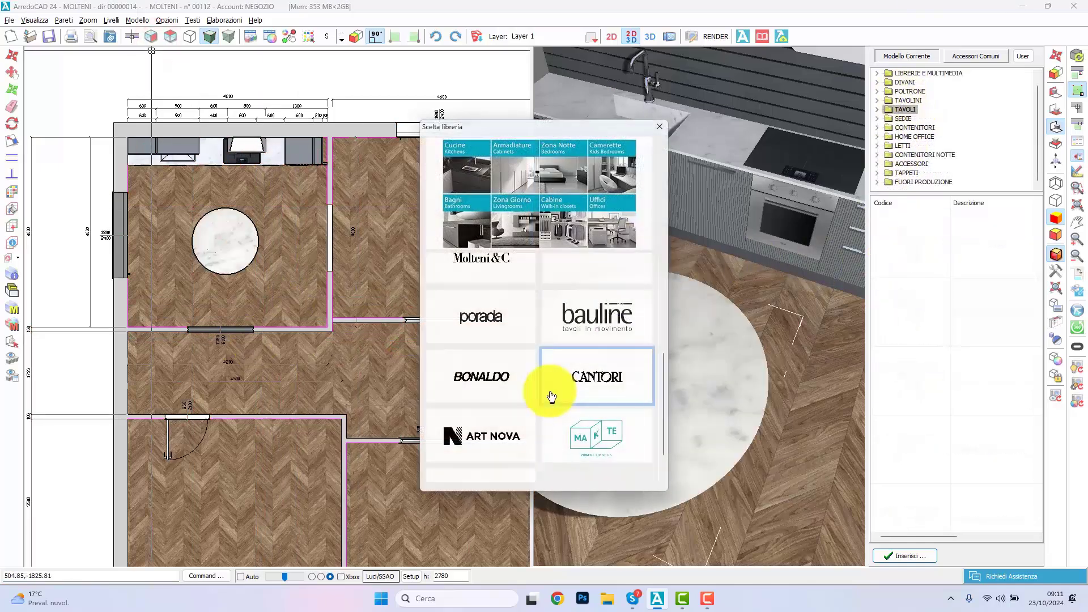
click(489, 327)
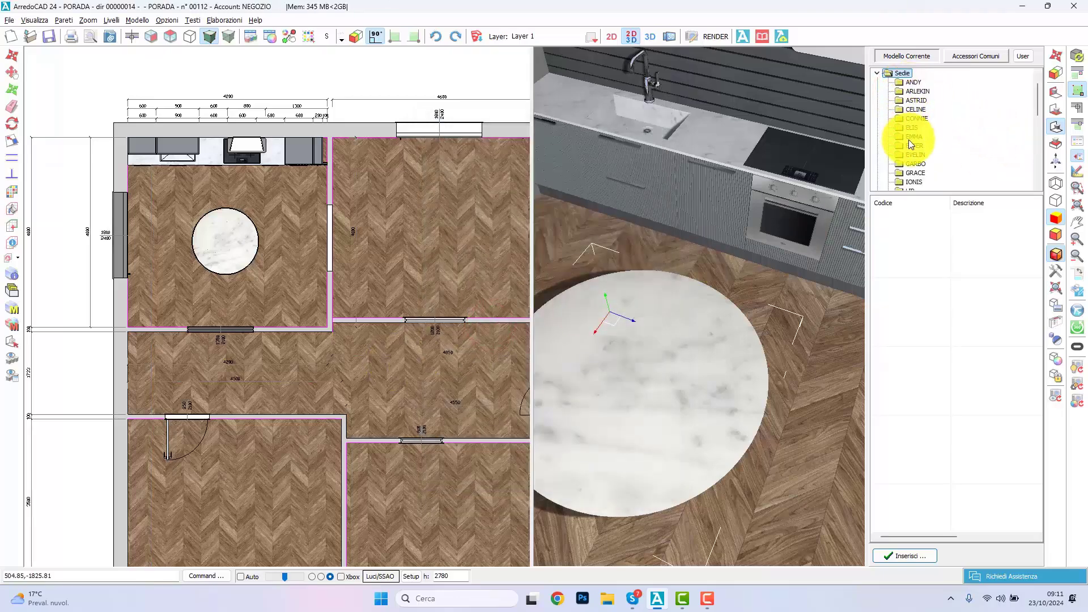
click(908, 137)
Step: Place EMMA chairs around the round marble table in the kitchen, each rotated to face it
double_click(929, 258)
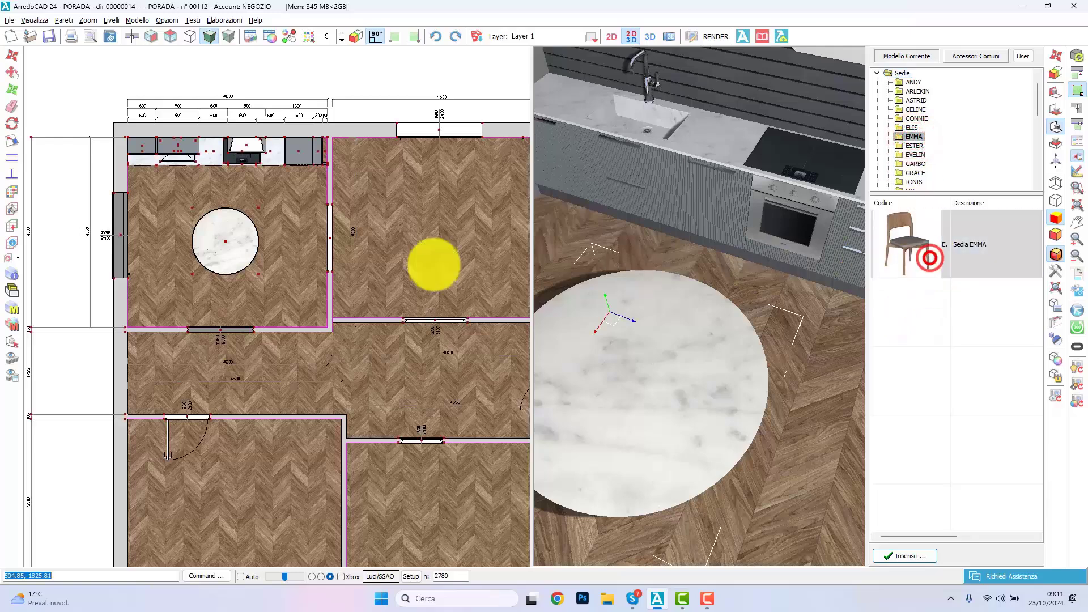
scroll(168, 203, up, 3)
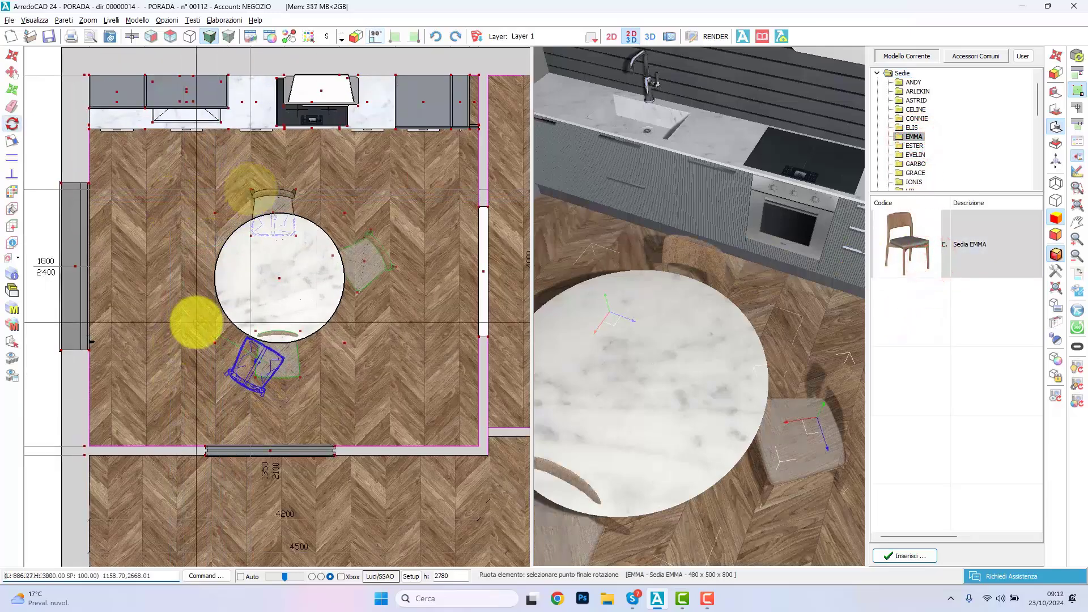
click(196, 323)
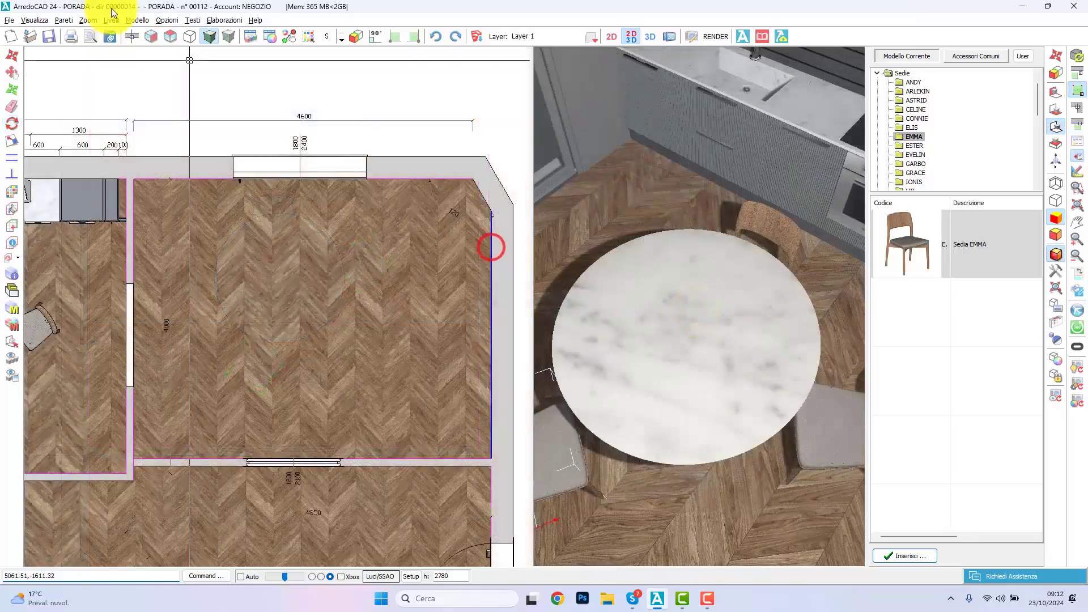
Step: Switch to the generic ZONA GIORNO MODERNA model library, accepting its Default configuration
click(112, 20)
click(147, 46)
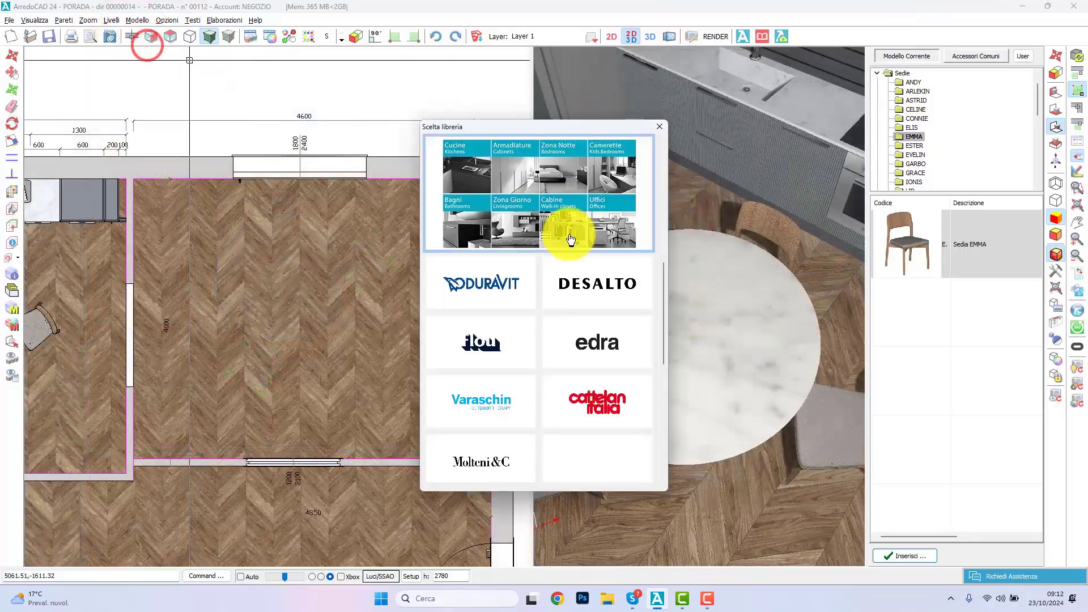
click(567, 218)
click(361, 245)
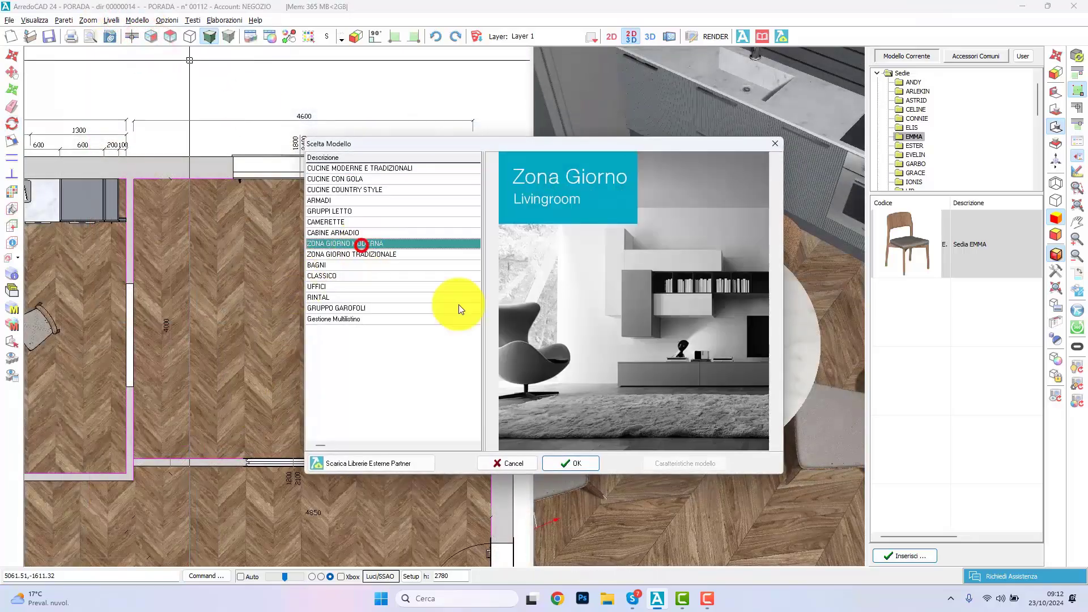
click(571, 464)
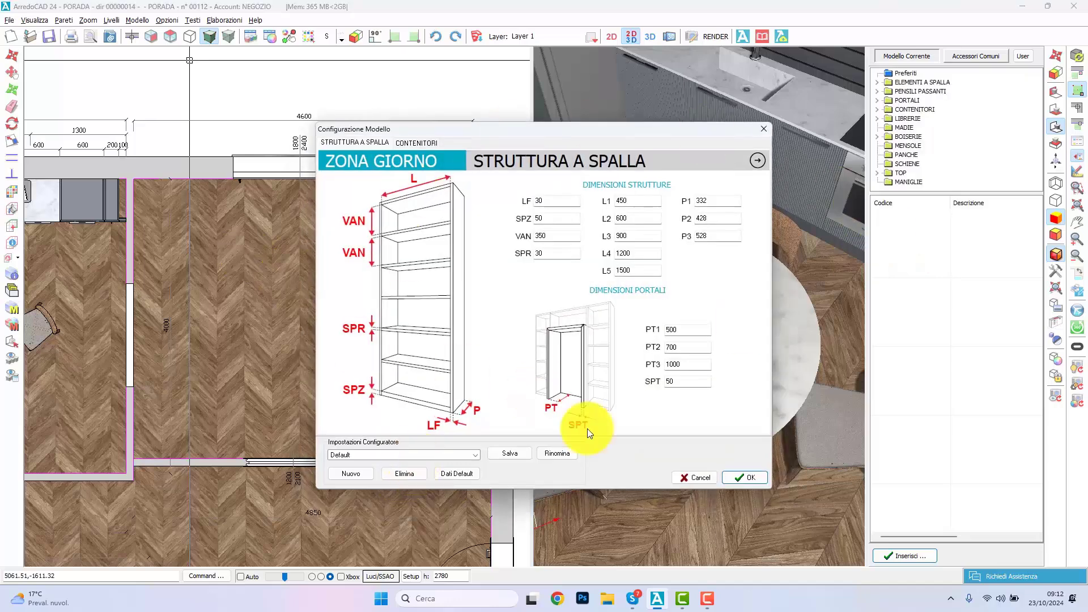
click(744, 478)
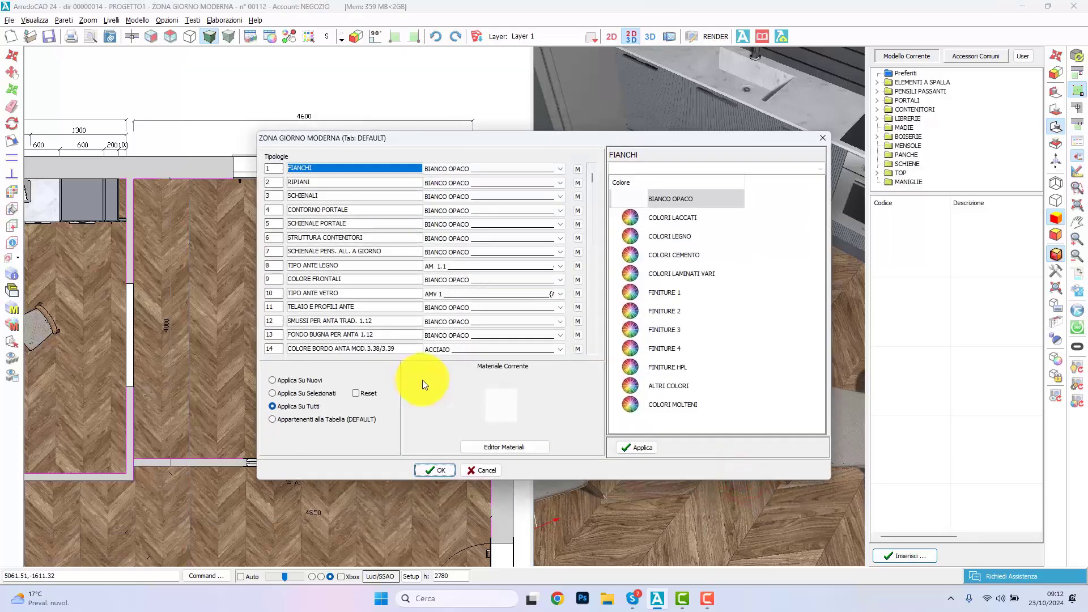
Step: Show the outer side wall of the room beside the kitchen in elevation and open the wood-front base containers, H. 320, depth 450
click(494, 196)
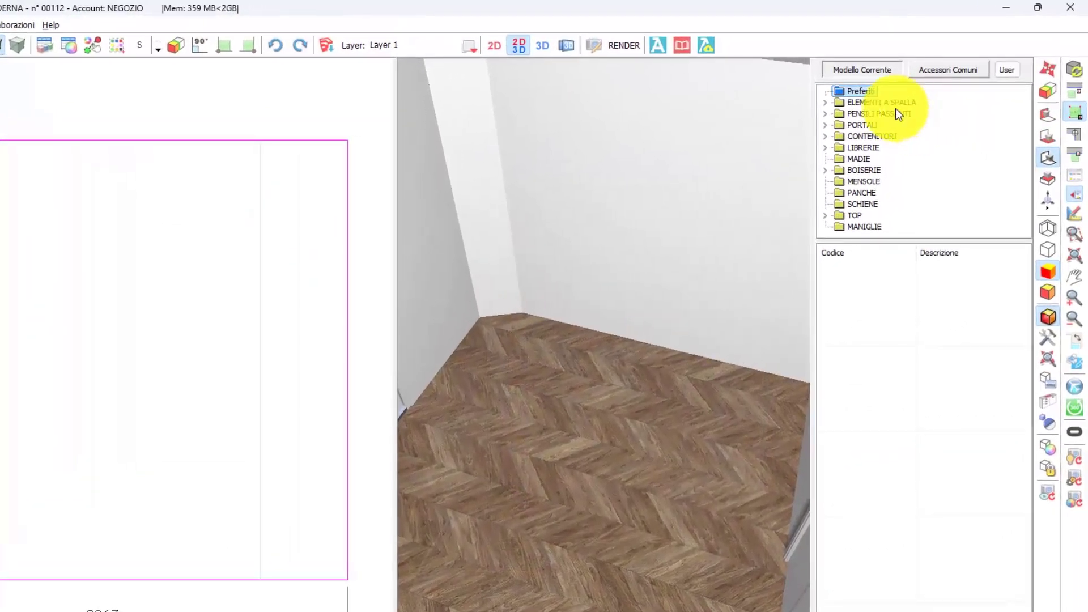
double_click(865, 138)
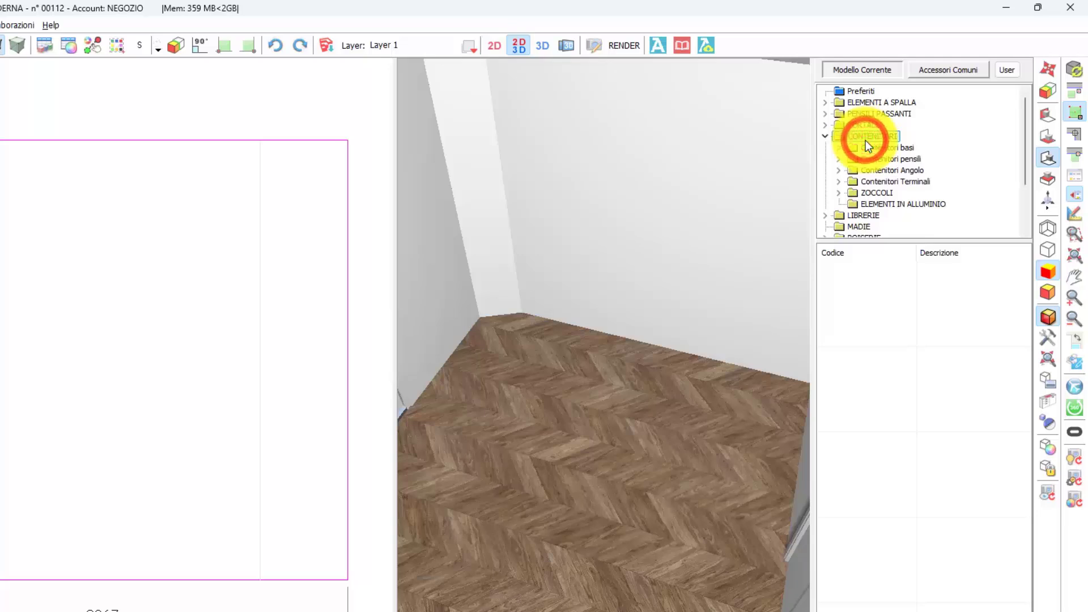
double_click(906, 149)
click(961, 215)
Step: Place an Elemento cesto 900 low on the wall, about 468 mm from its left end and 343 mm above the floor
scroll(890, 499, down, 10)
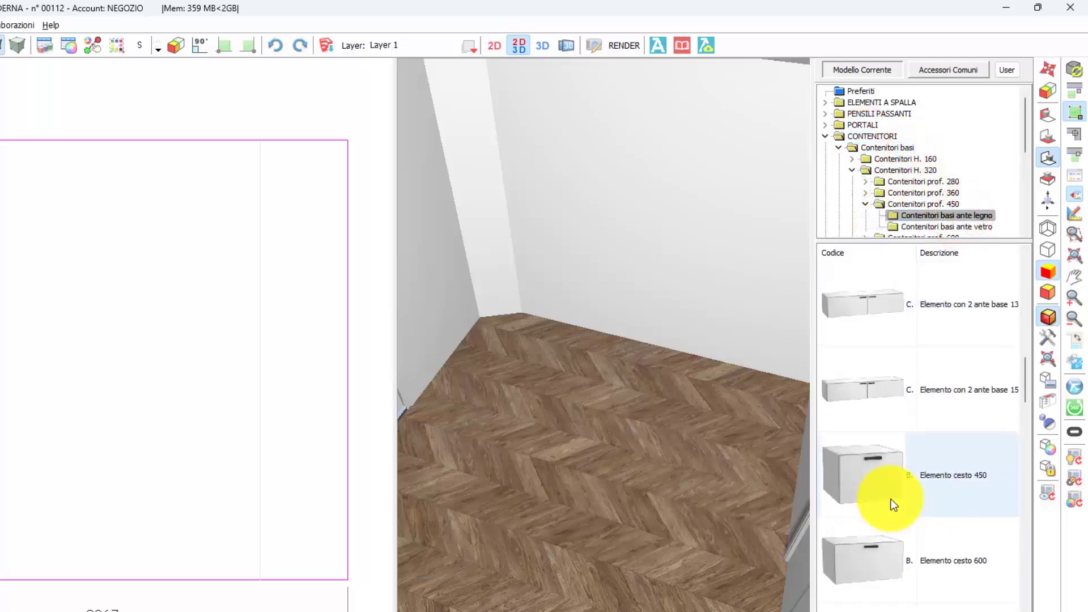
scroll(946, 538, up, 3)
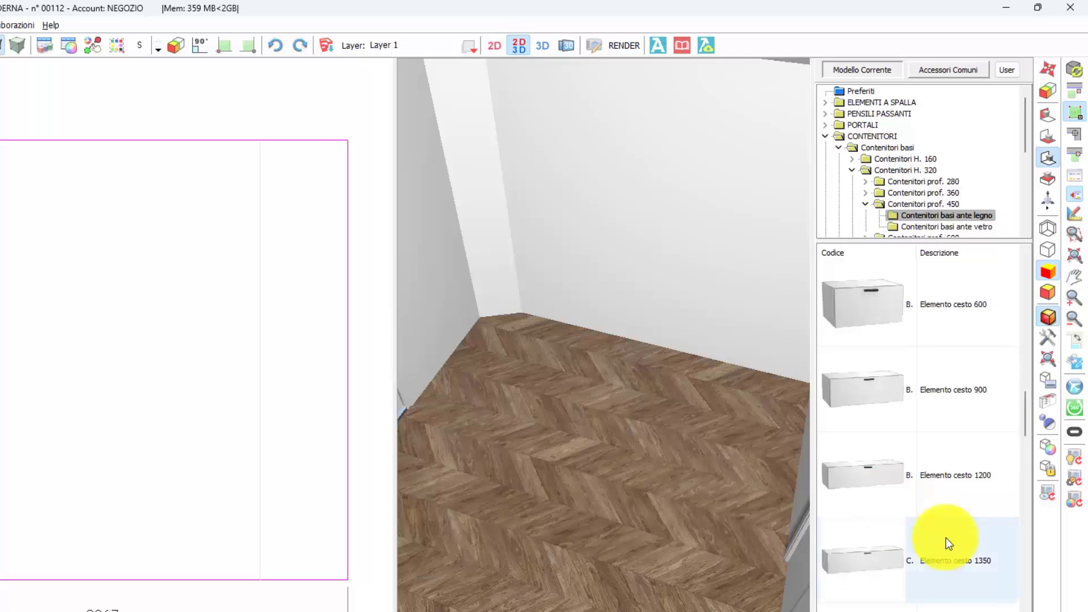
click(957, 408)
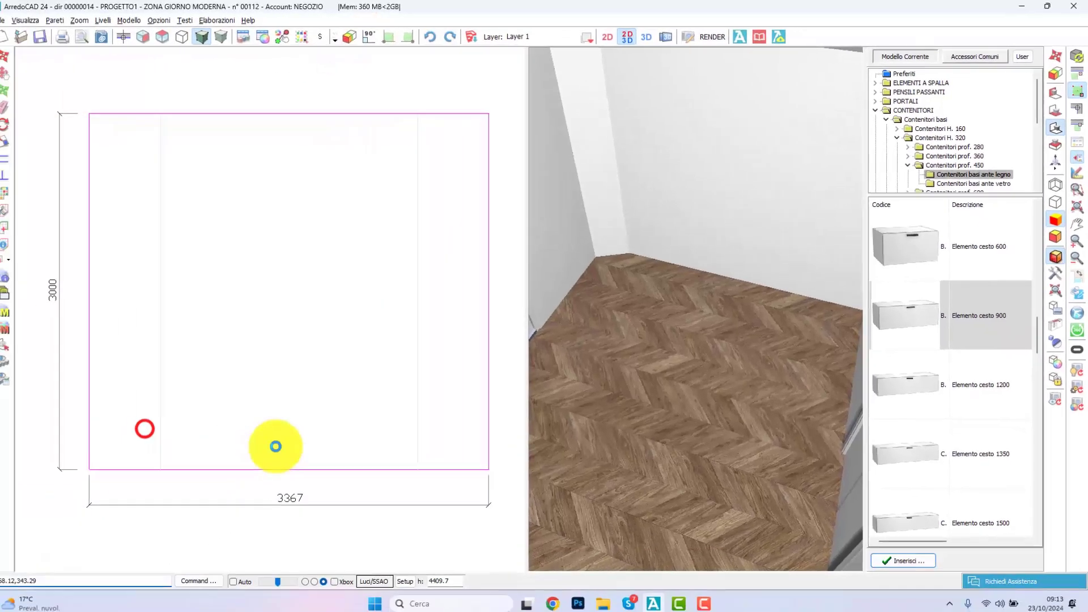
click(144, 429)
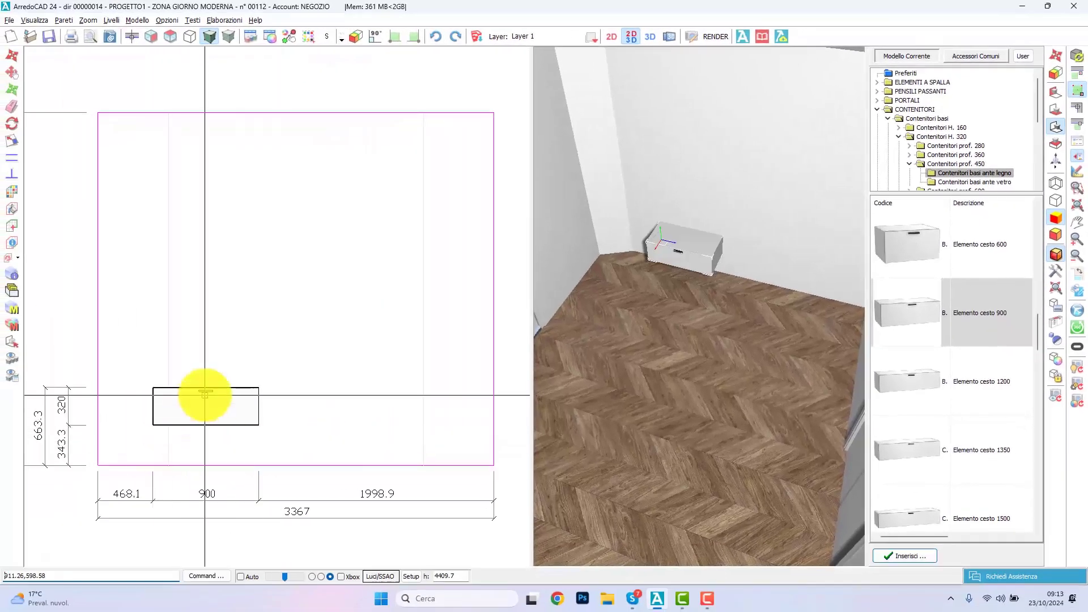
Step: Set the width of the placed basket unit to 1000 mm
double_click(214, 390)
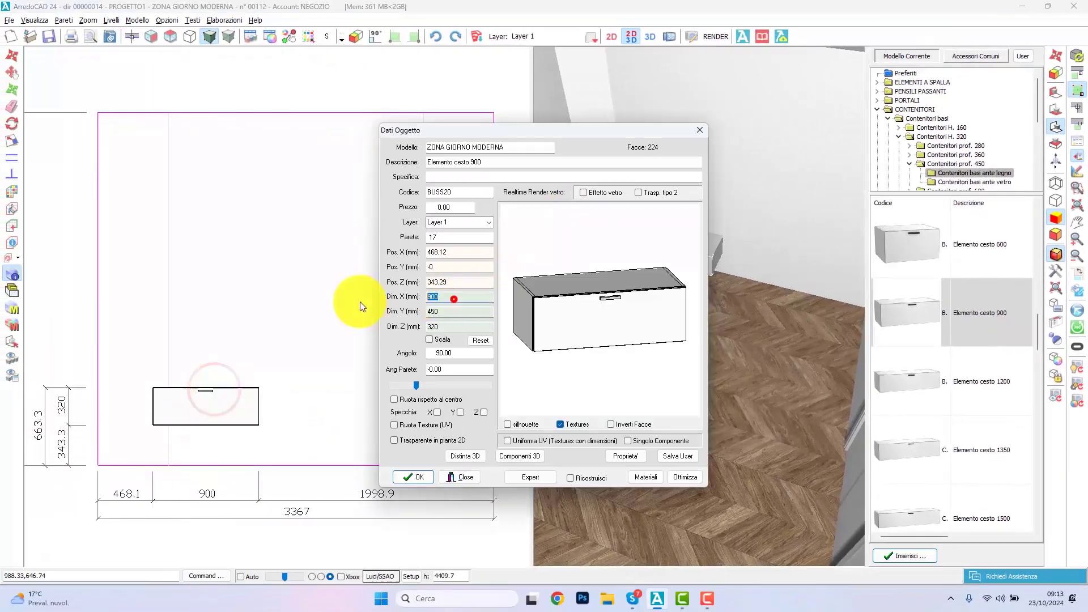
text(1000)
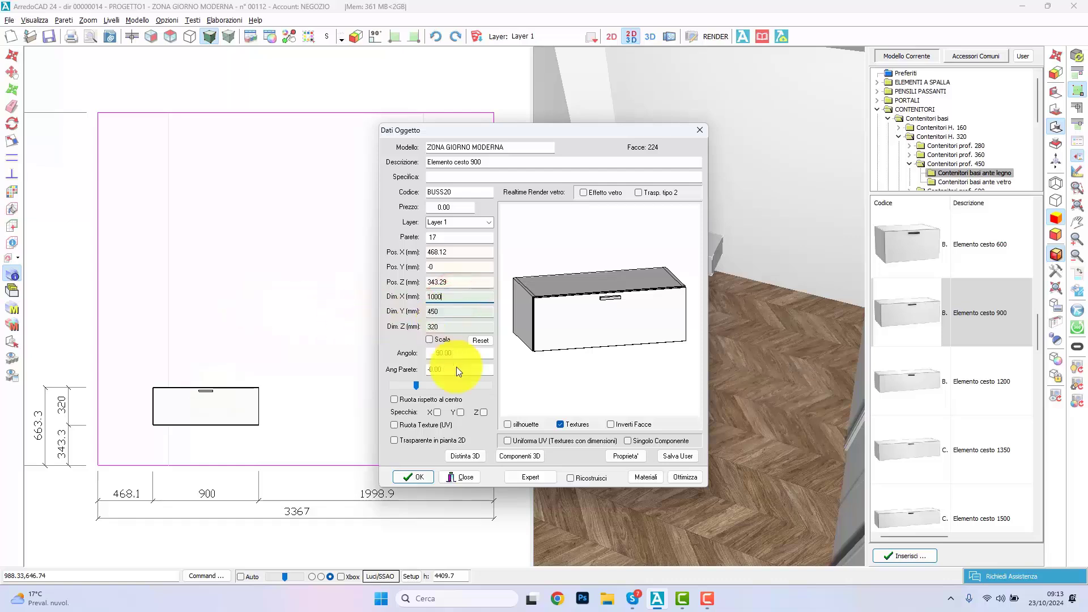
click(416, 476)
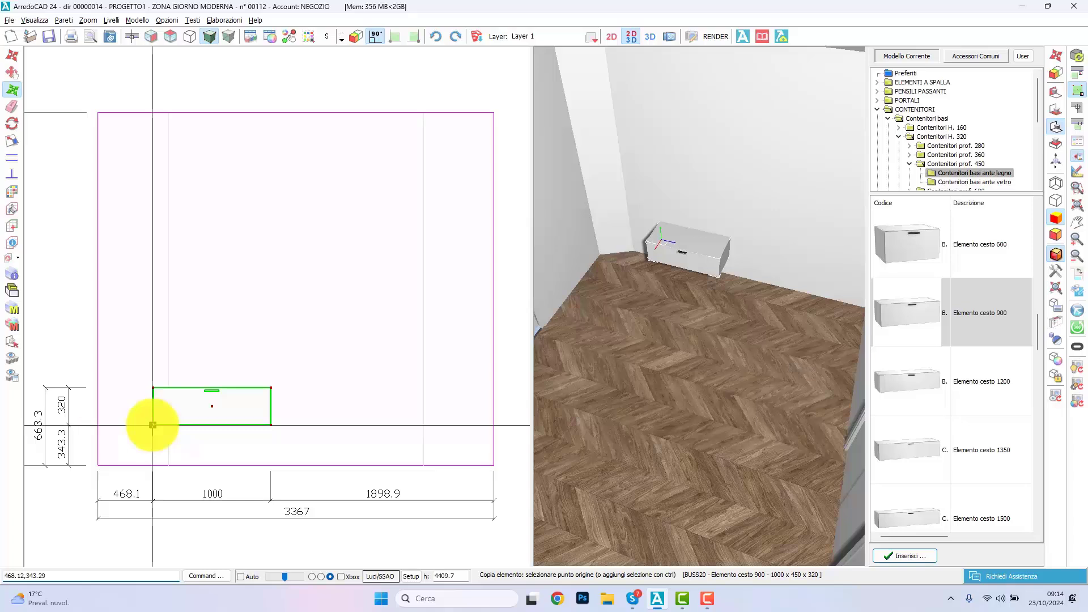
Step: Copy the basket unit horizontally twice at a distance of 1000 mm to form a row of three
text(1)
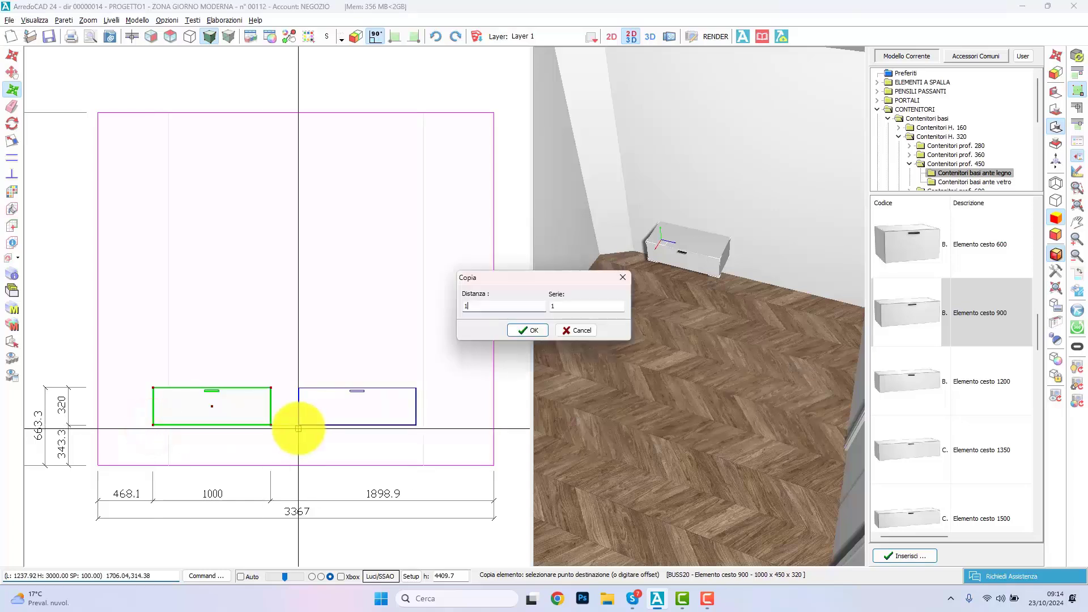
text(000)
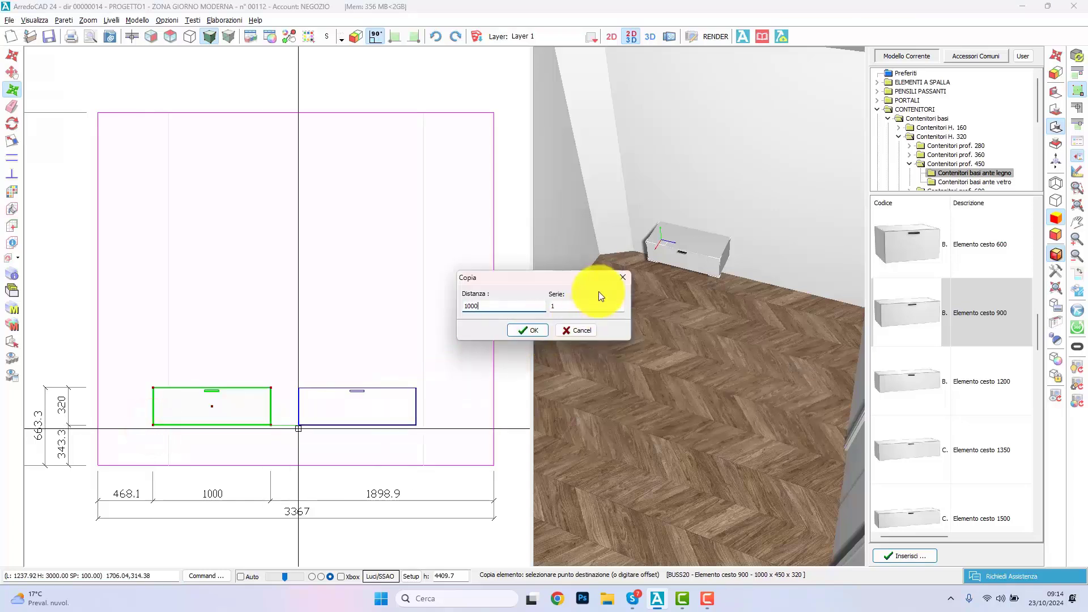
text(2)
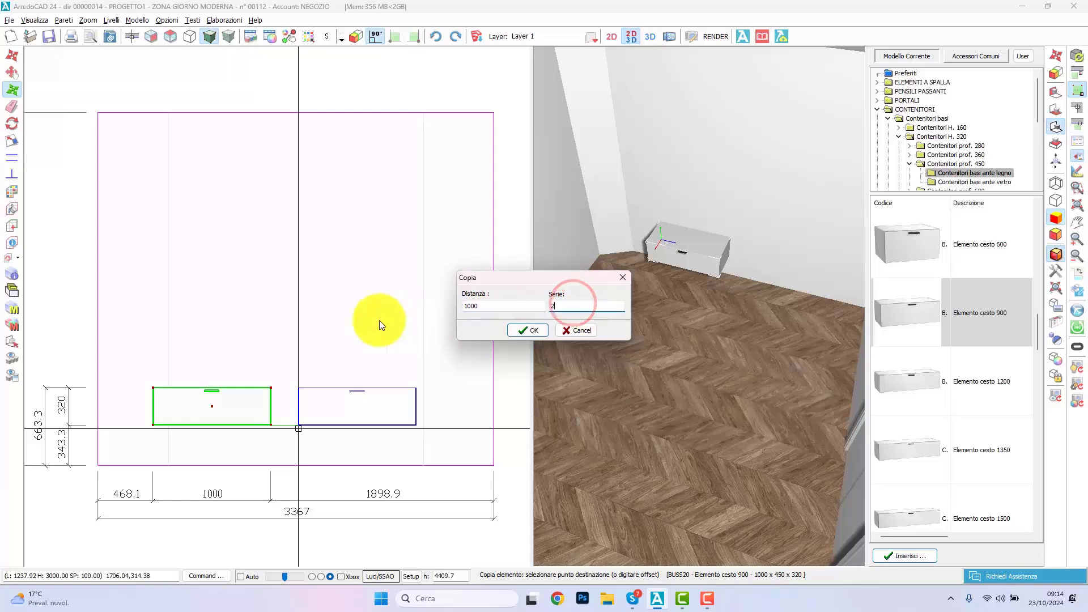
click(539, 328)
Step: Move the row of three base units so it is centred on the wall, about 318 mm above the floor
click(471, 347)
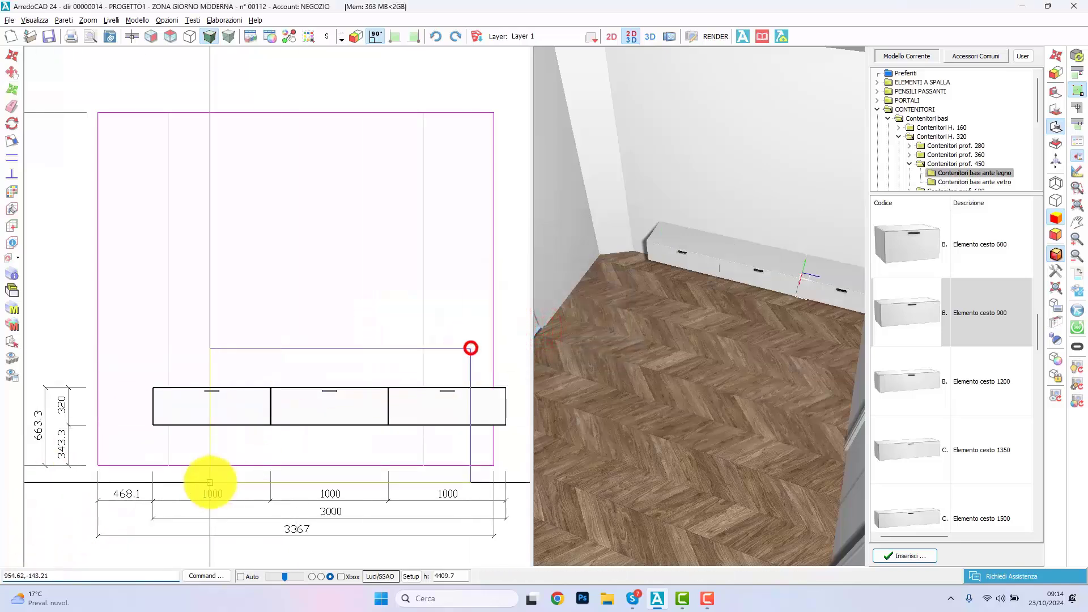
click(211, 483)
click(13, 55)
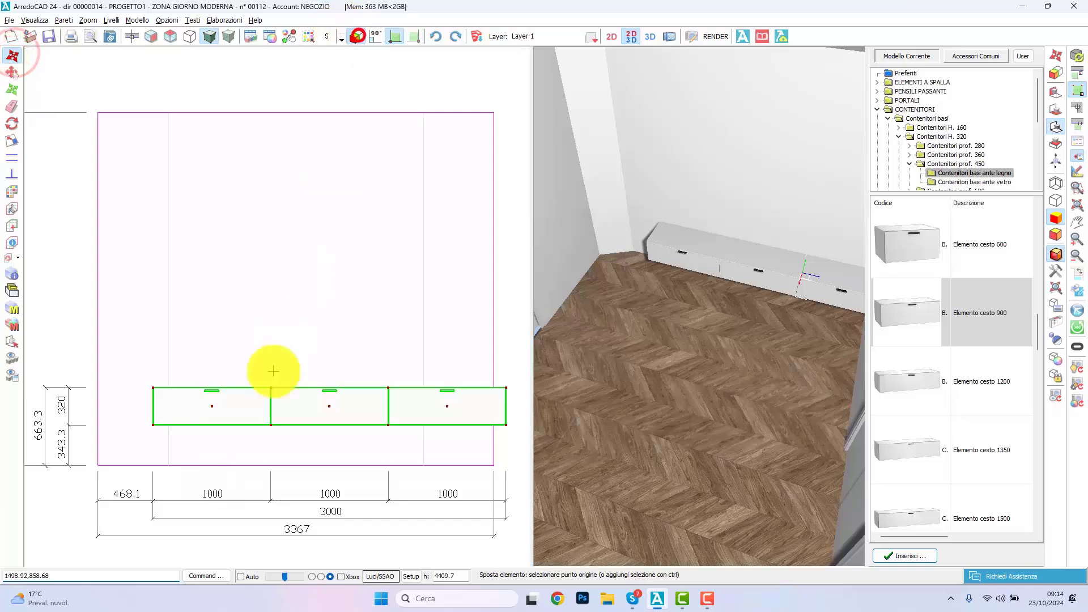
click(329, 407)
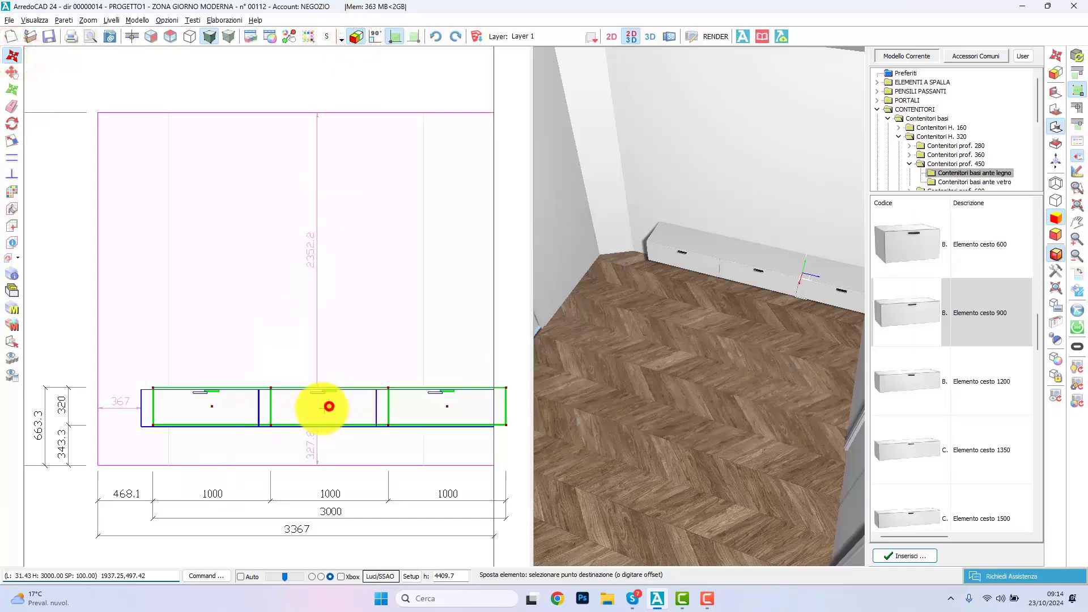
click(291, 408)
Step: Place the linear Top al ml from the Top prof. 450 series on the three base units with a width of 3000 mm
scroll(899, 170, down, 5)
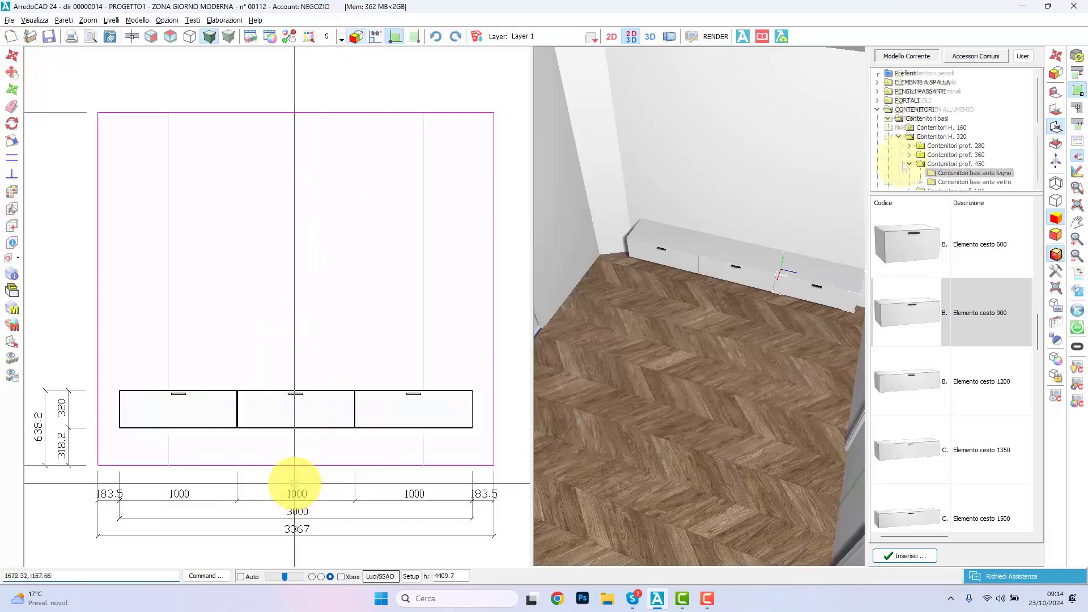
click(895, 171)
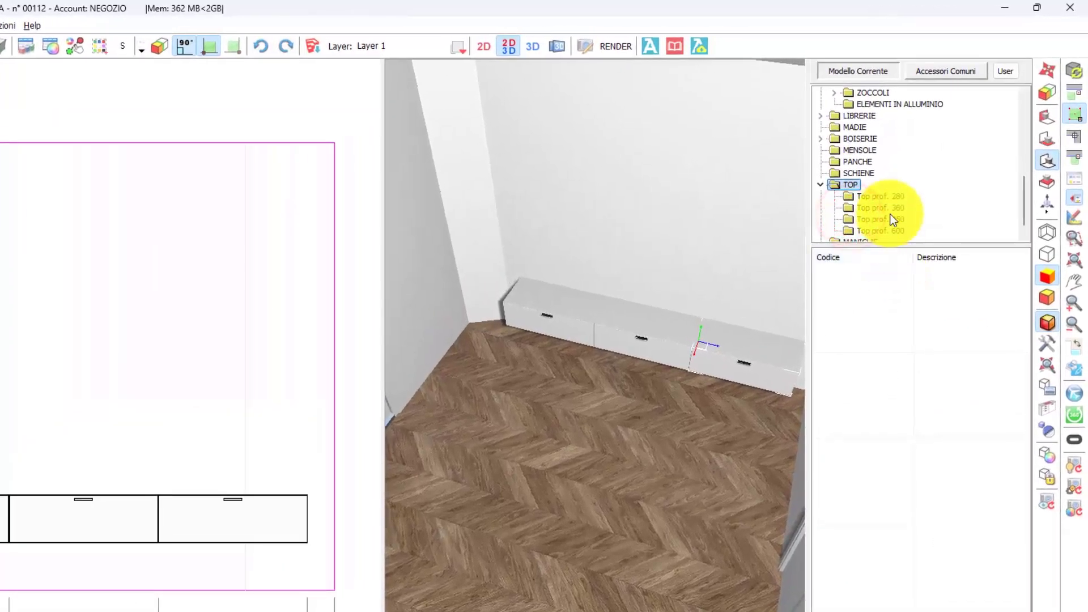
click(889, 218)
click(909, 315)
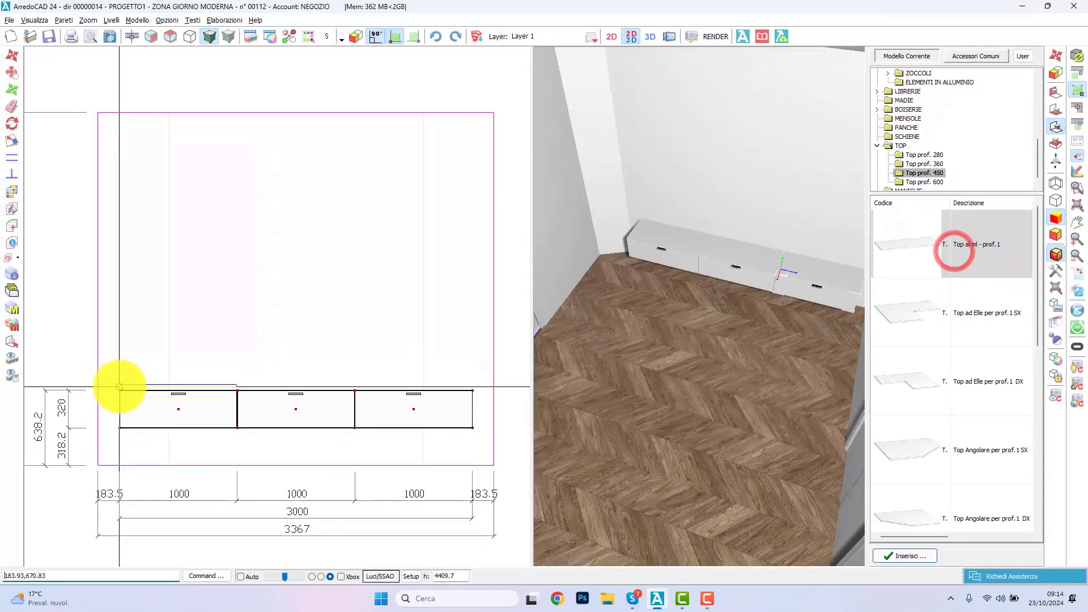
click(22, 430)
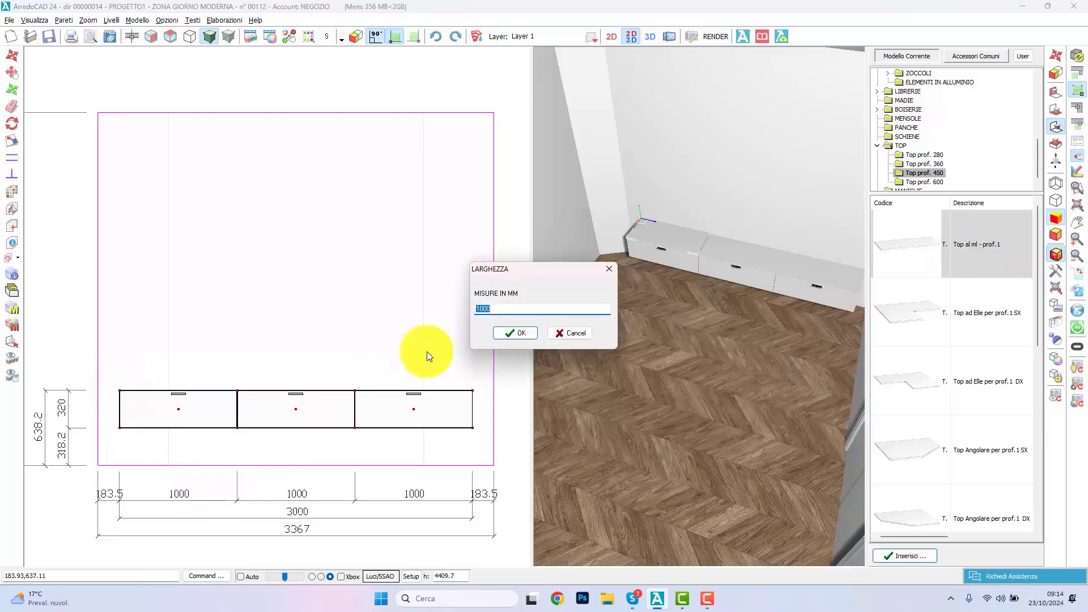
text(300)
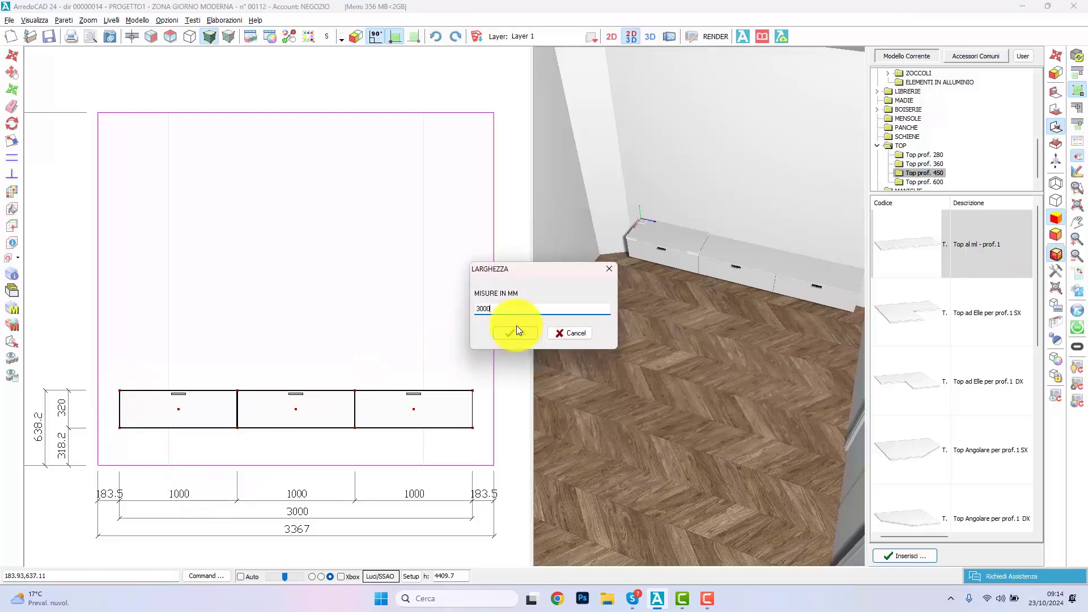
click(515, 331)
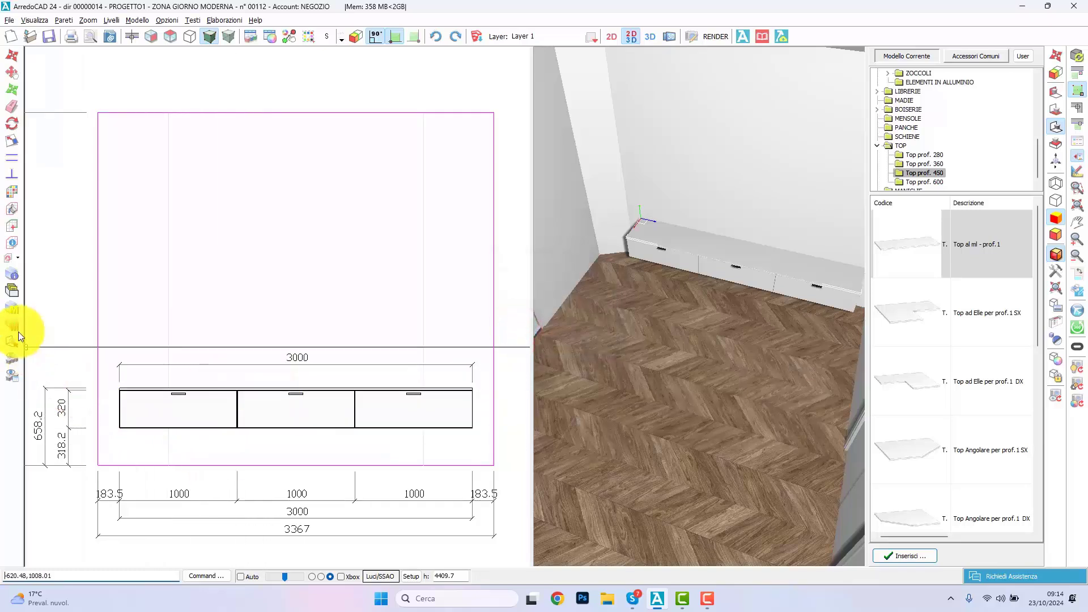
Step: Remove the handles from the base units with the CANCELLA MANIGLIE macro of MACRO ZONA GIORNO
click(14, 311)
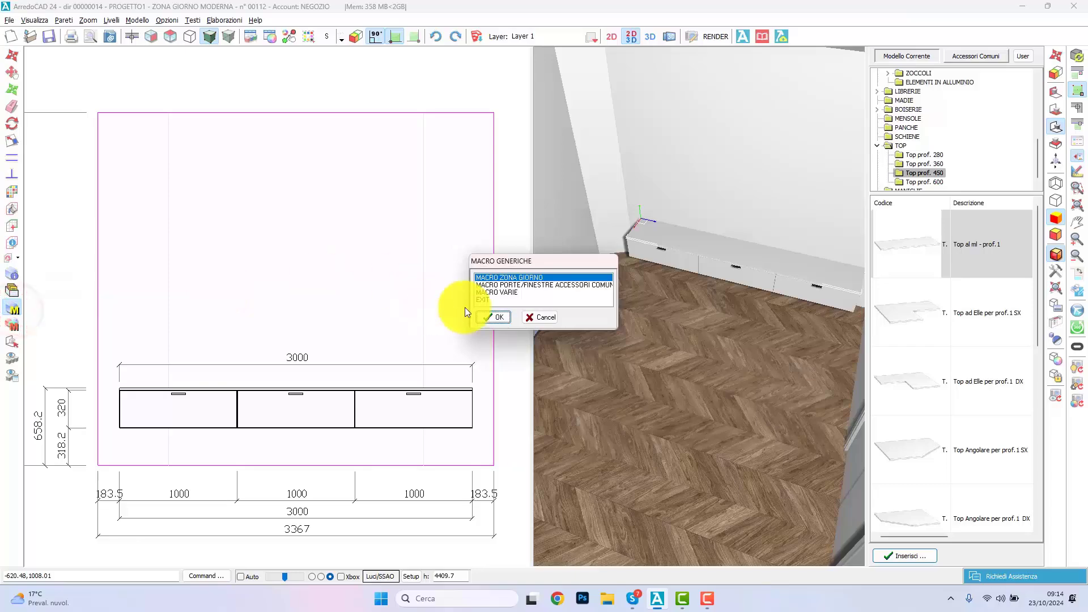
click(499, 317)
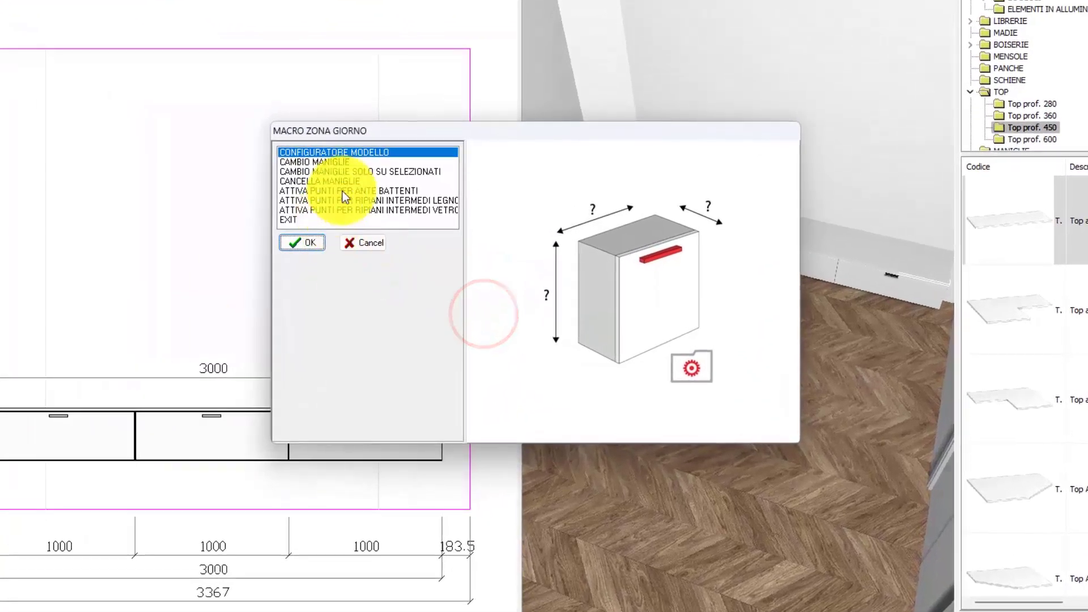
click(340, 182)
click(307, 236)
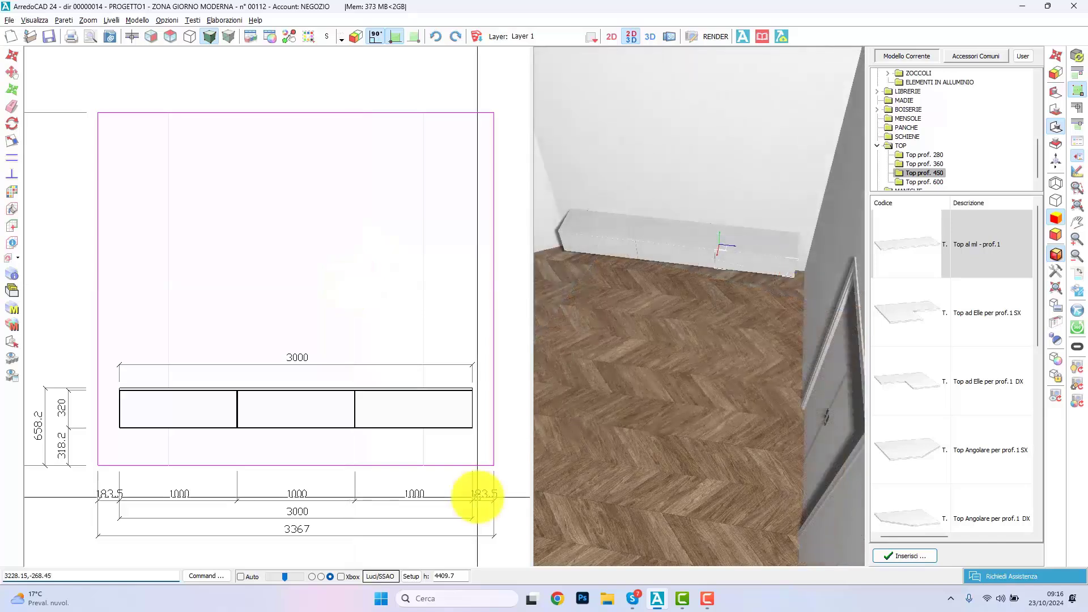
Step: Import GRIGIO.bmp as a material and apply it to the three base units and their top
click(478, 497)
click(102, 356)
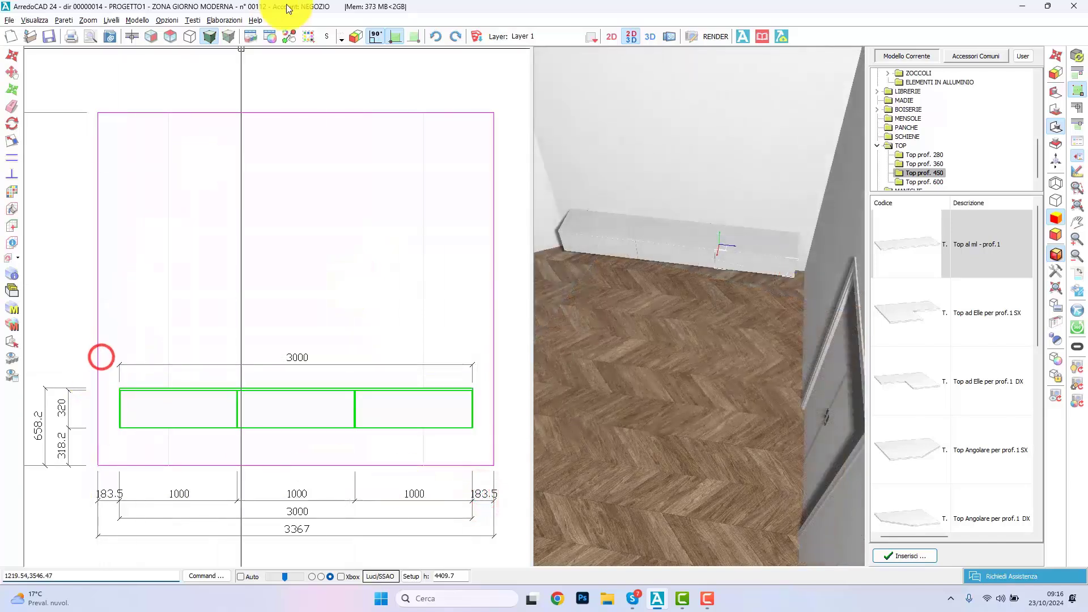
click(309, 36)
click(402, 175)
click(712, 274)
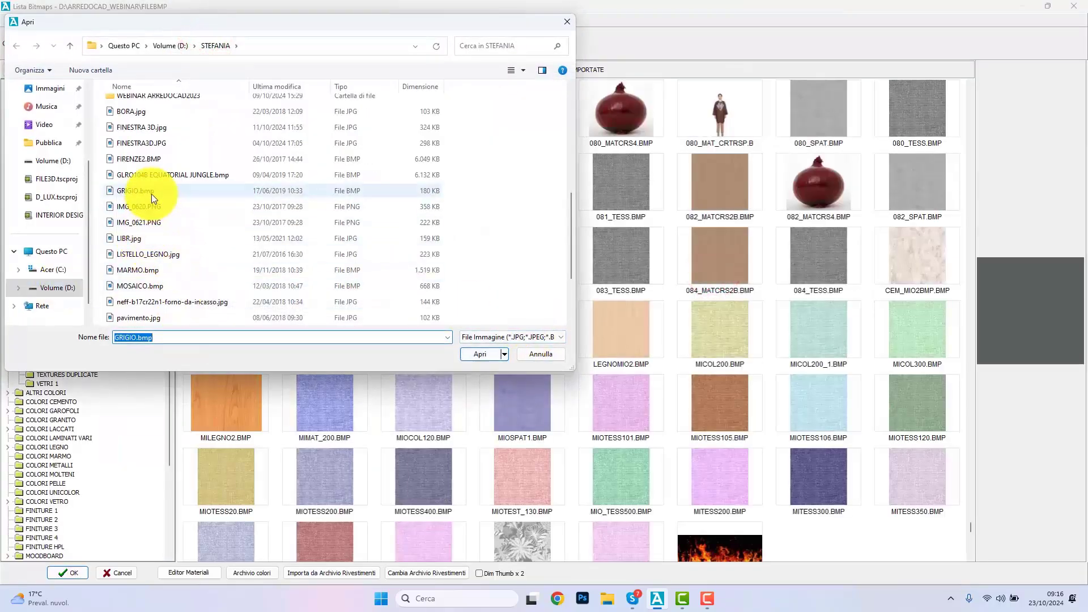
click(151, 194)
click(485, 354)
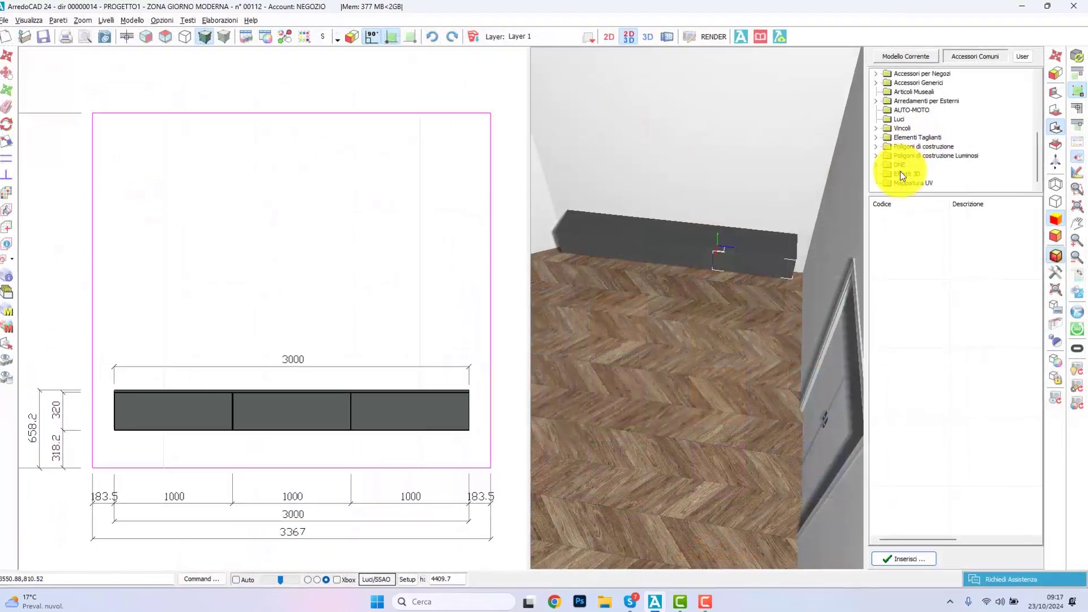
Step: Place a TV Connect 26 WallMount from the Effetti 3D accessories on the wall above the base units
click(901, 170)
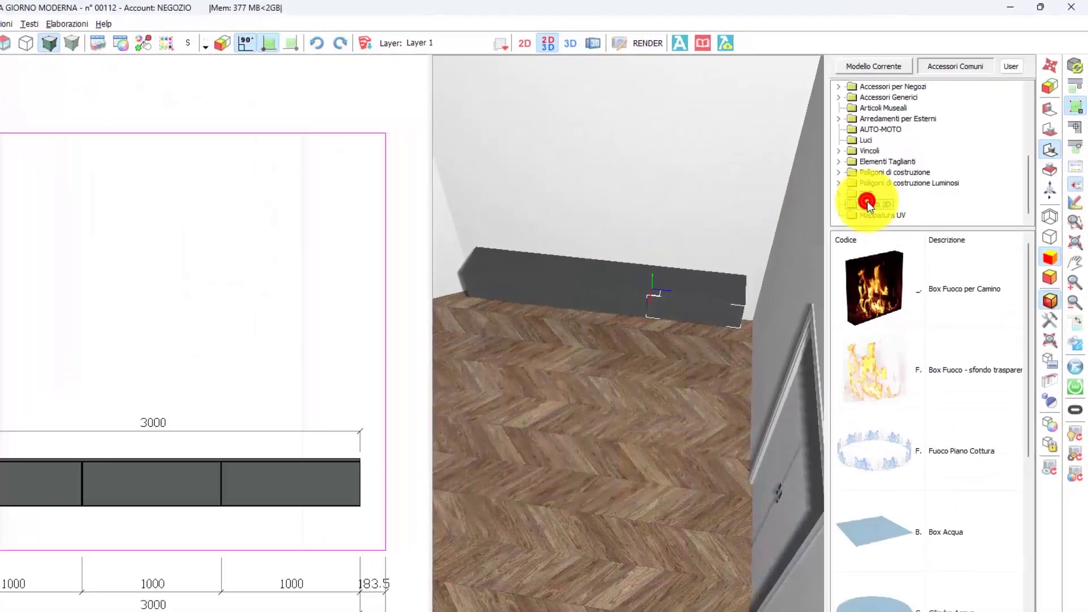
scroll(928, 424, down, 3)
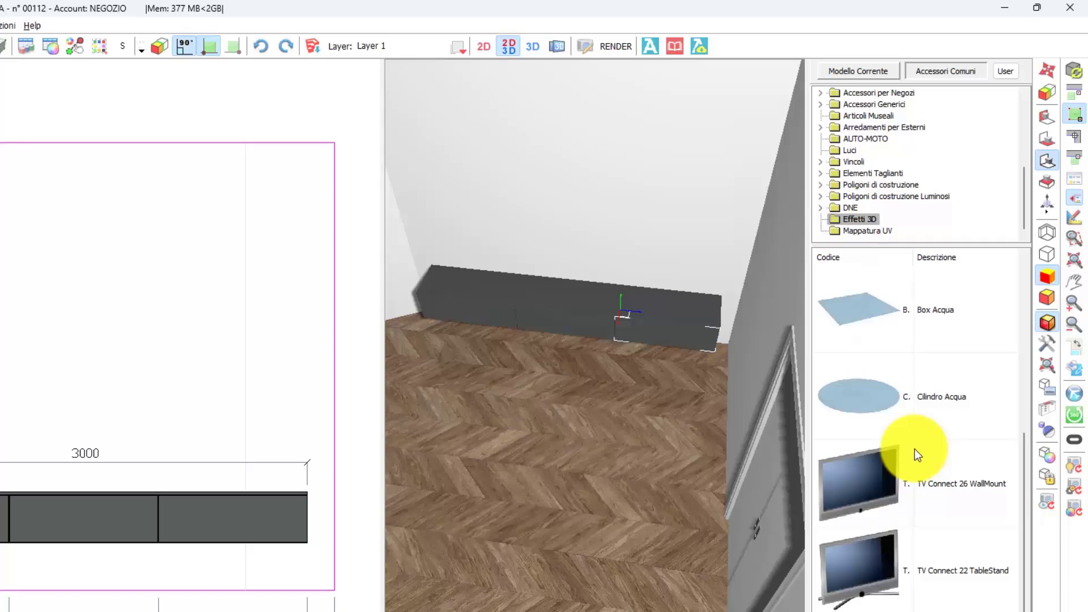
click(914, 449)
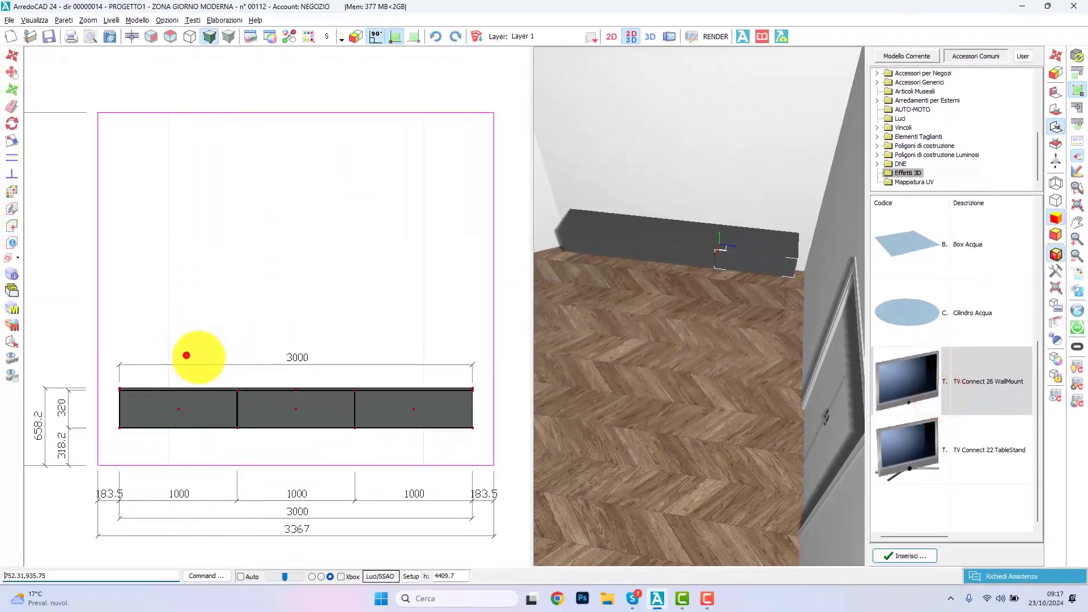
click(186, 355)
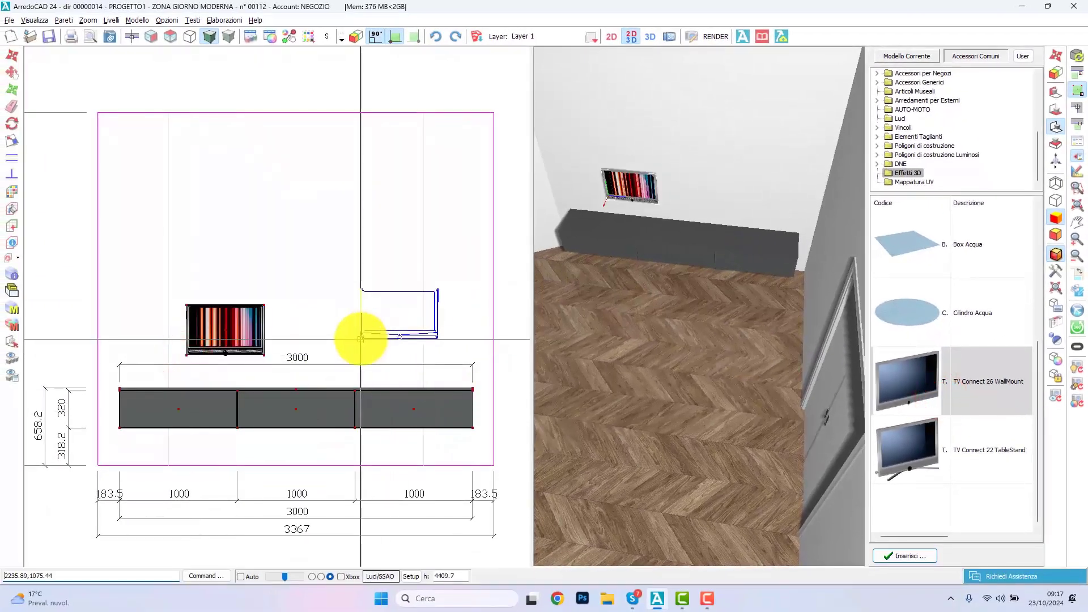
Step: Scale the wall-mounted TV up to about 1400 mm wide and 680 mm high
click(11, 141)
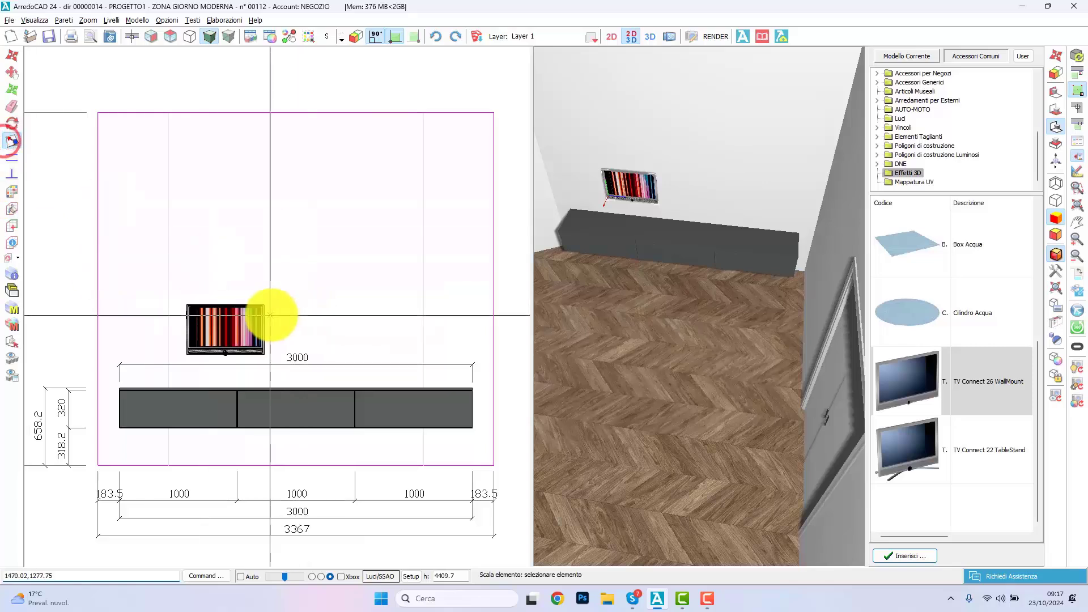
click(275, 303)
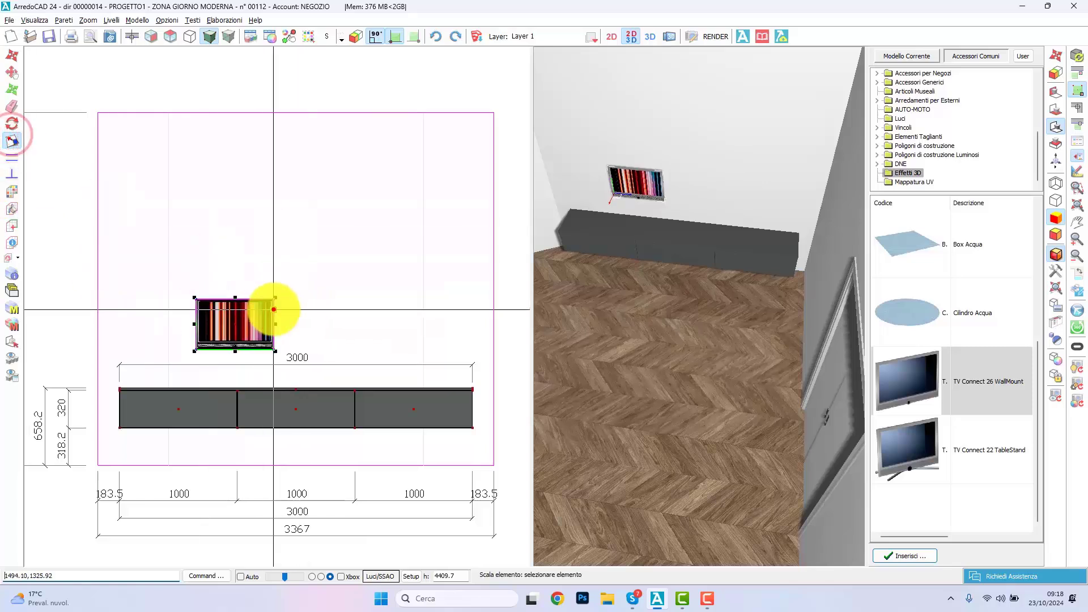
click(357, 267)
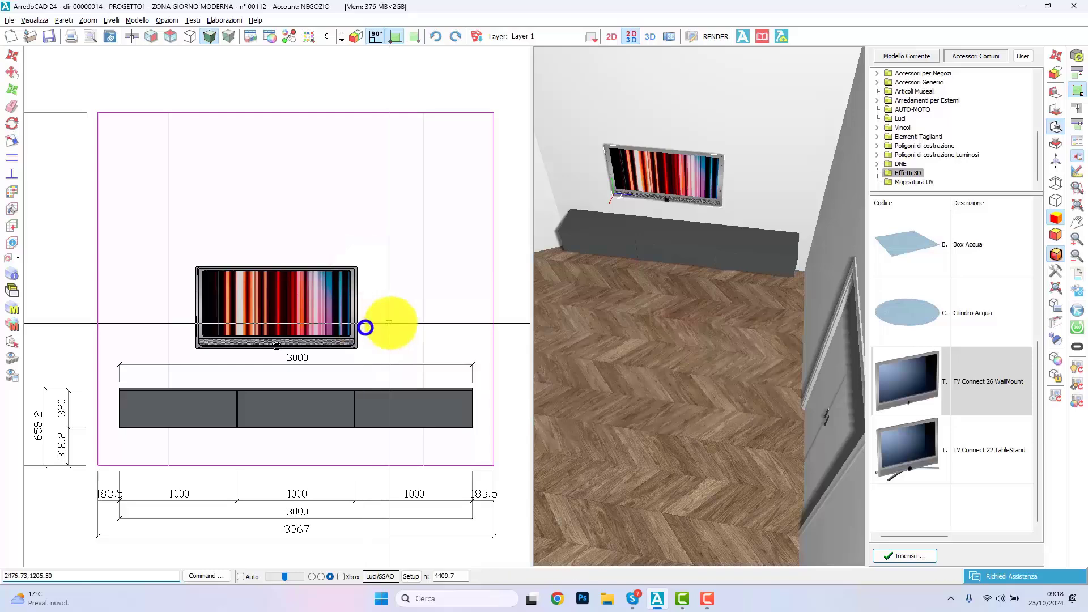
drag(670, 355, 699, 309)
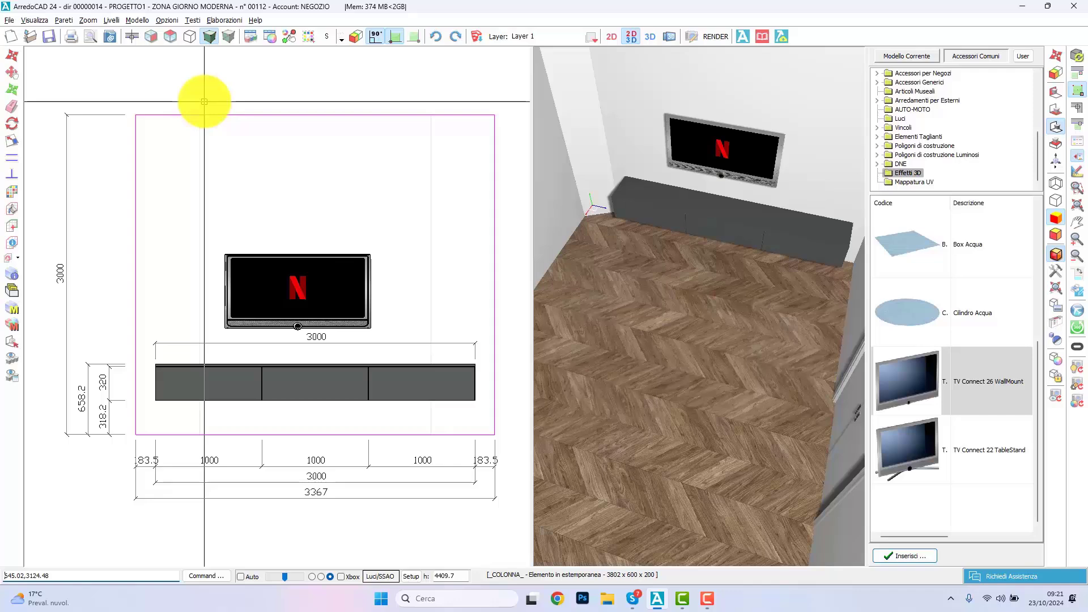
Step: Outline a custom furniture element (Mobile in estemporanea) in plan along the TV wall, about 3800 mm long and 800 mm deep, following the angled corner
click(167, 20)
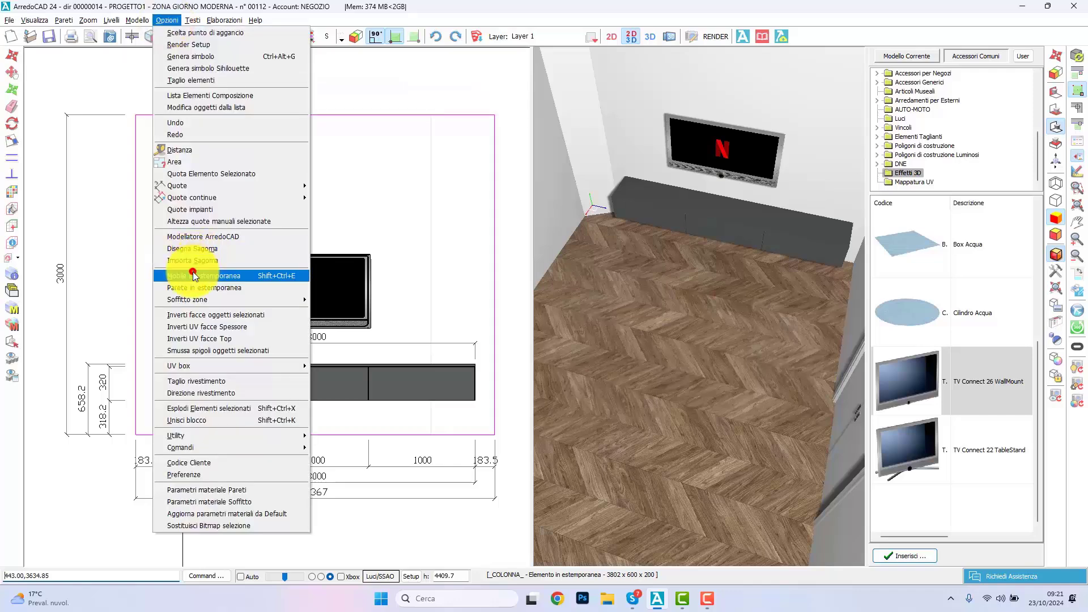
click(193, 276)
click(170, 36)
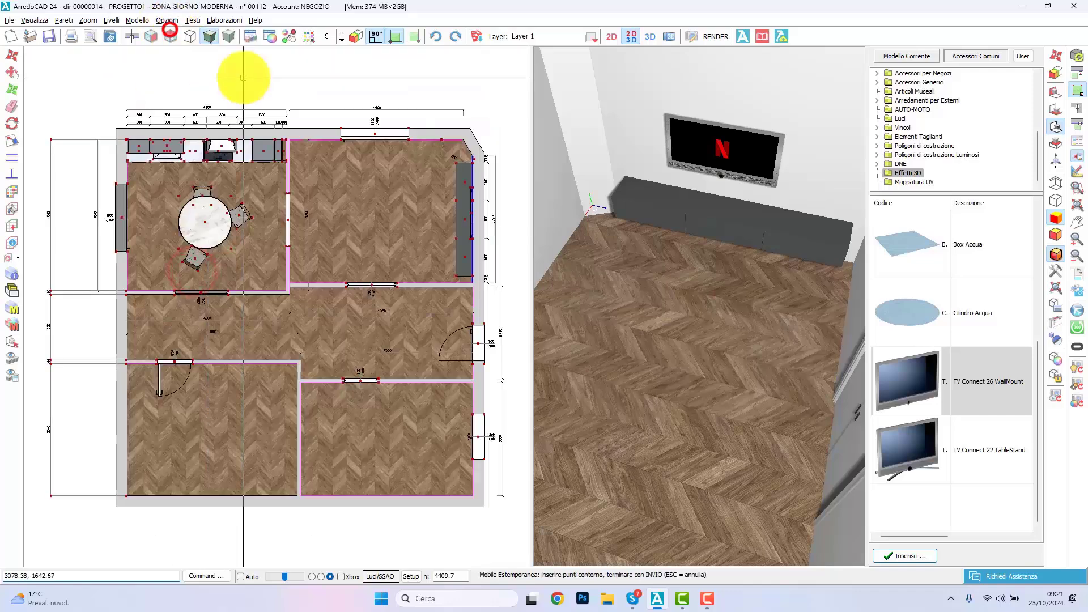
click(473, 282)
middle_drag(450, 283, 361, 300)
click(376, 35)
scroll(343, 310, up, 1)
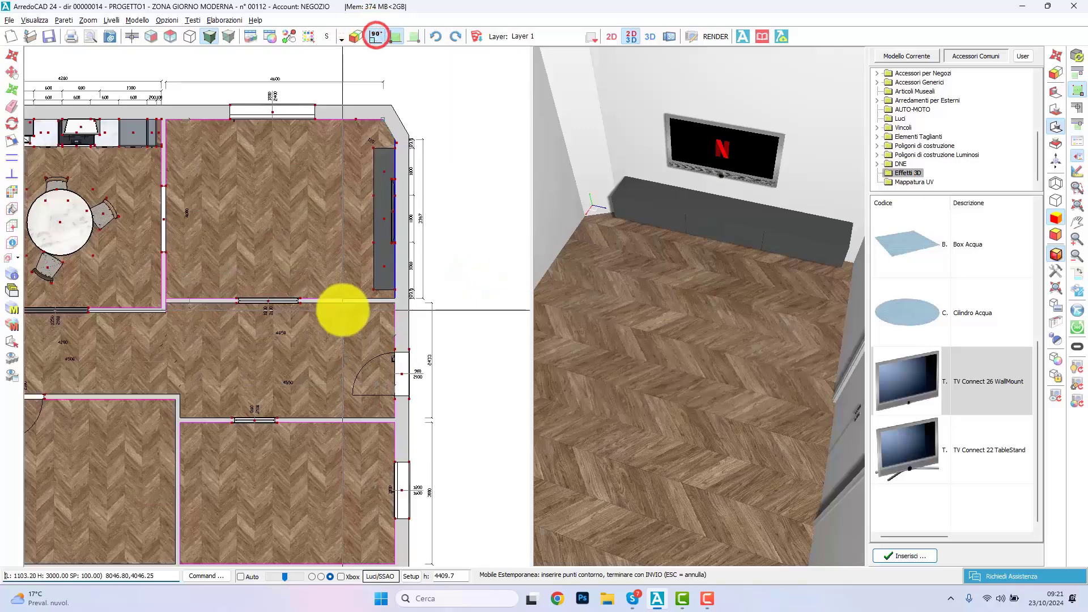
click(368, 141)
click(362, 183)
key(Return)
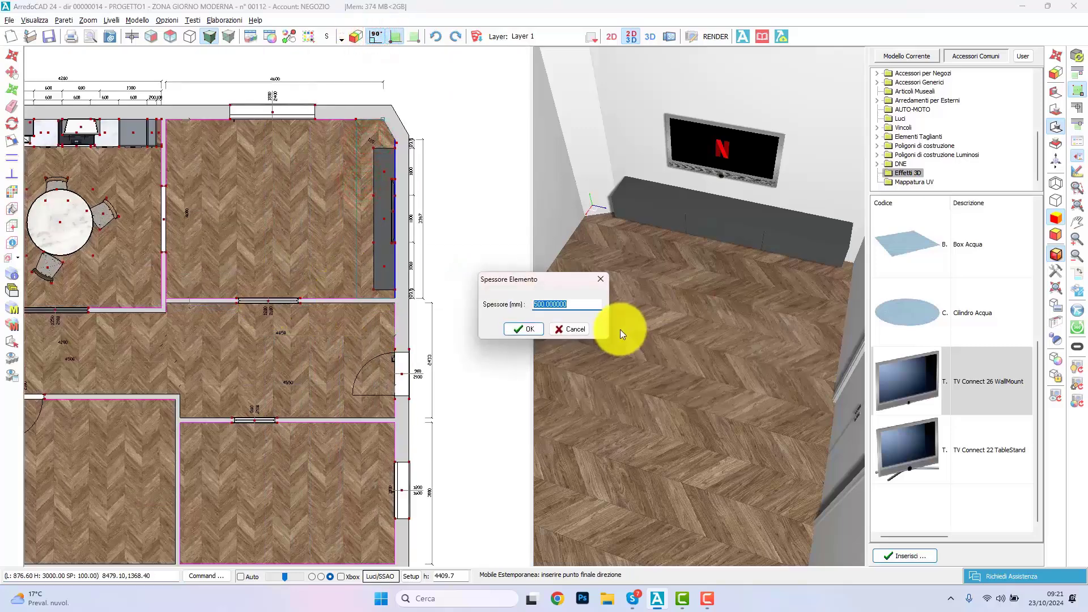
Step: Give the custom element a thickness of 200 mm and a Z position of 2800 mm
text(200)
key(Return)
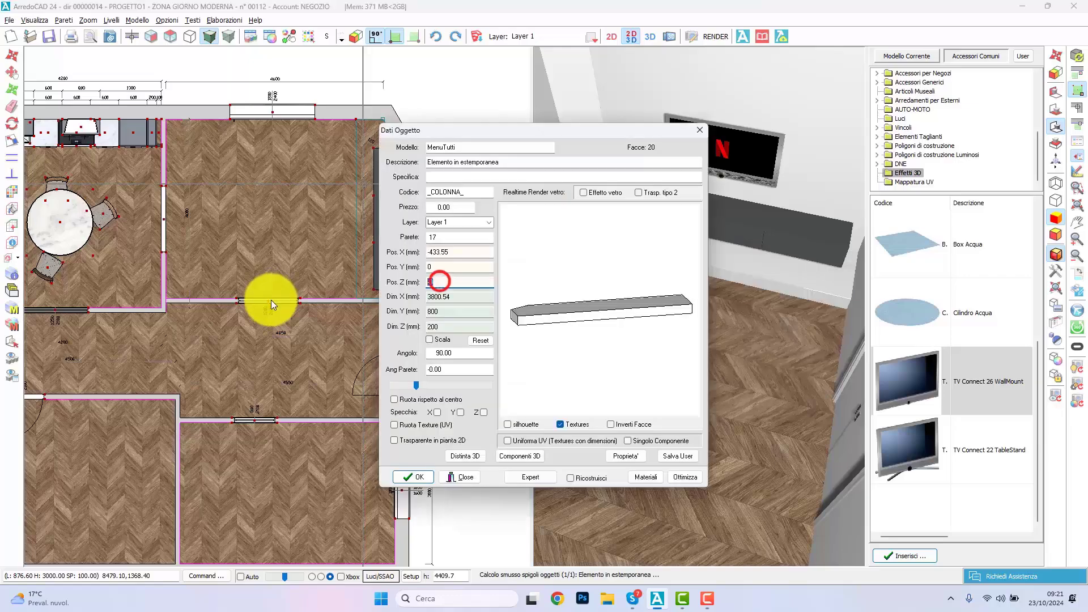
text(2800)
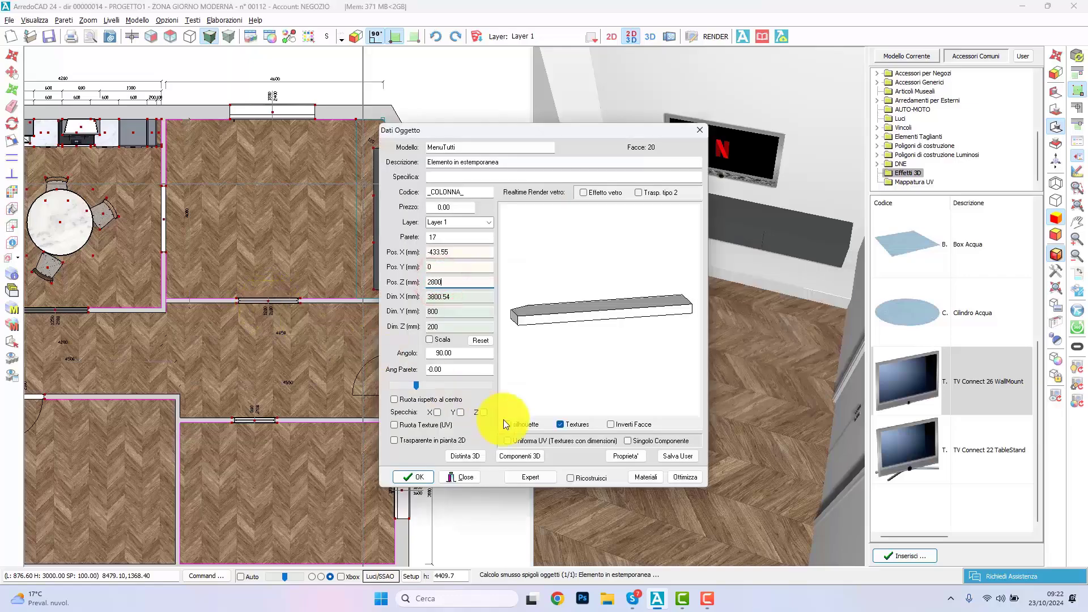
click(426, 480)
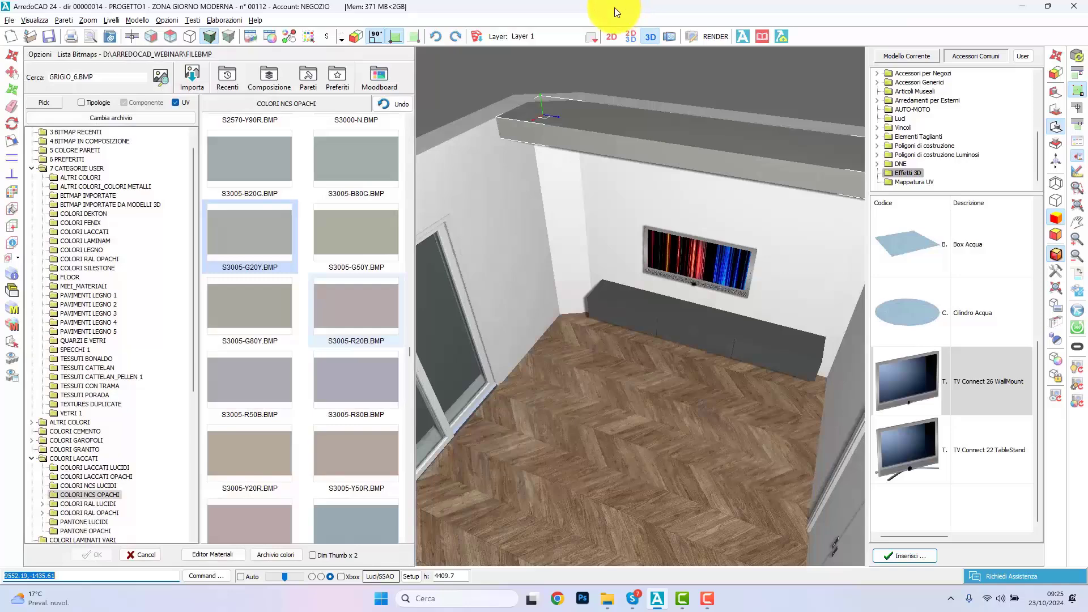
Step: Switch to File Explorer and view the reference images TAVOLO PERSONALIZZATO.jpg and TAVOLO RENDER.jpg
click(609, 600)
click(423, 434)
double_click(300, 129)
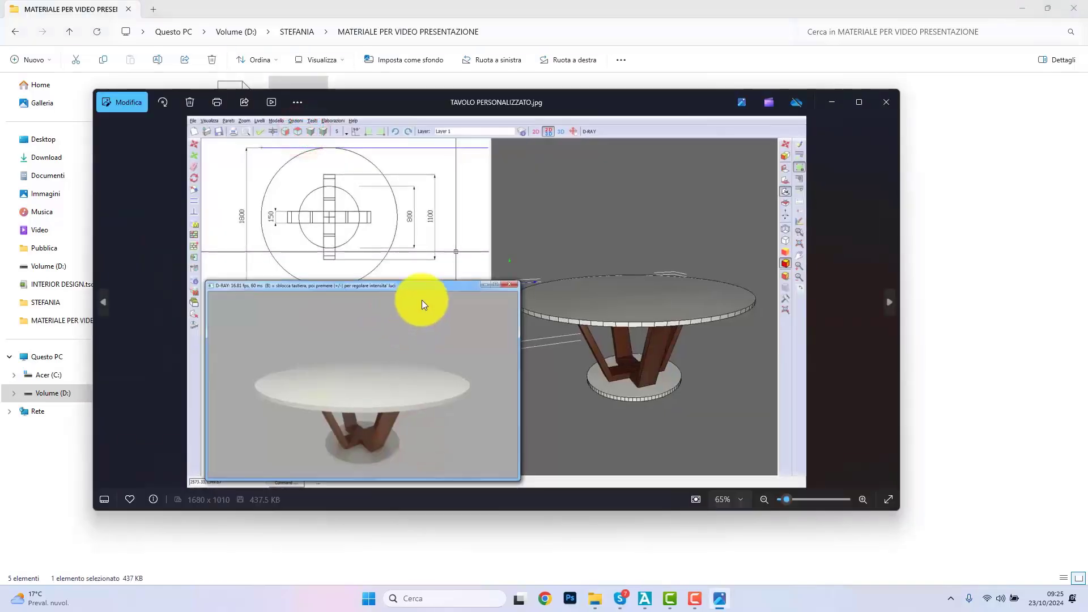
click(878, 100)
double_click(356, 130)
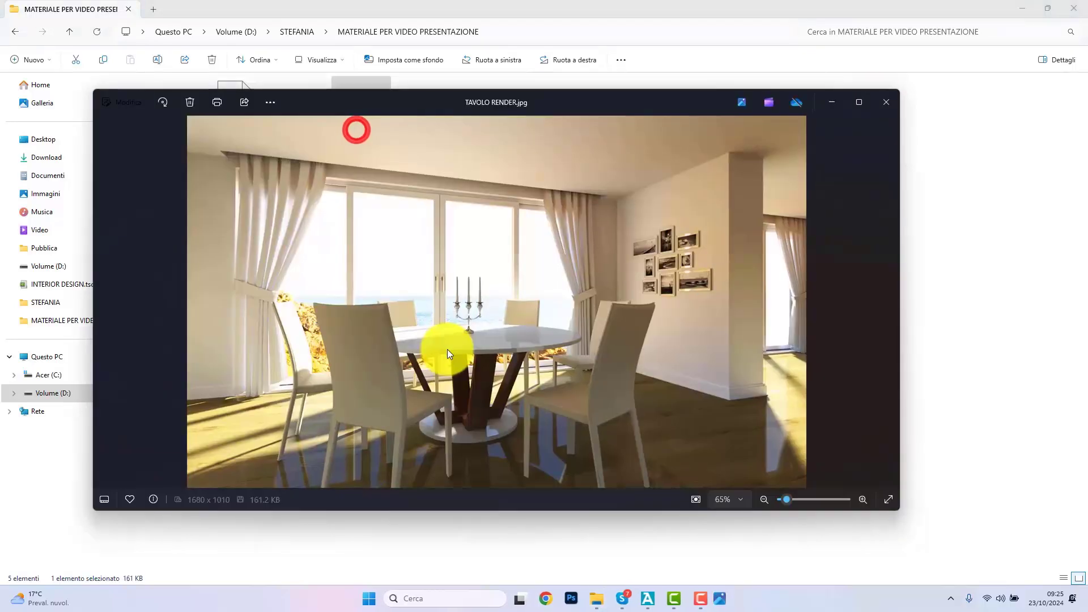
click(858, 102)
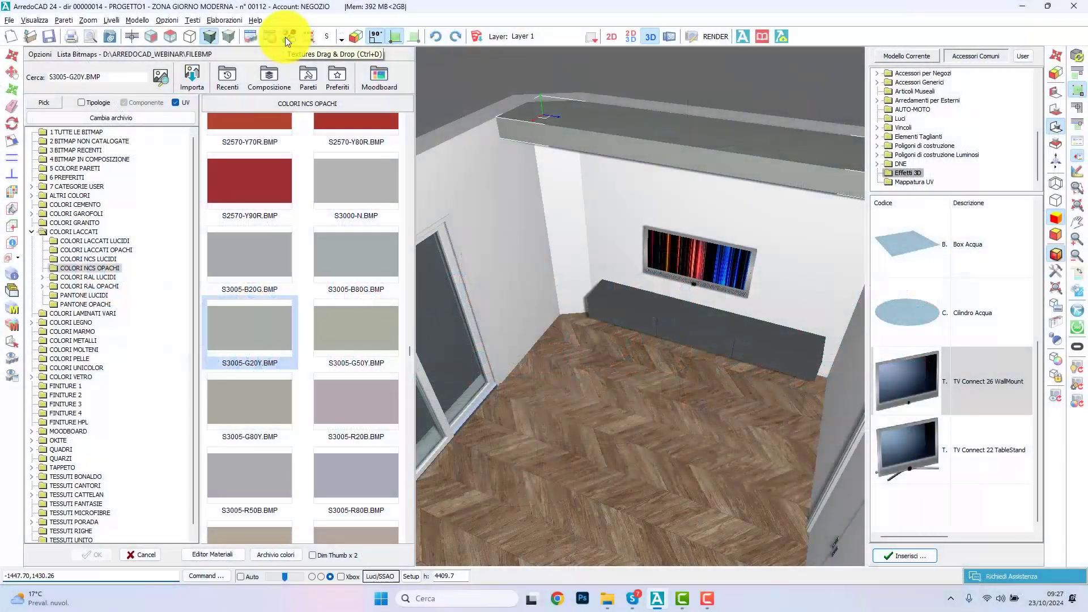
Step: Return to the combined 2D and 3D view and cover the TV wall with a GLAMORA wallpaper of type CARTA DA PARATI using a laying scheme
click(284, 36)
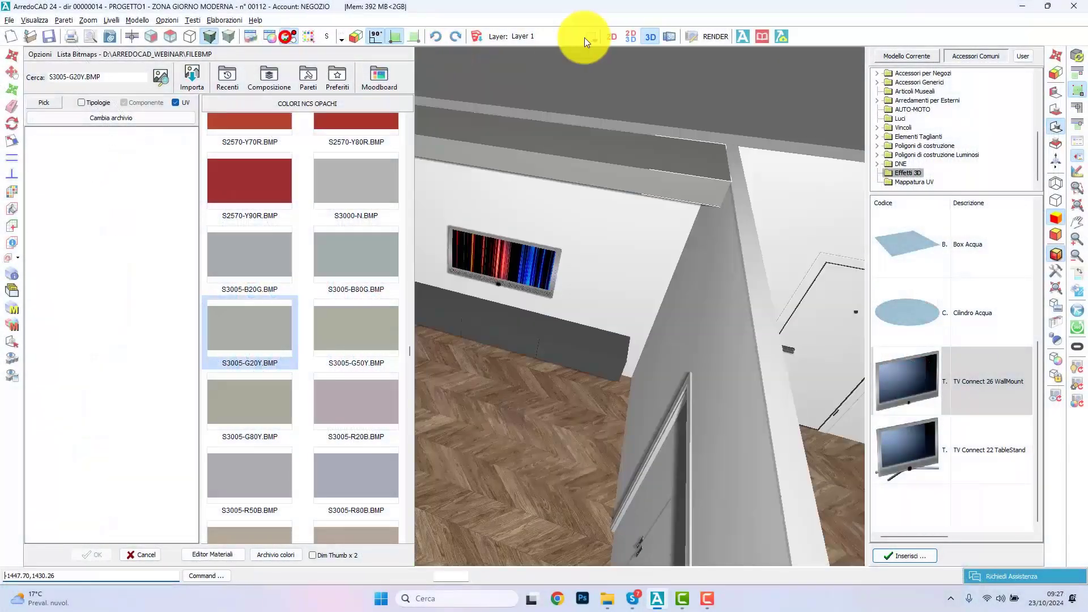
click(631, 36)
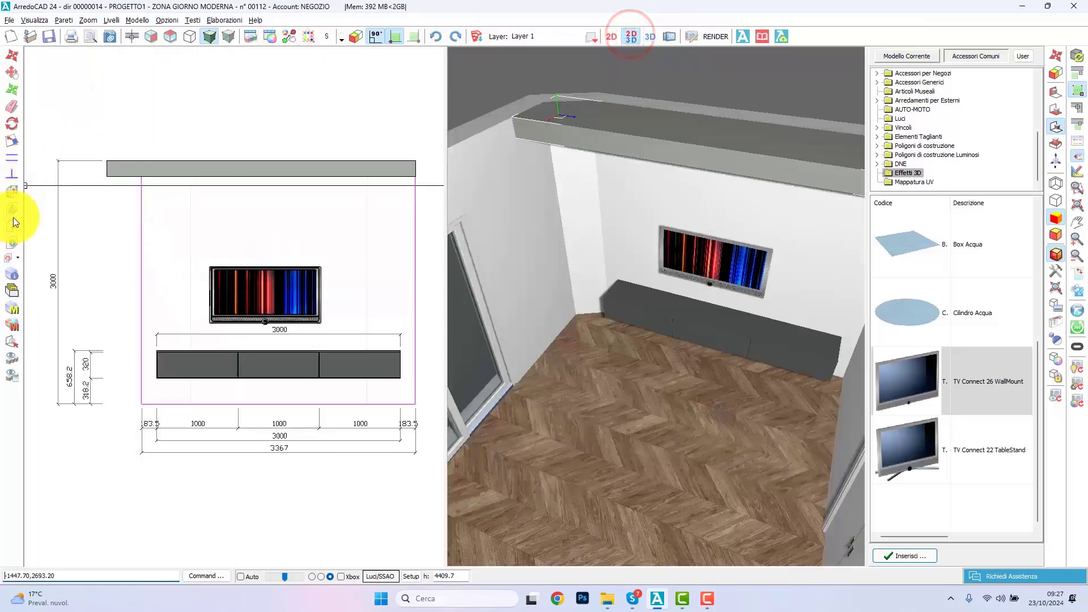
click(12, 193)
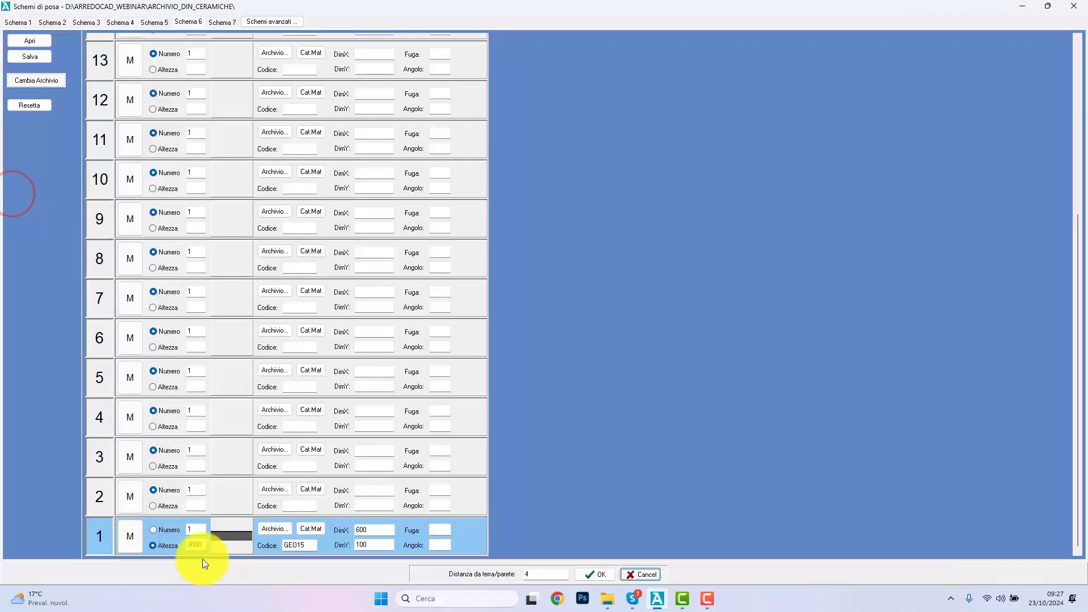
click(266, 526)
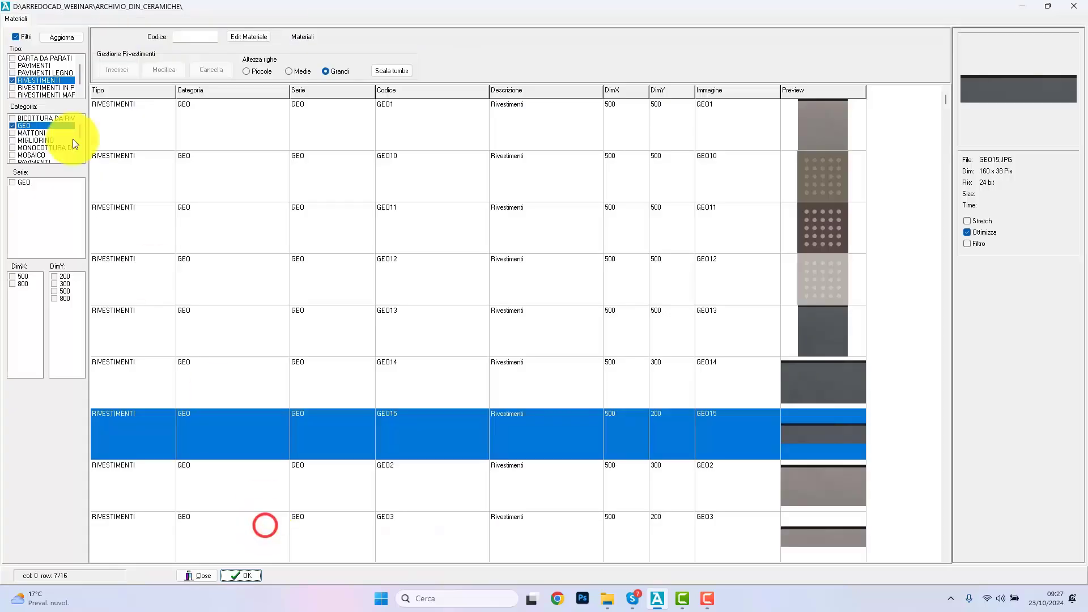
click(12, 59)
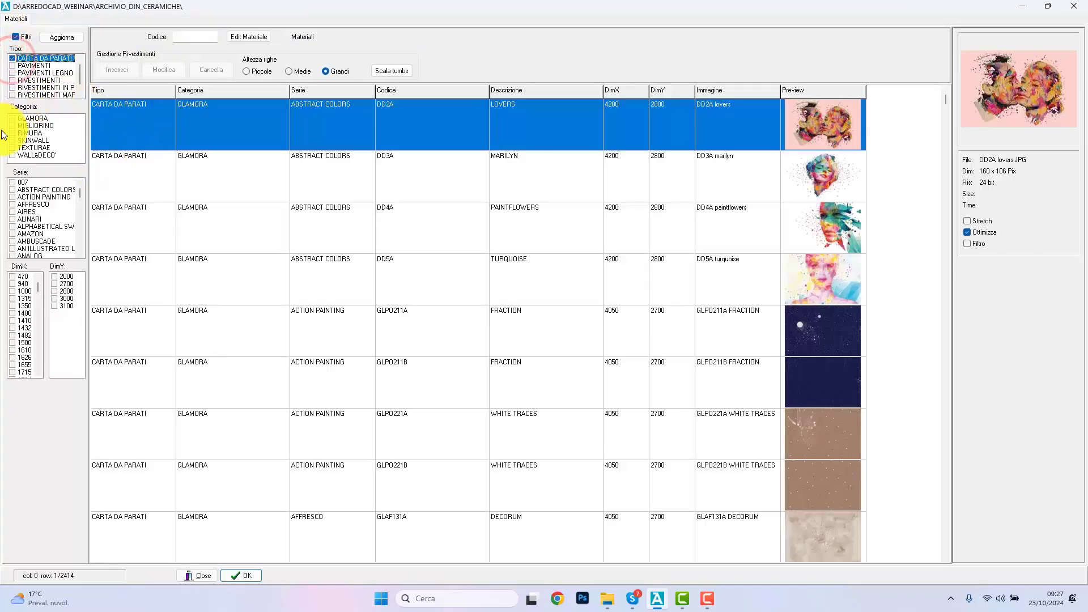
click(13, 120)
click(13, 120)
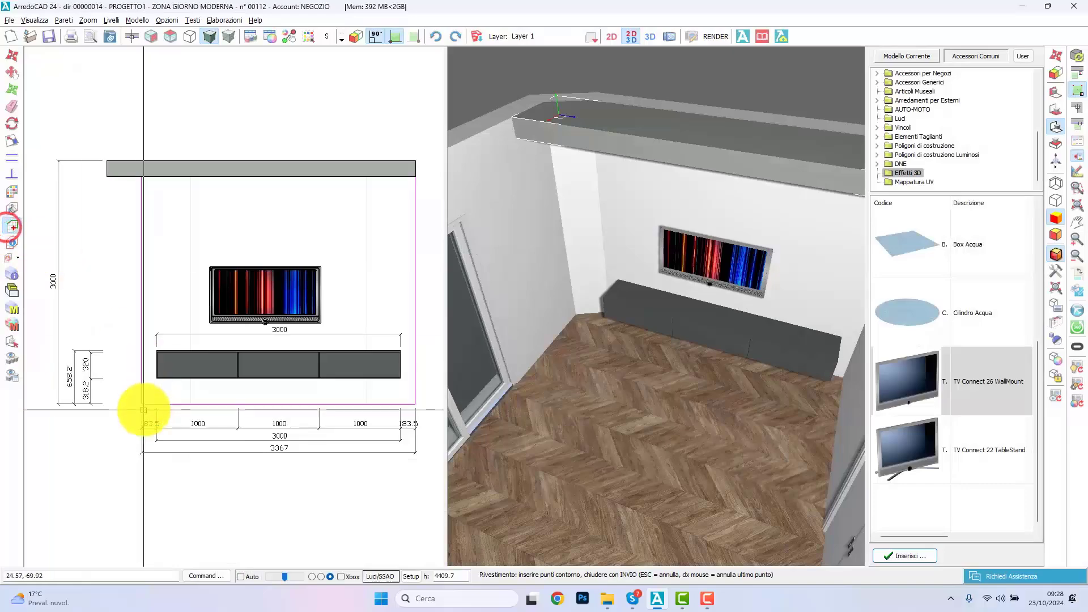
click(537, 415)
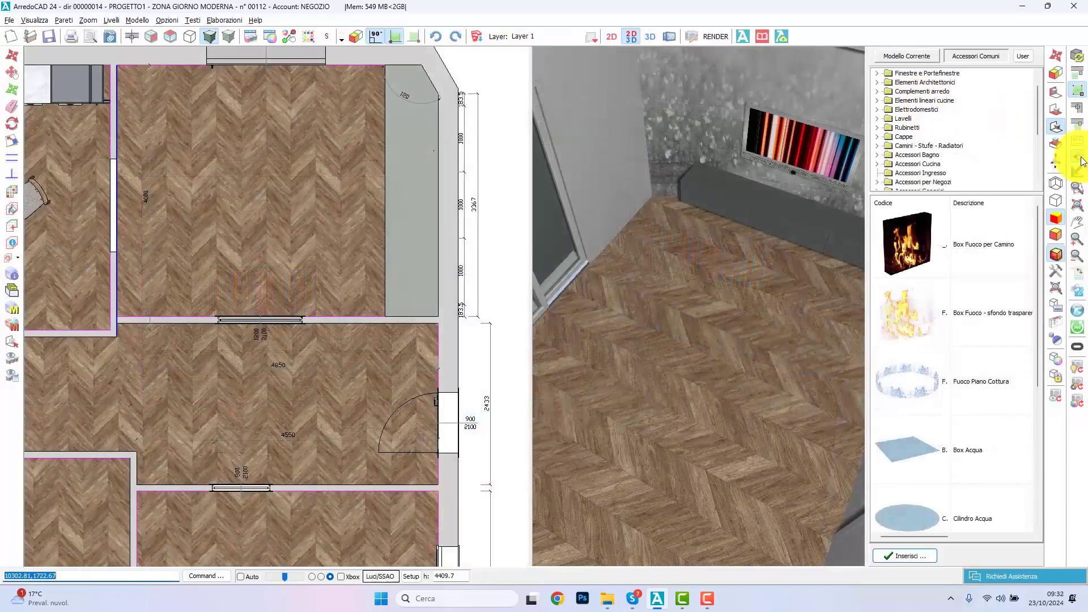
Step: Place the sofa Divano con cuscini 3 from Divani 3 posti in the living room, facing the TV wall
click(1079, 157)
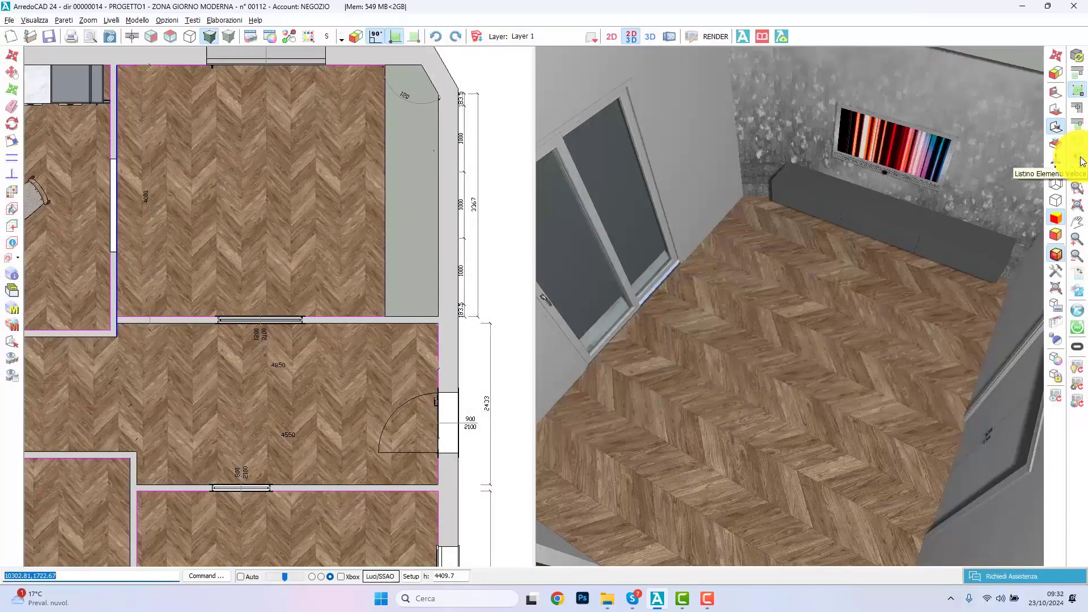
click(1081, 160)
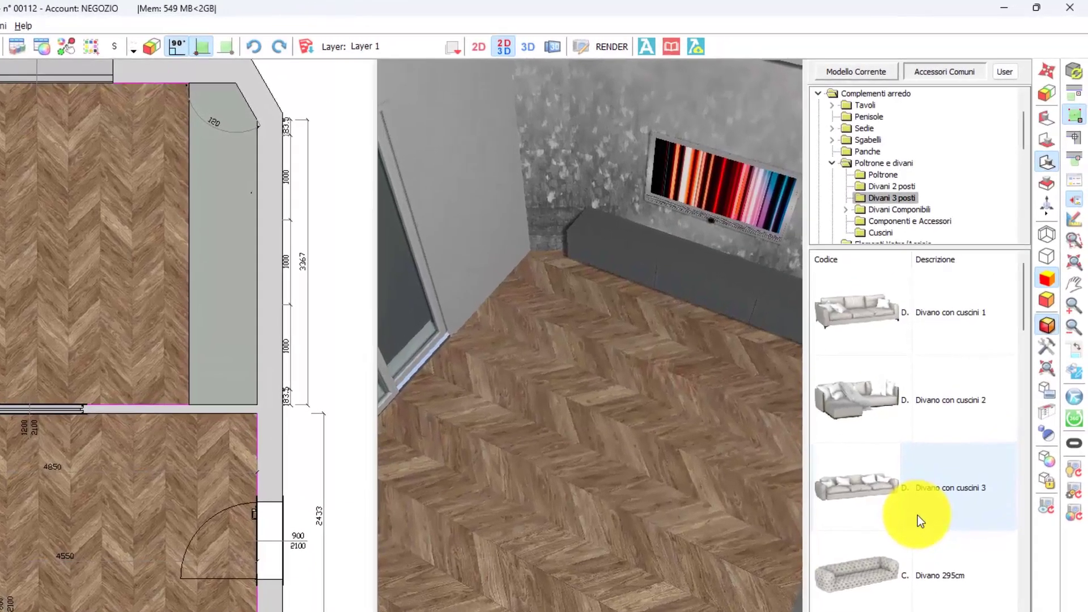
click(932, 512)
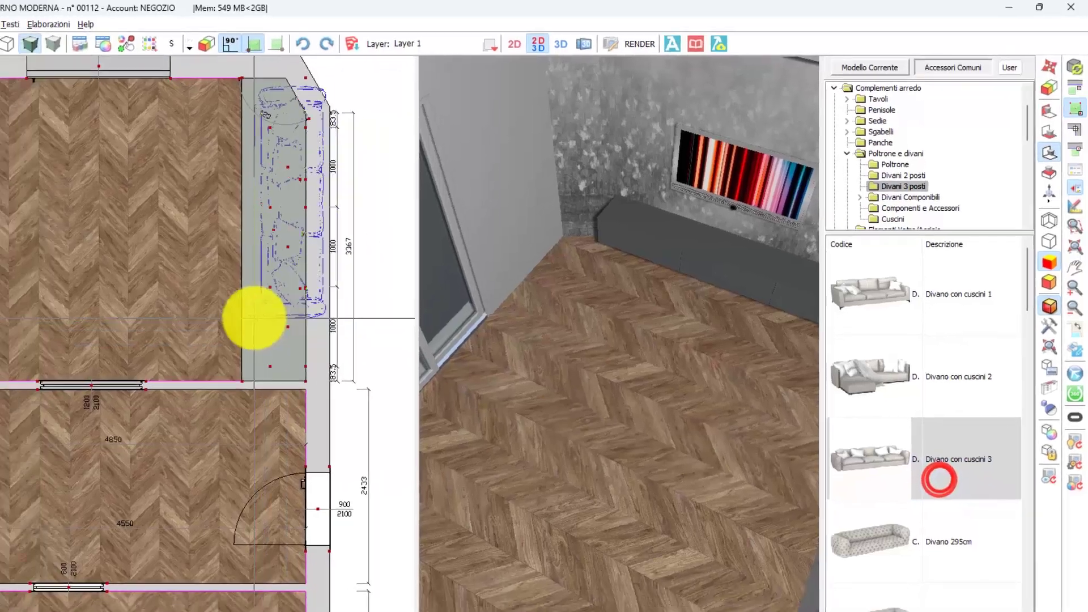
Step: Place the rug Tappeto 5 from the Generici rugs on the floor in front of the sofa
click(915, 146)
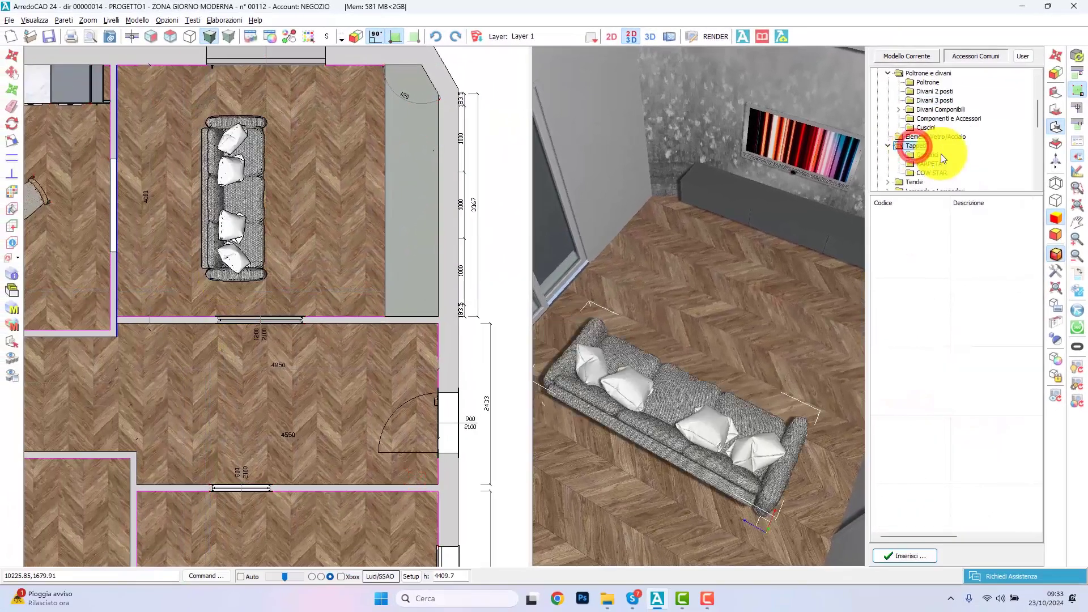
click(929, 156)
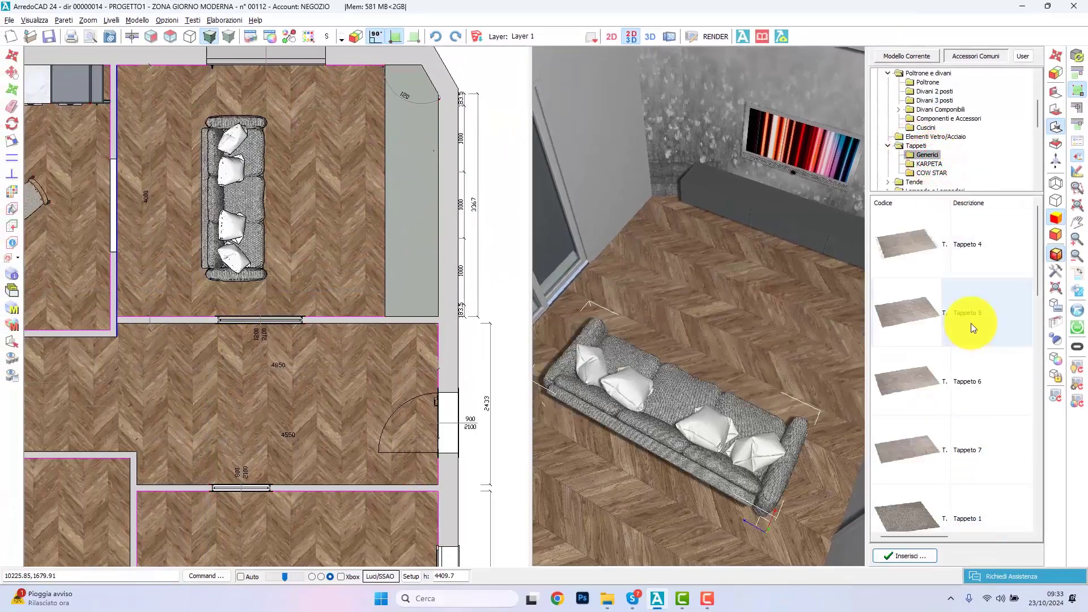
double_click(970, 323)
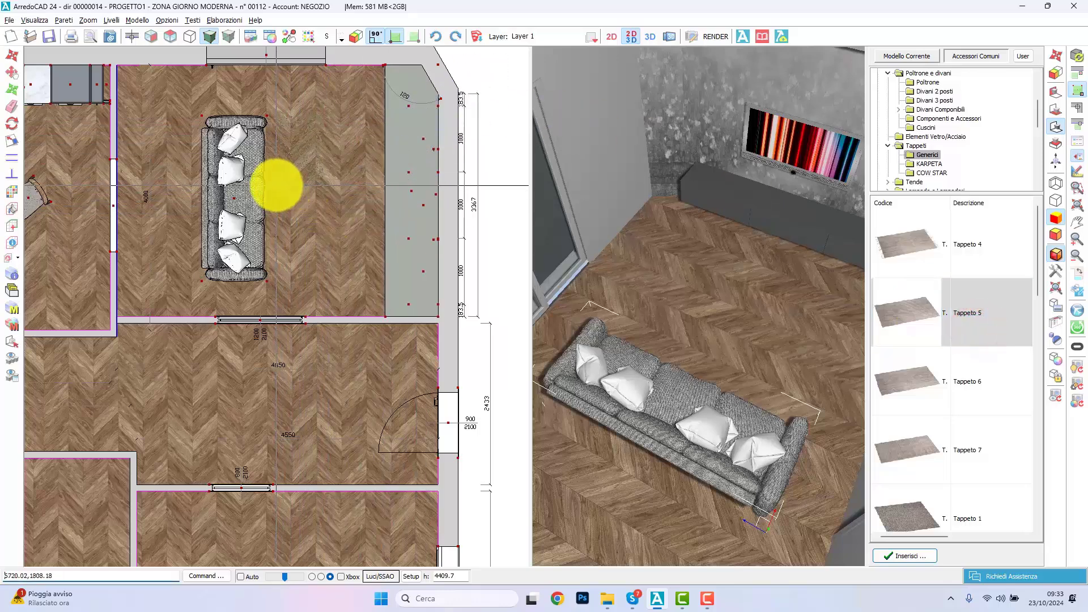
click(273, 215)
Step: Apply a beige and dark brown colour-block finish from the MODERNI collection to the rug
double_click(417, 259)
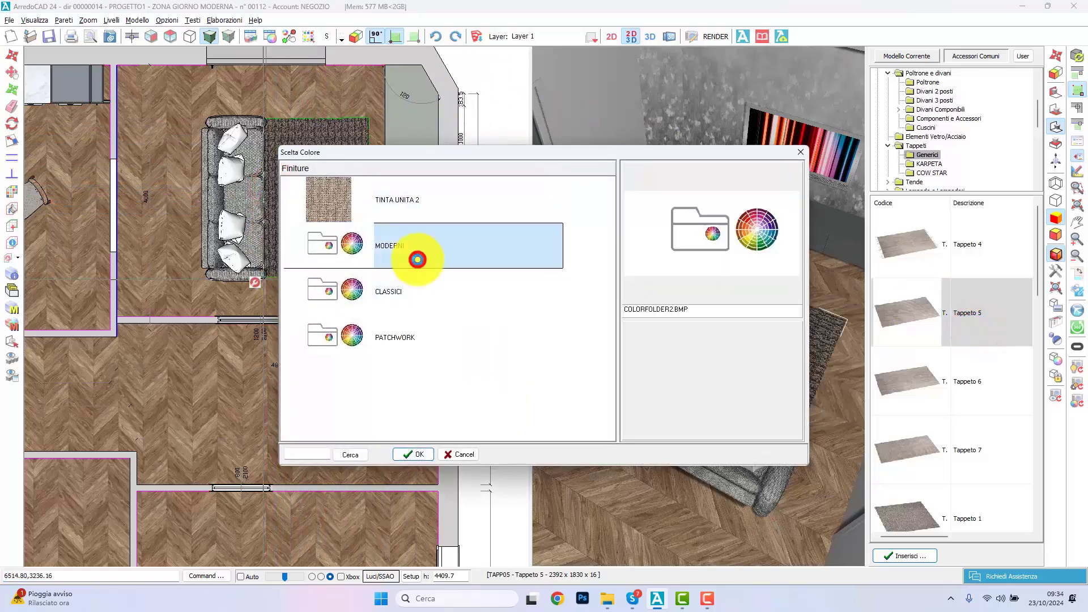
scroll(418, 329, down, 10)
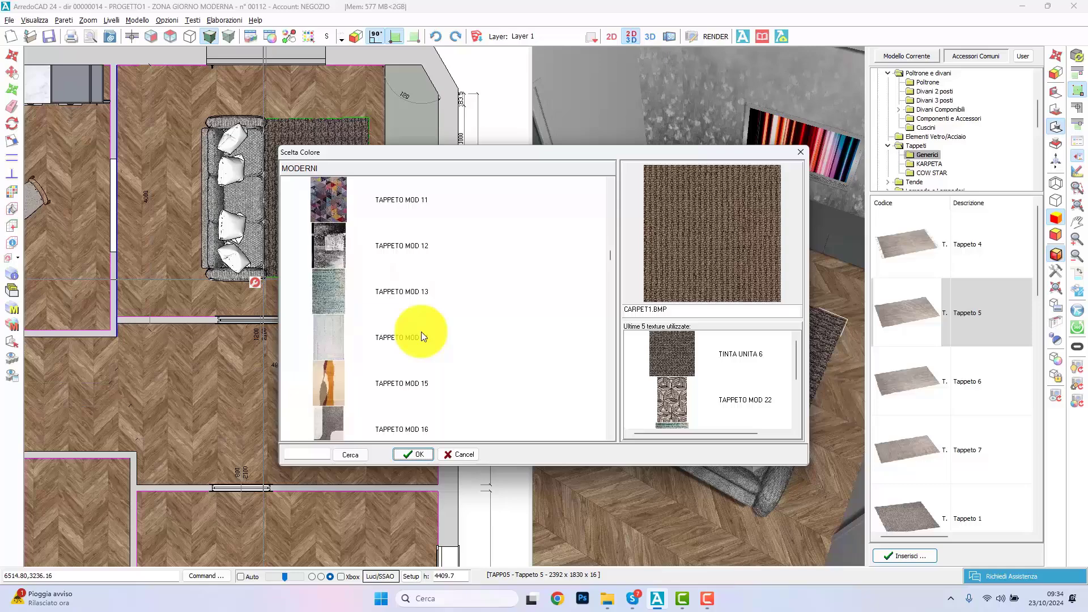
double_click(408, 294)
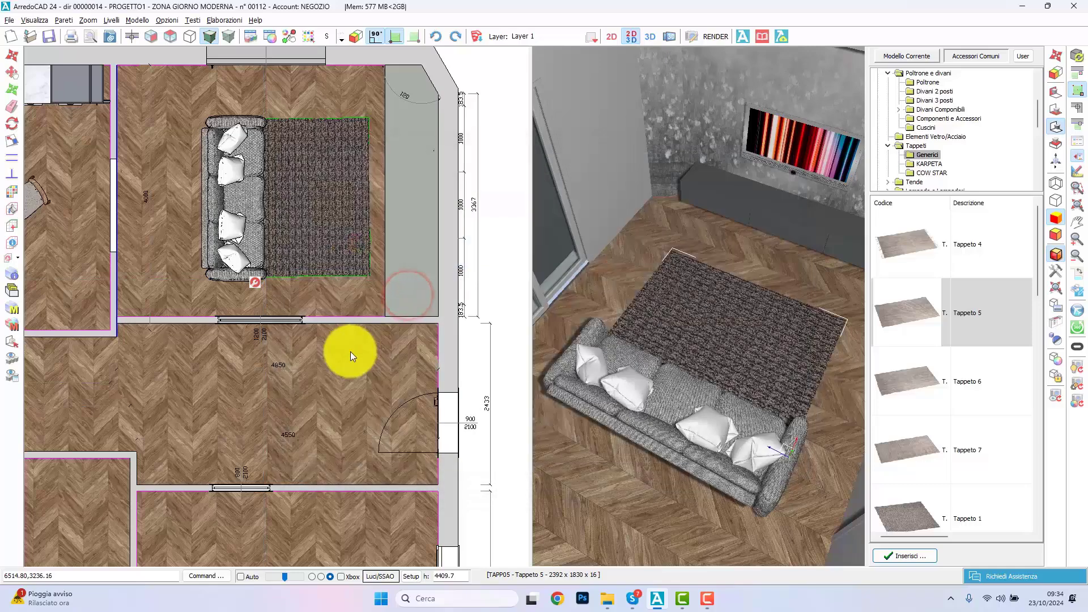
click(631, 36)
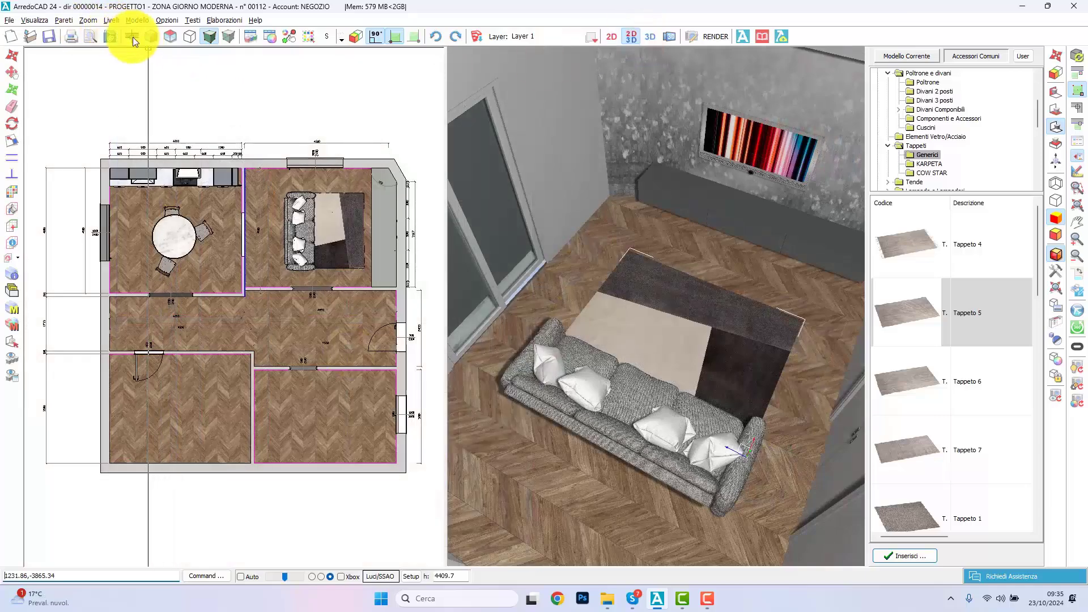
Step: Make the TV wall the working wall and display it in front elevation in the 2D view
click(134, 37)
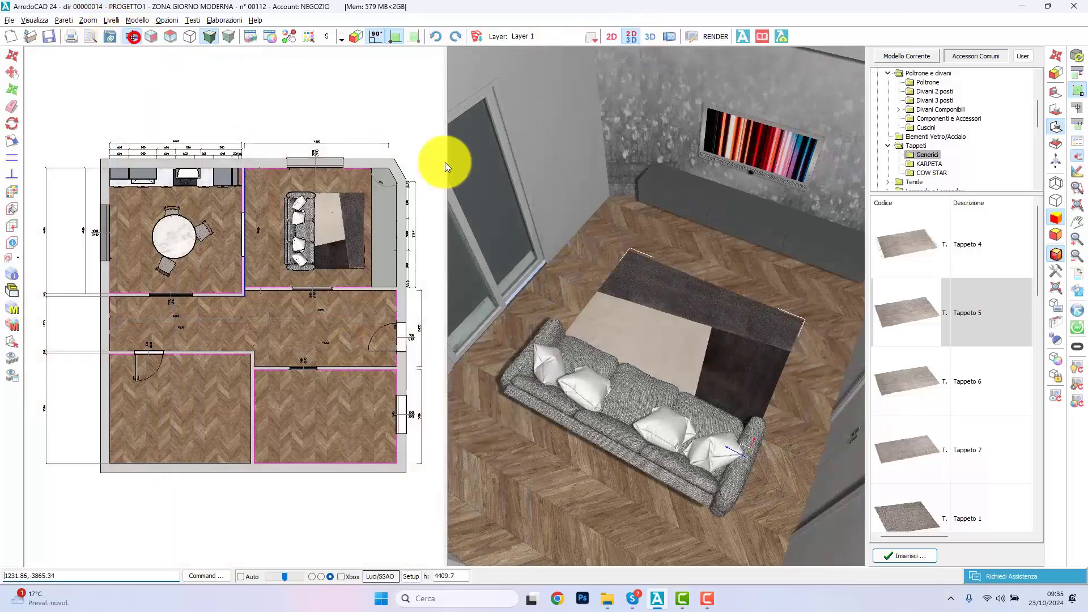
click(399, 214)
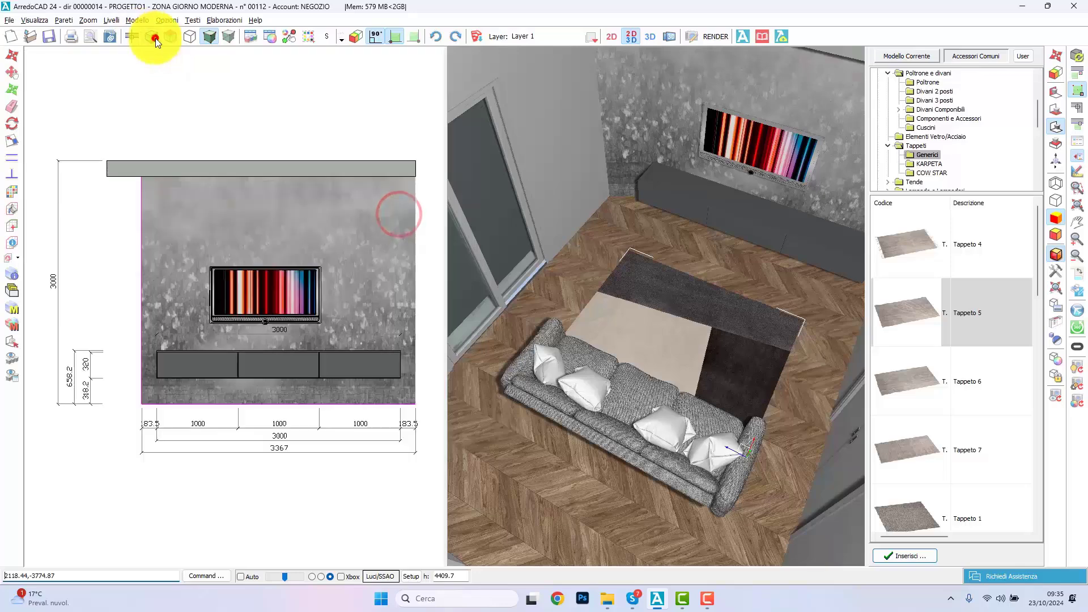
click(152, 38)
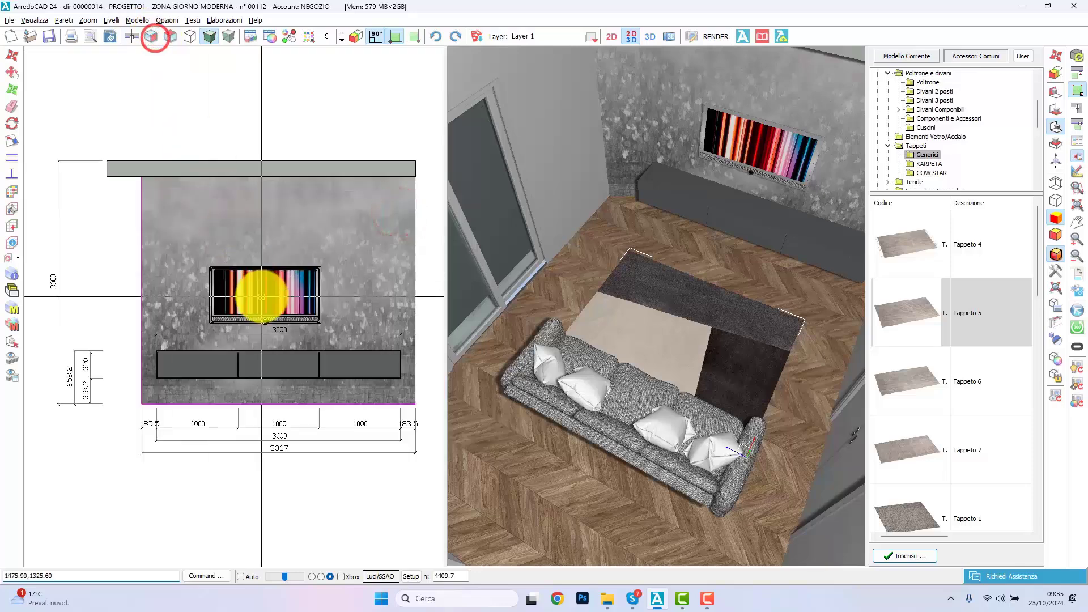
Step: Import the Artemide desk lamp as a SketchUp model with its front-face texture, colour grouping and hidden-line options enabled
click(9, 20)
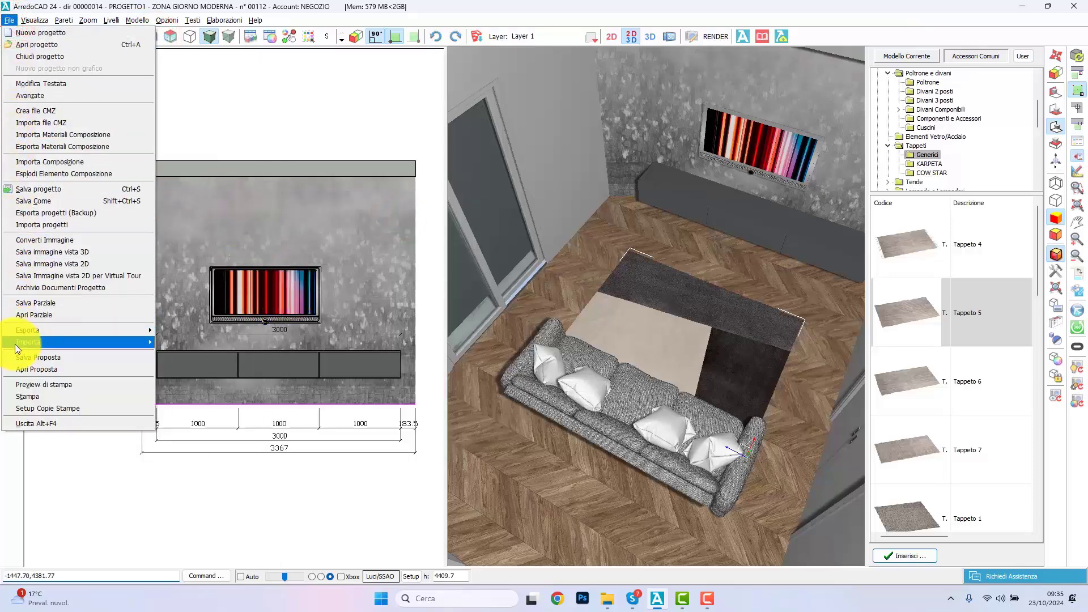
mouse_move(16, 345)
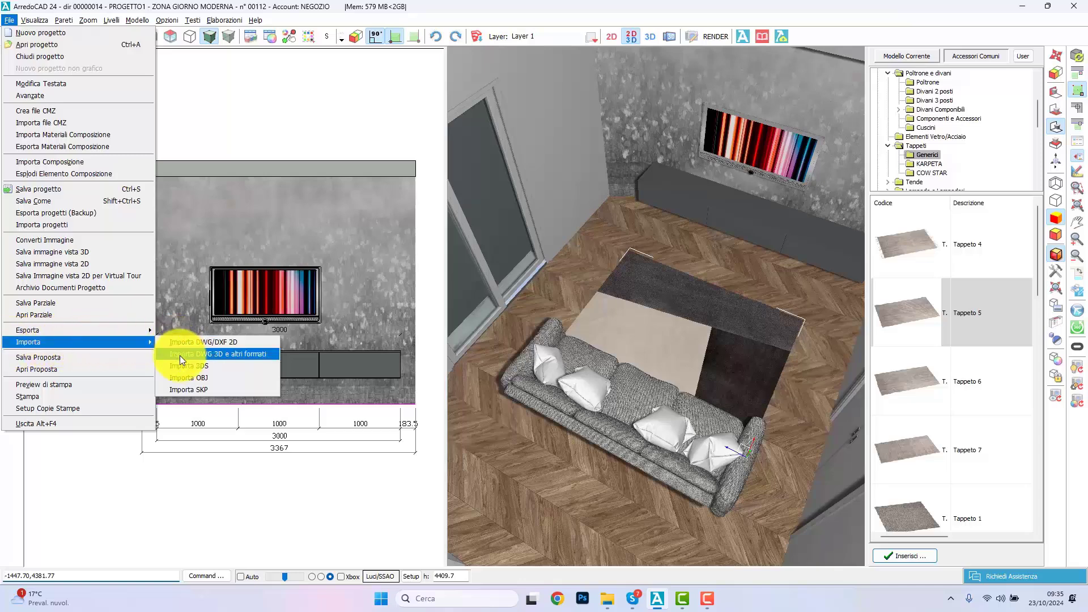
click(180, 388)
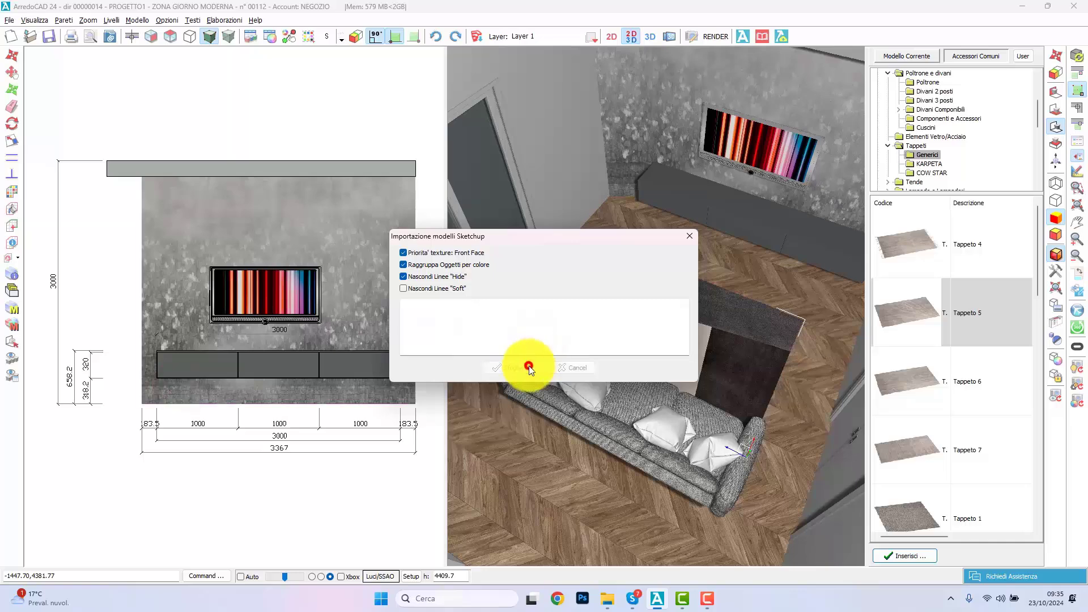
click(528, 365)
click(483, 355)
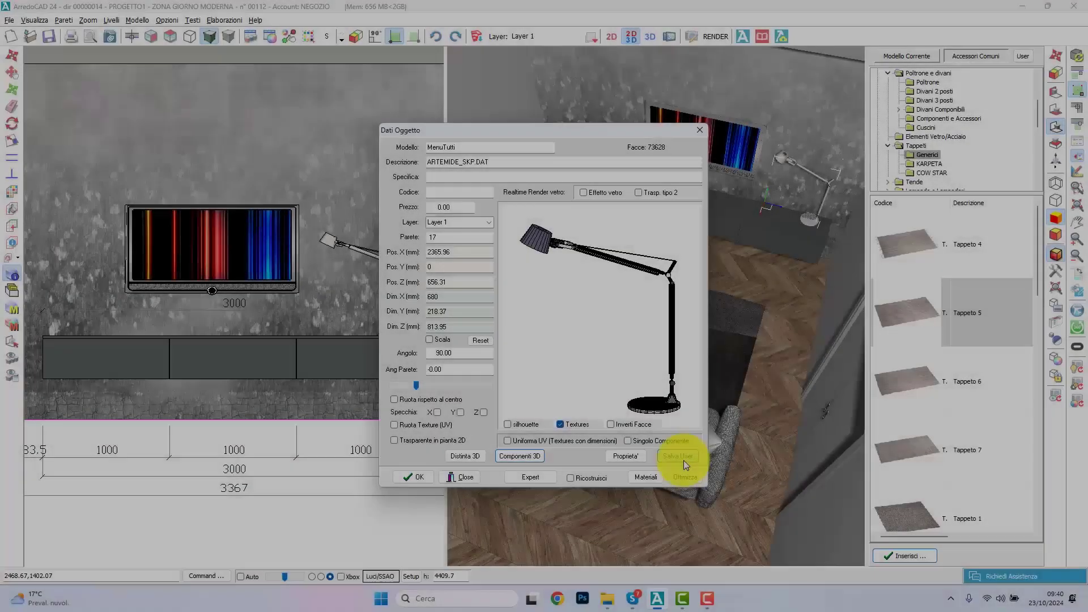
Step: Save the lamp to the user archive, enable archive editing, and create a COMPLEMENTI folder with a LAMP subfolder
click(683, 460)
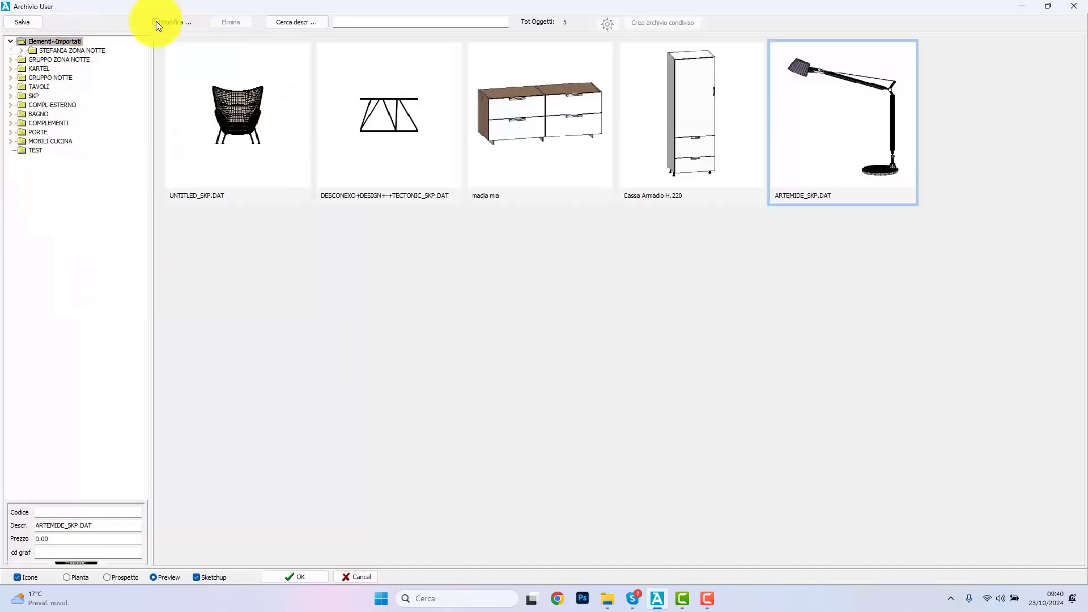
click(155, 21)
right_click(64, 43)
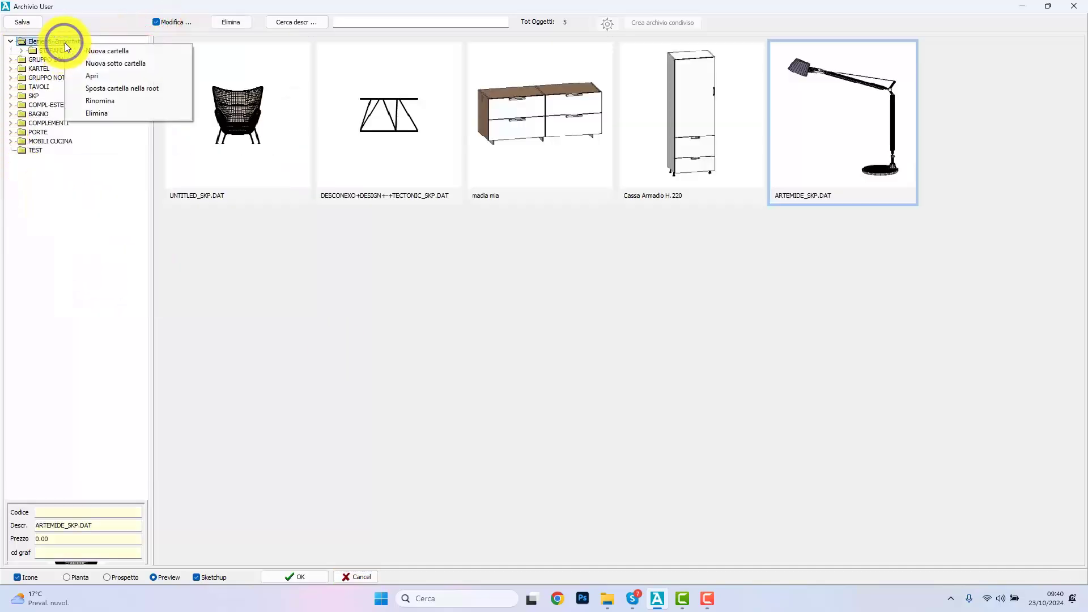
click(90, 50)
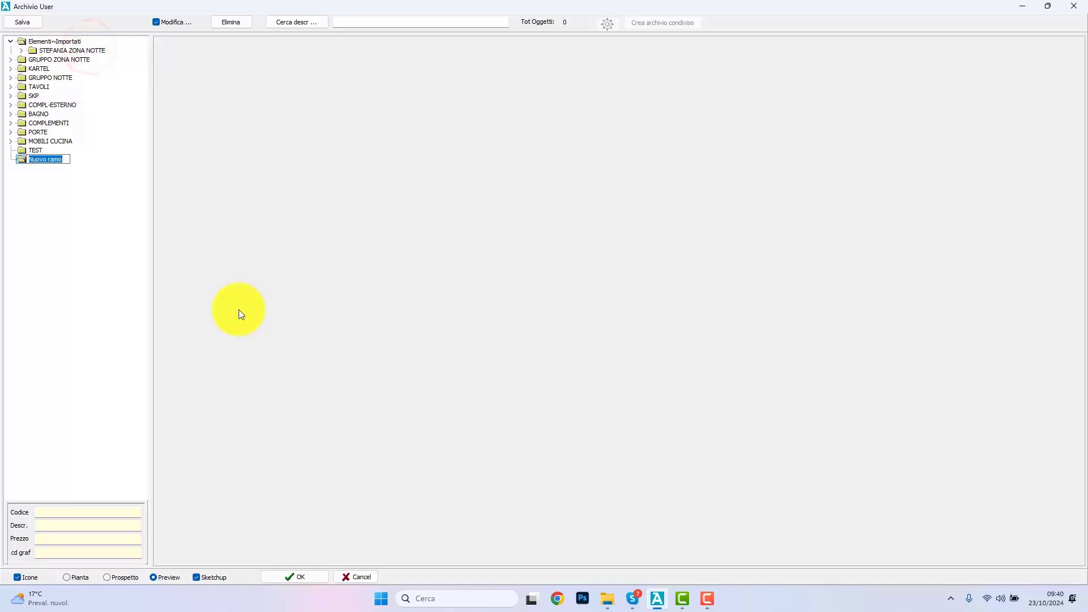
text(COMPLEMENTI)
click(118, 227)
right_click(54, 159)
Step: Move ARTEMIDE_SKP.DAT from the Elementi~Importati folder into the new LAMP folder and confirm the archive
click(74, 41)
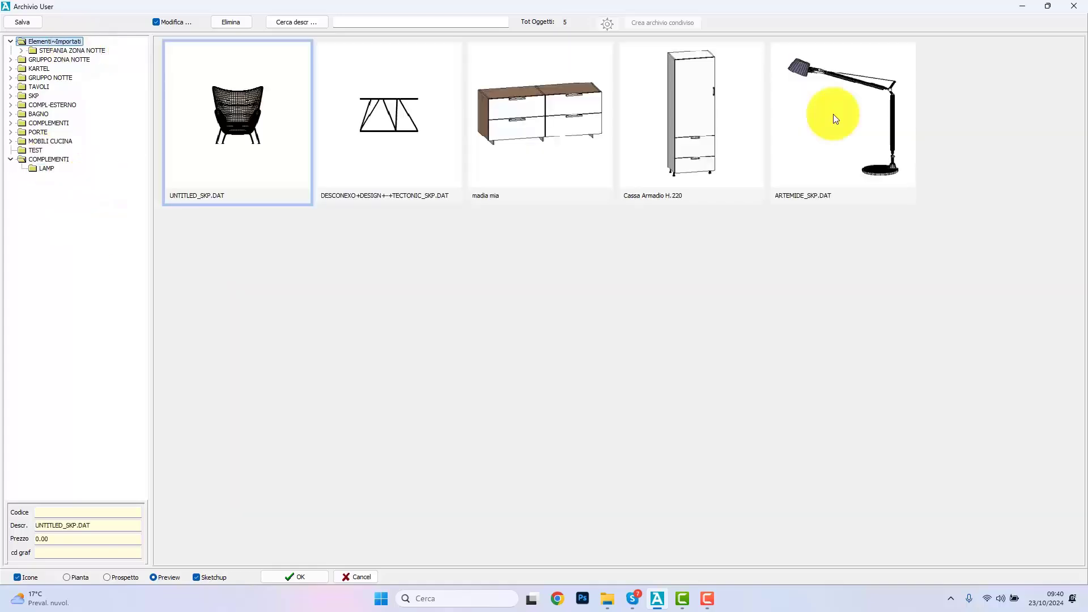
click(833, 117)
drag(46, 183, 46, 170)
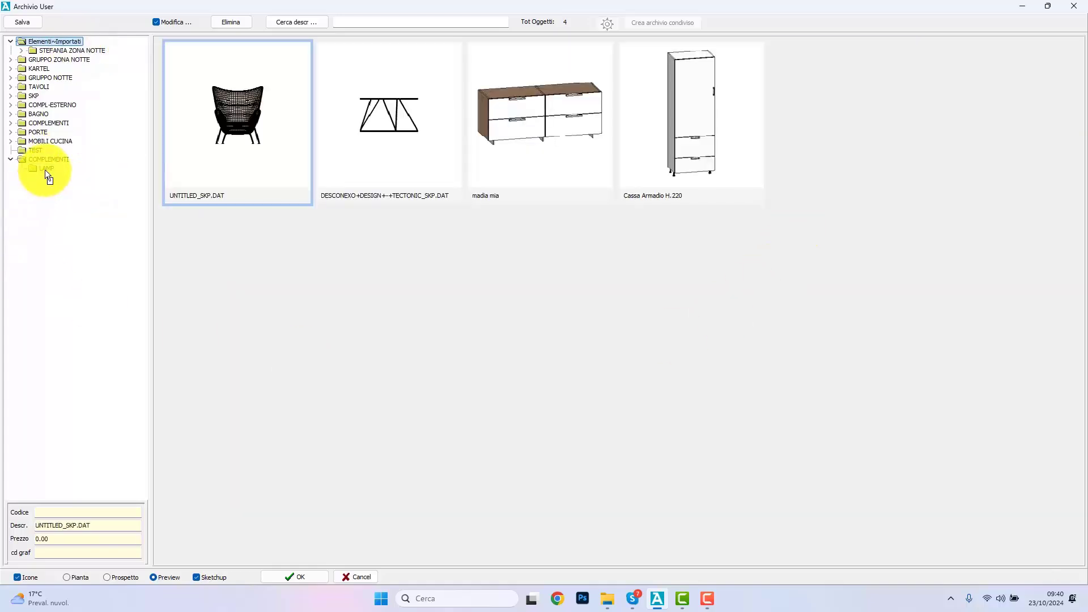
click(45, 170)
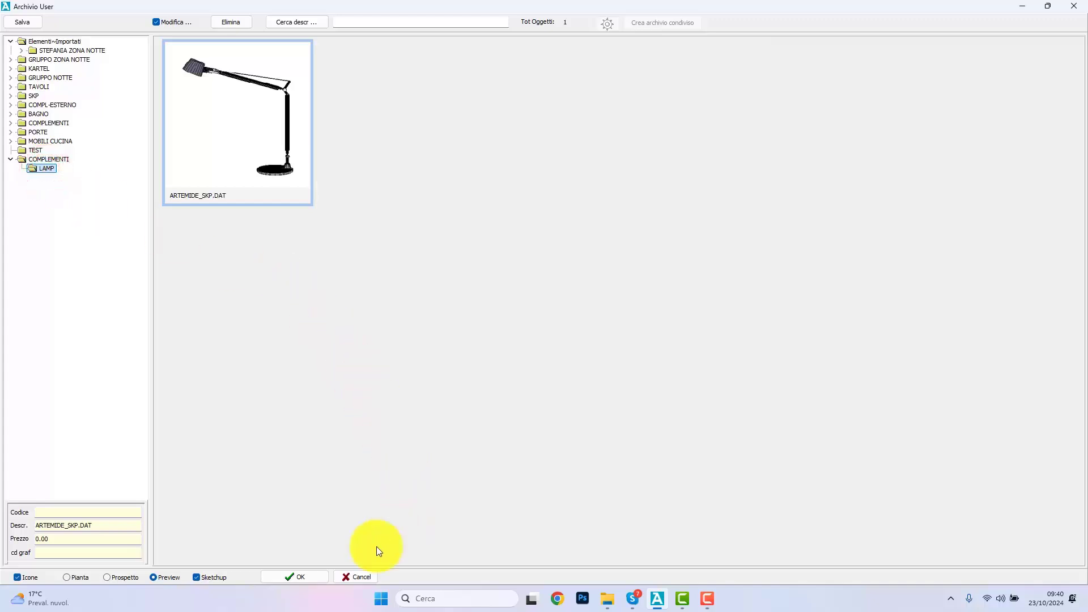
click(313, 576)
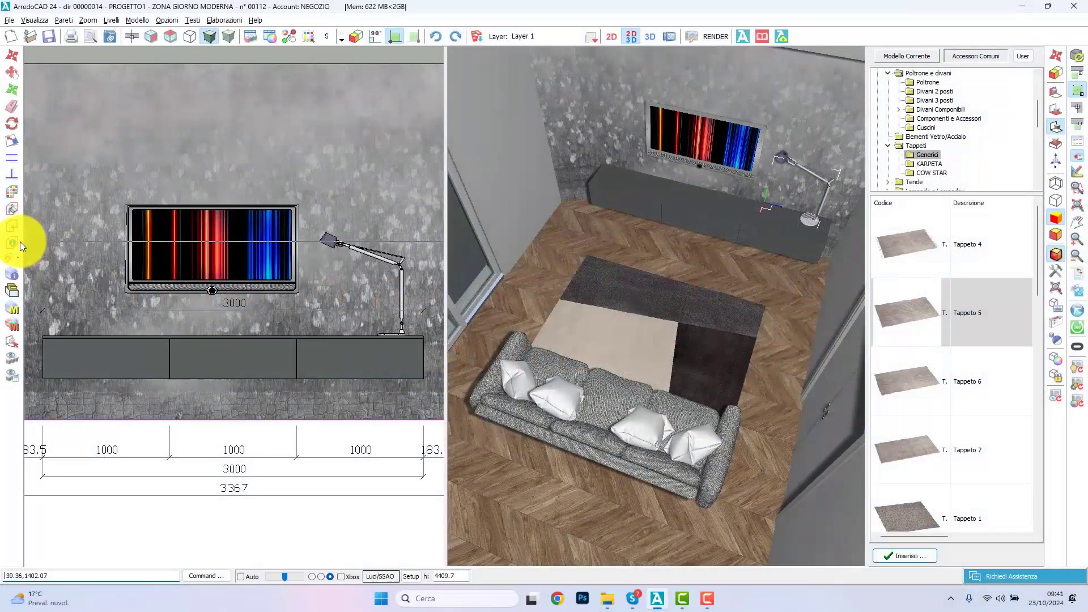
Step: Enable a skirting board for the living room zone, Zona: 2, and open its material library
click(16, 243)
click(275, 266)
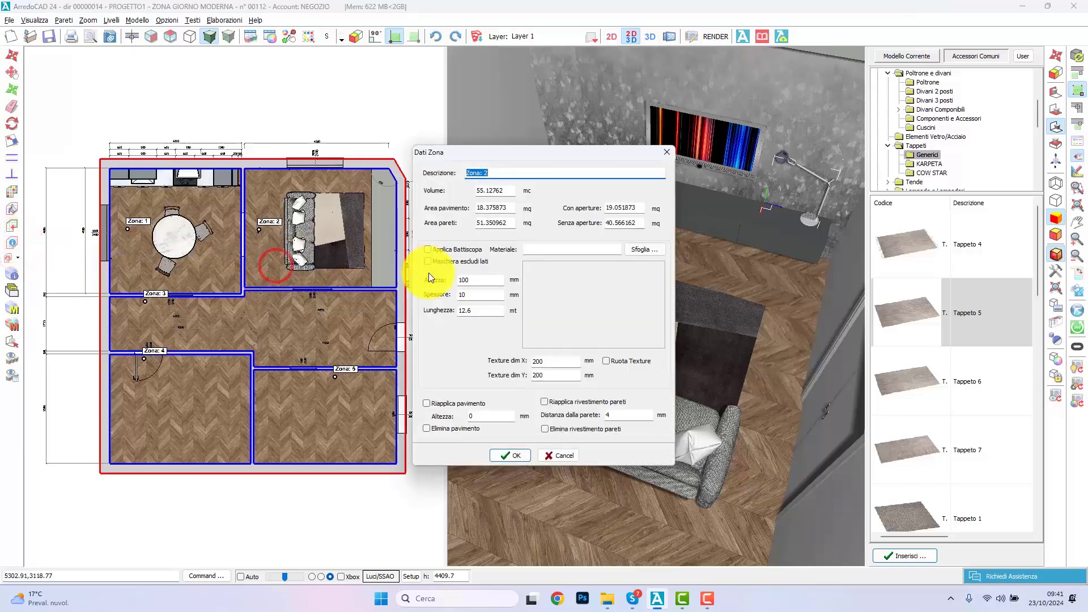
click(437, 248)
click(638, 248)
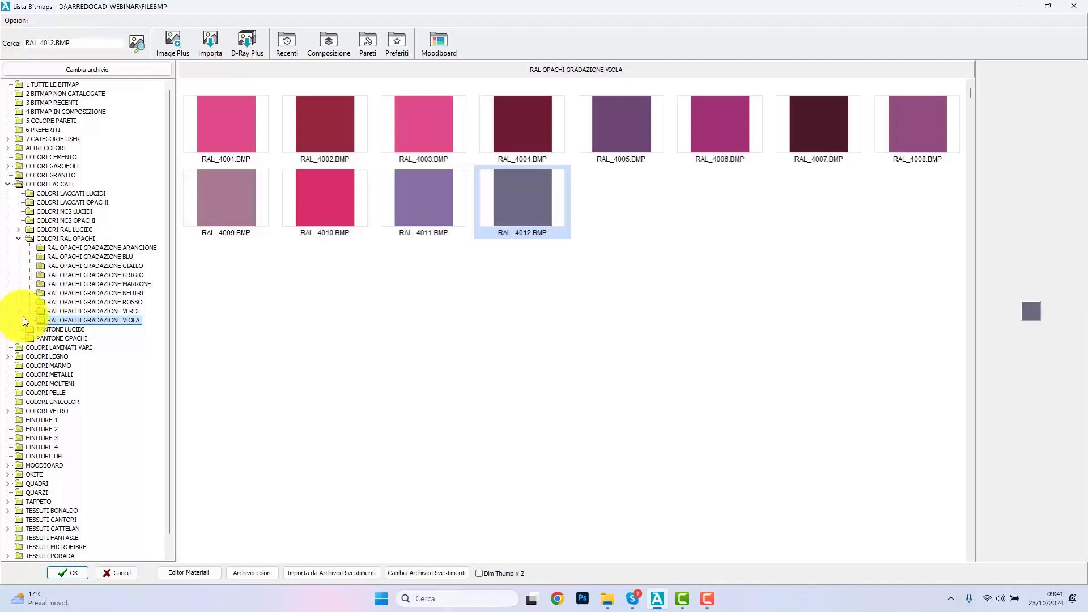
click(319, 572)
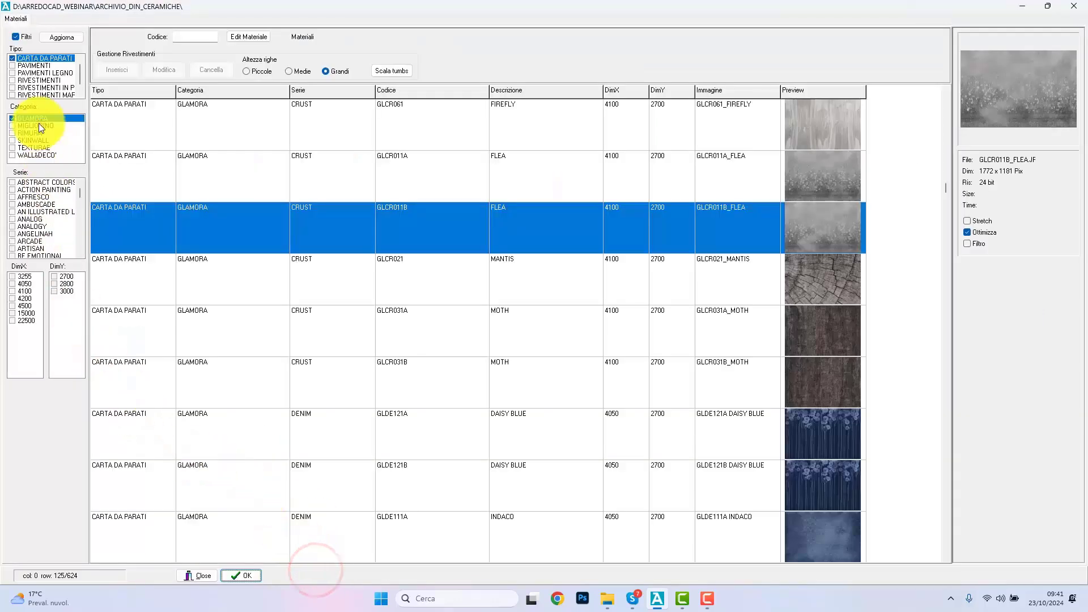
click(18, 66)
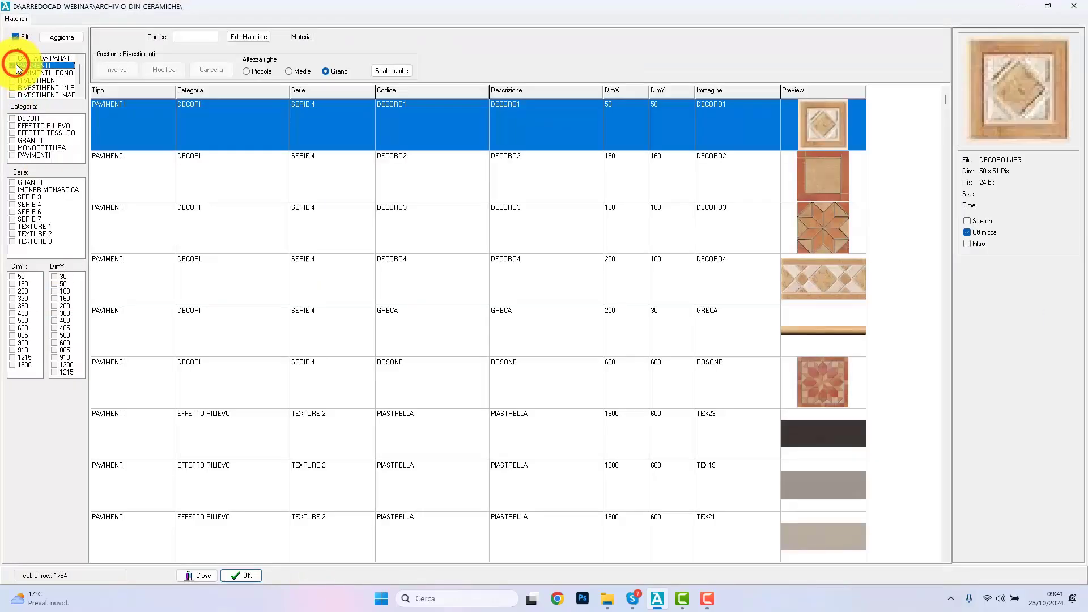
click(199, 573)
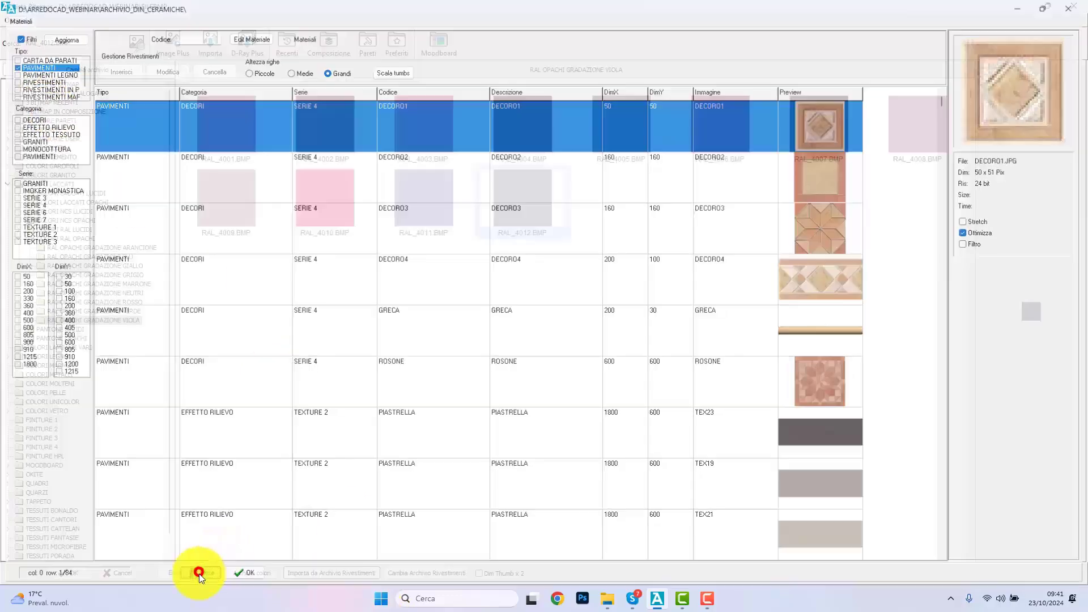
Step: Give the skirting board the wall colour 1_1_0_col.bmp and apply it to the living room zone
click(52, 121)
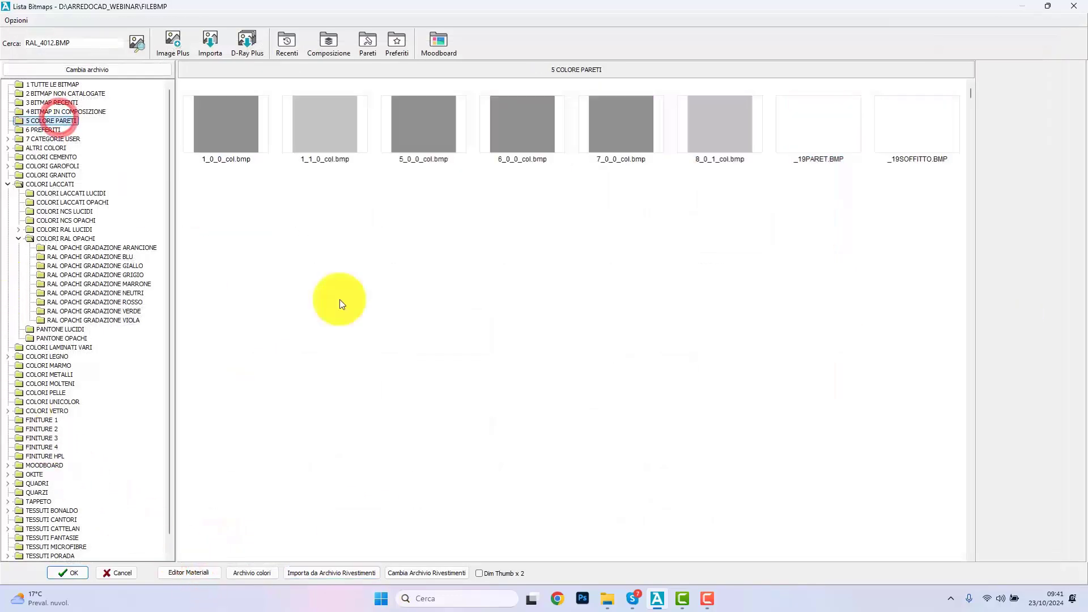
double_click(327, 142)
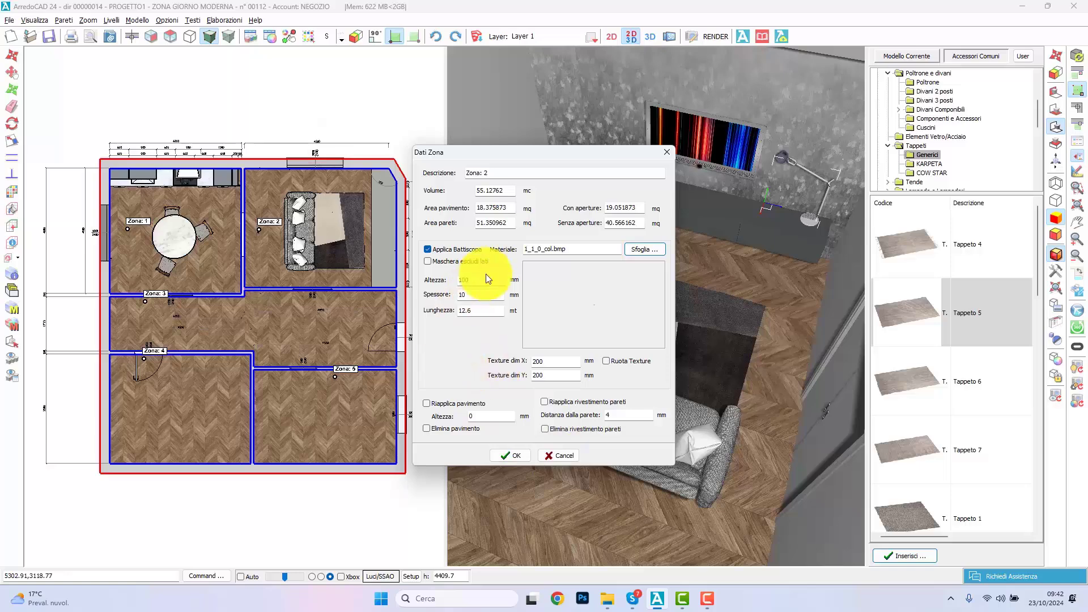
click(508, 455)
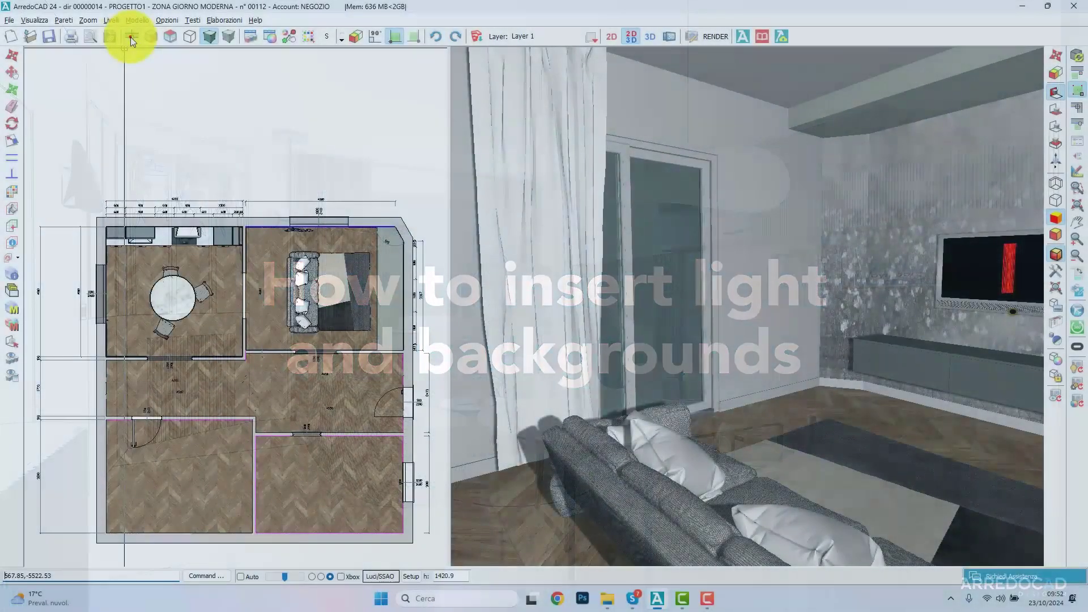
Step: Select the TV wall in the floor plan again and show its front elevation with the lamp
click(131, 36)
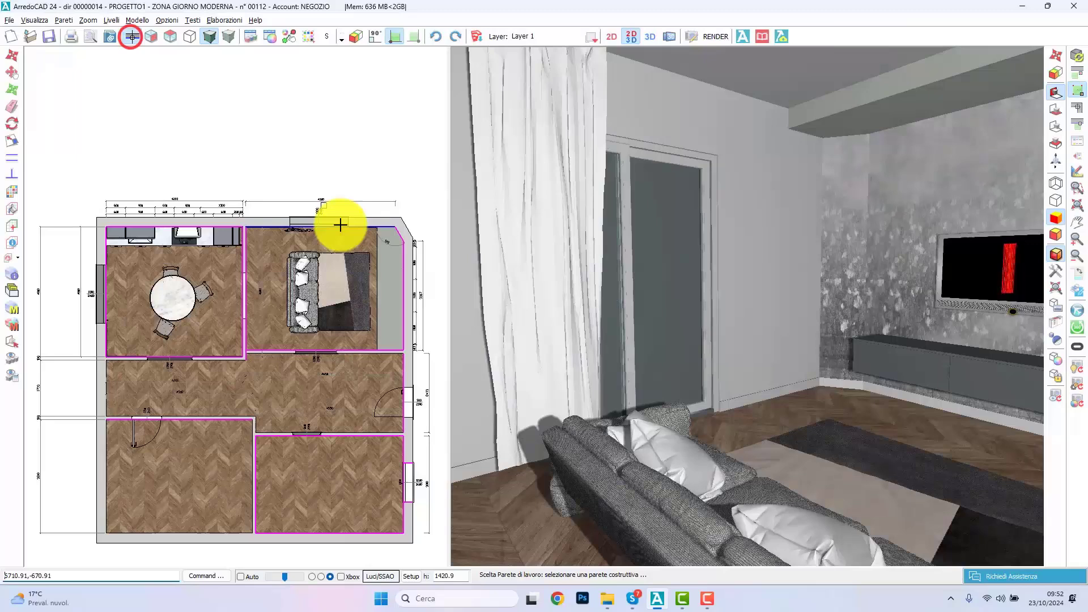
click(404, 282)
click(150, 36)
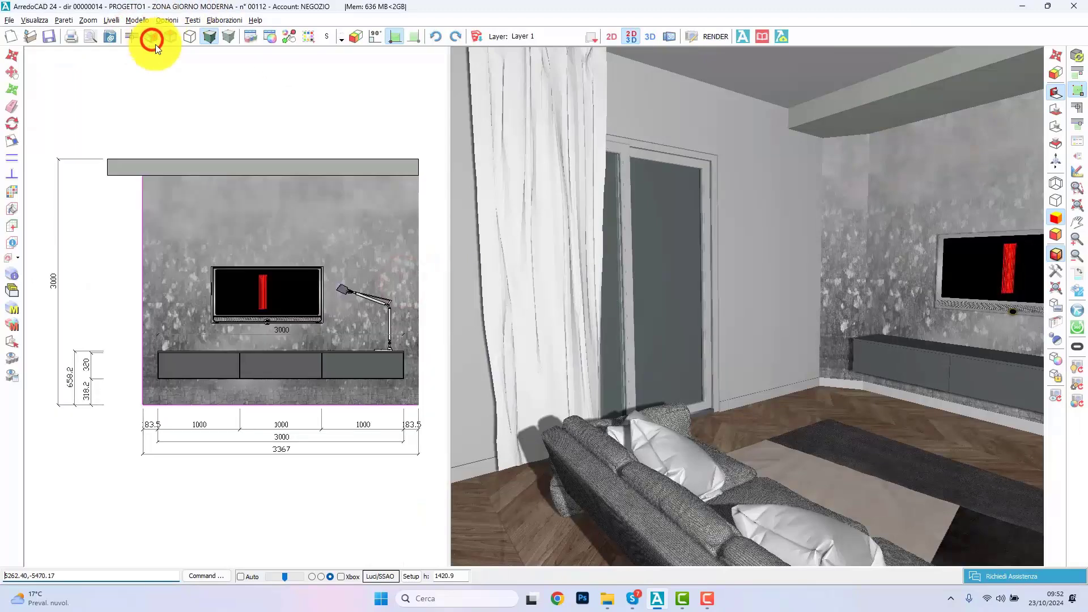
Step: Place a SPOT2 light from the Luci accessories just below the desk lamp's shade
click(1063, 317)
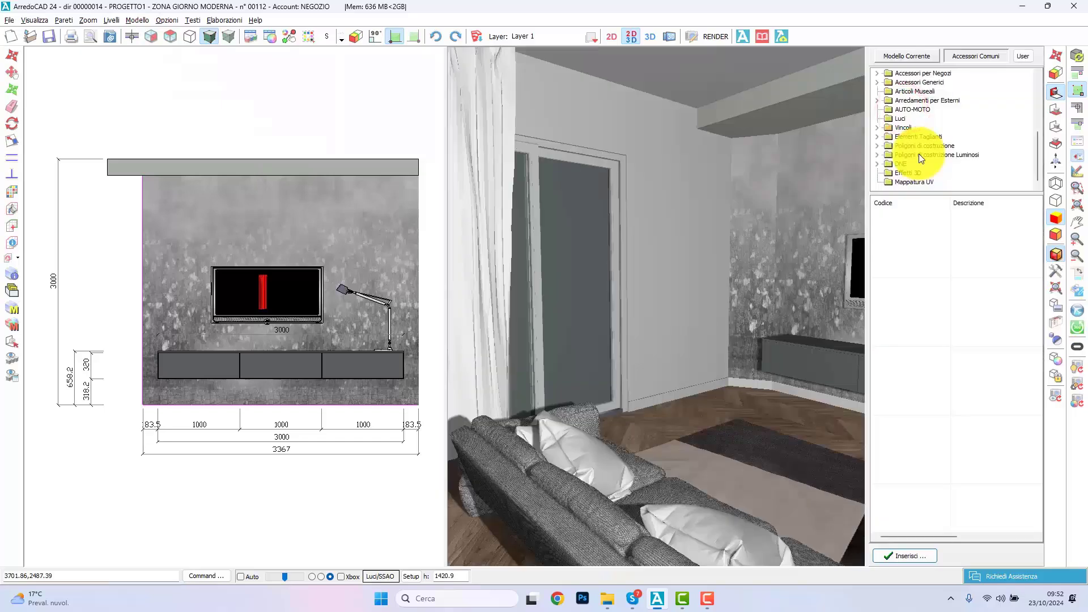
click(899, 121)
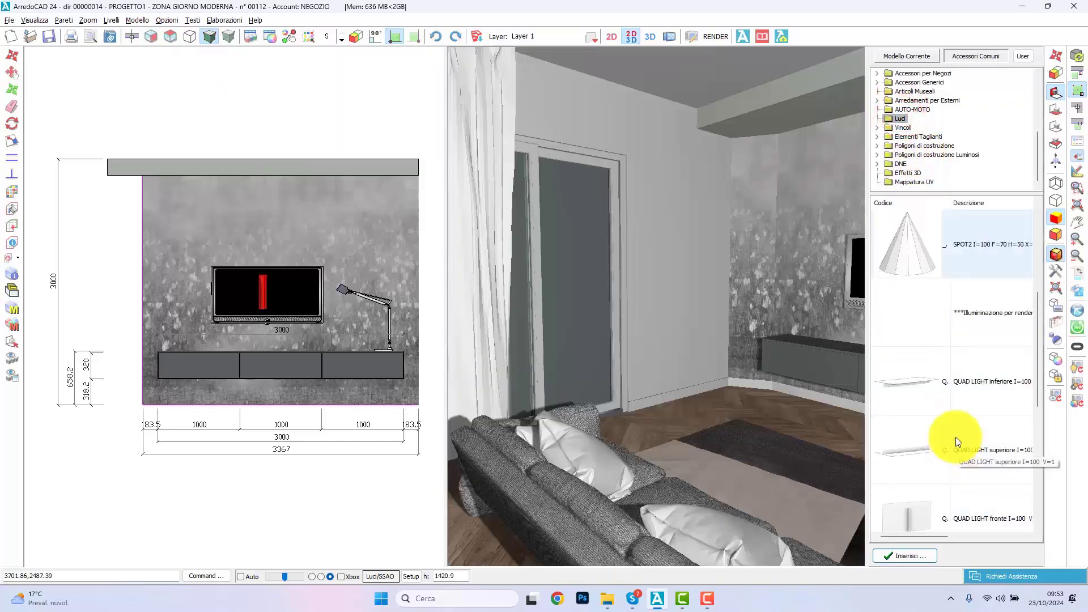
scroll(955, 436, up, 3)
click(957, 435)
scroll(340, 289, up, 5)
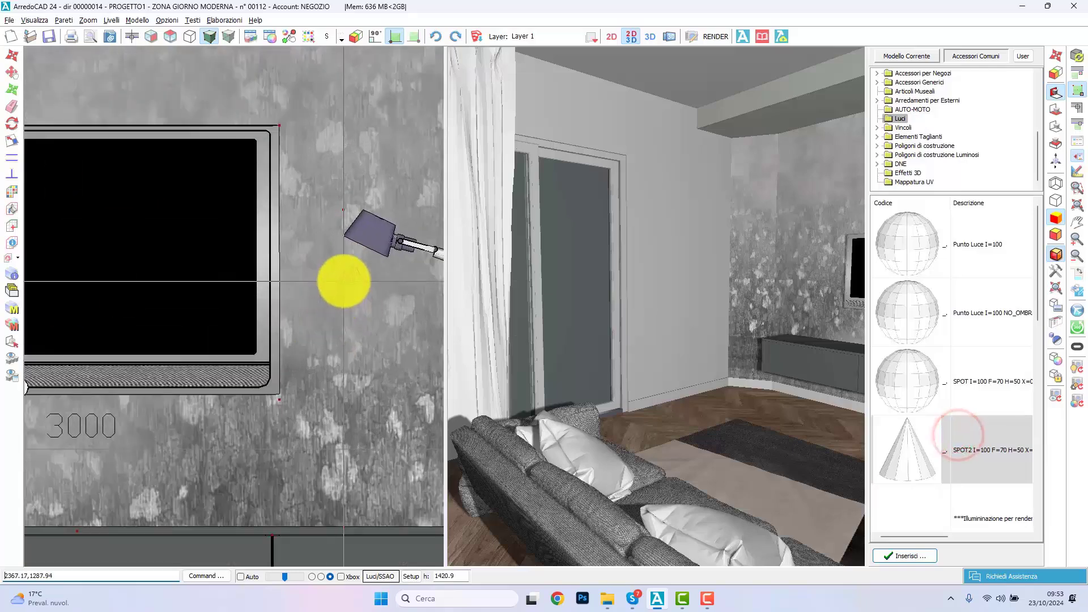
click(347, 267)
click(308, 342)
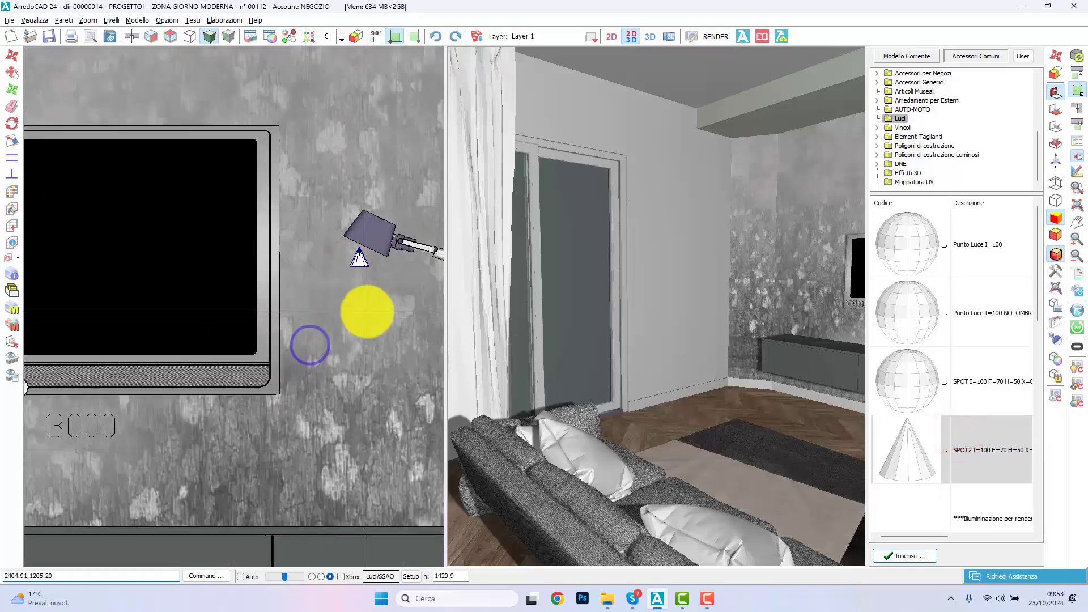
Step: Turn on Luci/SSAO real-time lighting, face the TV wall in 3D, and open the new spotlight's data
click(1052, 277)
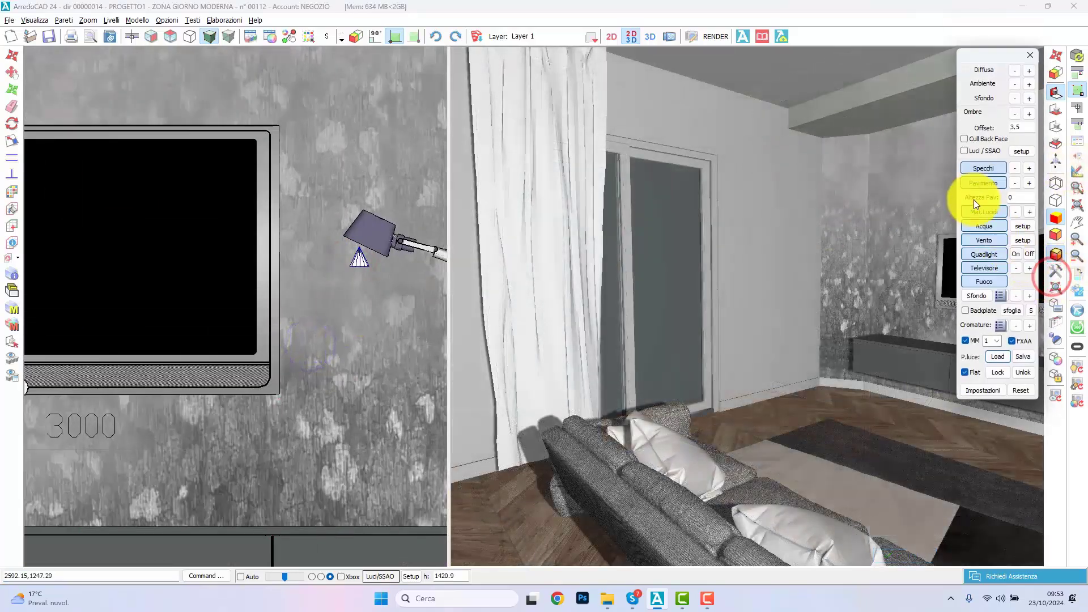
click(964, 151)
click(1030, 55)
right_drag(716, 293, 748, 307)
double_click(359, 260)
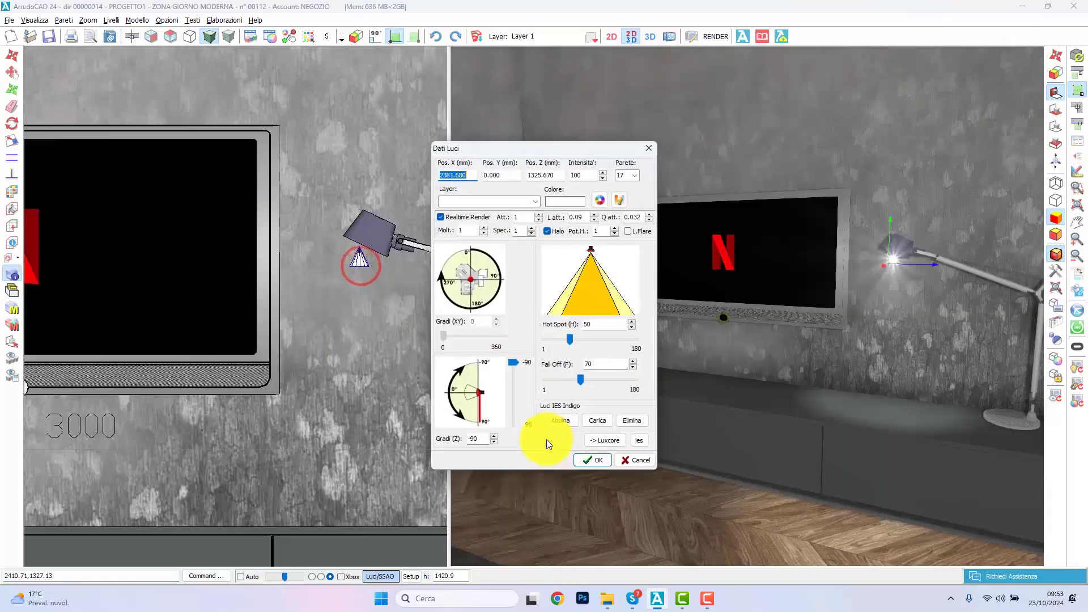
Step: Give the spotlight a custom blue-grey light colour
click(600, 202)
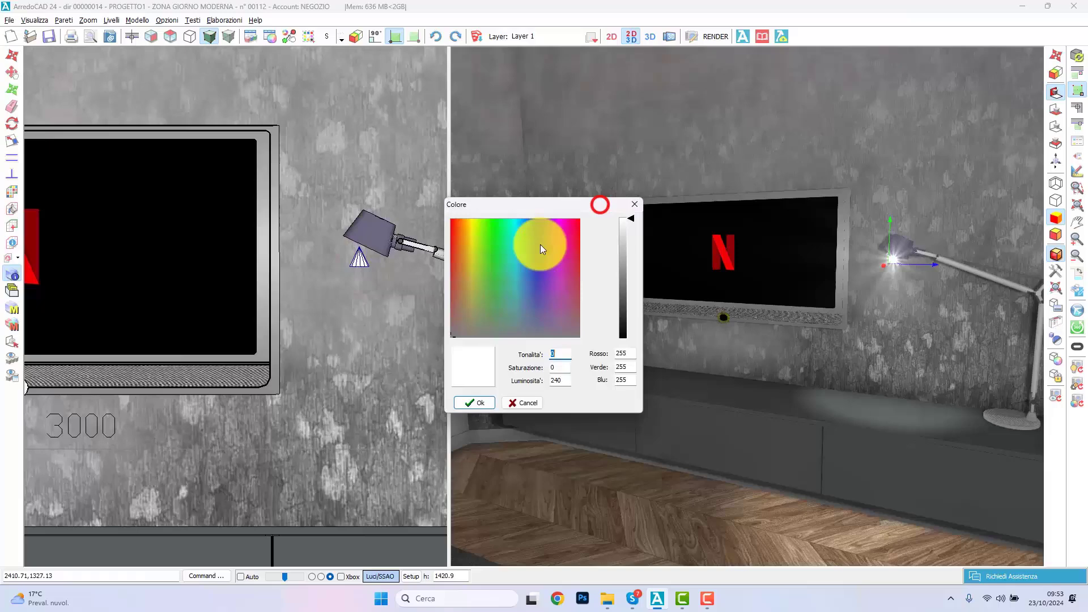
click(525, 305)
click(625, 276)
click(477, 403)
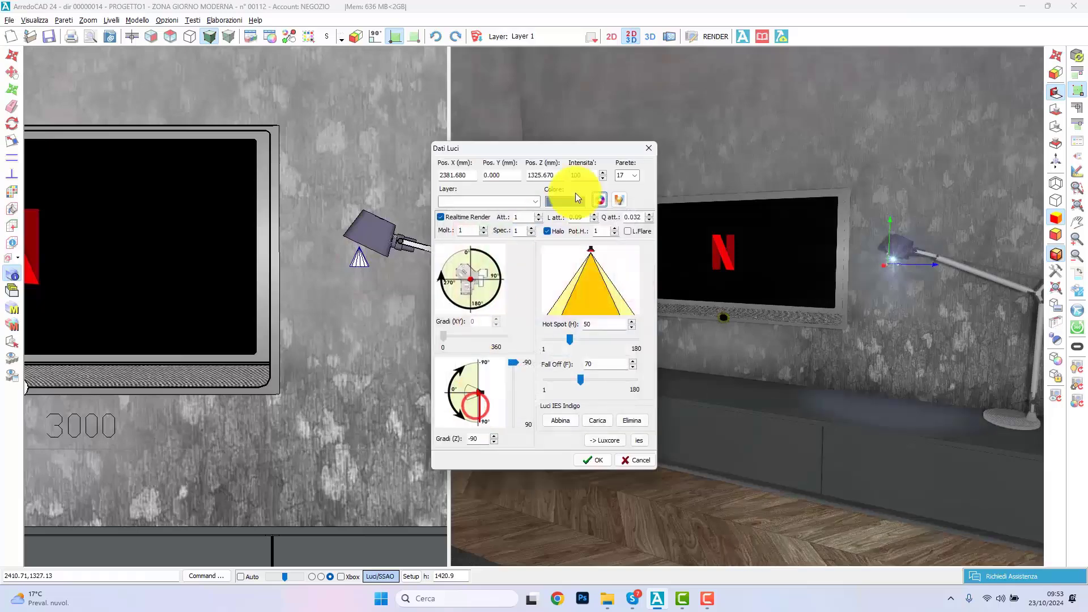
Step: Set the spotlight's colour temperature to 7000 K, try another vertical tilt, and restore its tilt to -90 degrees
click(618, 201)
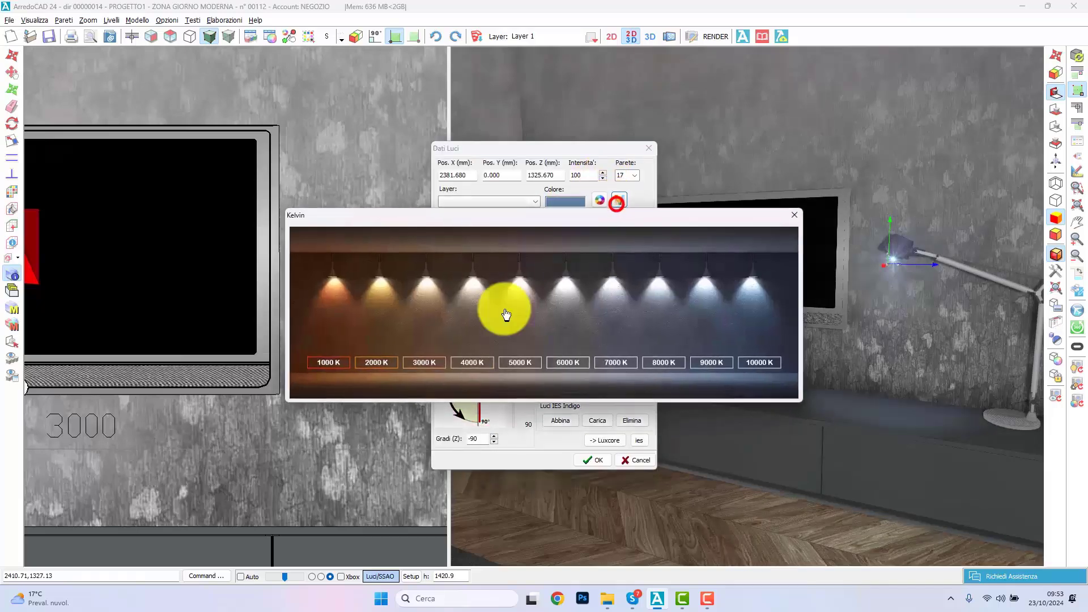
click(624, 360)
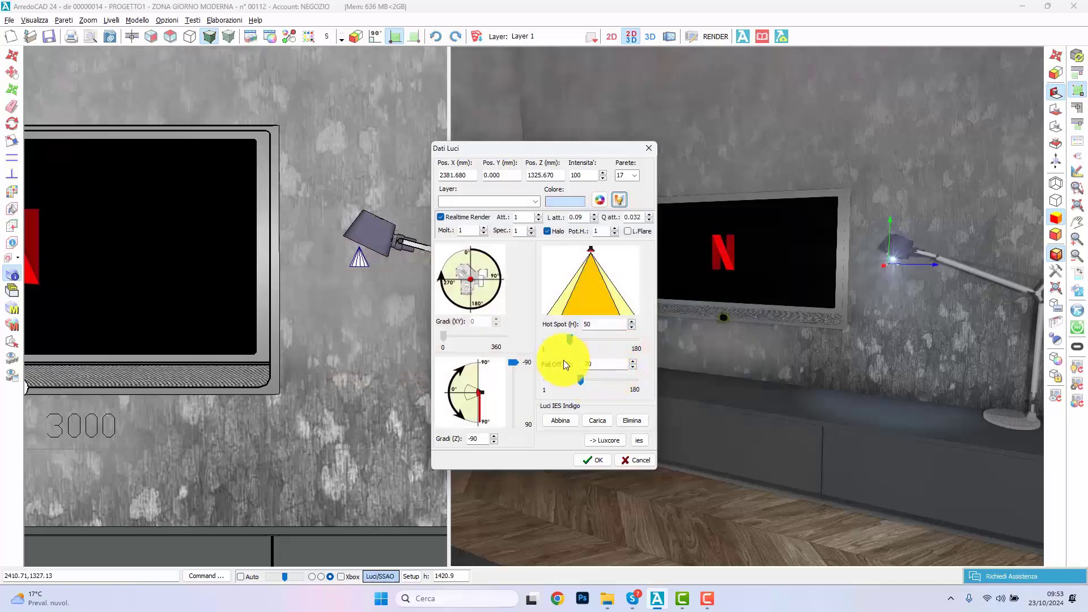
click(509, 395)
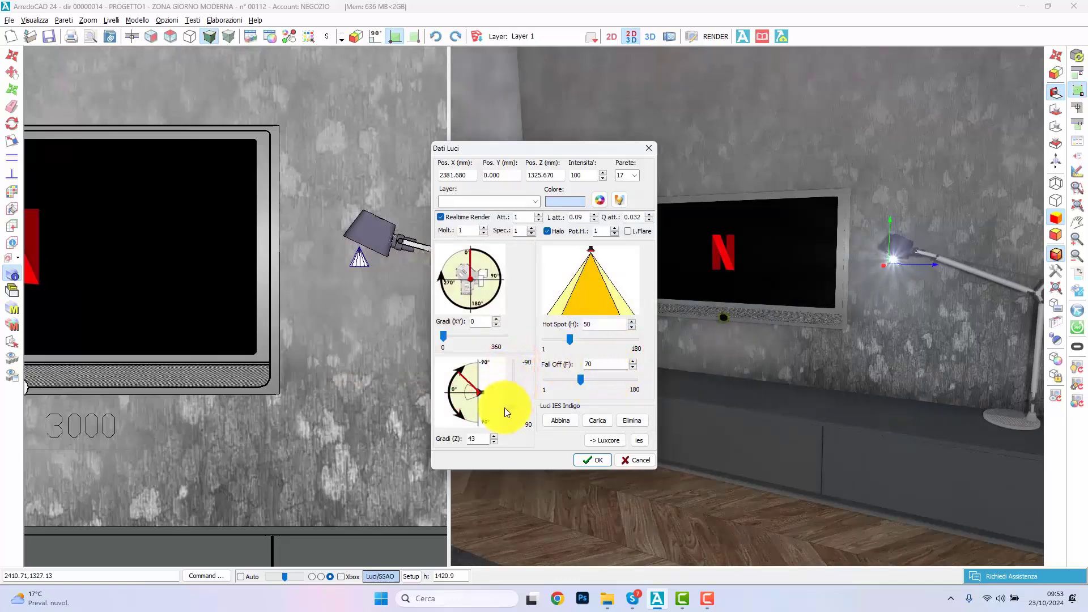
drag(504, 407, 515, 366)
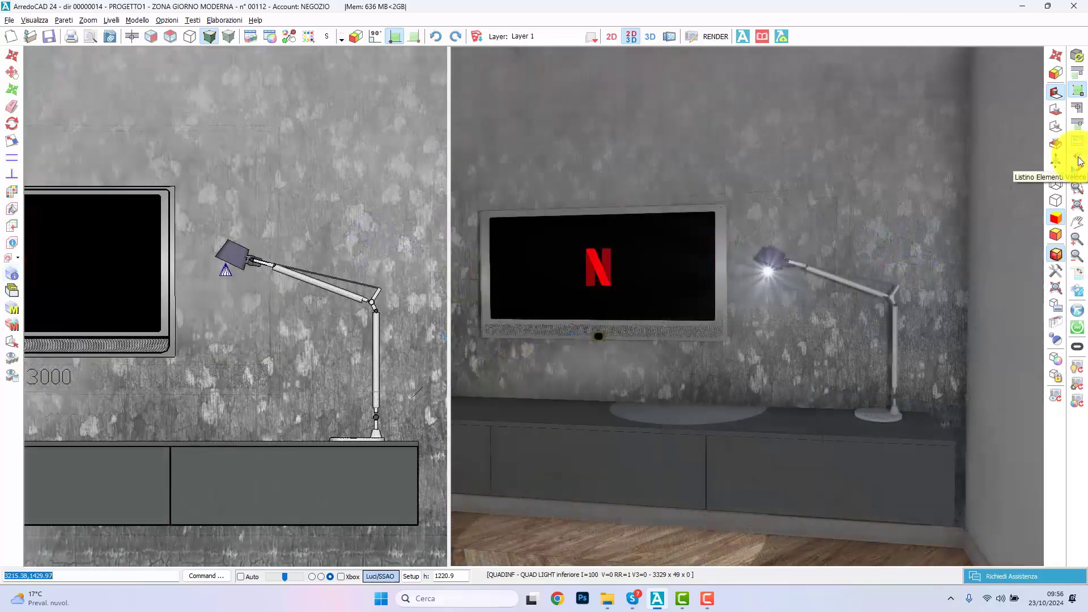
Step: Place a QUAD LIGHT inferiore from the Luci accessories at the upper left corner of the TV wall in its front elevation
click(1077, 157)
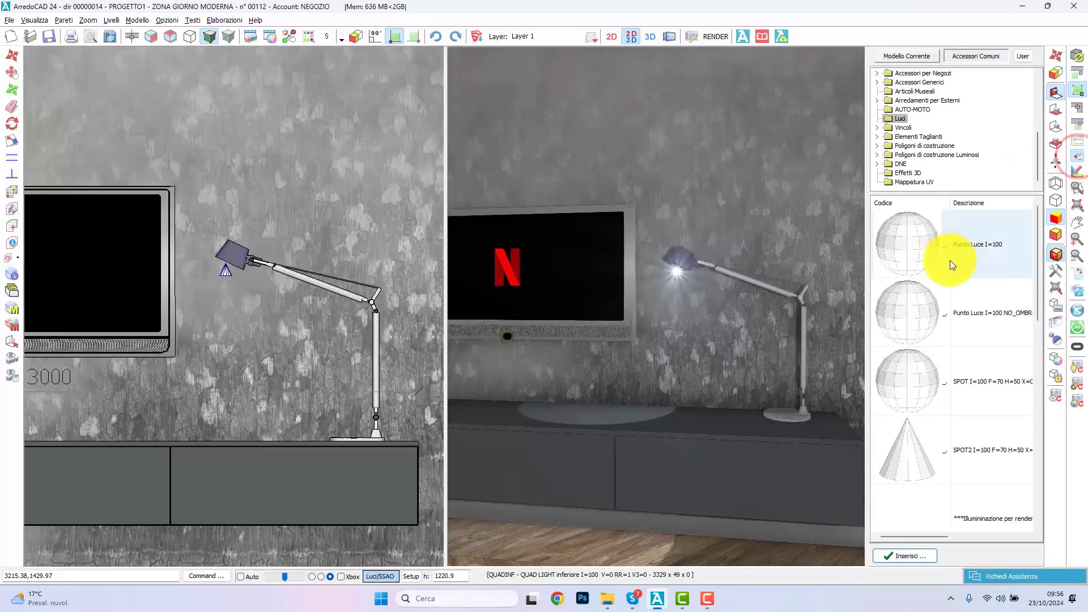
scroll(952, 265, down, 4)
double_click(971, 327)
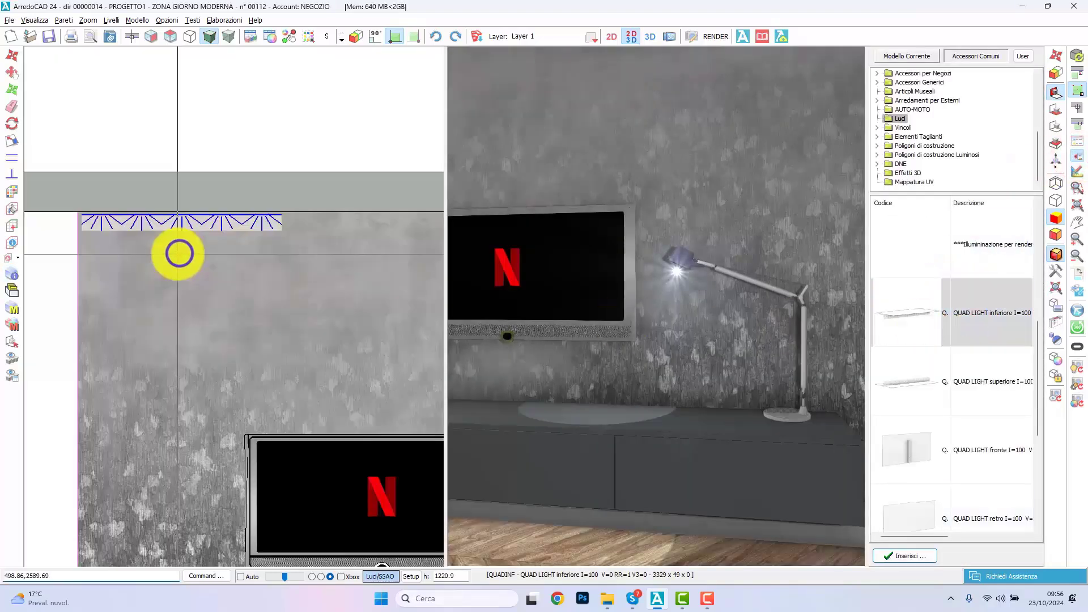
click(179, 253)
scroll(932, 398, down, 3)
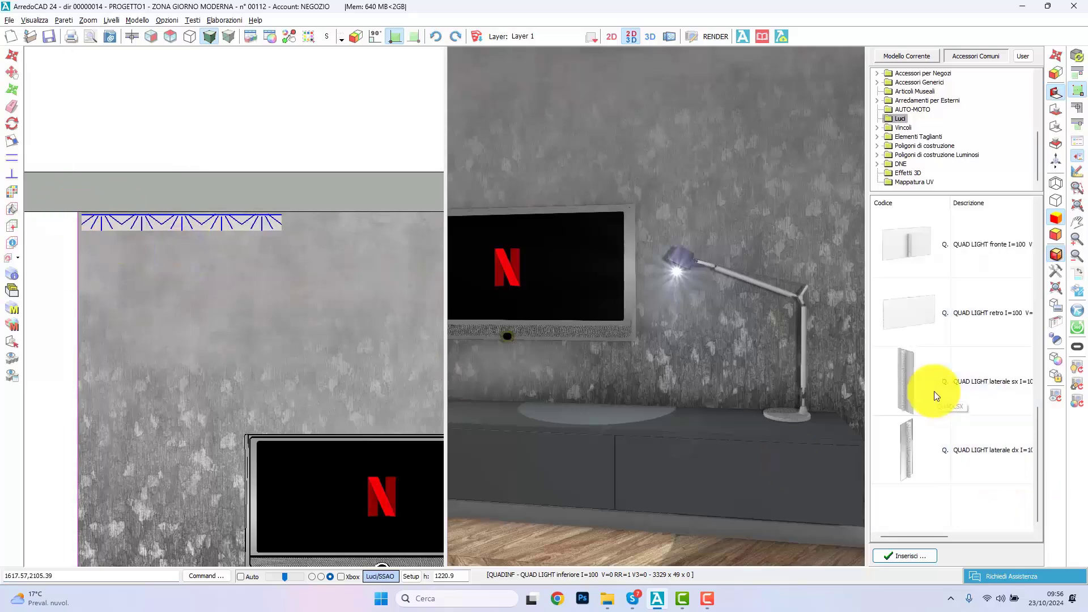
scroll(934, 390, down, 2)
scroll(940, 382, up, 3)
double_click(898, 284)
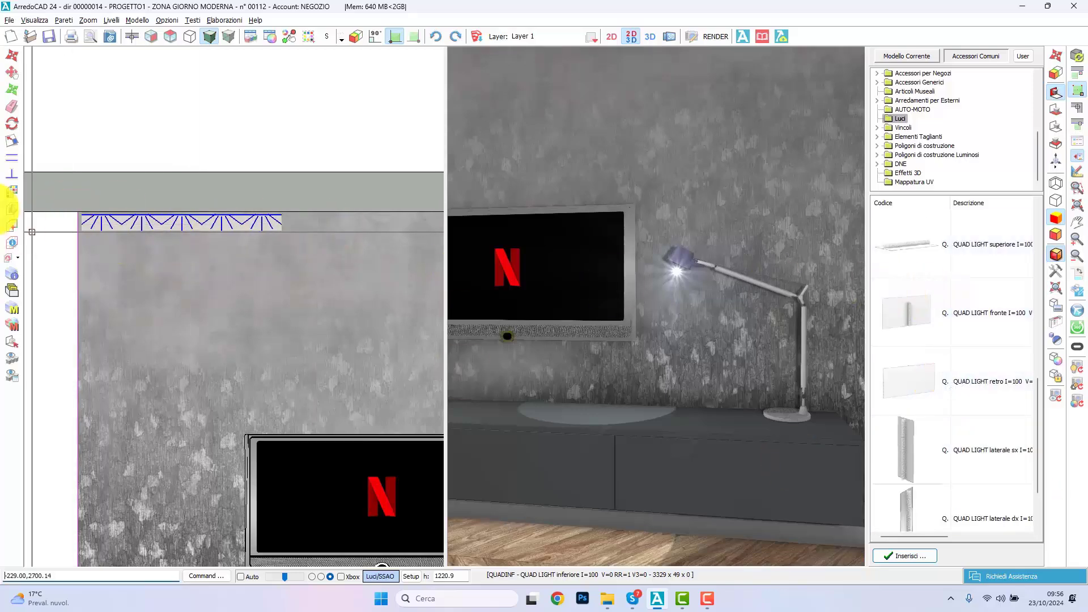
Step: Scale the quad light along the ceiling to the right end of the TV wall, about 3340 mm long
click(12, 140)
click(269, 217)
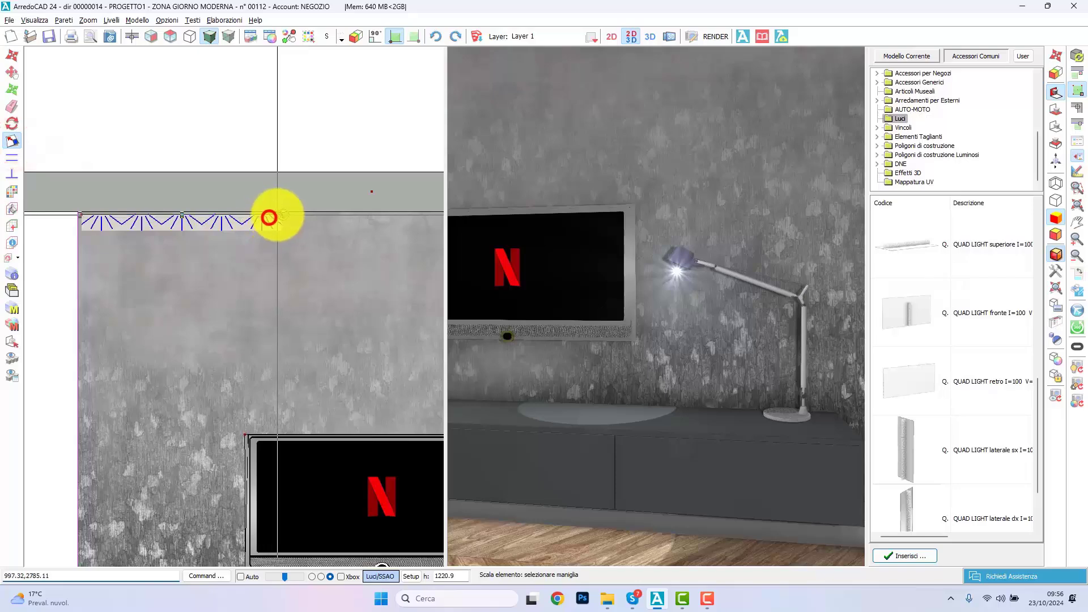
click(279, 214)
scroll(267, 232, down, 3)
scroll(279, 243, up, 5)
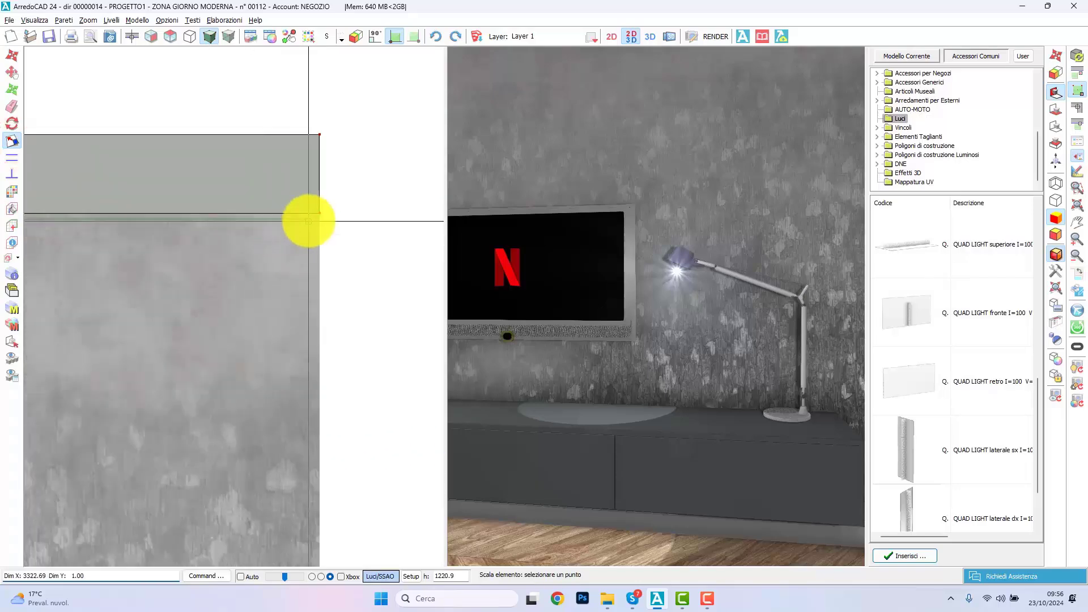
click(316, 219)
Step: Scale the quad light in the floor plan into a strip about 59 mm deep, about 688 mm out from the TV wall
click(215, 35)
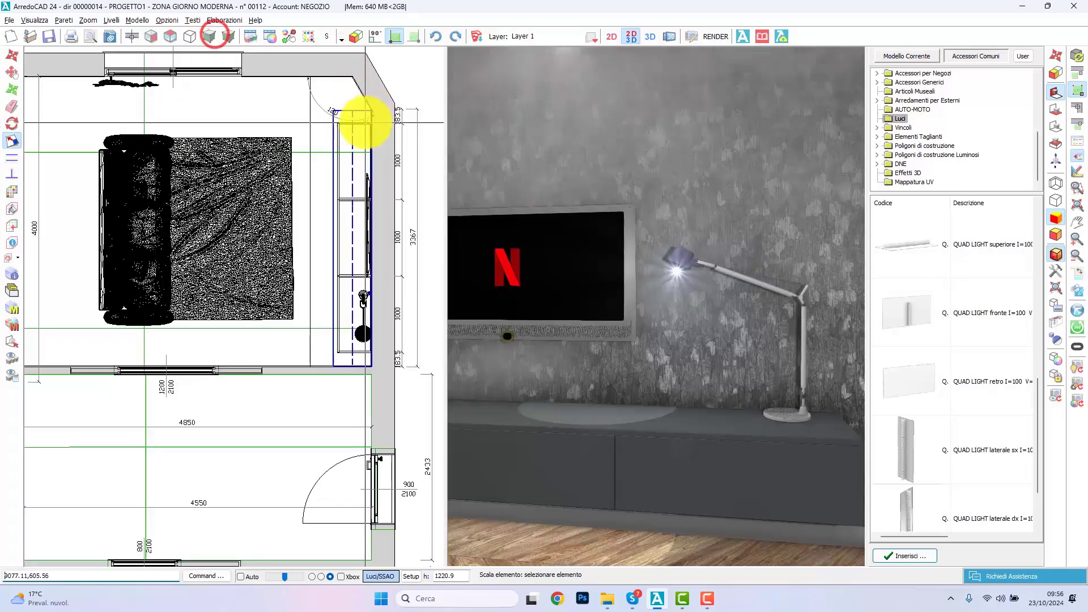
click(333, 146)
click(328, 235)
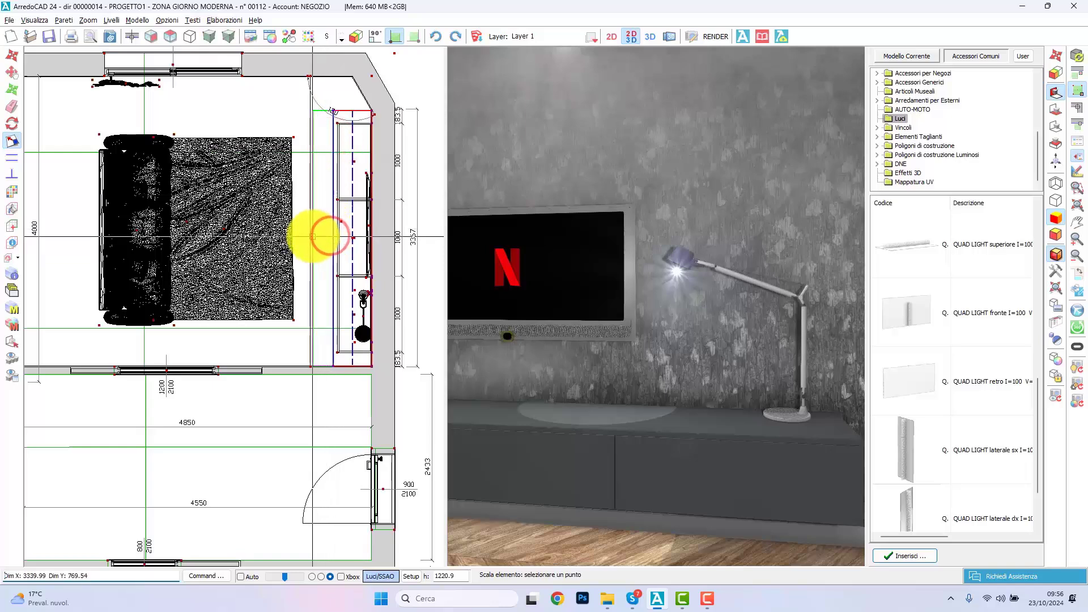
click(314, 235)
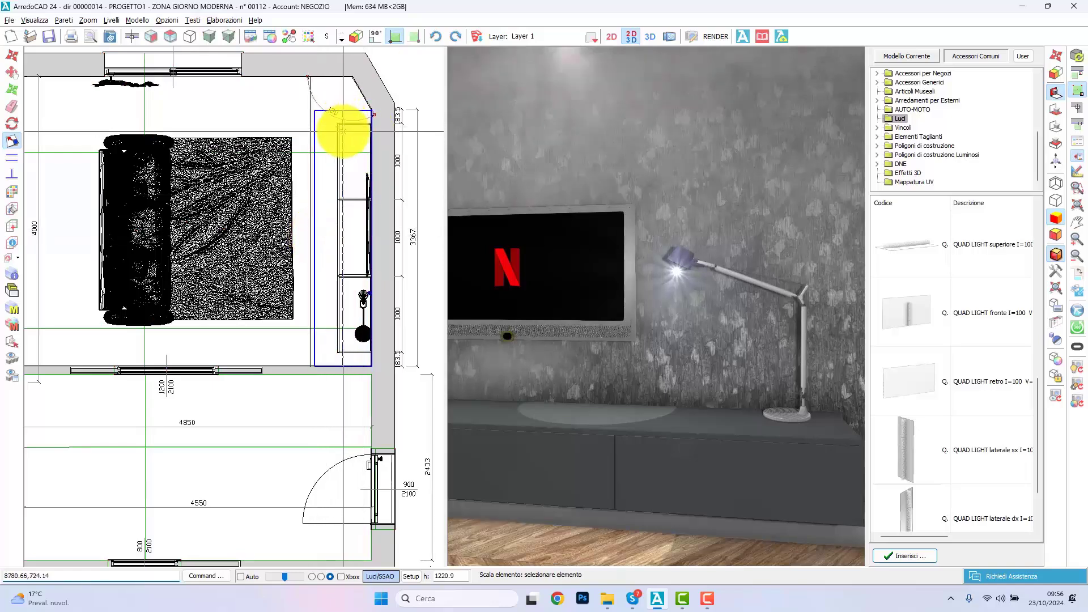
click(343, 131)
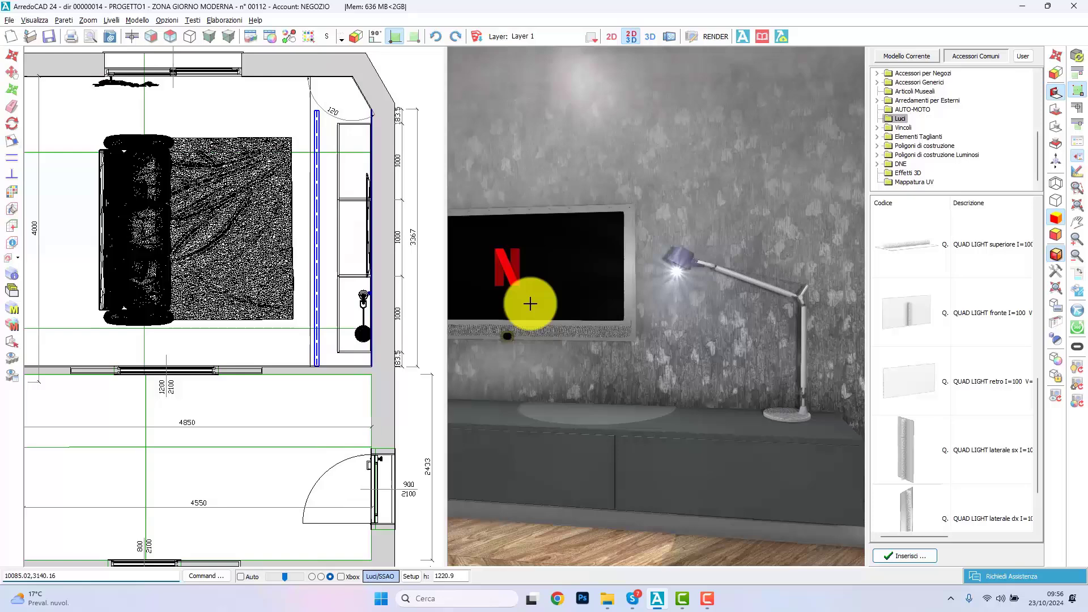
Step: Give the quad light a light blue-violet colour with intensity 100 and Realtime Render enabled
drag(641, 304, 653, 306)
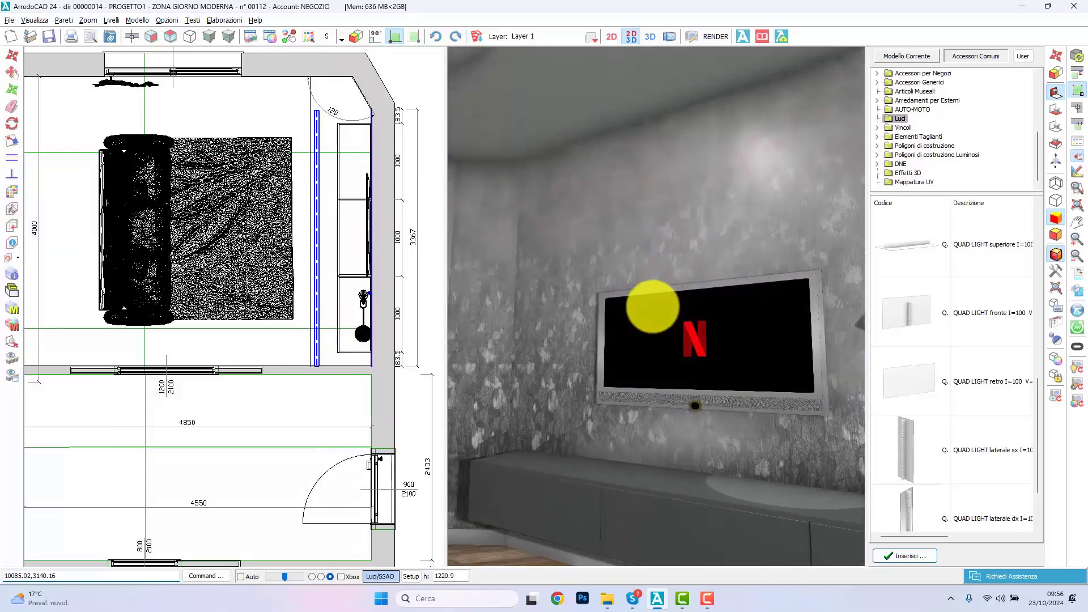
drag(653, 305, 654, 308)
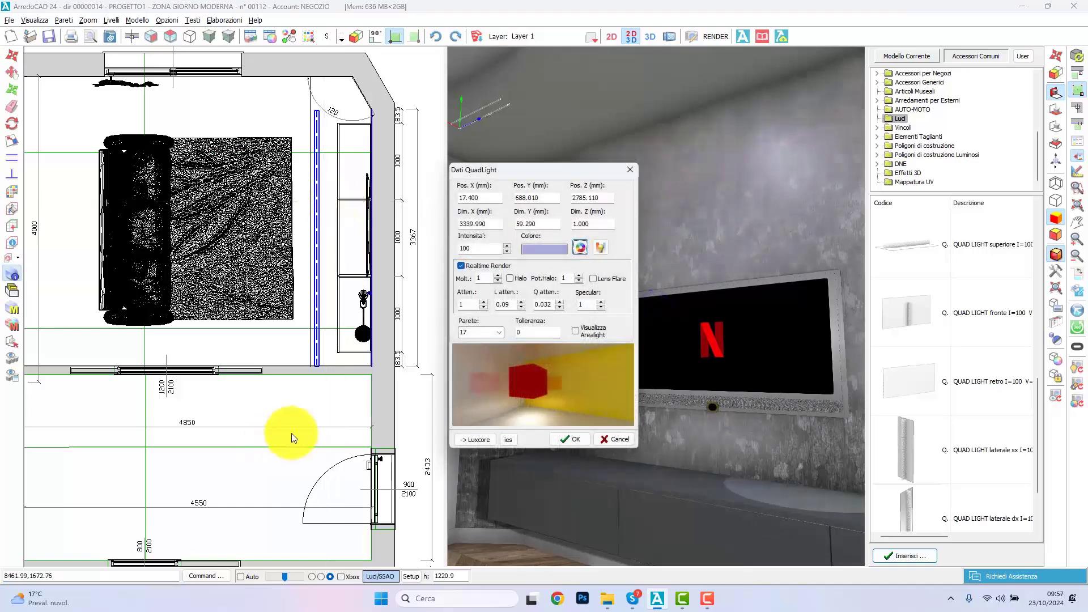
click(579, 441)
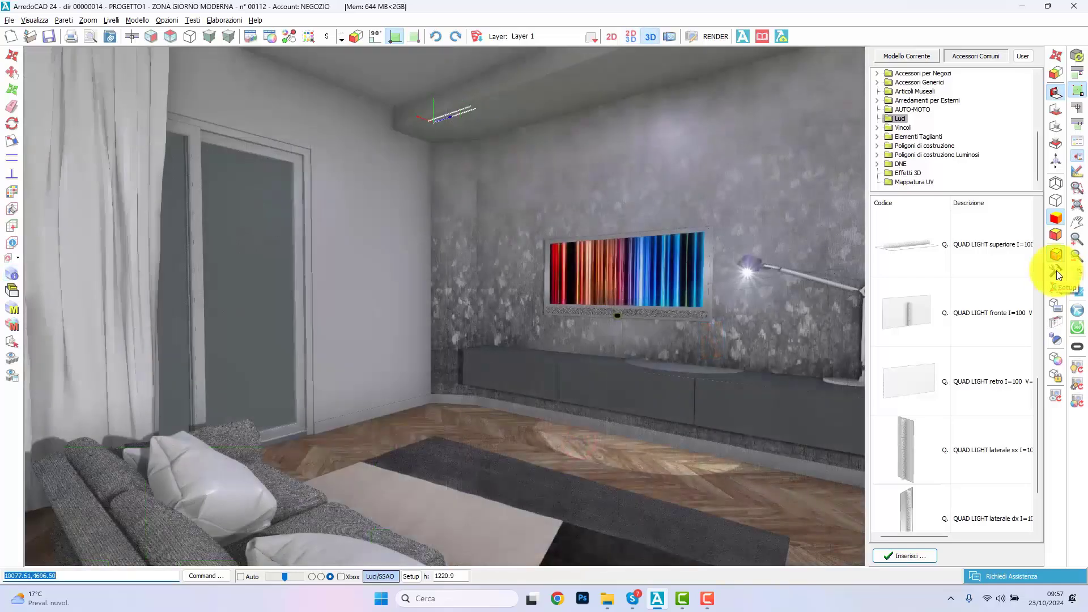
Step: Load a mountain sunset picture as the backplate behind the window in the full 3D view
click(1056, 270)
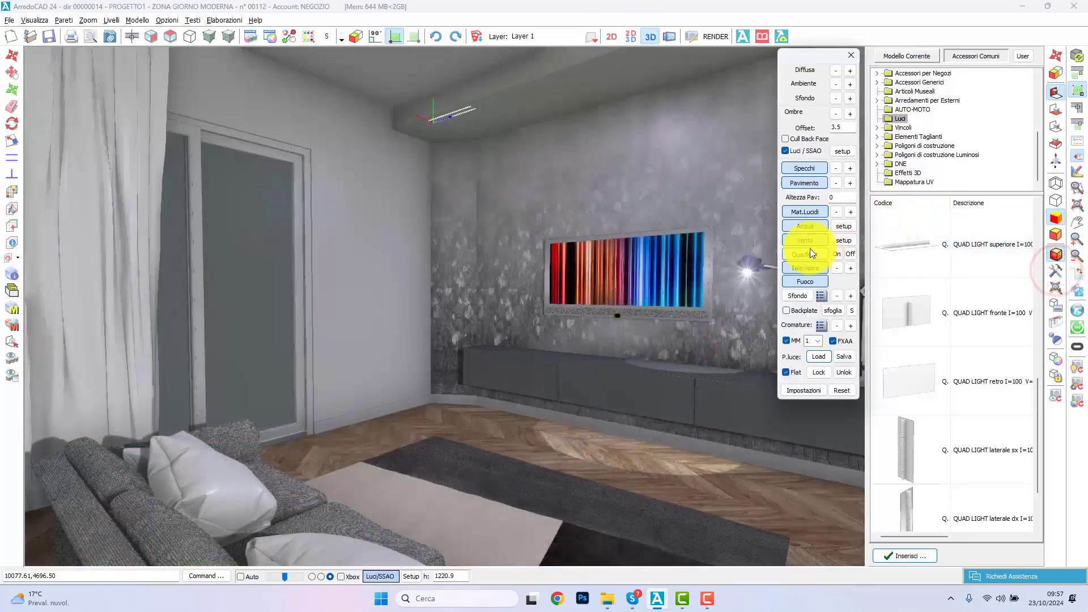
click(830, 311)
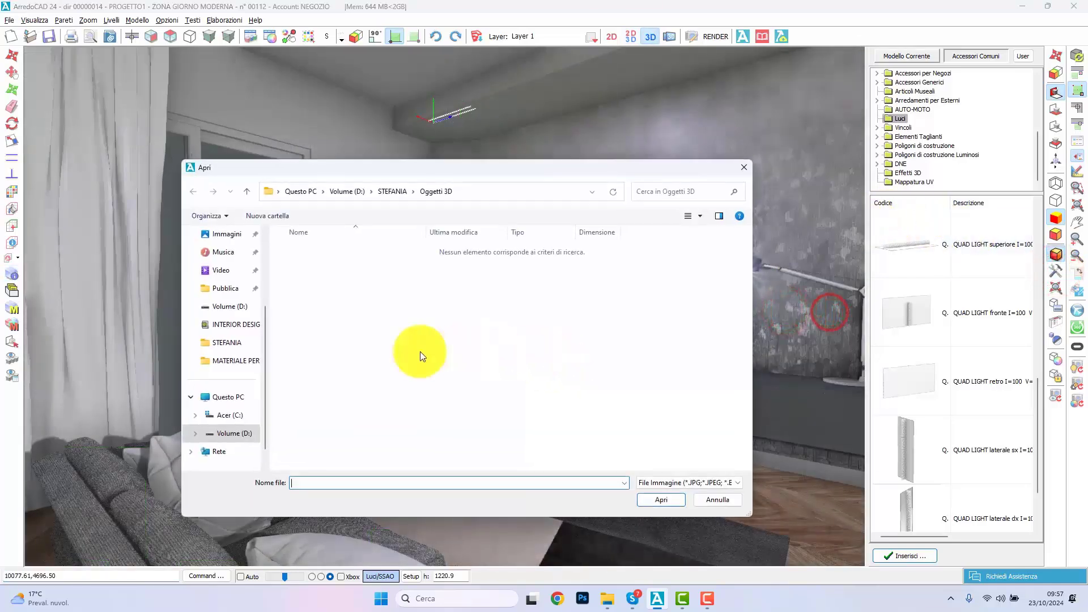
double_click(328, 447)
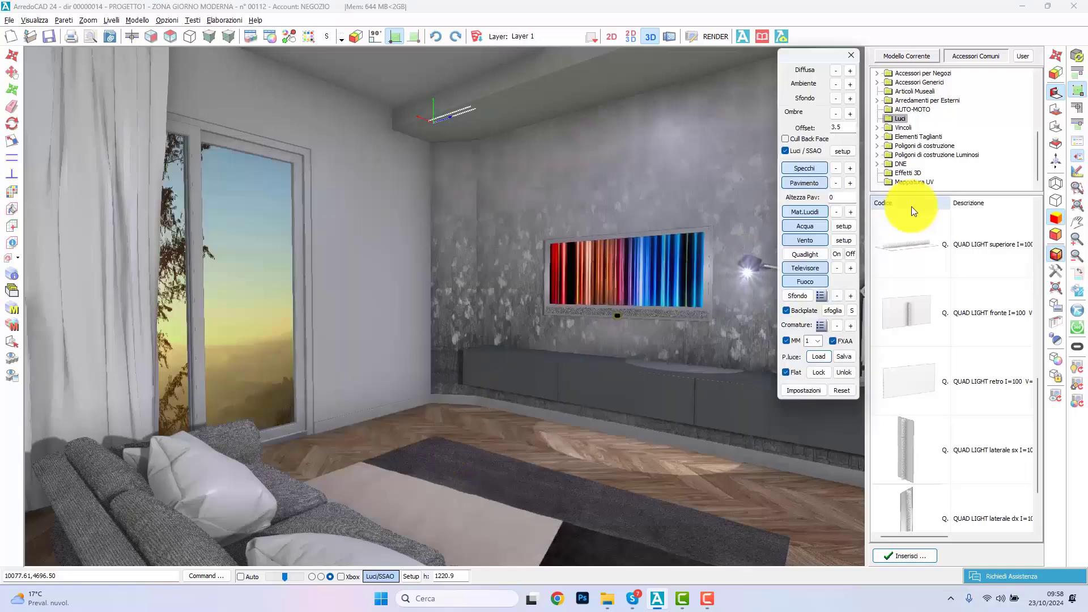
Step: Shift the backplate picture vertically and sideways until the mountain landscape sits well in the window
click(852, 311)
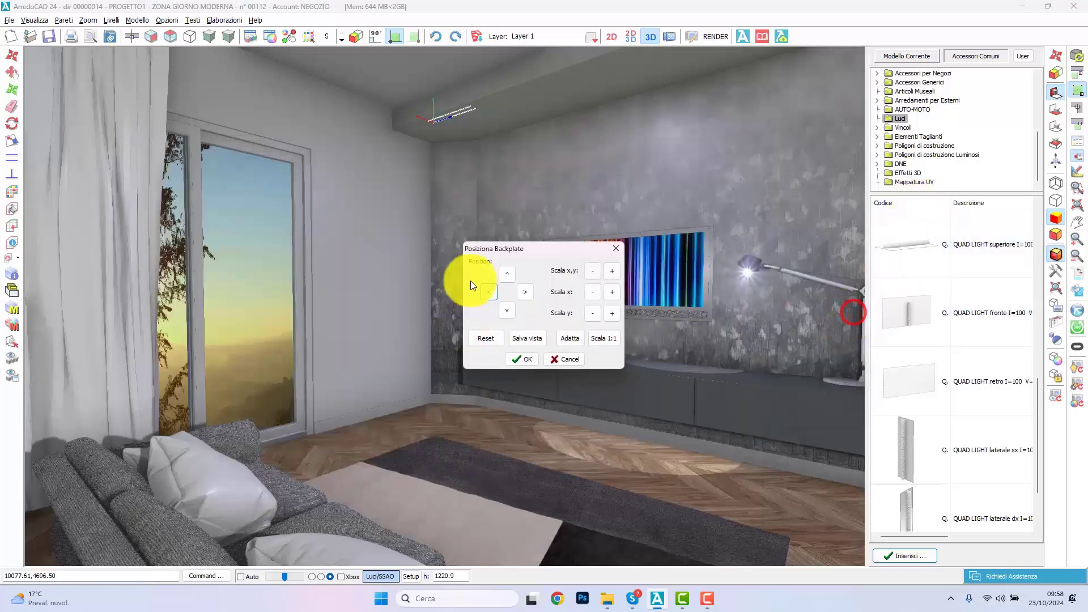
click(511, 280)
click(511, 279)
click(511, 279)
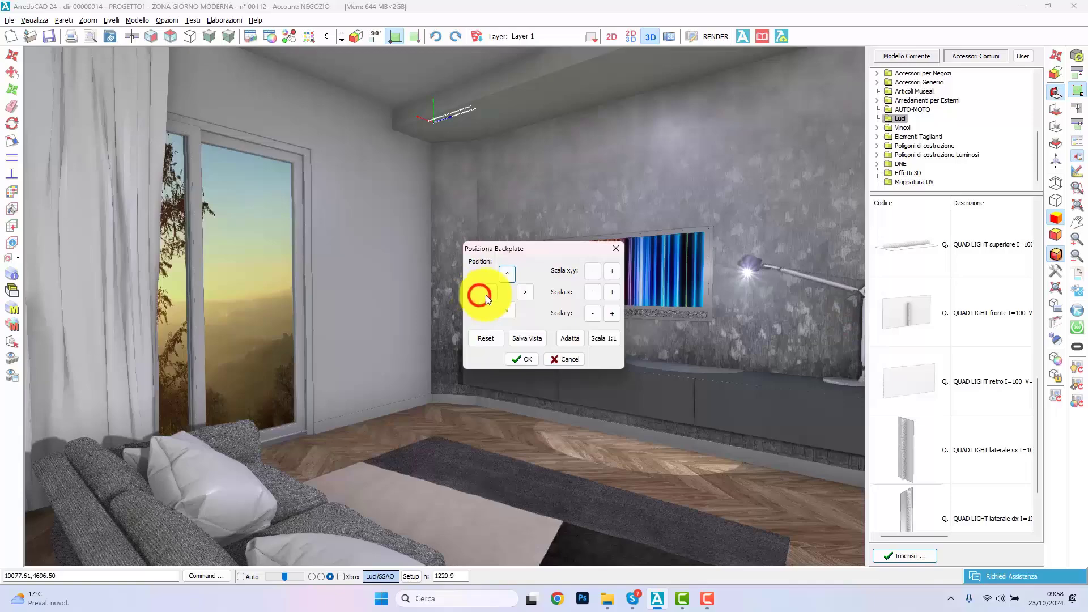
click(486, 295)
click(486, 295)
click(511, 311)
click(511, 310)
click(511, 311)
click(511, 279)
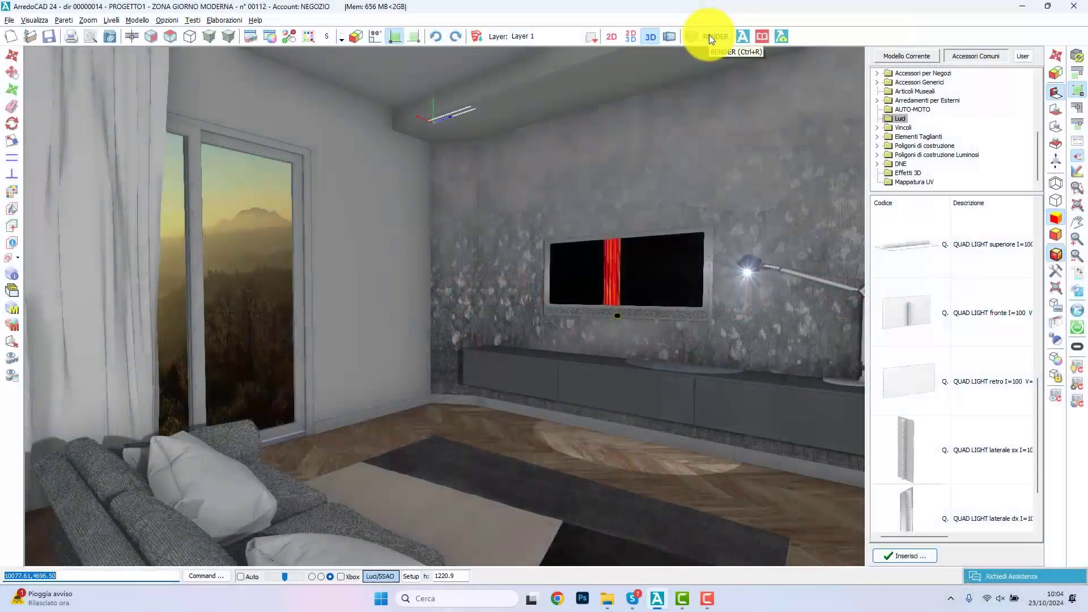
Step: Create a Realtime Player 3D scene from the current 3D viewpoint, with a name beginning SALAGR
click(708, 35)
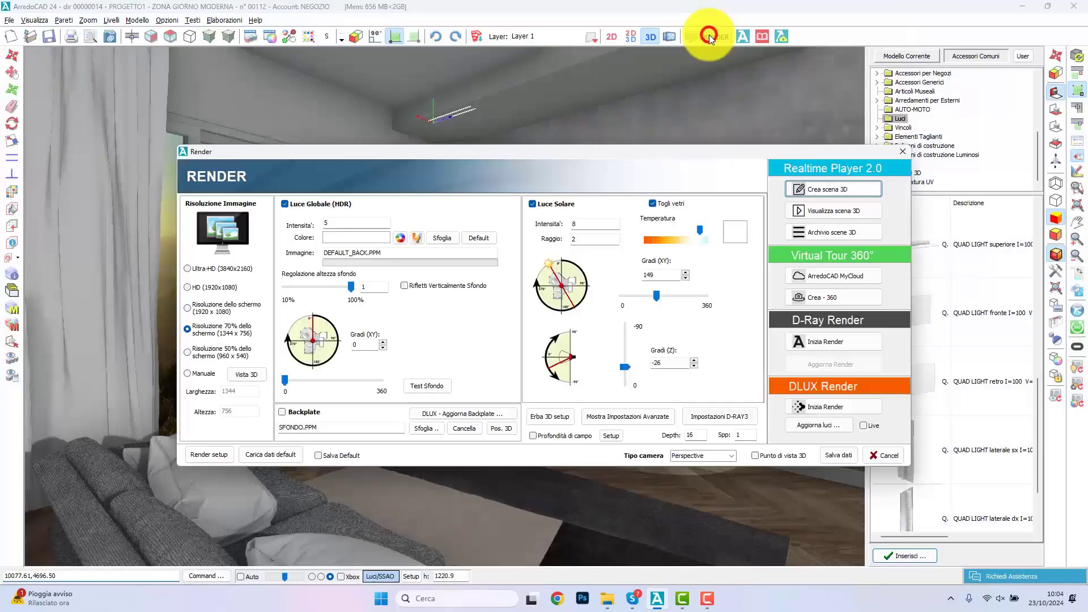
click(771, 455)
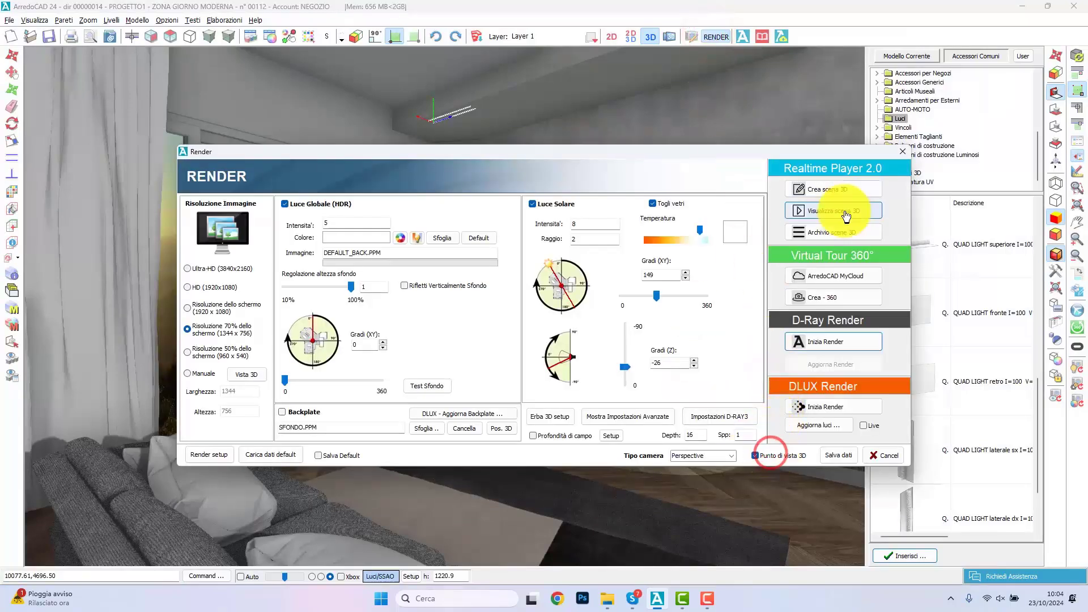
click(843, 188)
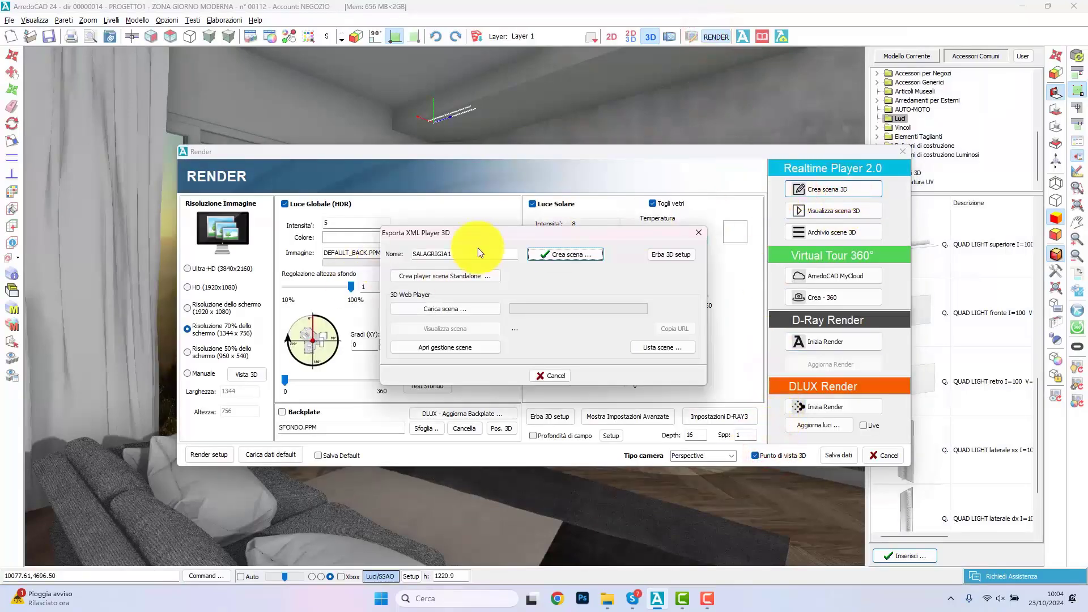
double_click(468, 257)
text(SALAGR)
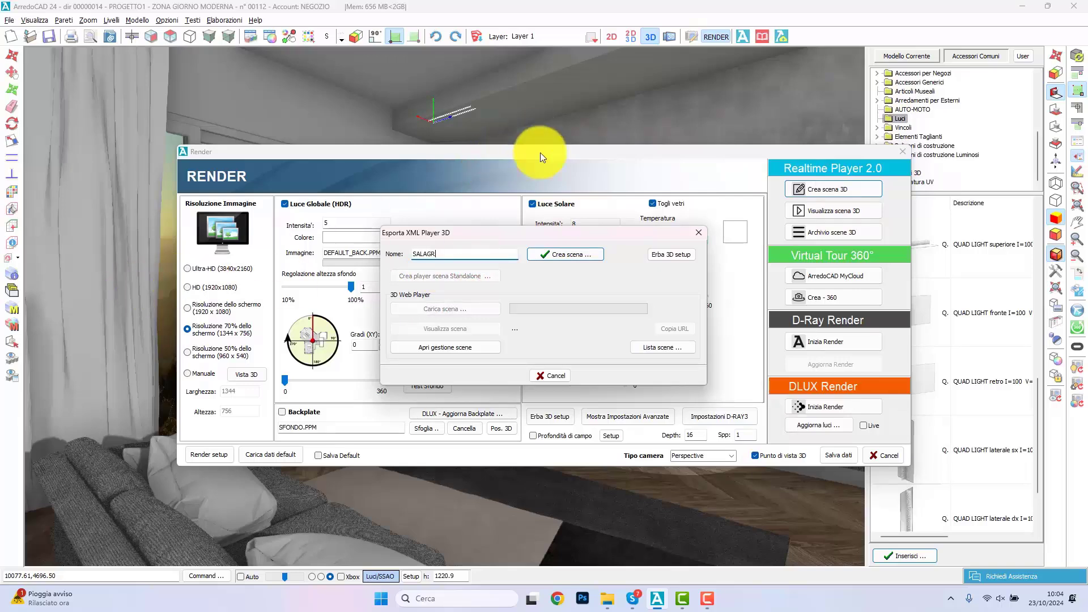
click(576, 261)
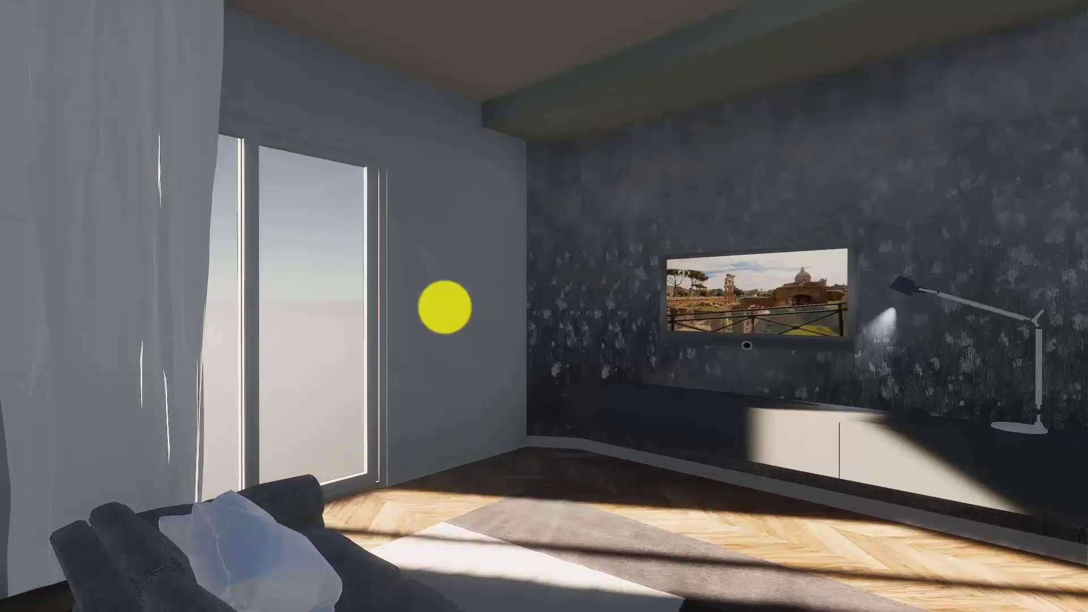
Step: Increase the desk lamp spot's intensity, widen its opening angle and colour its light deep blue in the realtime scene
drag(445, 307, 494, 375)
key(w)
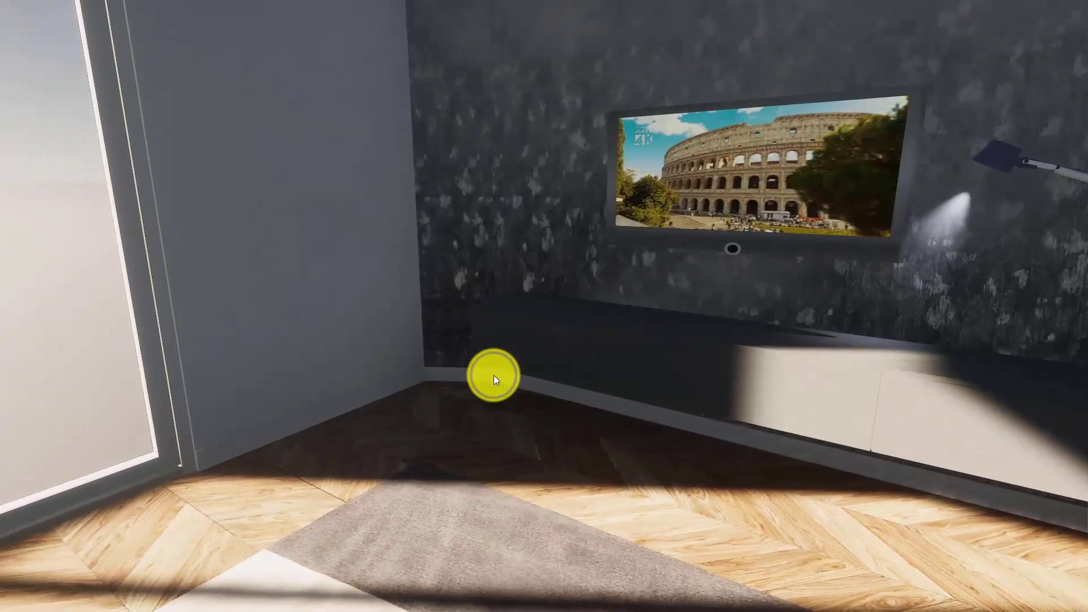
right_click(494, 375)
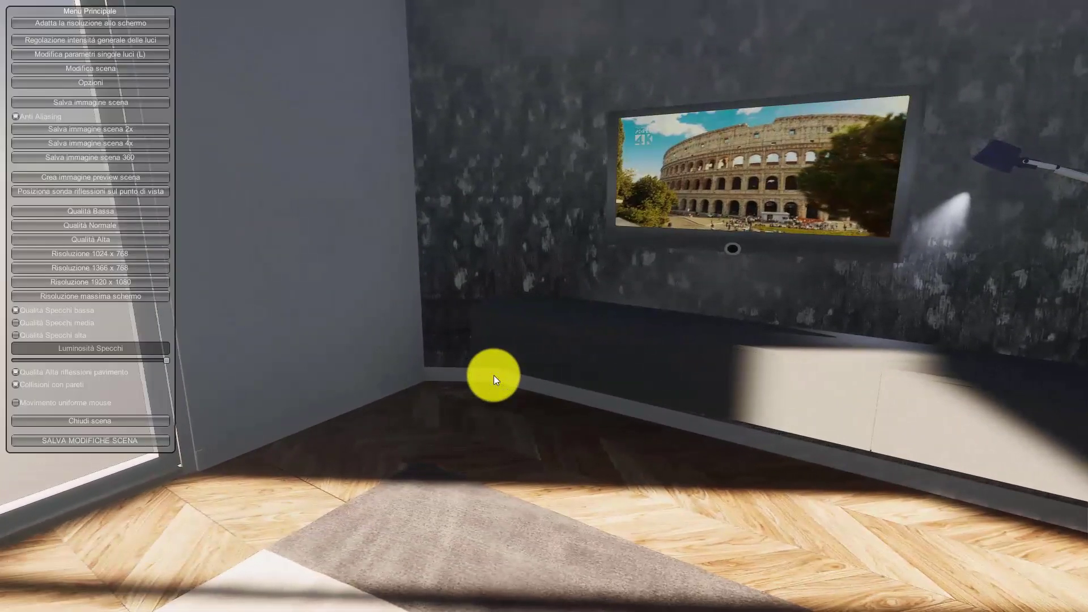
click(146, 52)
click(970, 181)
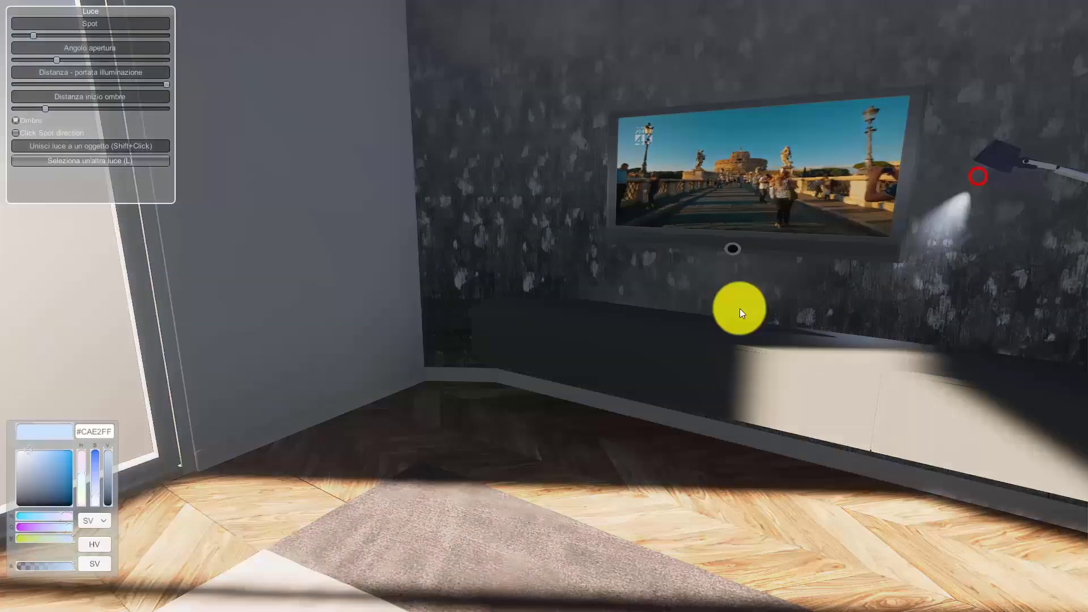
drag(34, 36, 61, 36)
drag(53, 60, 95, 65)
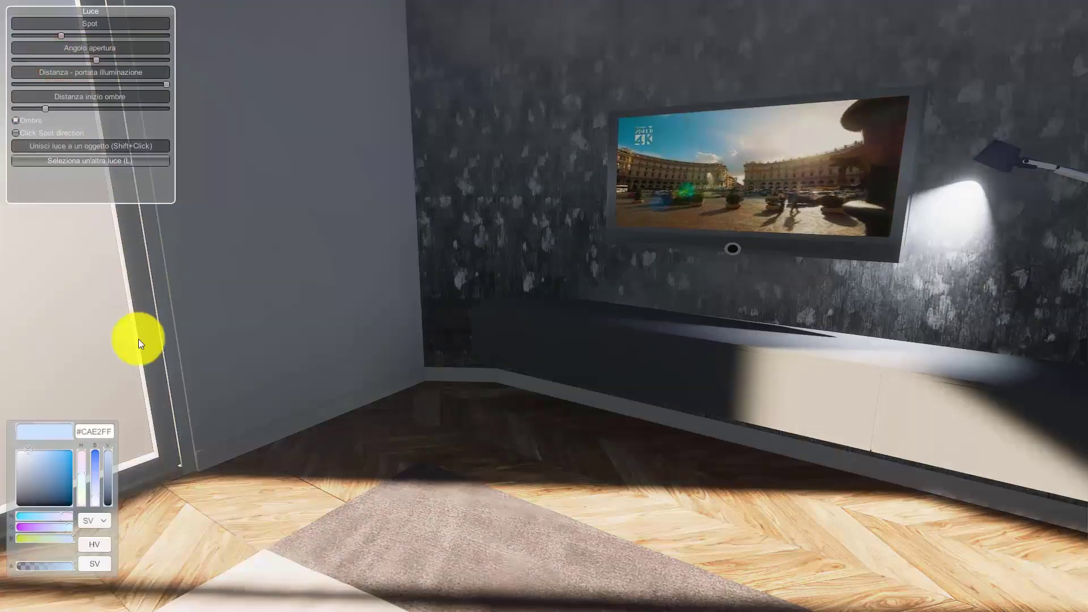
mouse_move(63, 489)
mouse_down()
mouse_move(62, 473)
mouse_move(62, 494)
mouse_up()
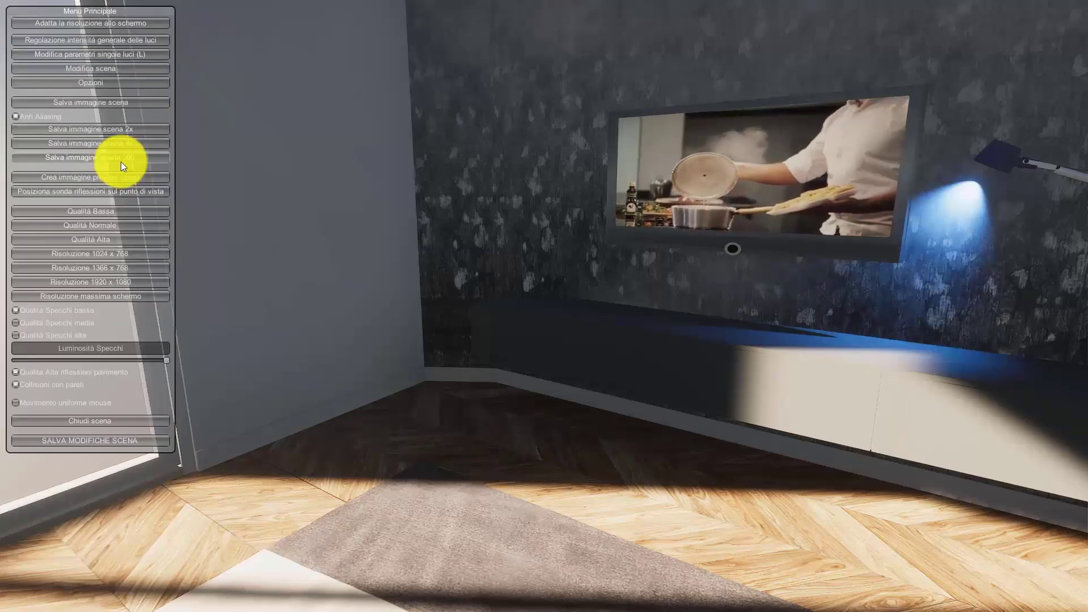
Step: Adjust the sunlight in the general light settings and choose the Cielo Tramonto sky in the scene options
click(150, 40)
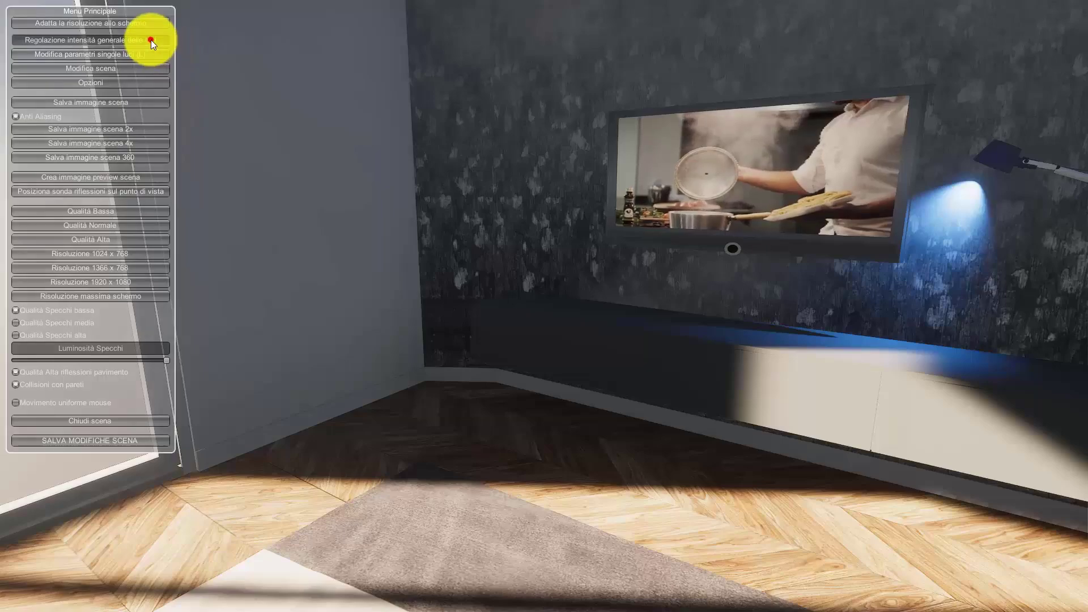
drag(93, 210, 86, 204)
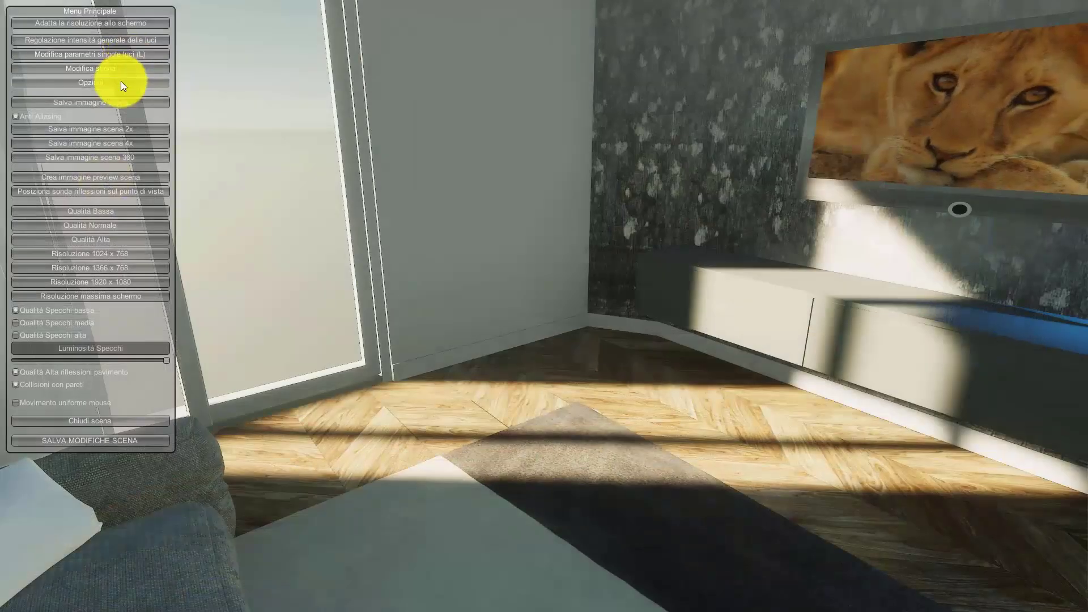
click(120, 81)
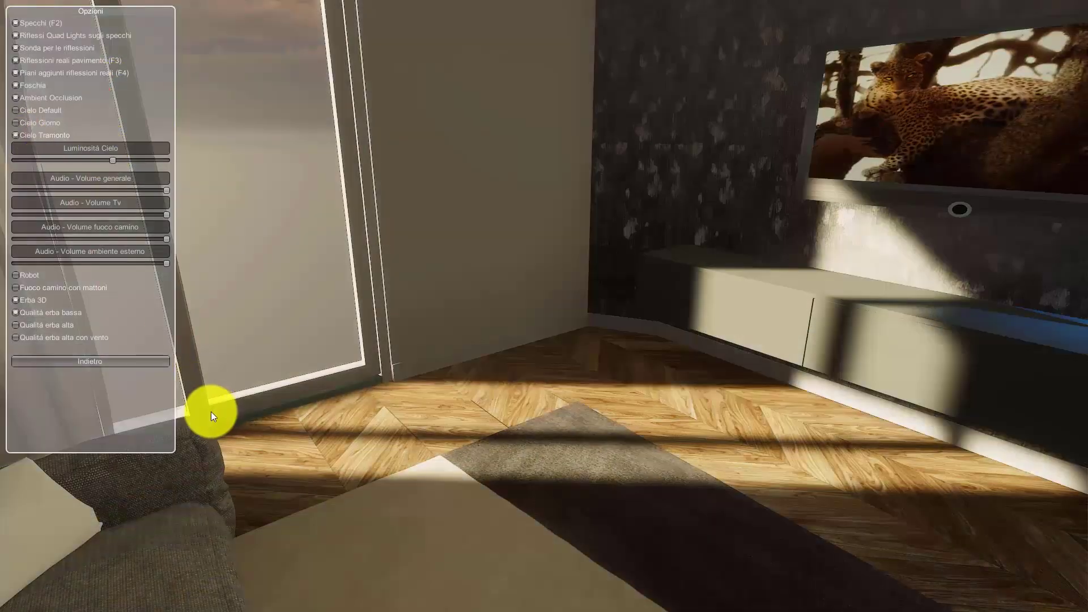
Step: Open the TV unit's fronts with the object action, from a viewpoint behind the sofa in the realtime scene
mouse_move(166, 215)
mouse_down()
mouse_move(119, 219)
mouse_move(179, 212)
mouse_up()
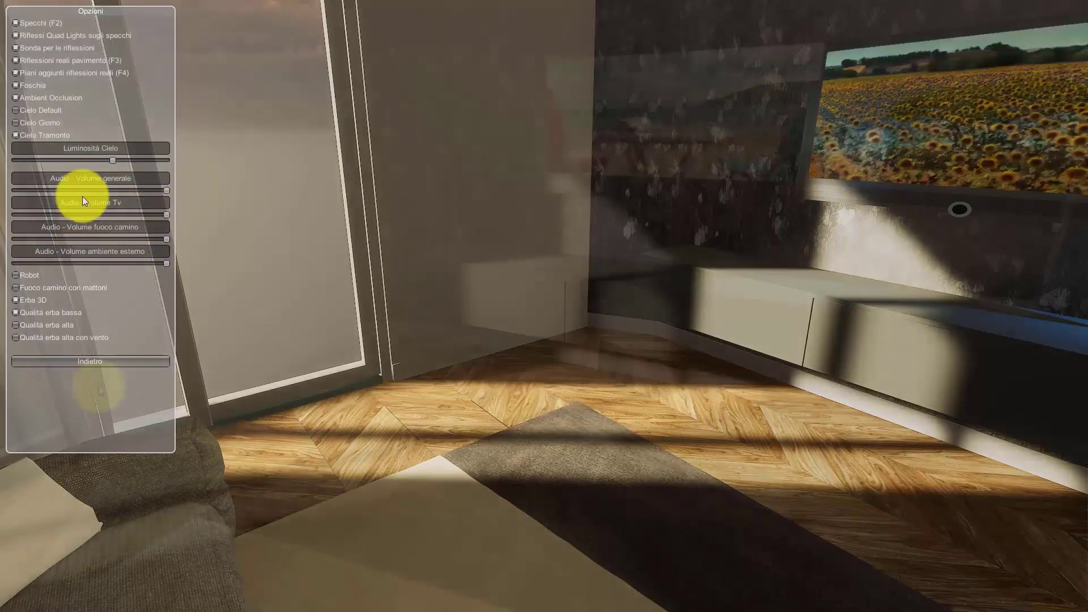
right_drag(719, 271, 694, 286)
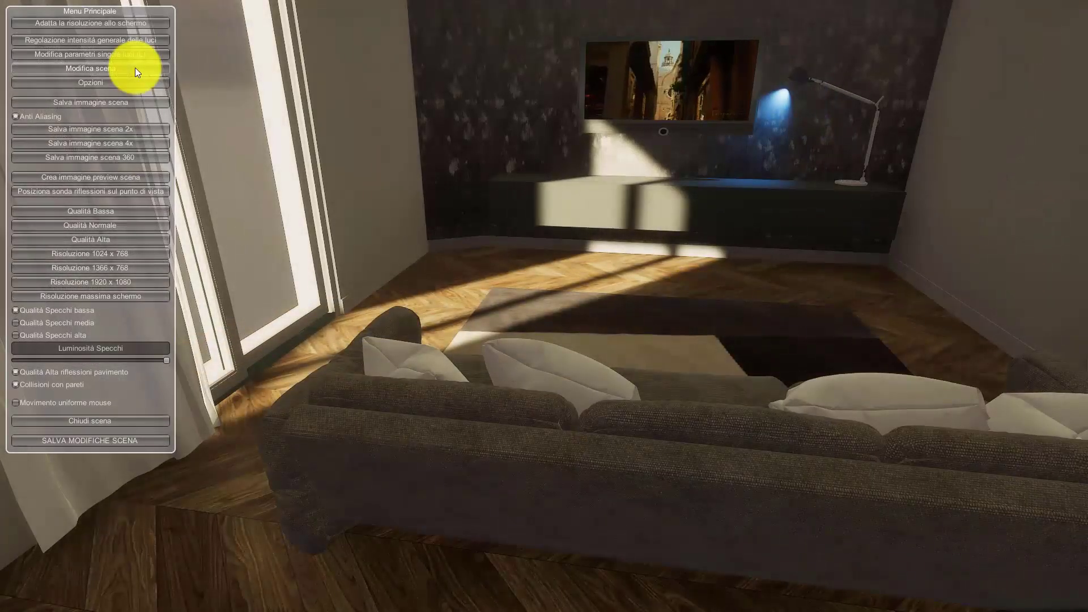
click(135, 67)
click(681, 599)
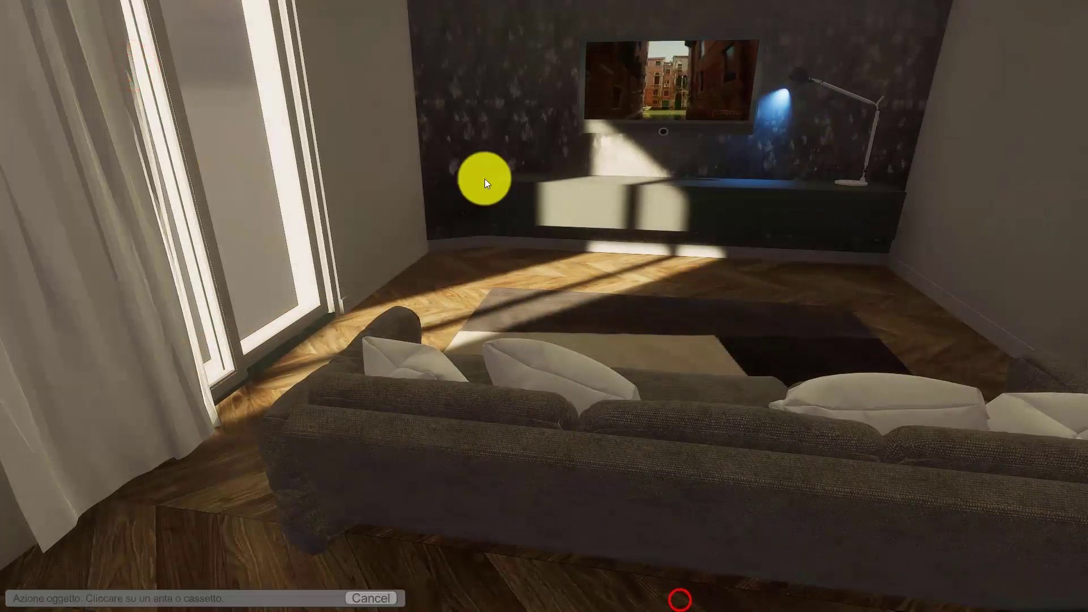
click(589, 199)
click(649, 202)
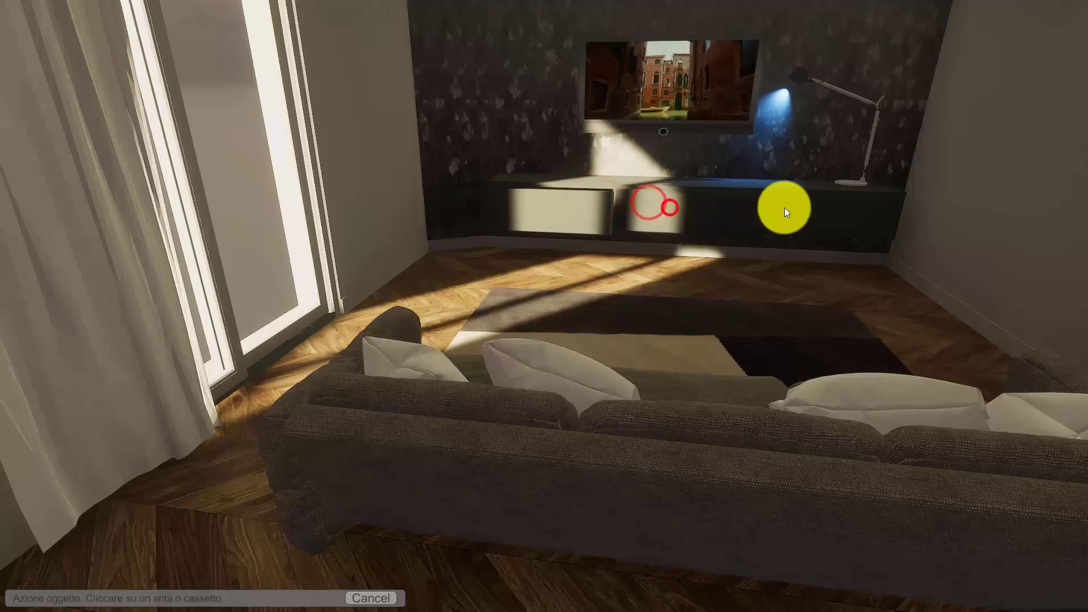
click(818, 214)
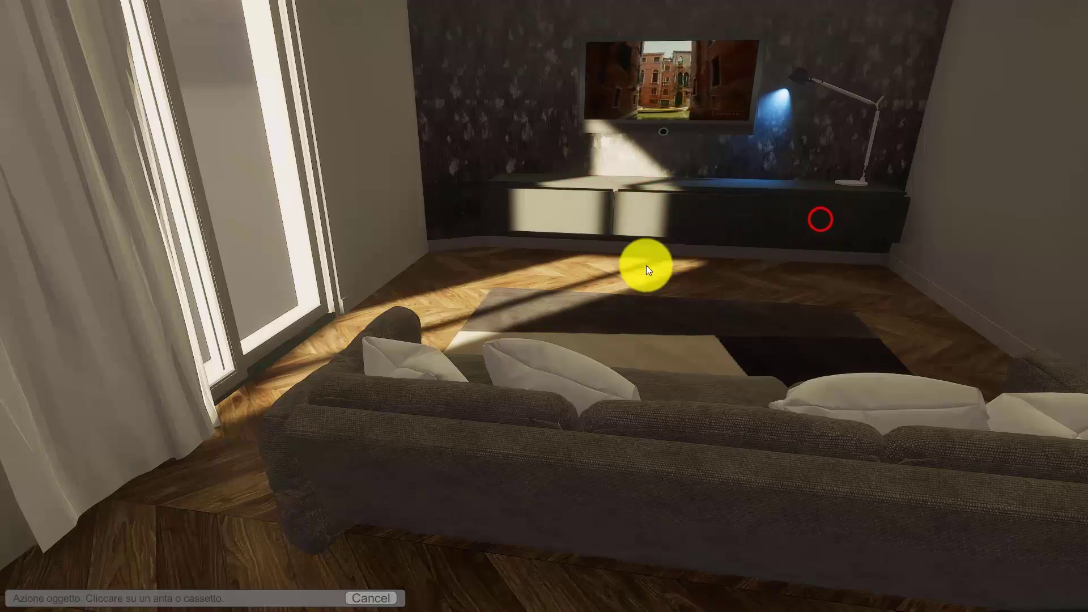
Step: Close the TV unit's opened fronts again in the realtime scene
right_drag(667, 200, 673, 273)
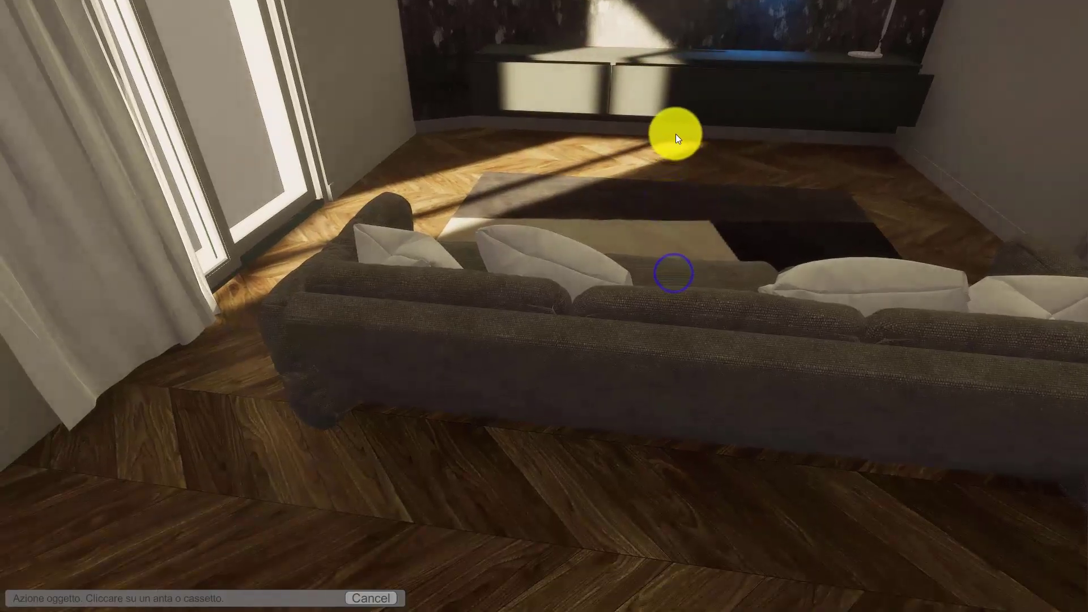
click(587, 88)
click(647, 88)
click(701, 91)
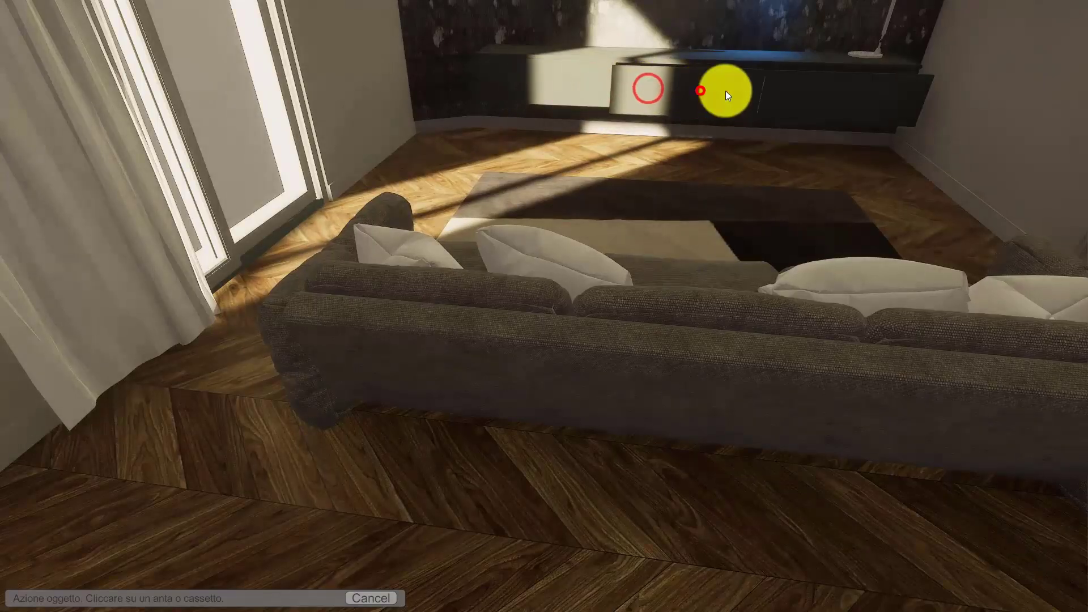
click(827, 95)
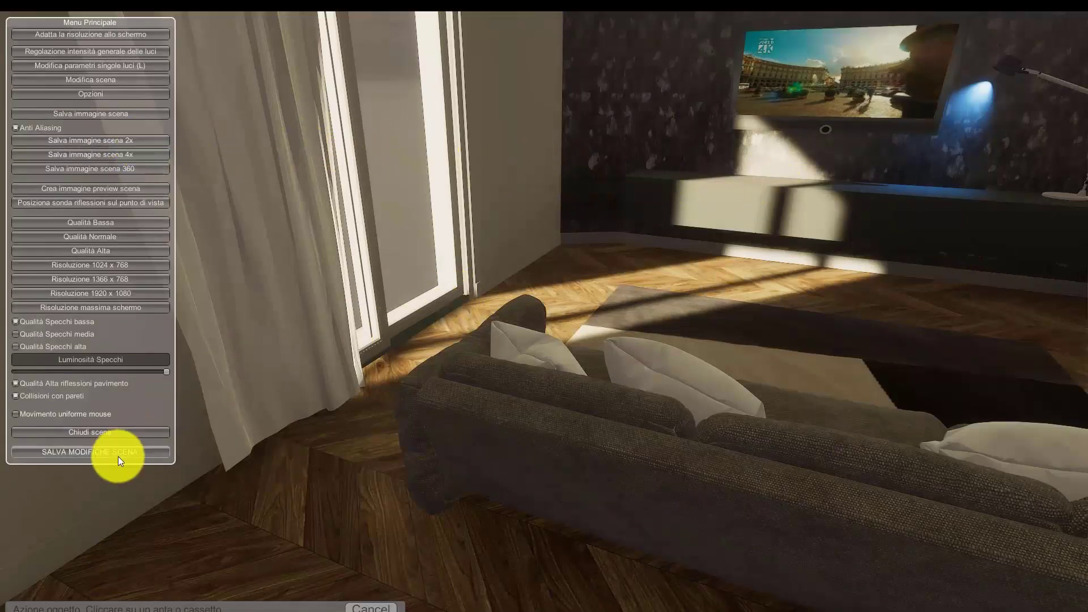
Step: Close the realtime scene with its changes saved and exit the Realtime Player to the ArredoCAD project
click(131, 432)
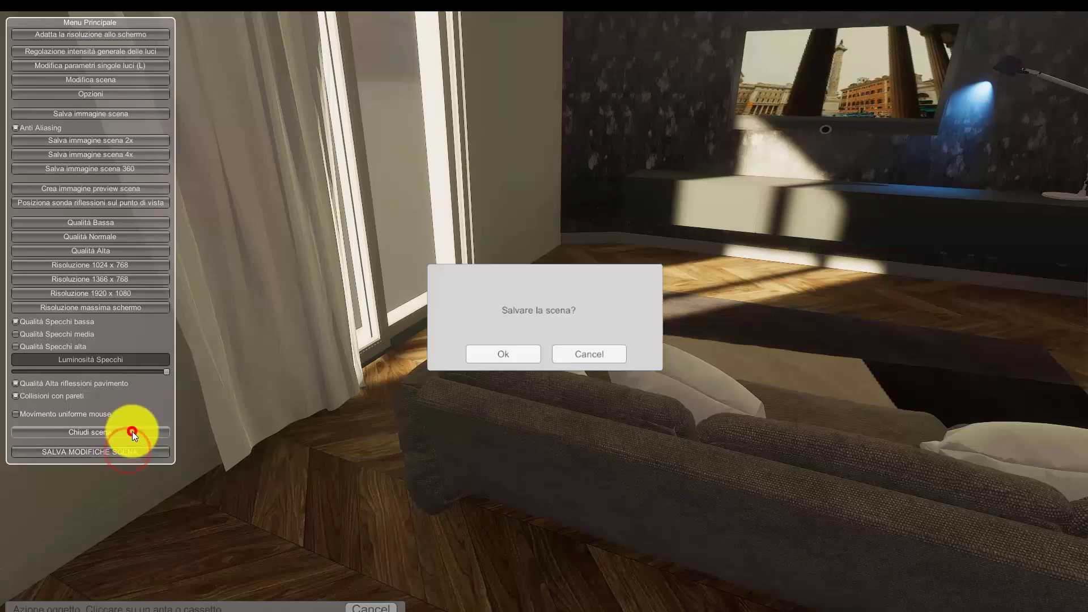
click(508, 354)
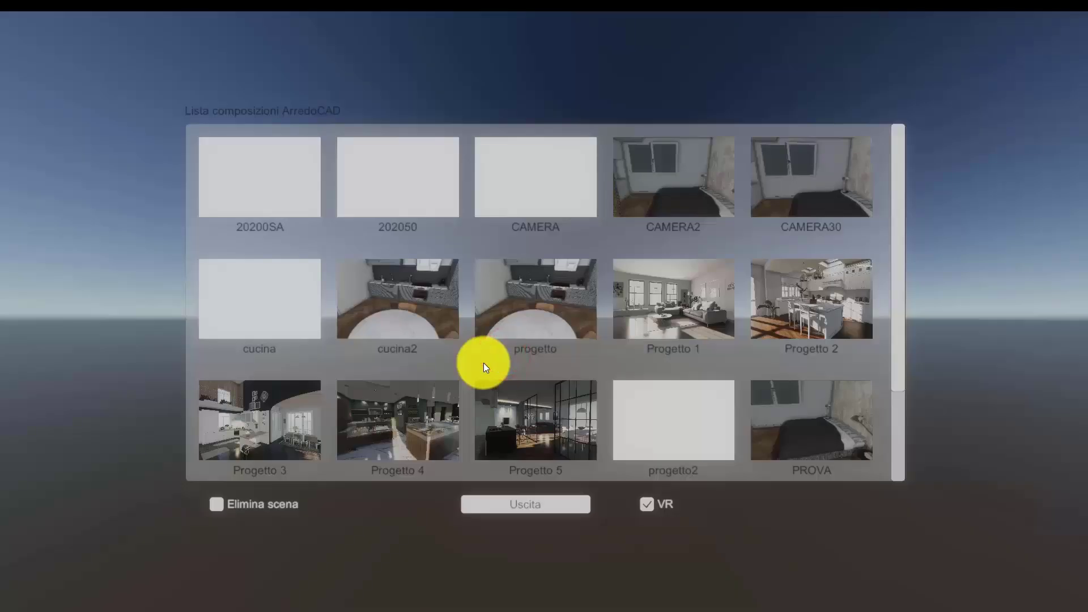
click(568, 507)
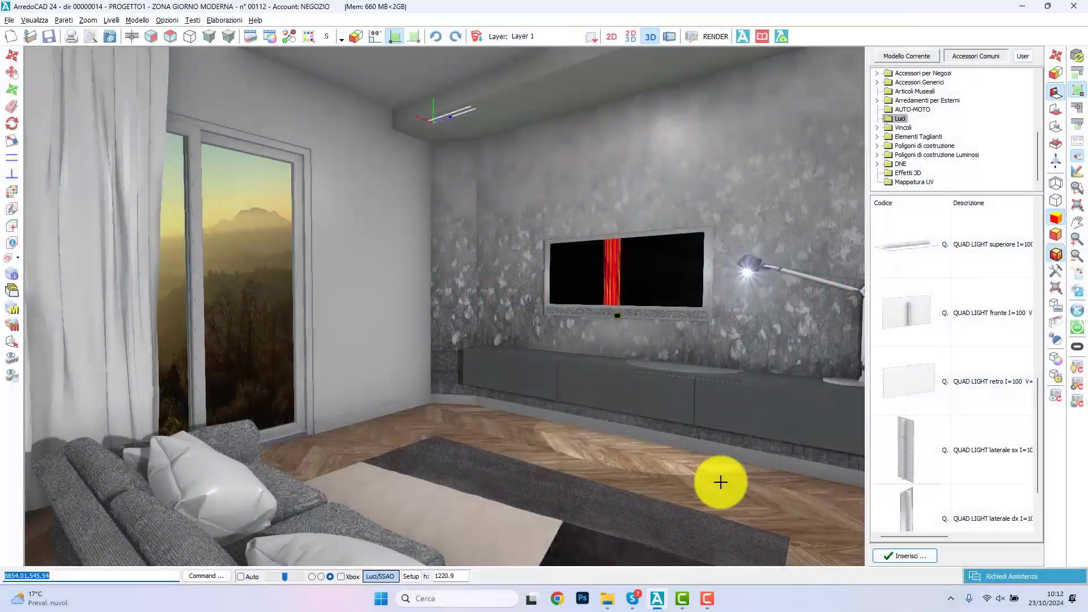
Step: Start a DLUX render of the living room with the Perspective camera type
click(716, 36)
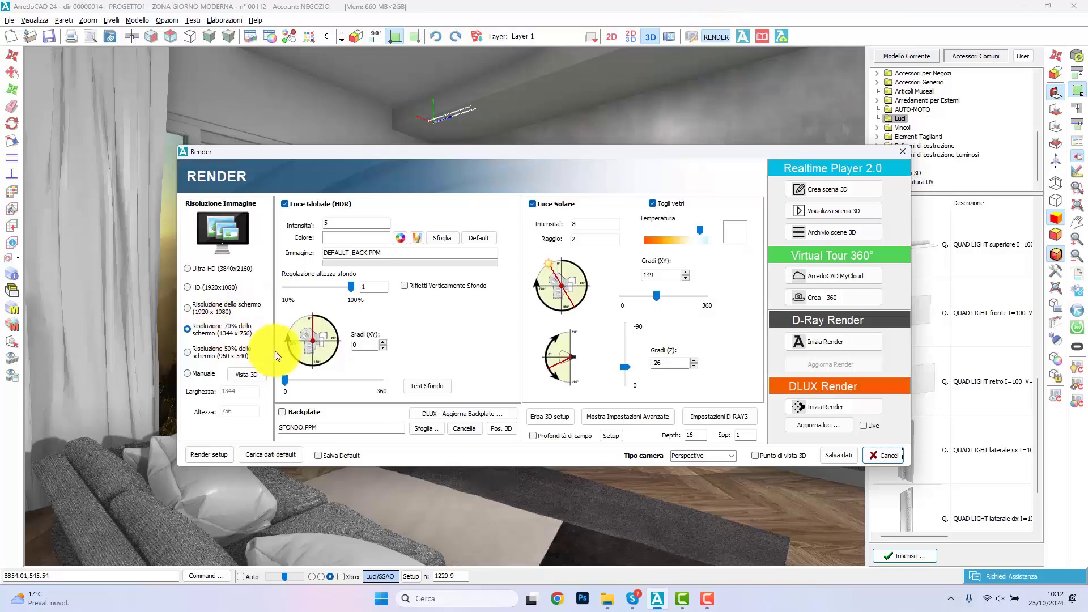
click(285, 203)
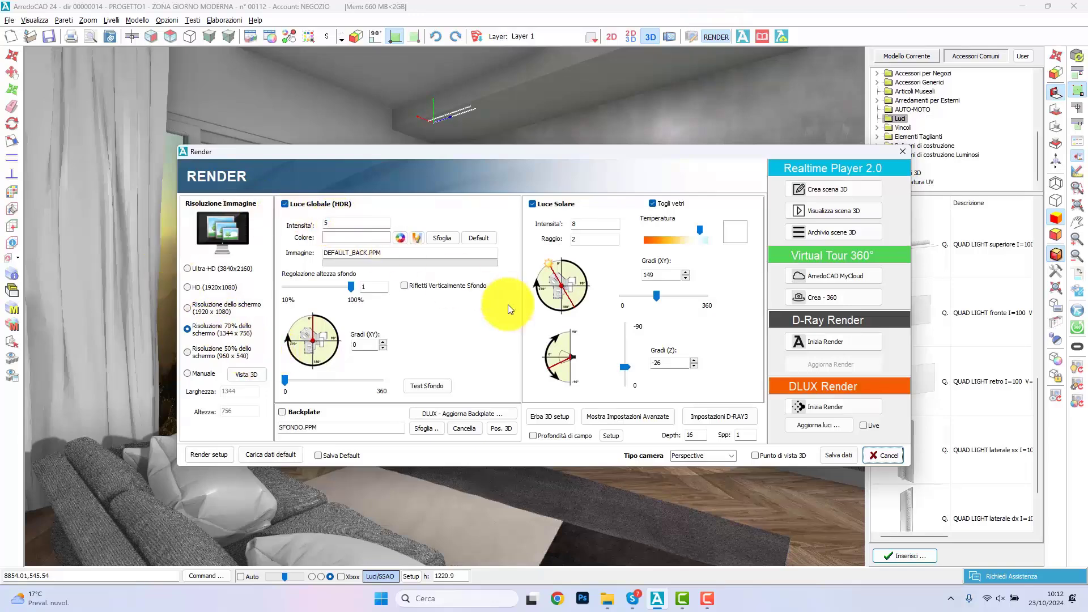
click(731, 456)
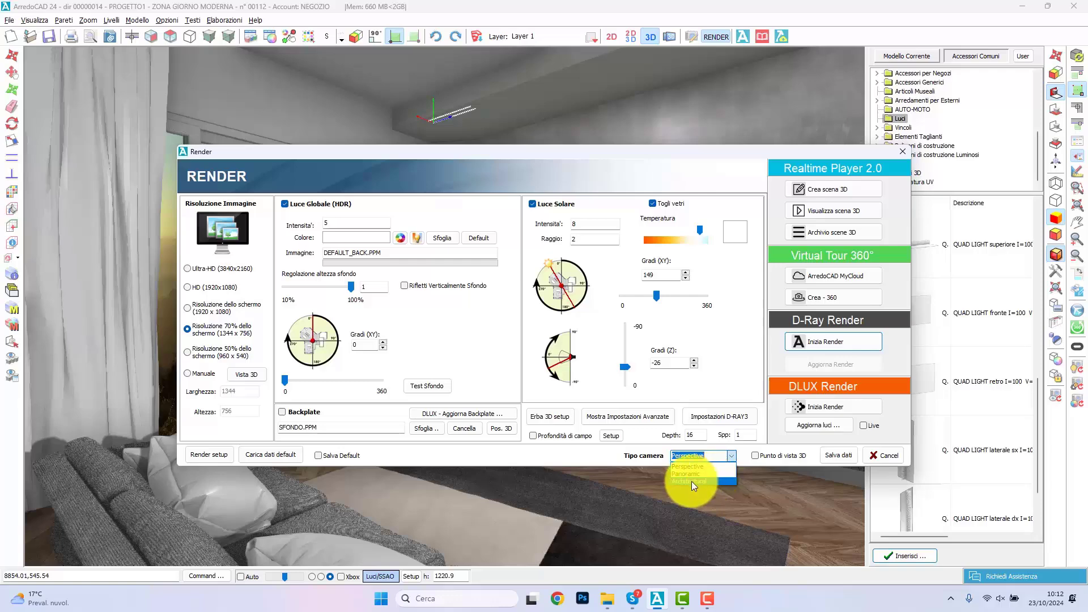
click(754, 455)
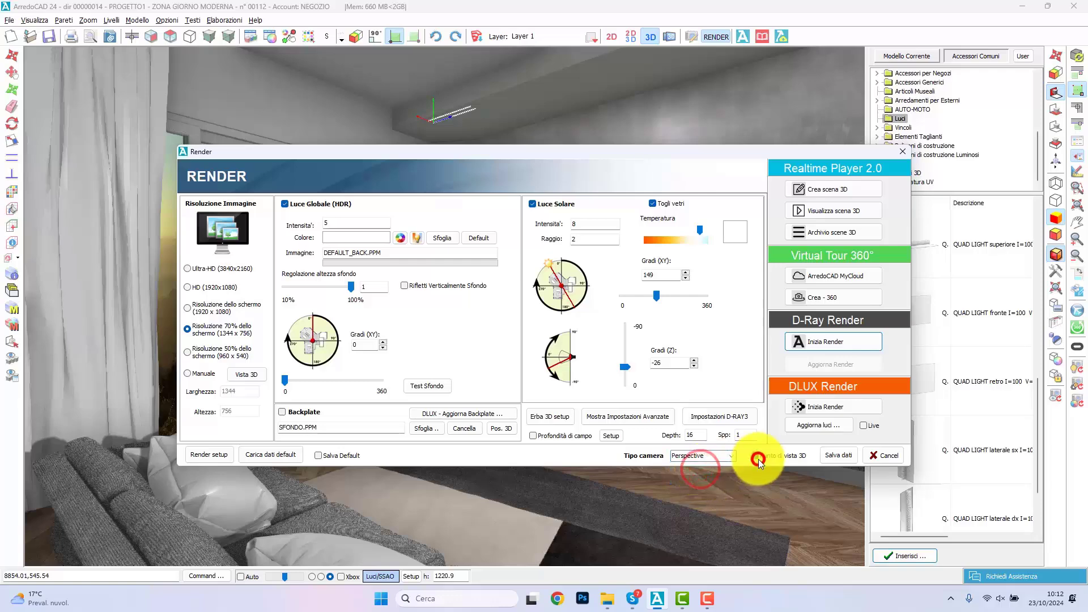
click(837, 408)
click(481, 273)
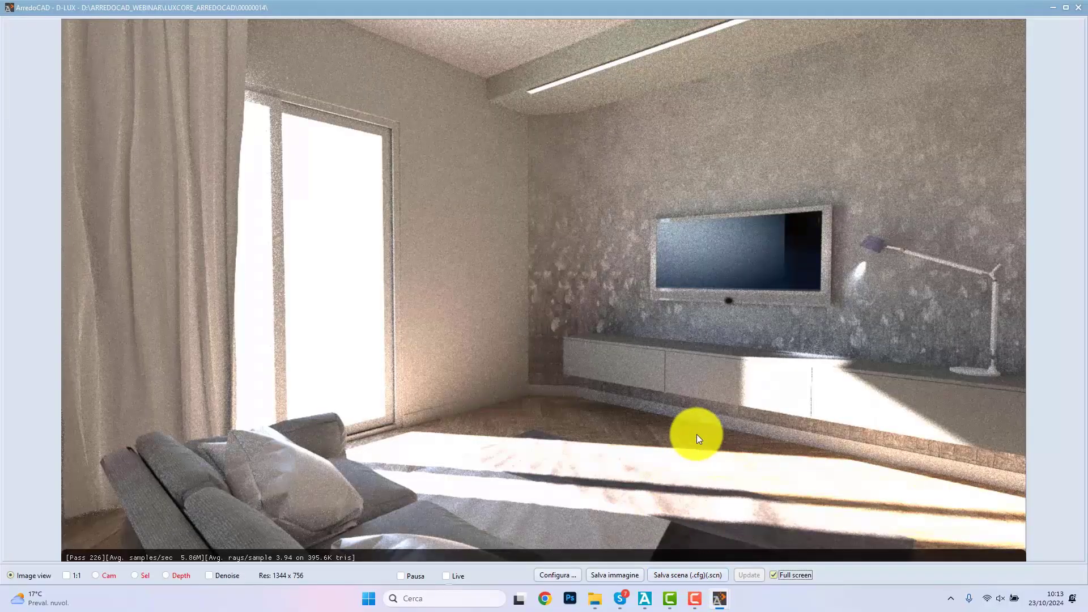
Step: Set the sensitivity to 120 in the D-LUX image pipeline settings
click(566, 575)
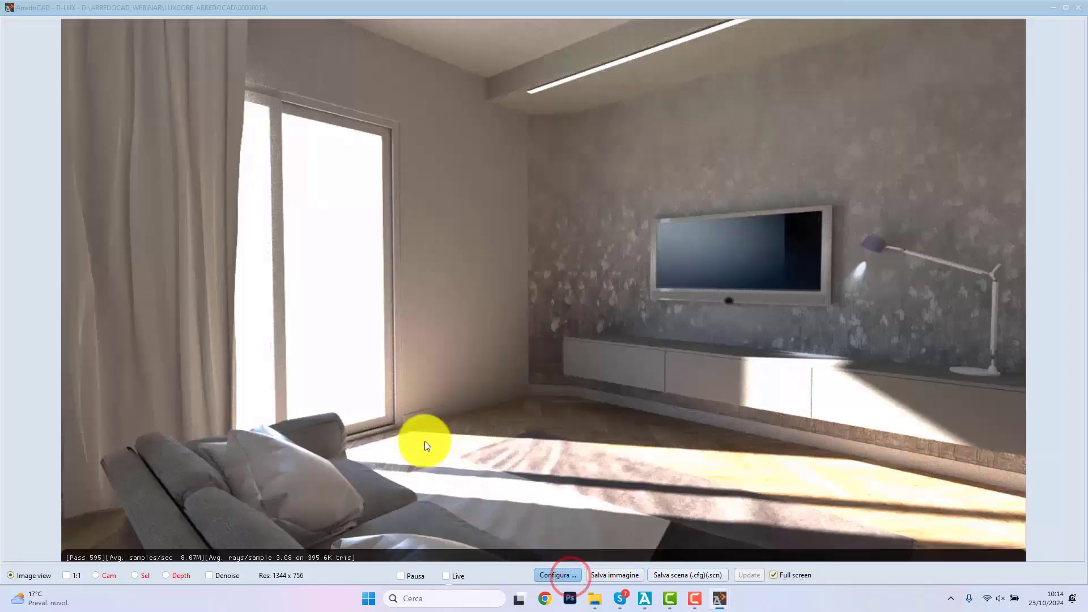
double_click(731, 144)
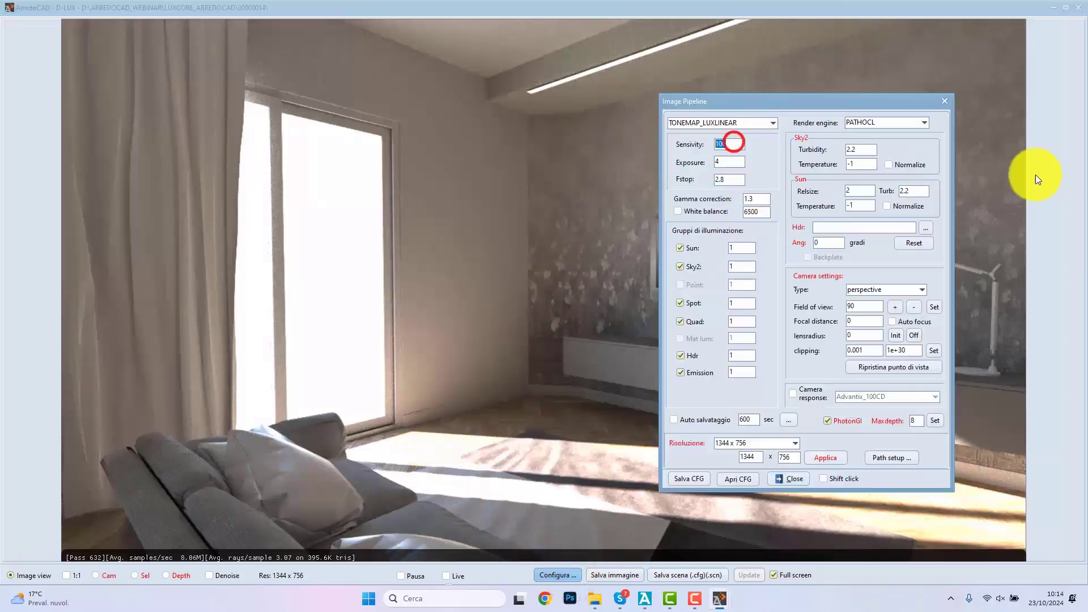
text(12)
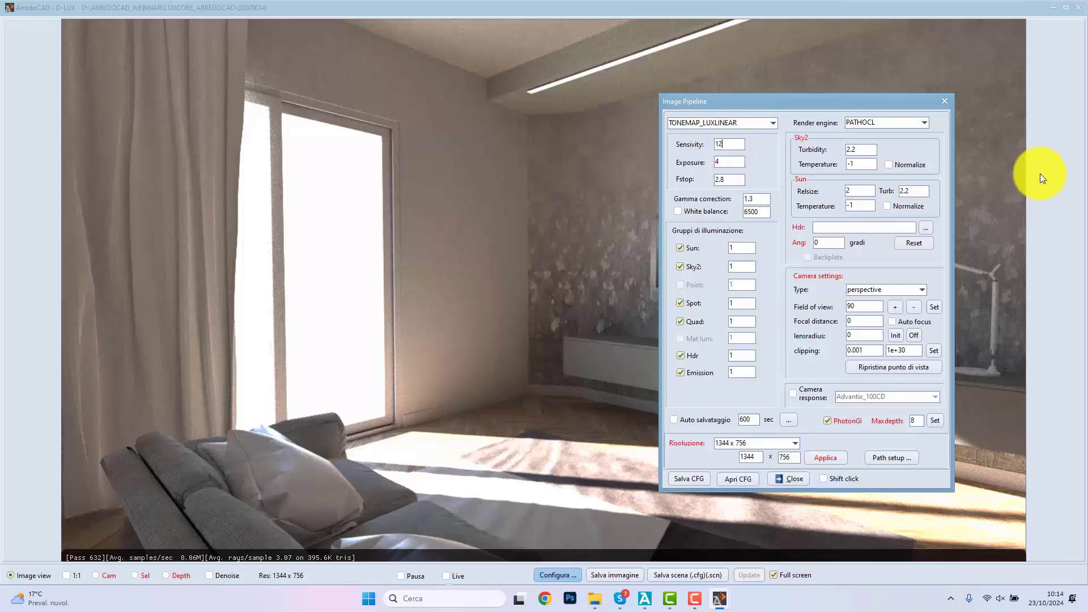
text(0)
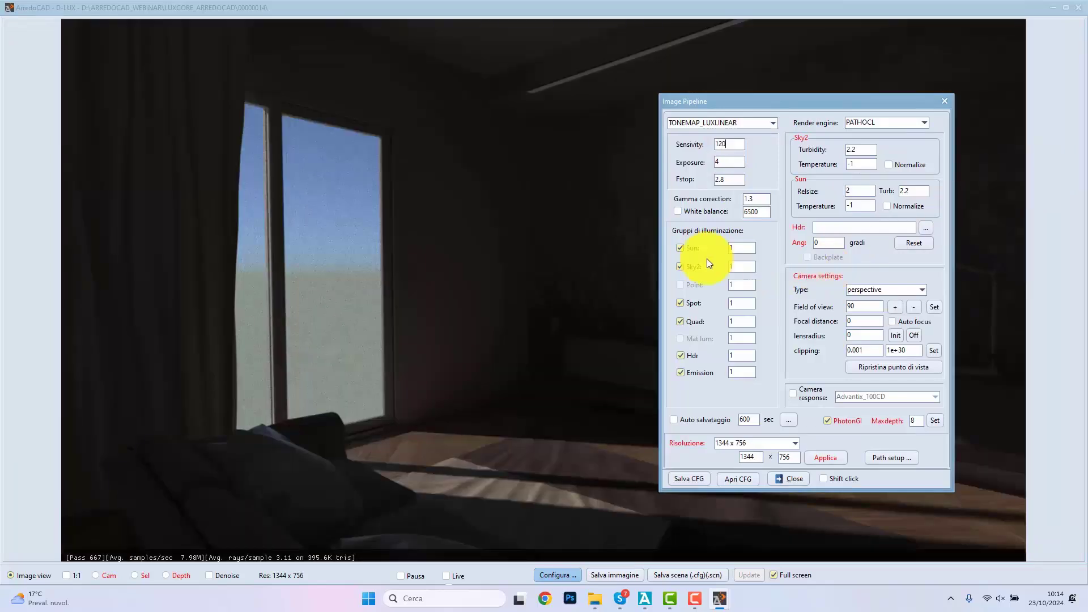
click(736, 163)
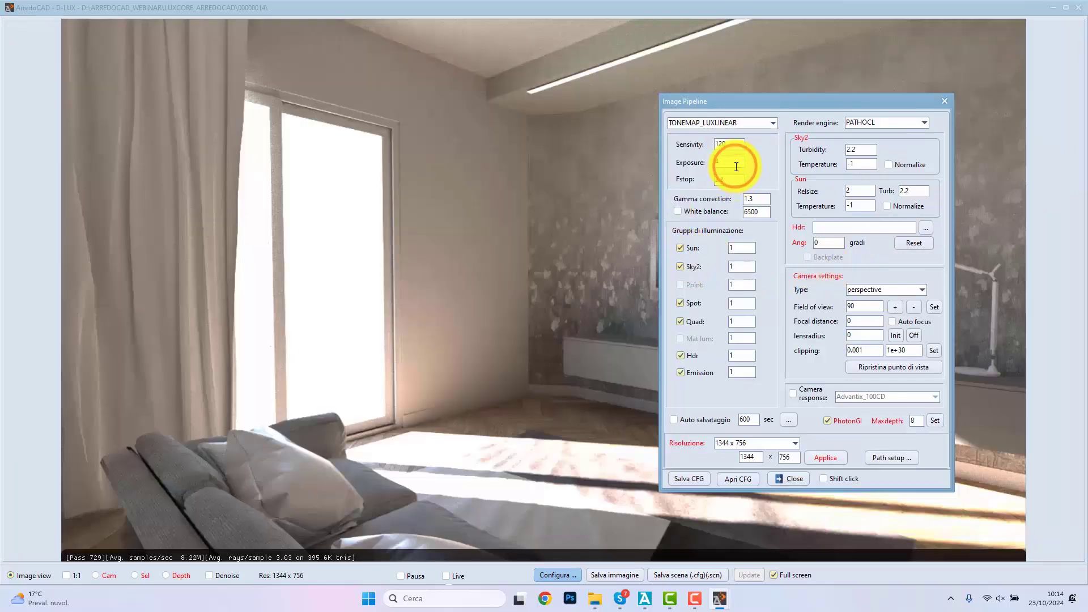
Step: Switch the Sun and Sky2 light groups off and back on to compare their effect on the render
click(681, 249)
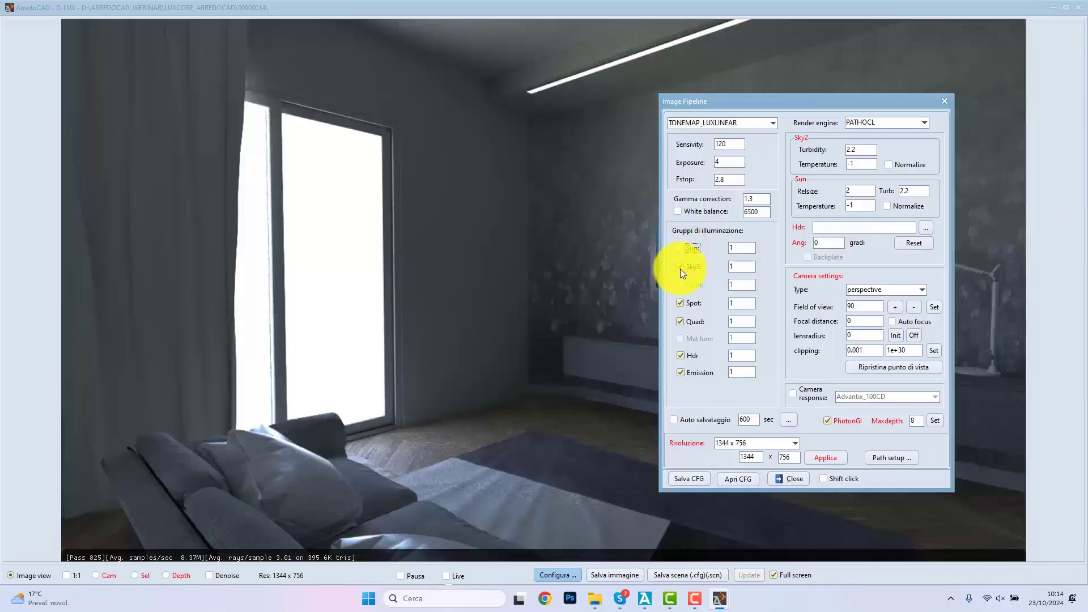
click(681, 267)
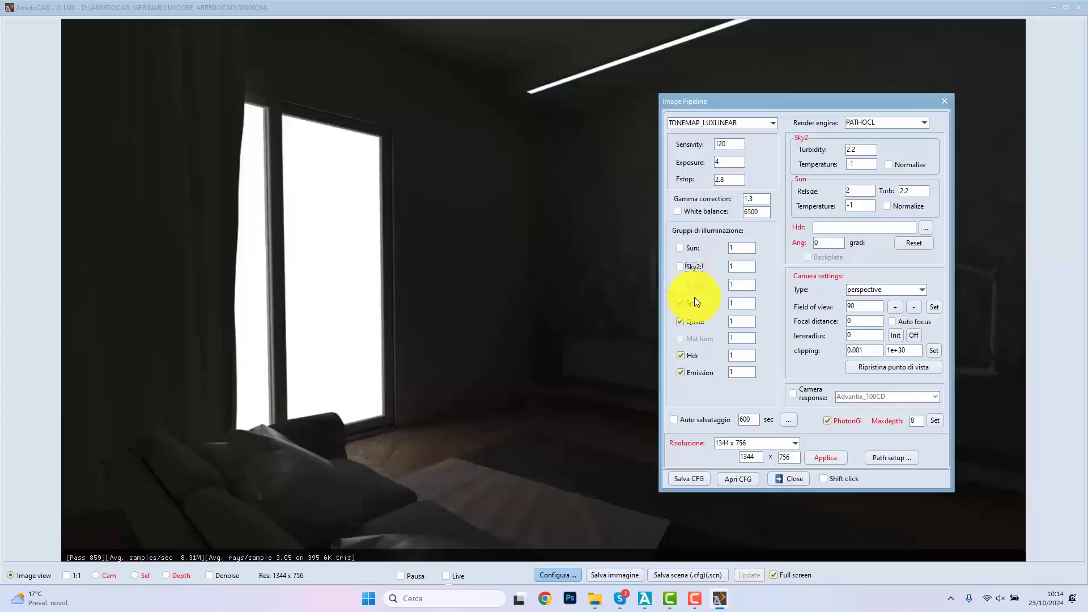
click(679, 266)
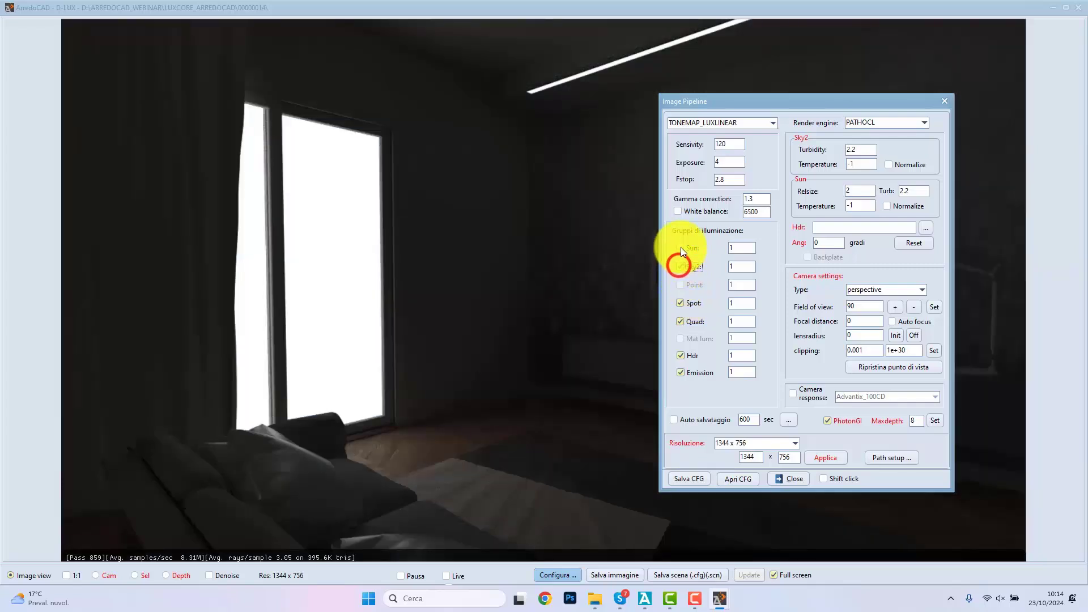
click(680, 247)
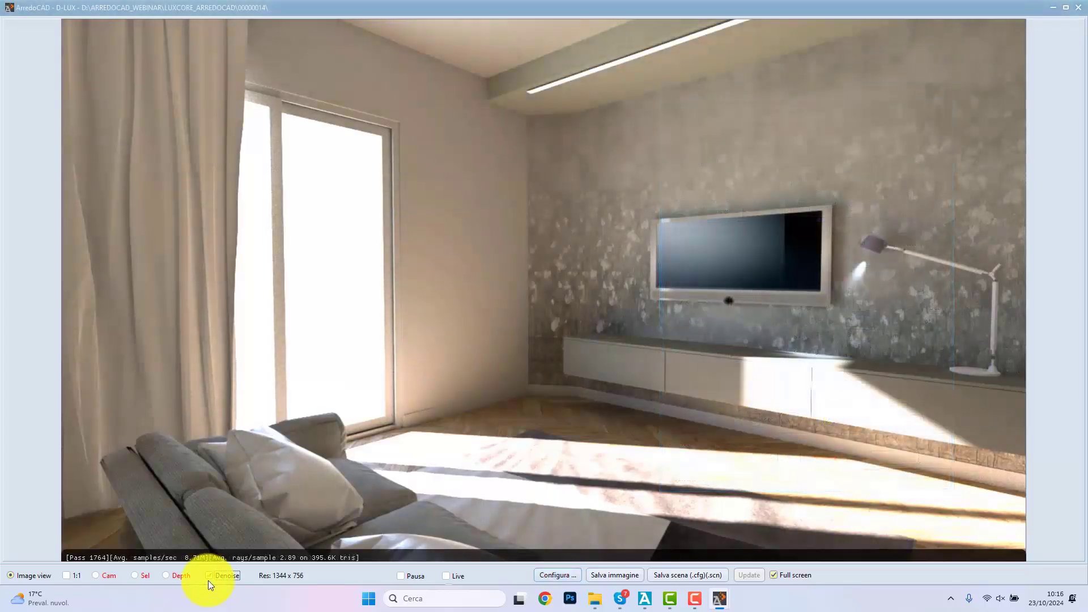
Step: Save the denoised render as an image and turn off Denoise
click(628, 574)
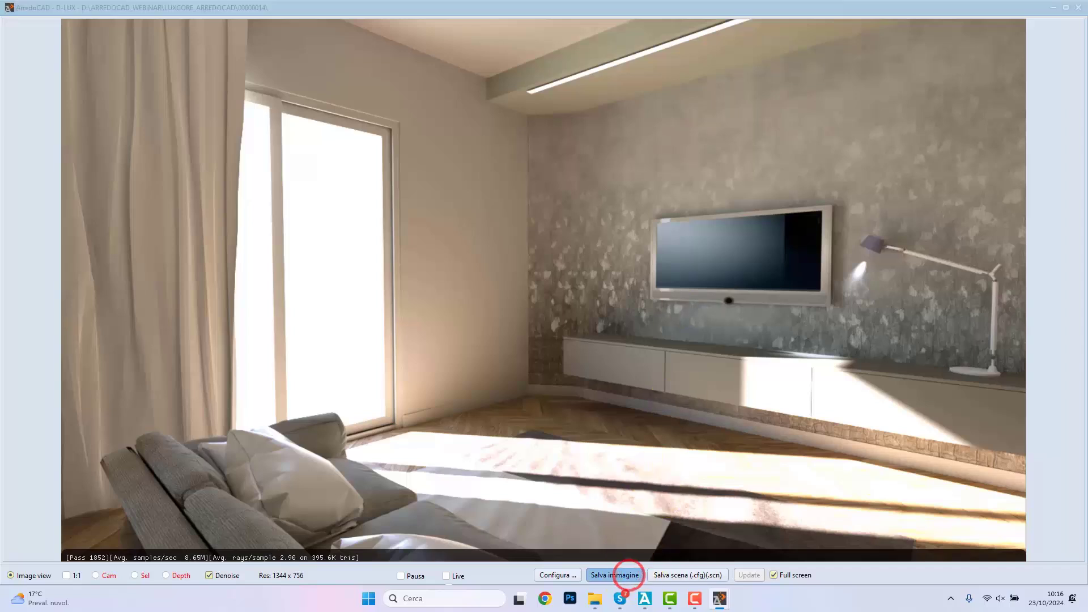
click(704, 331)
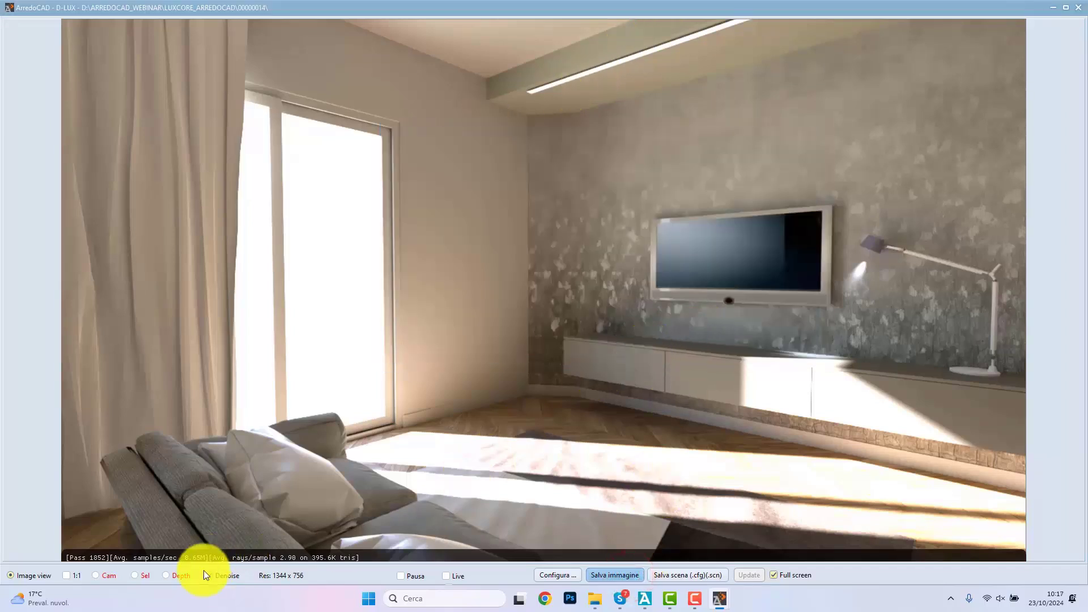
click(209, 575)
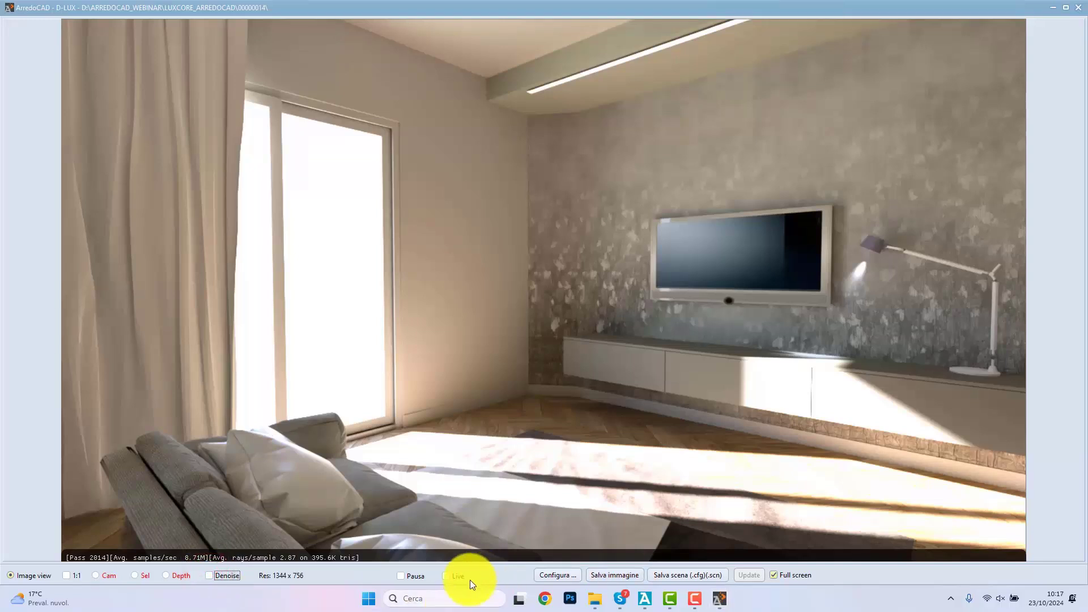
Step: Enable Live mode in D-LUX and in ArredoCAD's DLUX render settings, leaving the render settings closed
click(447, 577)
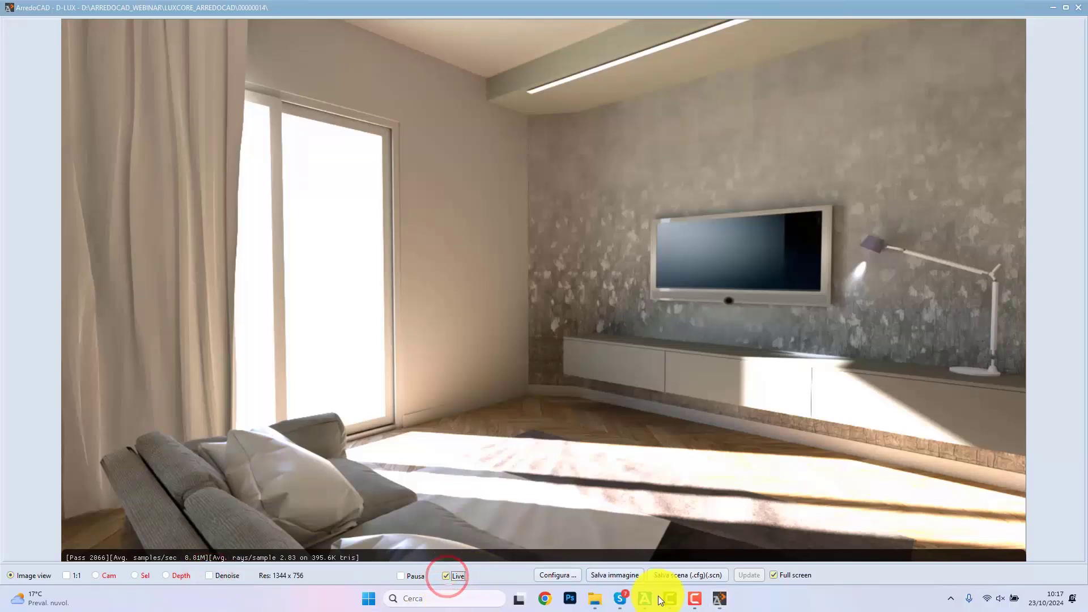
click(650, 606)
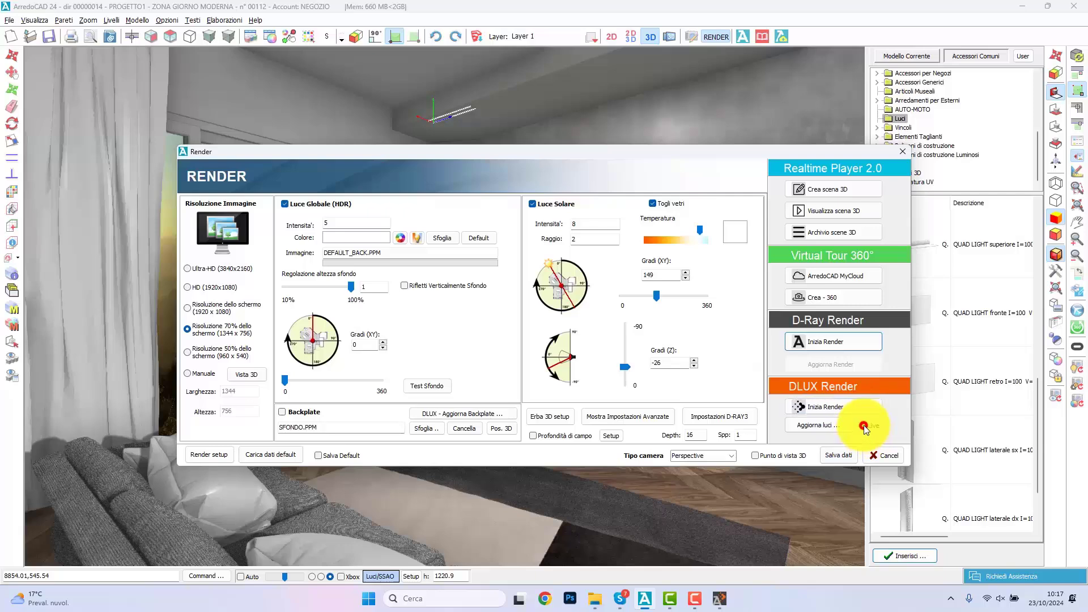
click(864, 426)
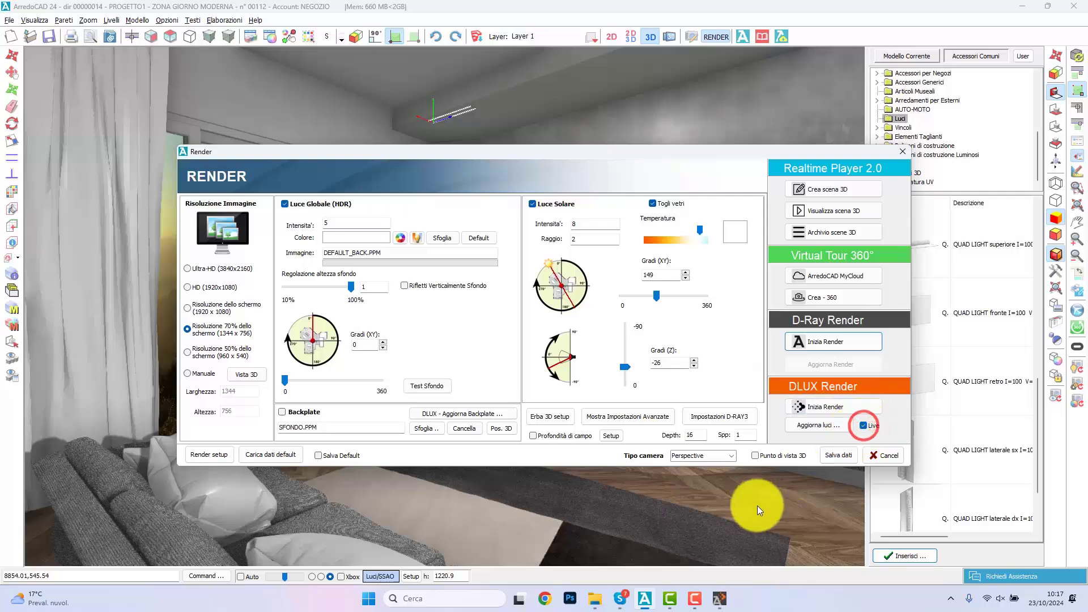
click(886, 460)
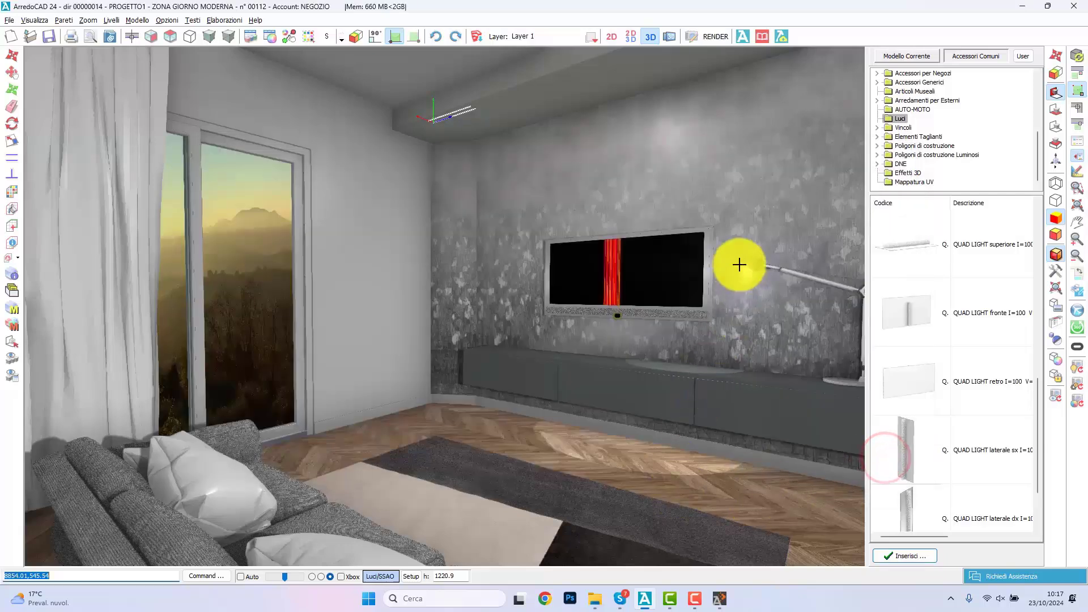
Step: Turn the 3D view towards the sofa and curtain and check the live update in D-LUX
right_drag(738, 233, 444, 307)
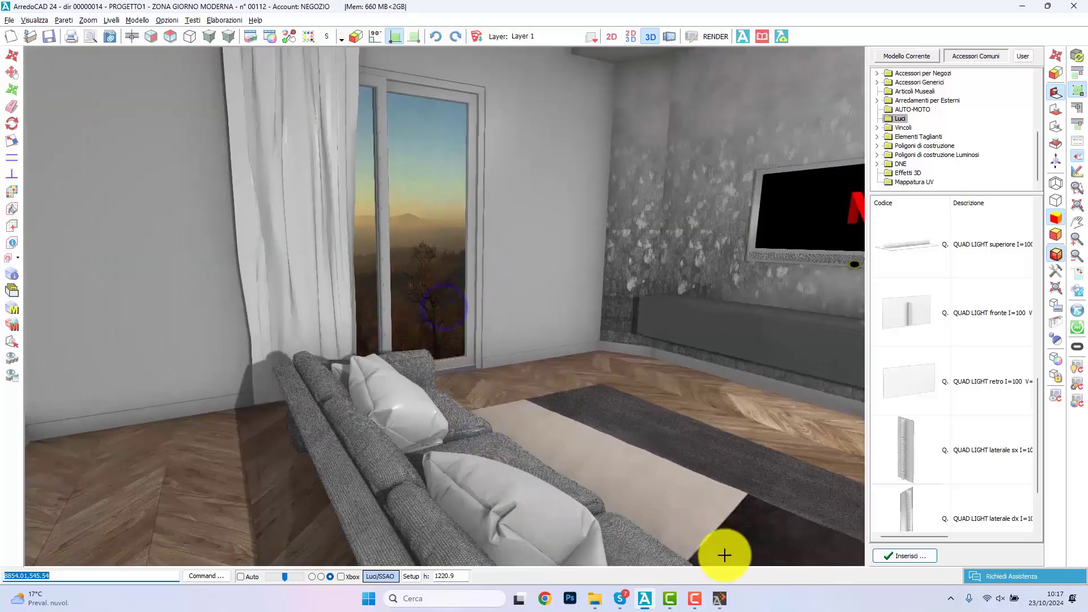
mouse_move(716, 597)
click(773, 497)
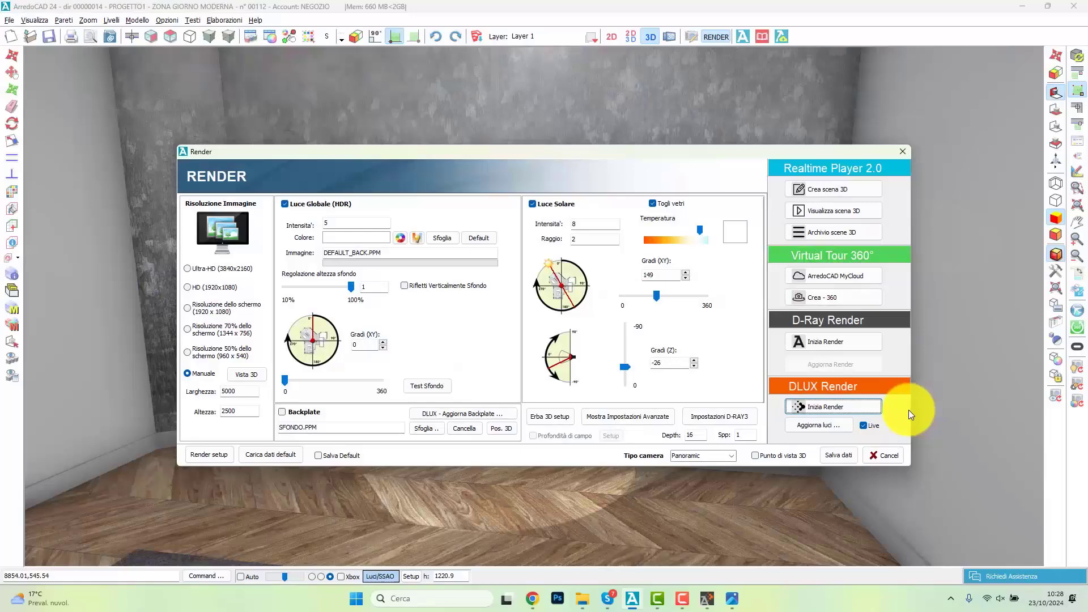
Step: Review the render camera types, keeping Panoramic, and switch to the ArredoCAD Virtual Tour in Chrome to look around the living room
click(731, 455)
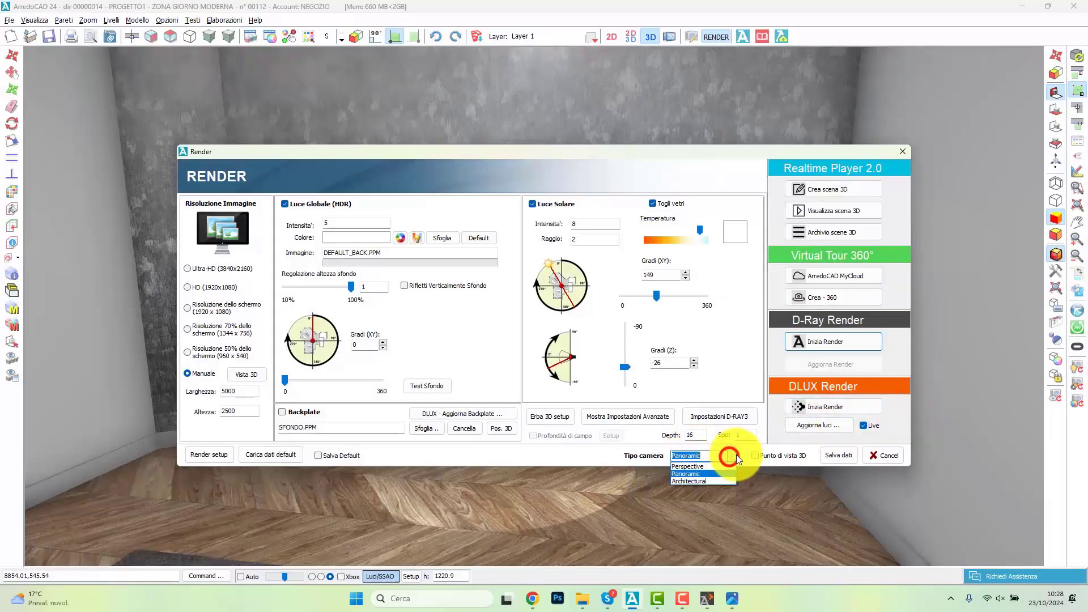
click(731, 455)
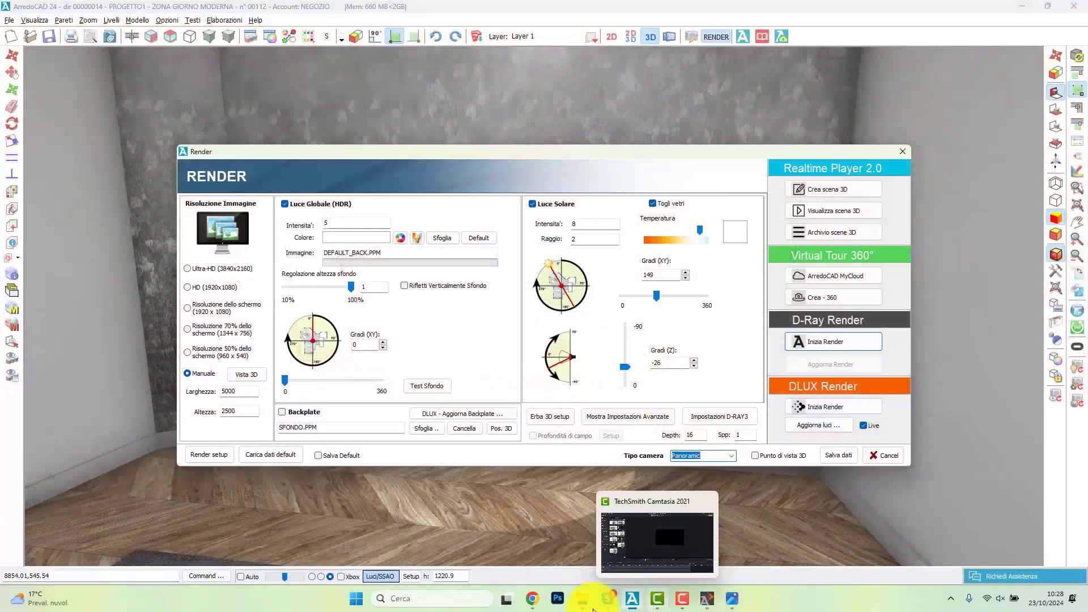
click(531, 598)
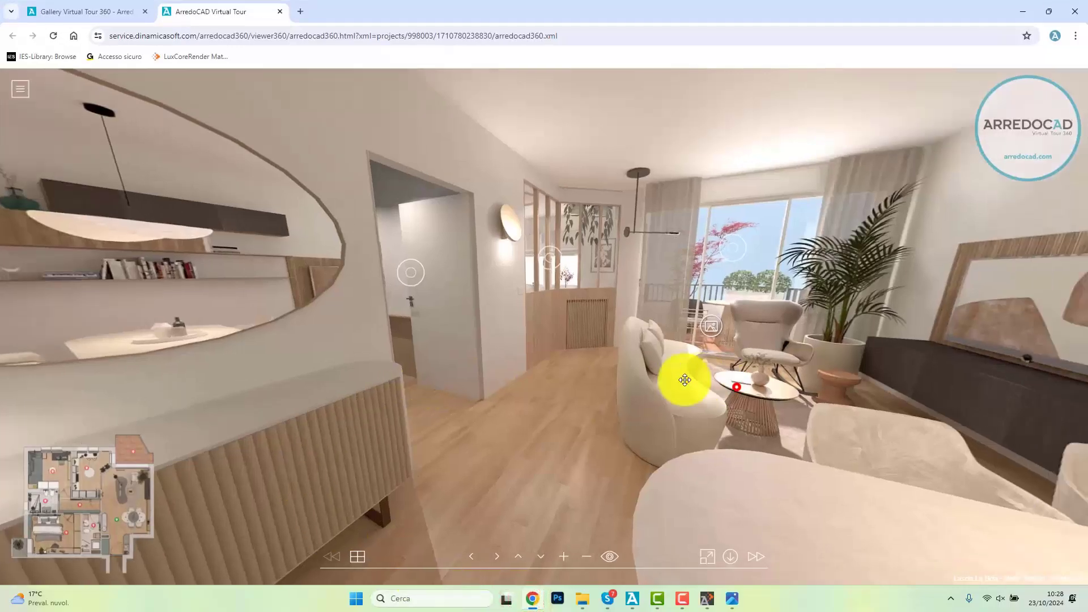
drag(684, 379, 648, 438)
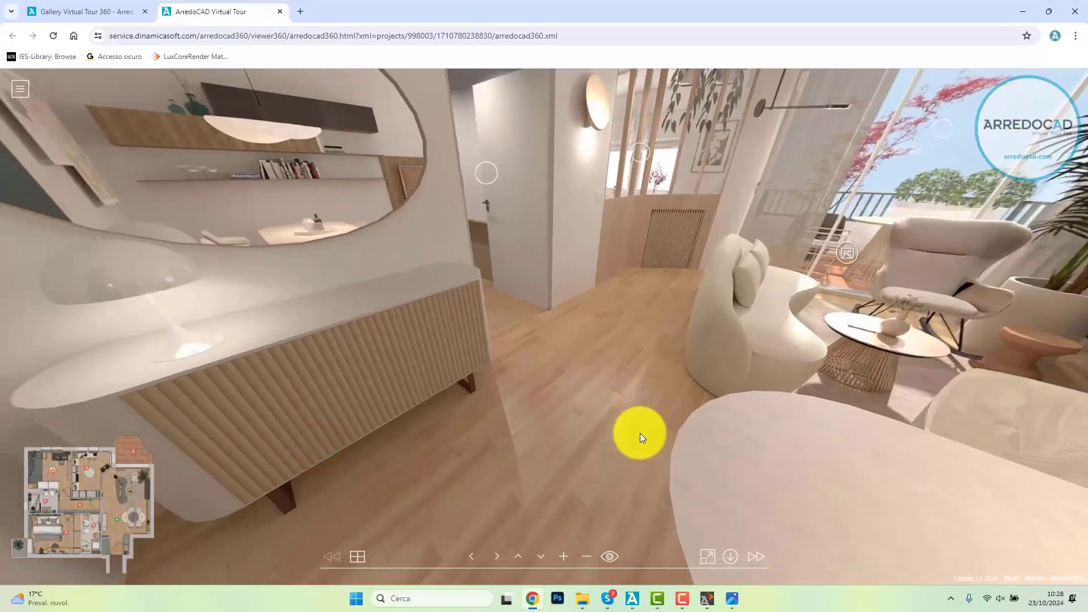
Step: Visit the corridor in the virtual tour, view its picture hotspot and return to the living room
click(484, 170)
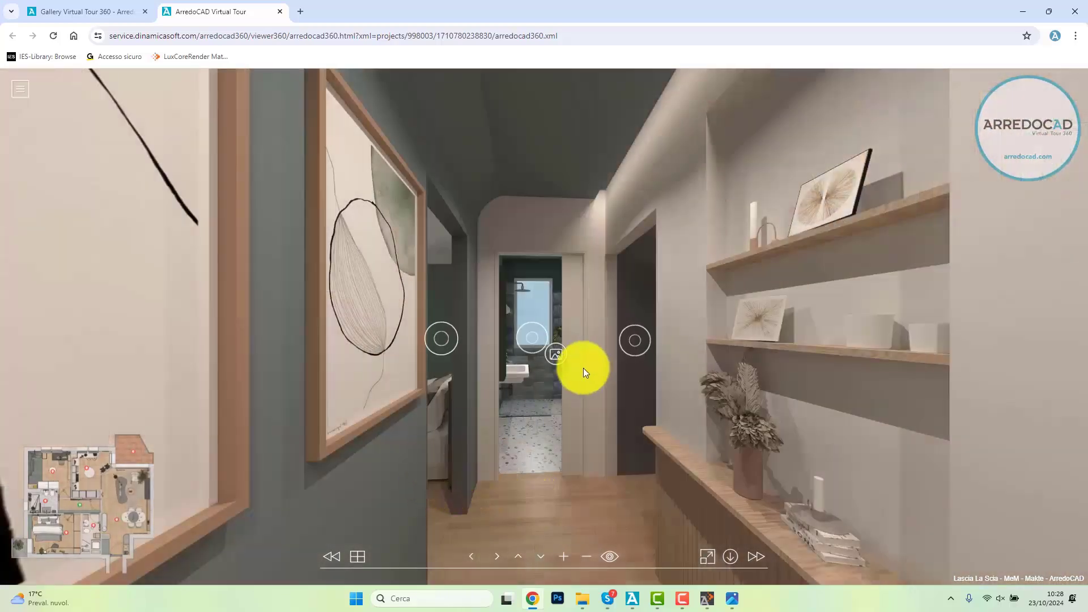
click(559, 359)
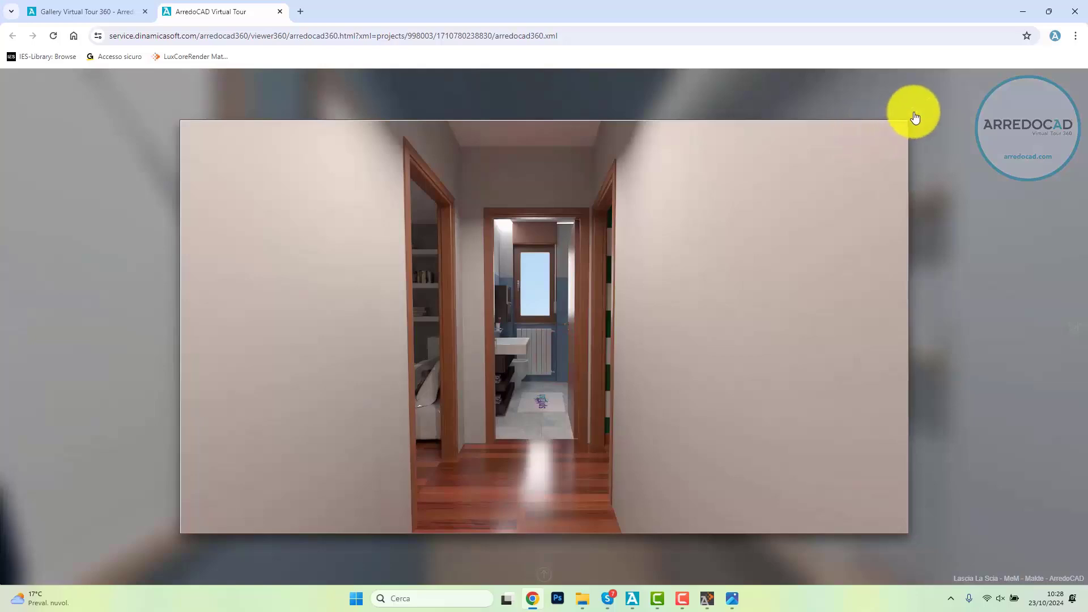
click(914, 112)
drag(375, 401, 913, 250)
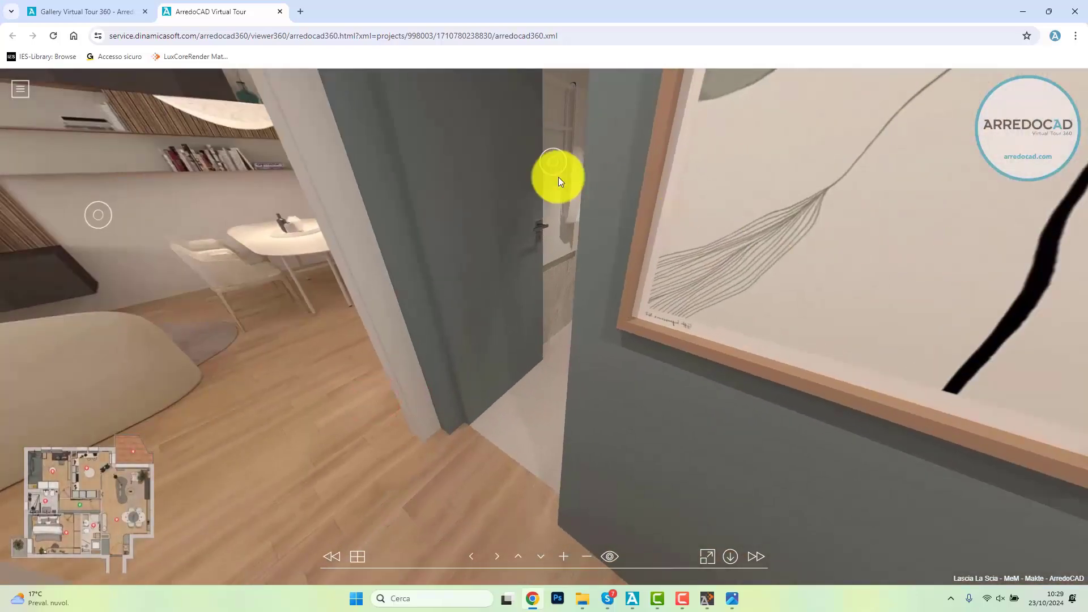
click(101, 213)
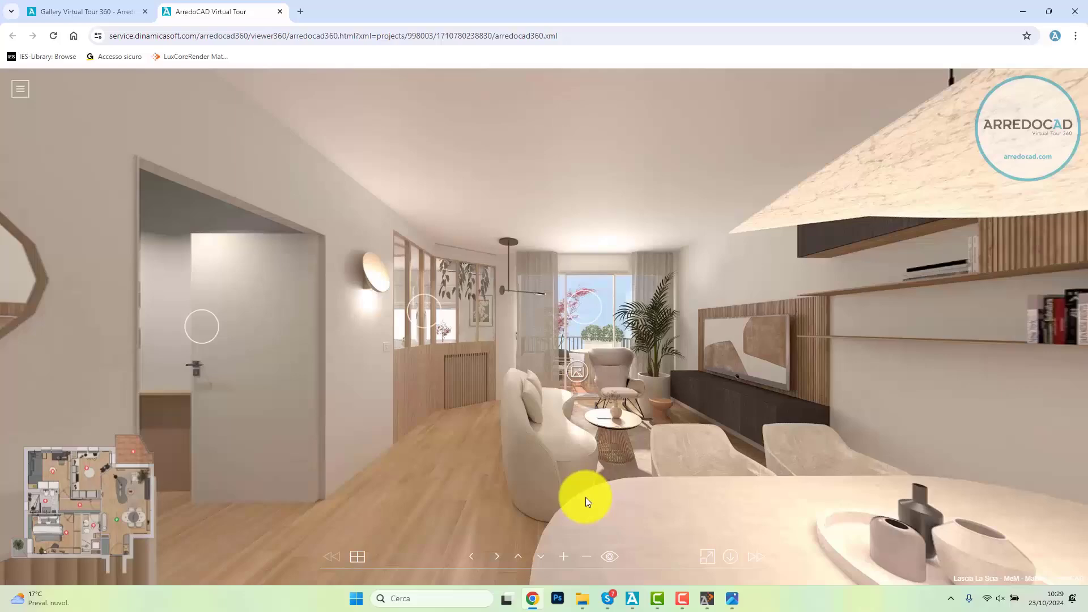
Step: Turn the living room view towards the balcony window and view the picture hotspot near the armchair, leaving it closed
drag(761, 407, 675, 326)
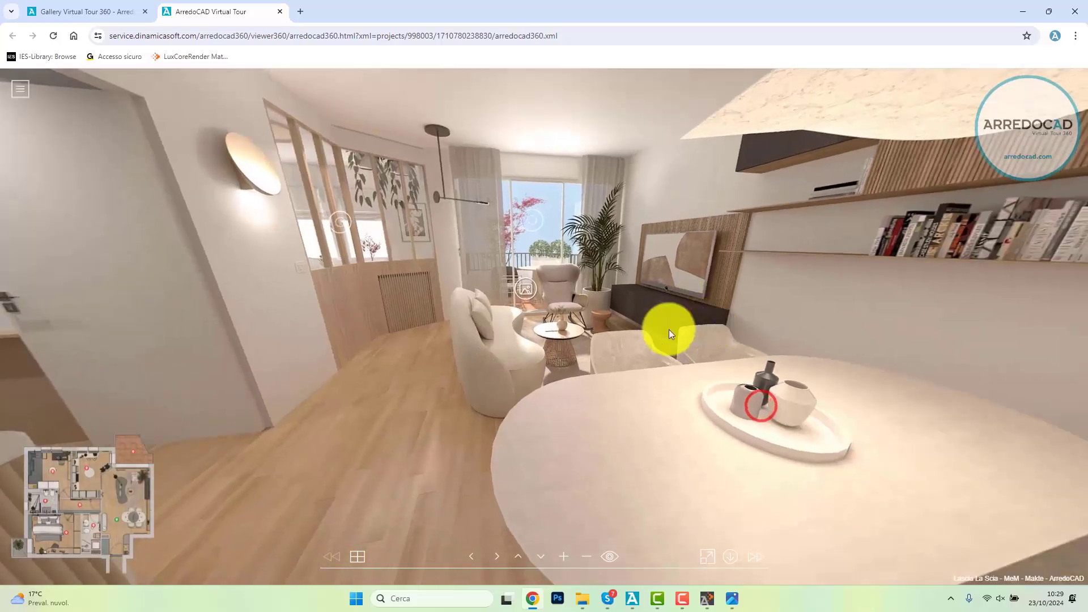
click(529, 295)
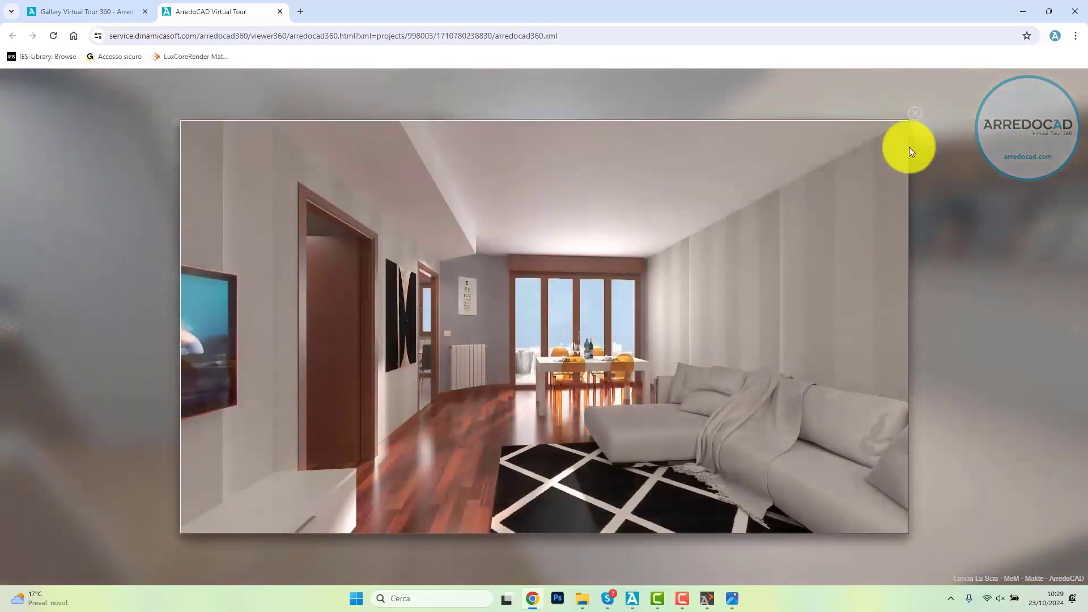
click(914, 112)
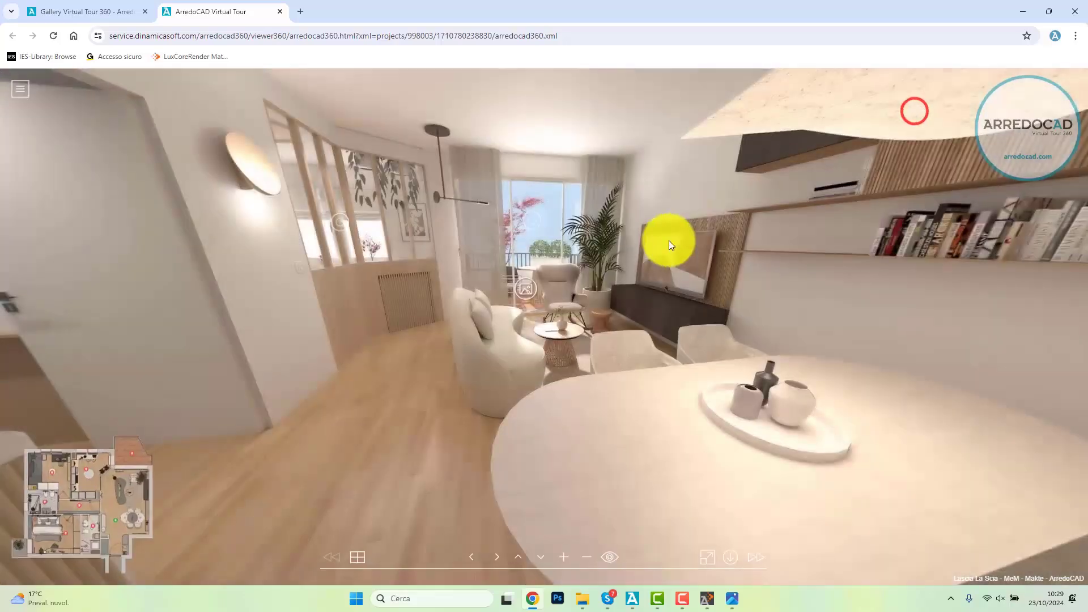
Step: Jump to the kitchen through the tour's floor plan, look around it and return to the living room
click(113, 463)
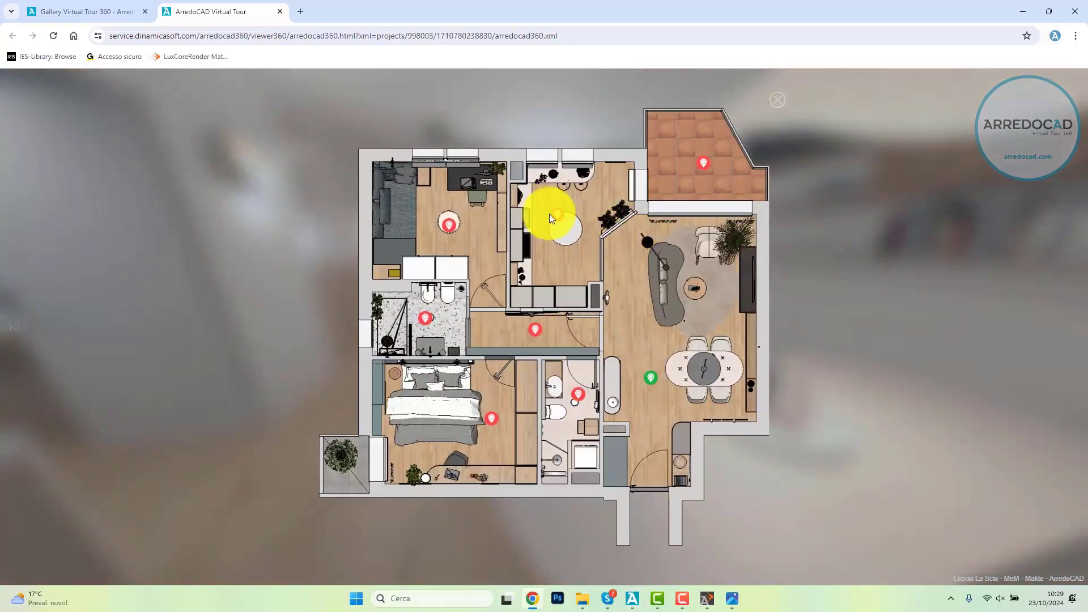
click(549, 213)
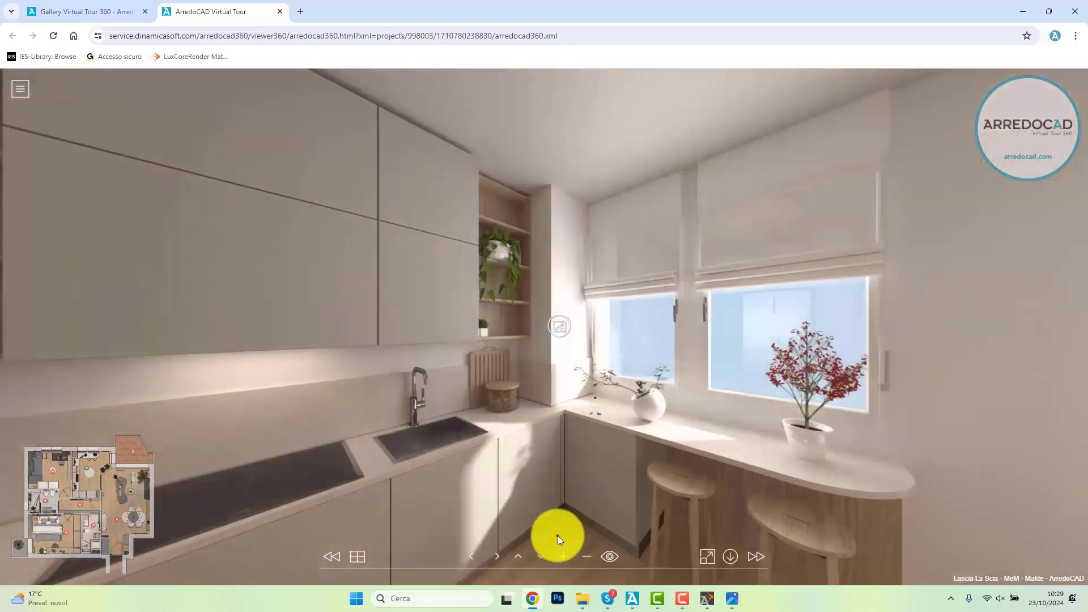
drag(558, 536, 595, 393)
click(85, 473)
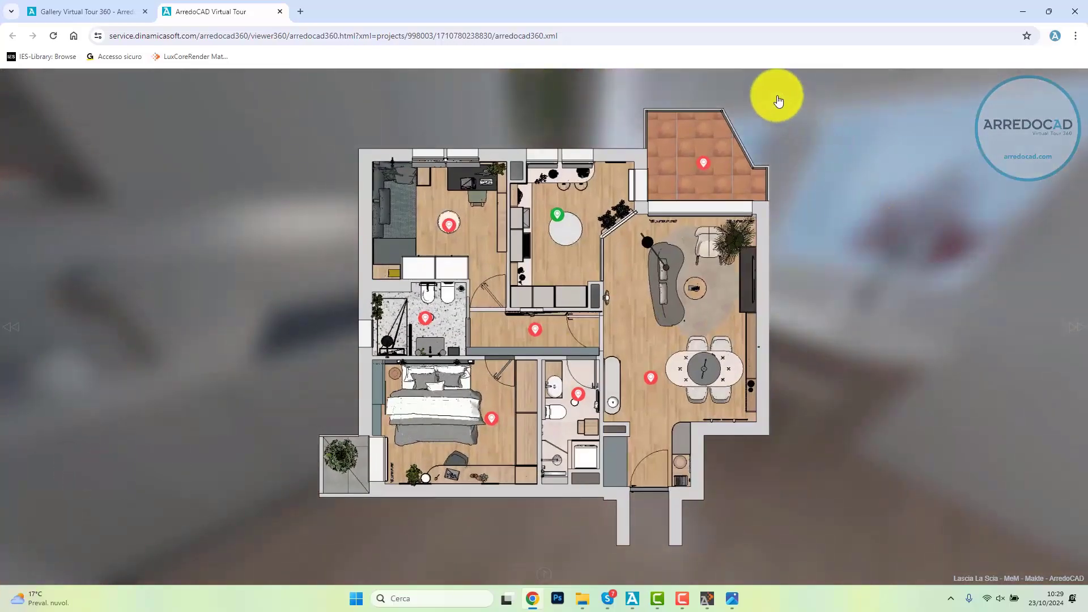
click(775, 97)
drag(878, 384, 314, 372)
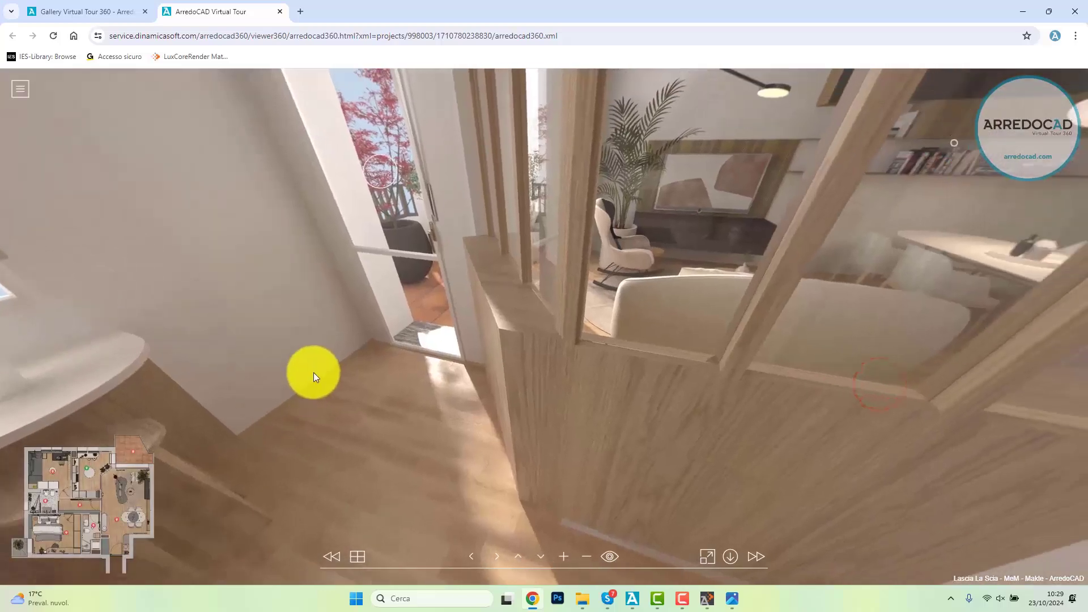
click(949, 362)
click(612, 186)
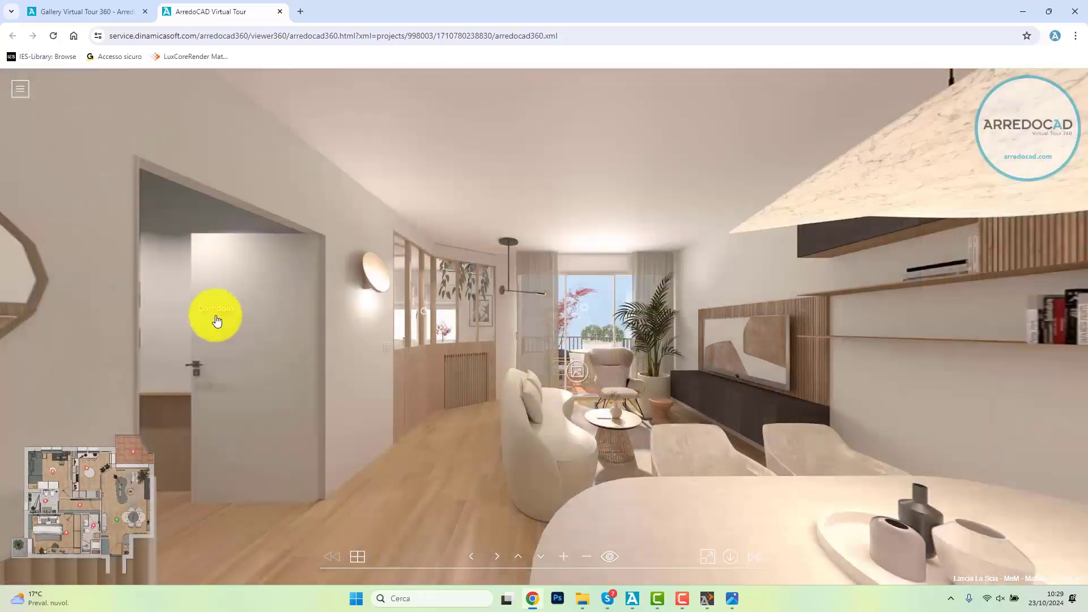
Step: Highlight the virtual tour's web address to show the shareable link, then release the selection
click(628, 38)
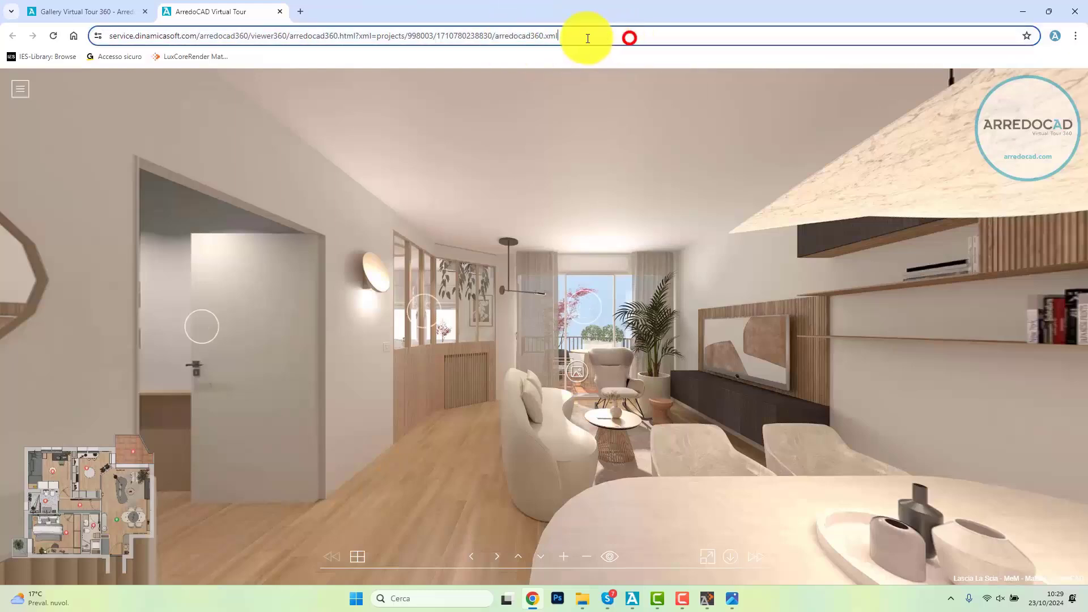
drag(587, 38, 102, 42)
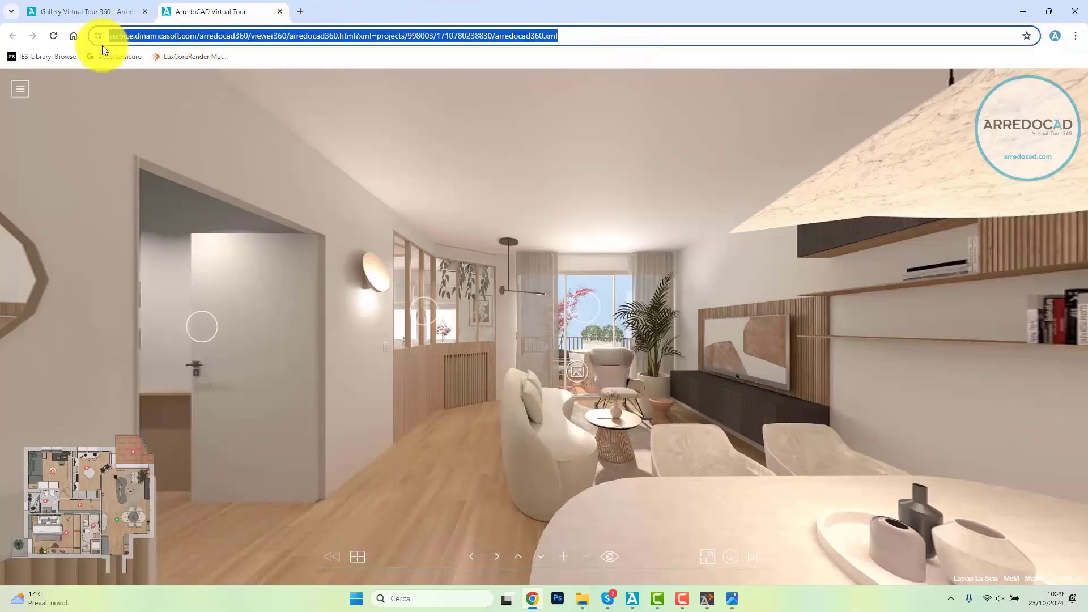
click(636, 36)
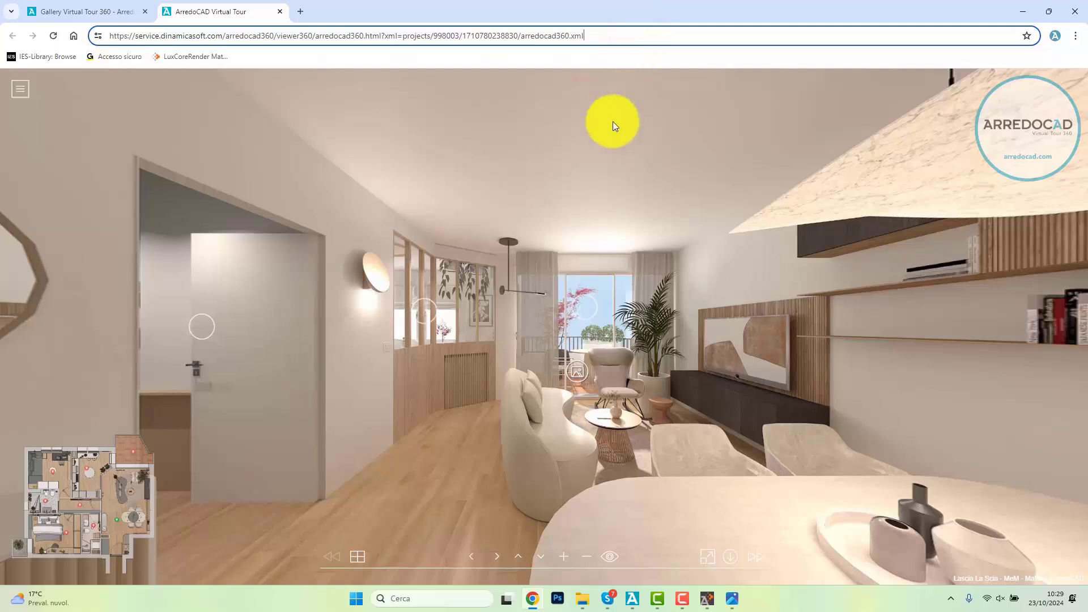
click(391, 487)
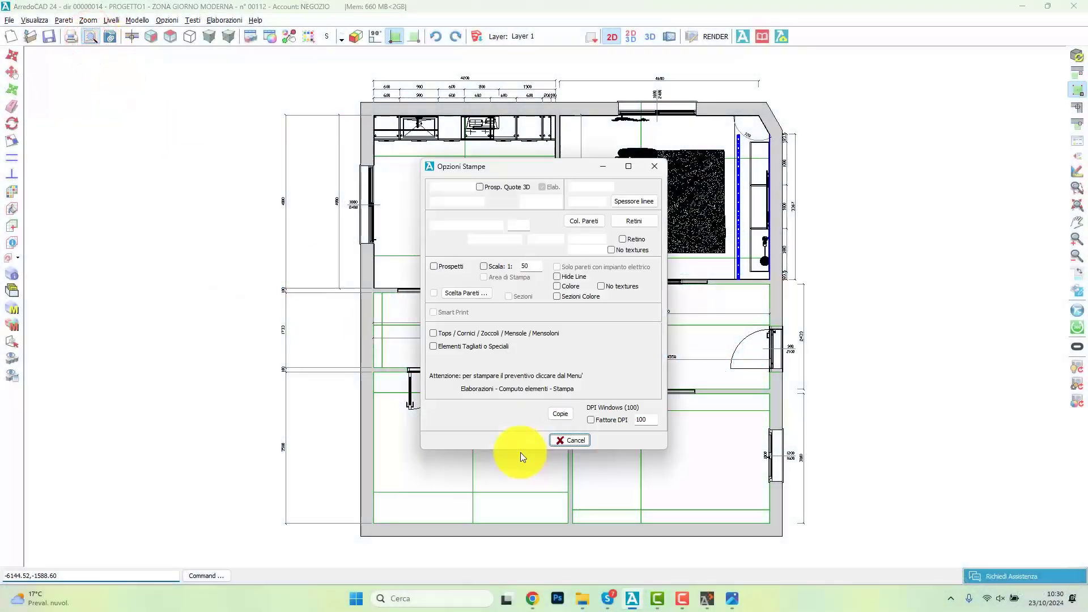
Step: Generate a print preview of the plan (Pianta) and elevations (Prospetti) with the header (Intestazione) on A4 in horizontal orientation
click(434, 225)
click(434, 266)
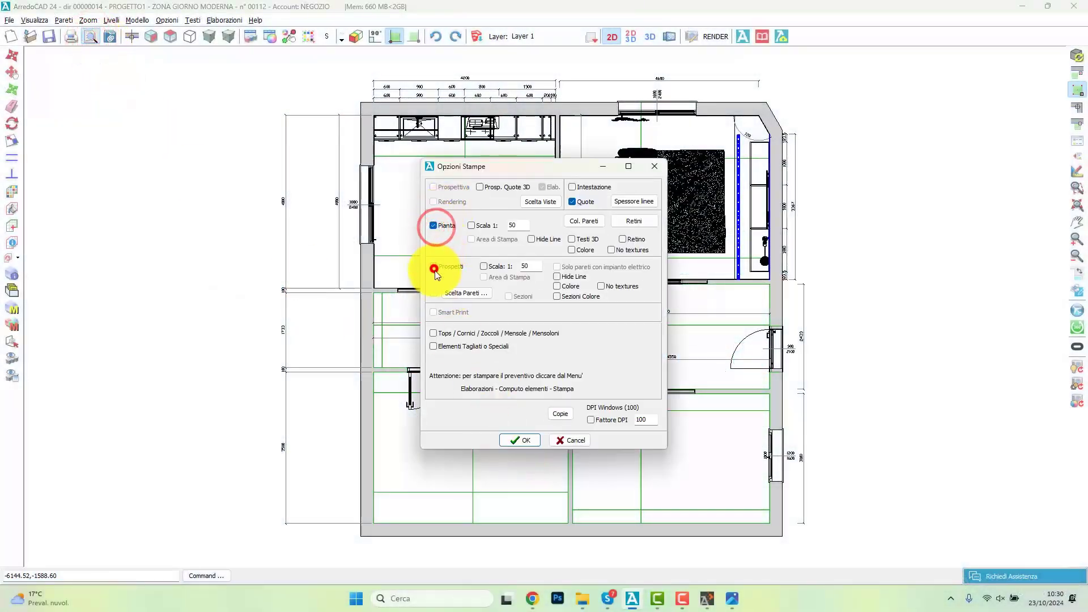
click(578, 186)
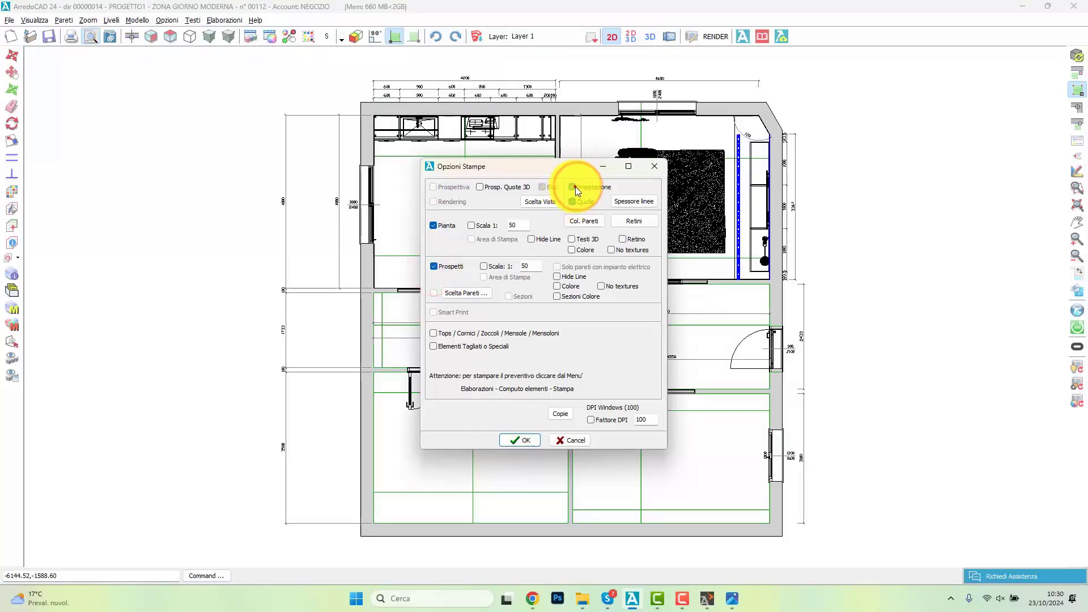
click(522, 441)
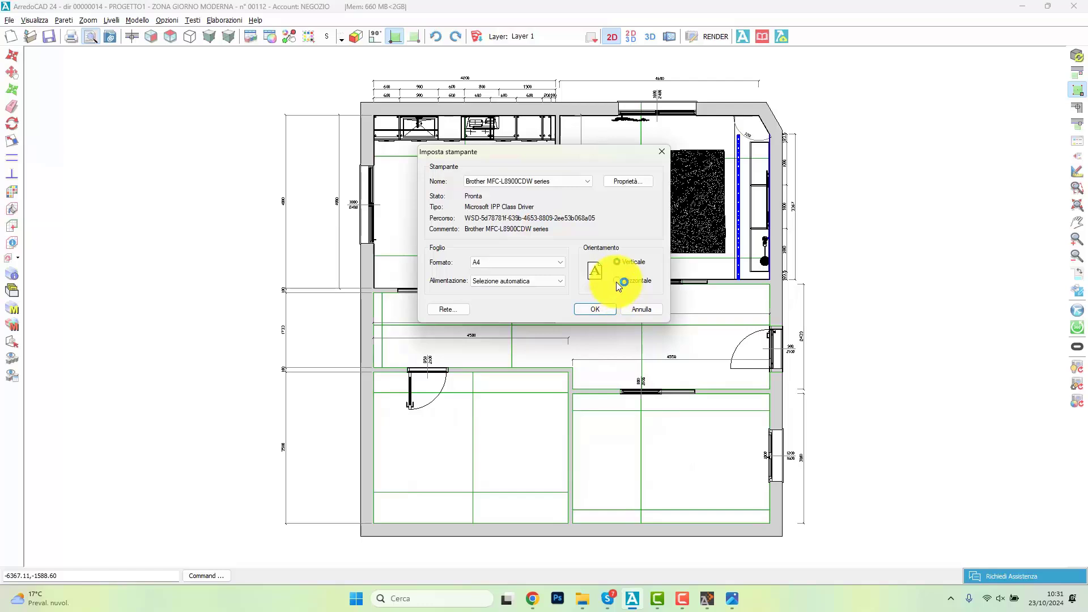
click(621, 282)
click(590, 311)
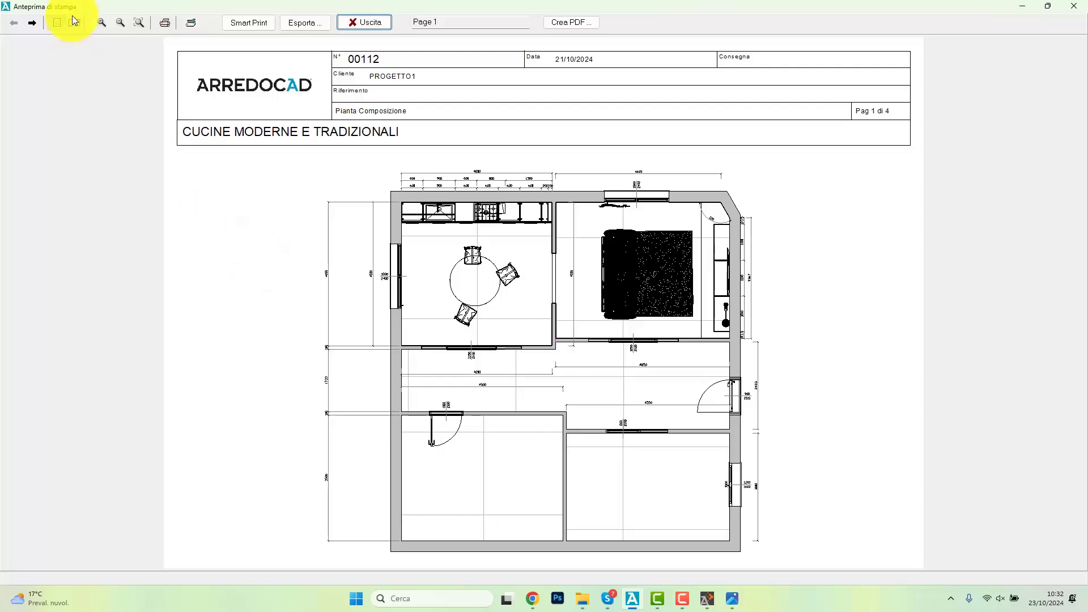
Step: Page through the print preview from the plan to the last wall elevation
click(34, 23)
click(34, 23)
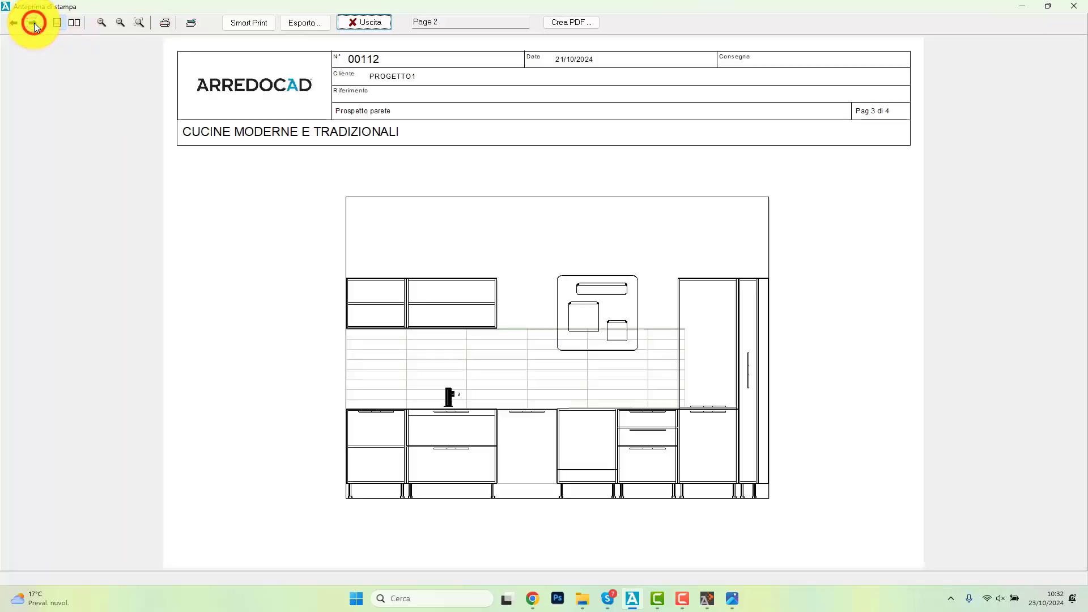
click(34, 23)
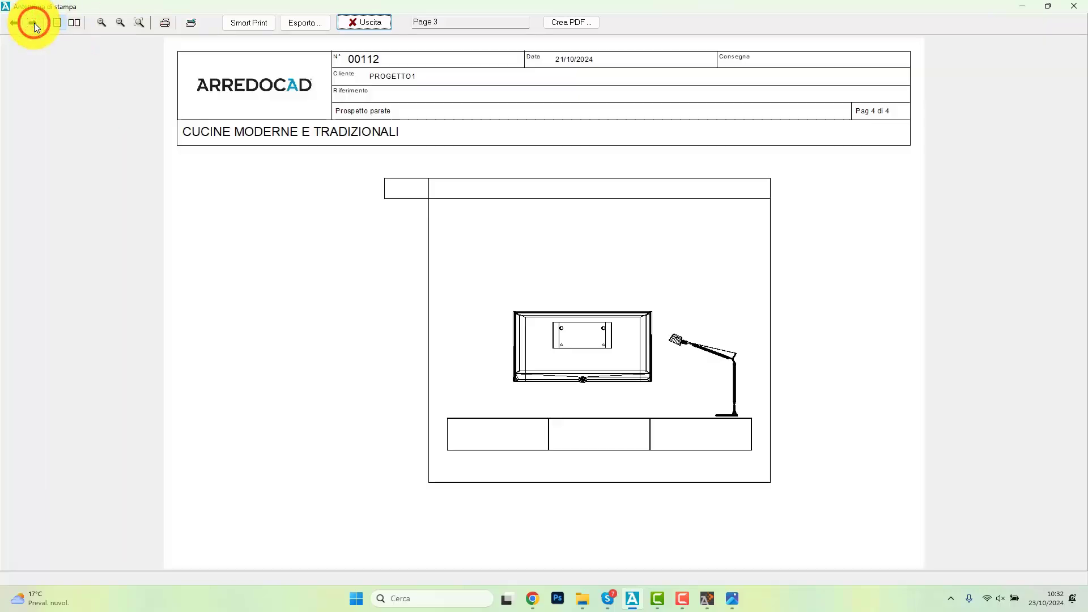
Step: Open the pages in Smart Print and place the PAG_1 floor plan in the upper-left area of the A4 sheet
click(250, 22)
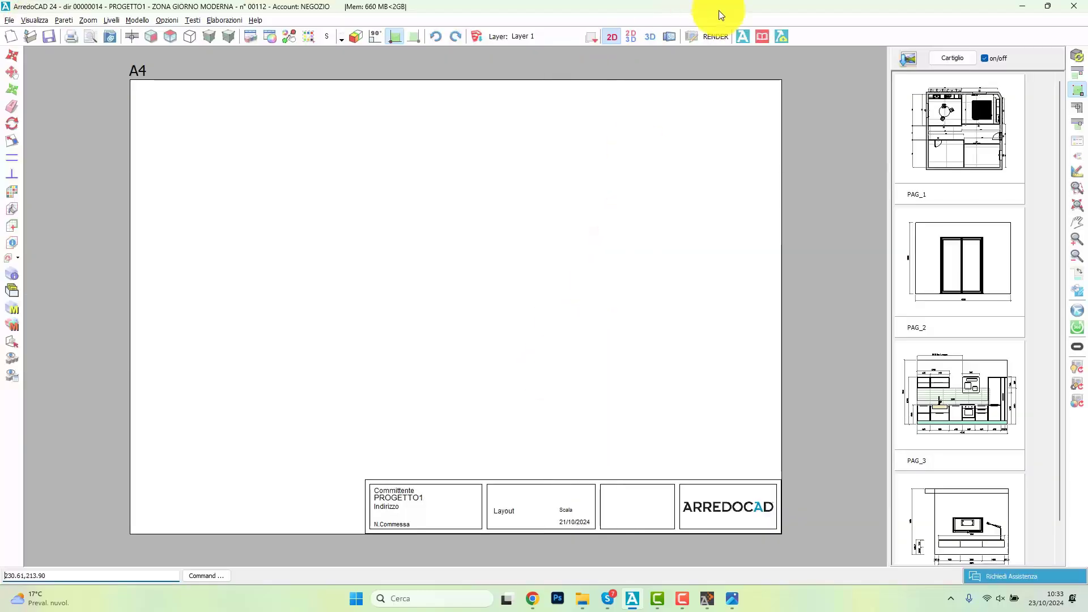
drag(976, 131, 577, 320)
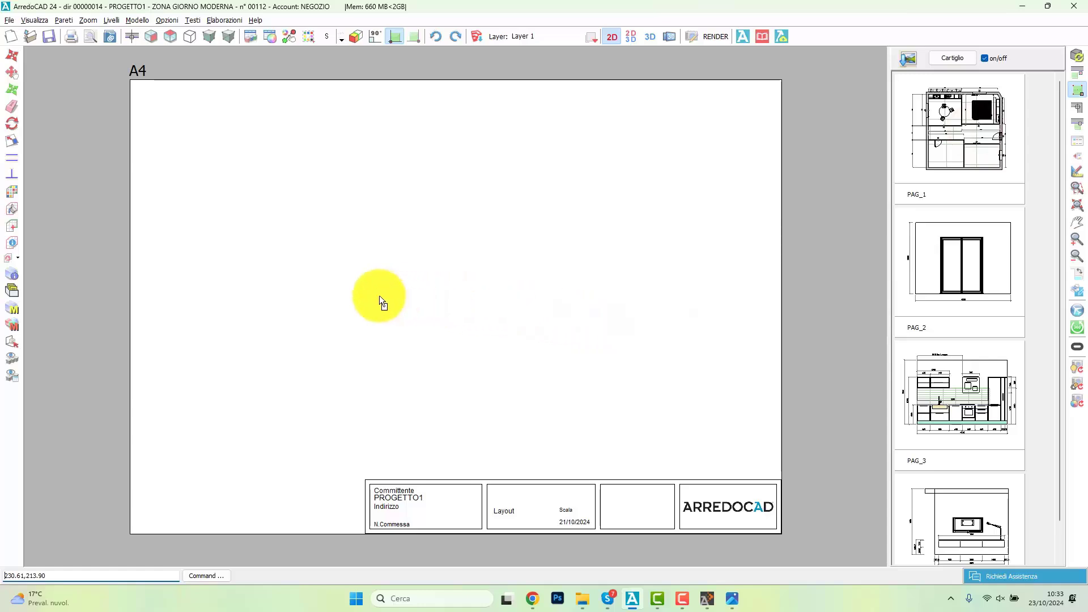
mouse_move(379, 294)
mouse_down()
mouse_move(323, 304)
mouse_move(260, 155)
mouse_up()
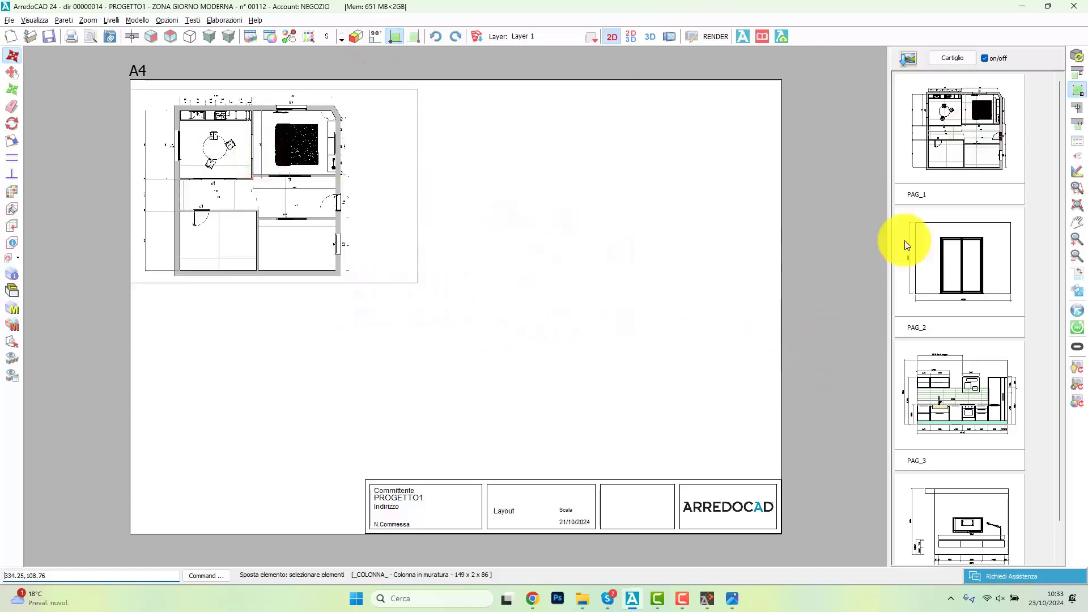
Step: Insert the image PLAYERSALA.PNG from Volume (D:) into the A4 layout and start adding another image
click(908, 58)
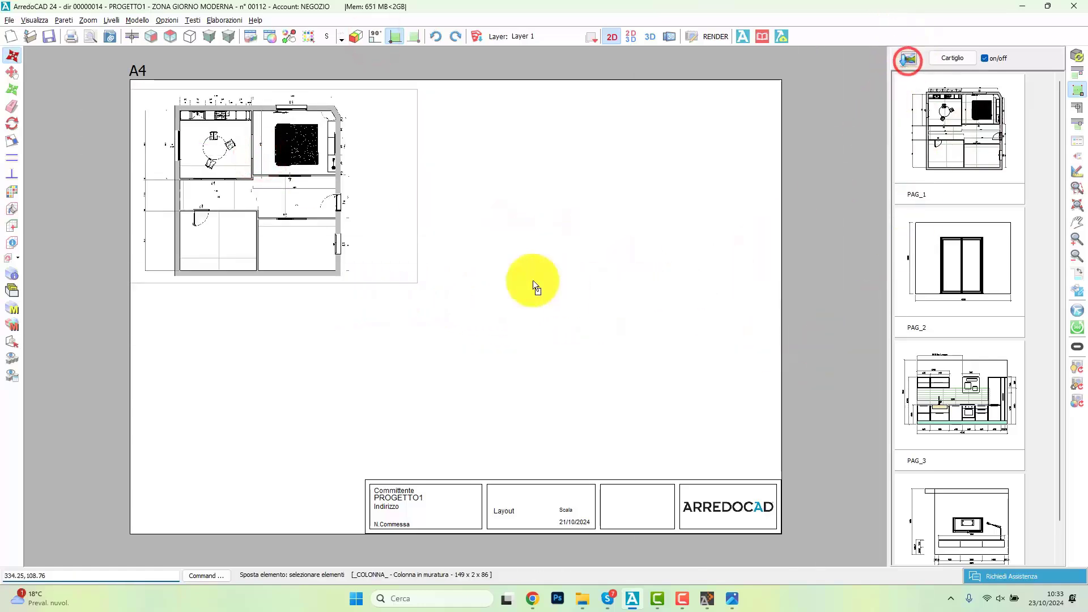
click(206, 280)
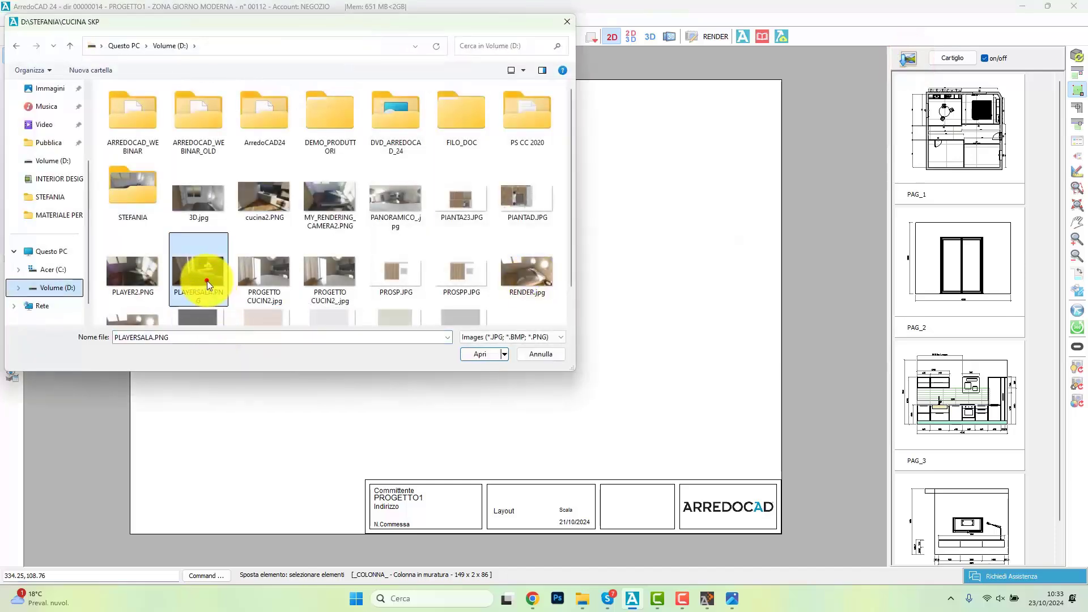
click(479, 355)
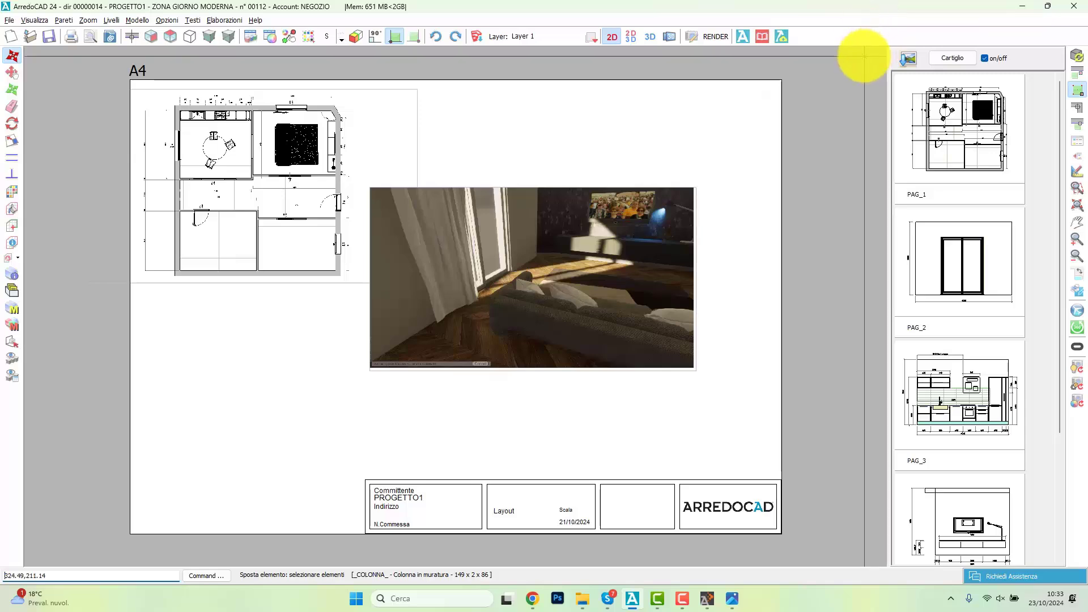
click(906, 58)
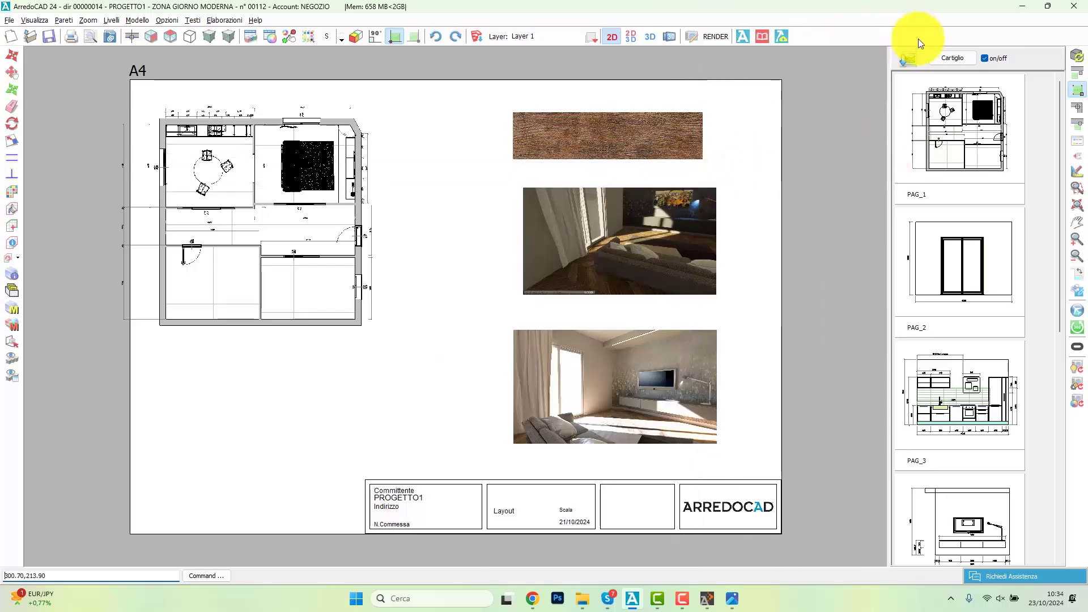
Step: Examine the layout's title block (Cartiglio) data, including the address field (Indirizzo), and close it without saving changes
click(953, 58)
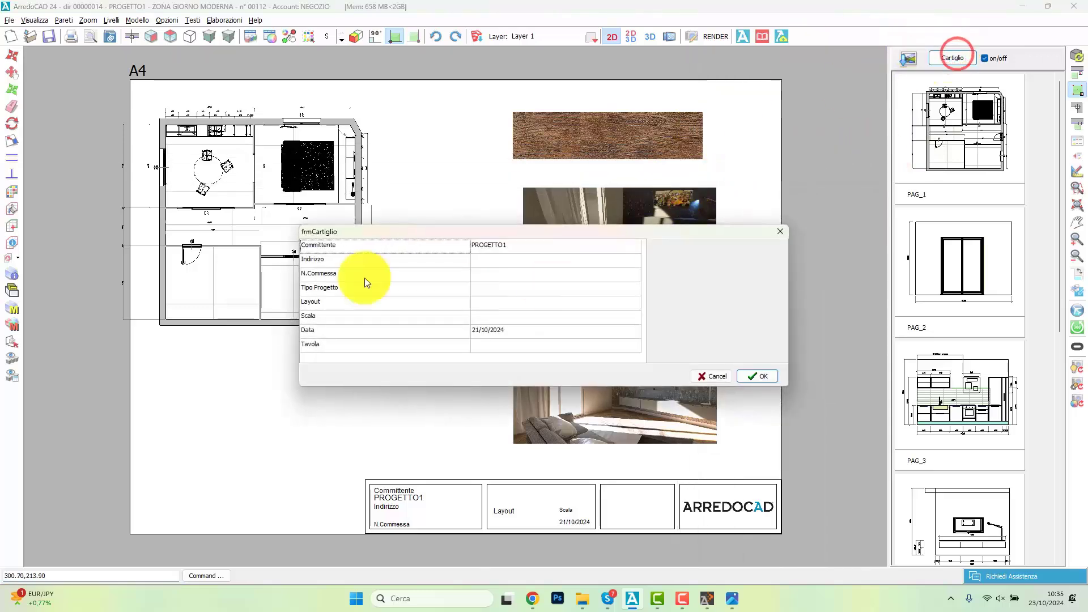
click(514, 259)
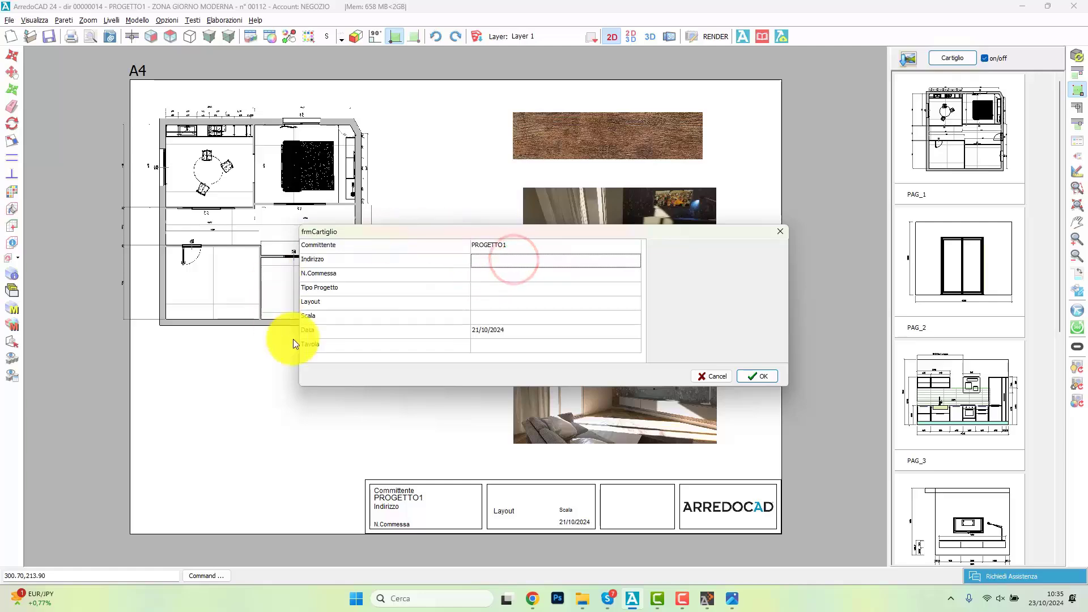
click(718, 377)
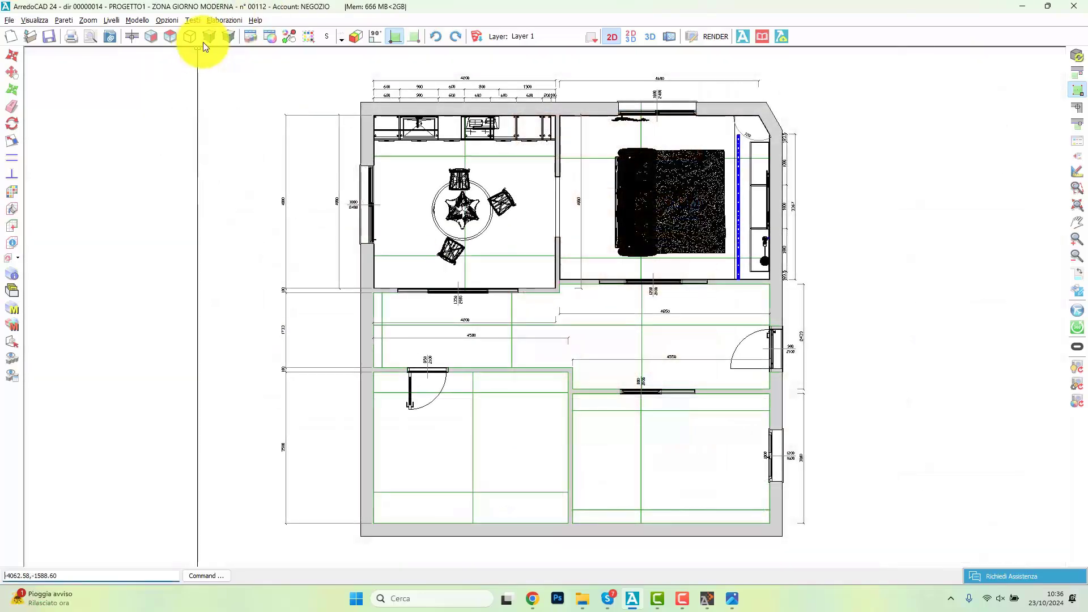
click(207, 38)
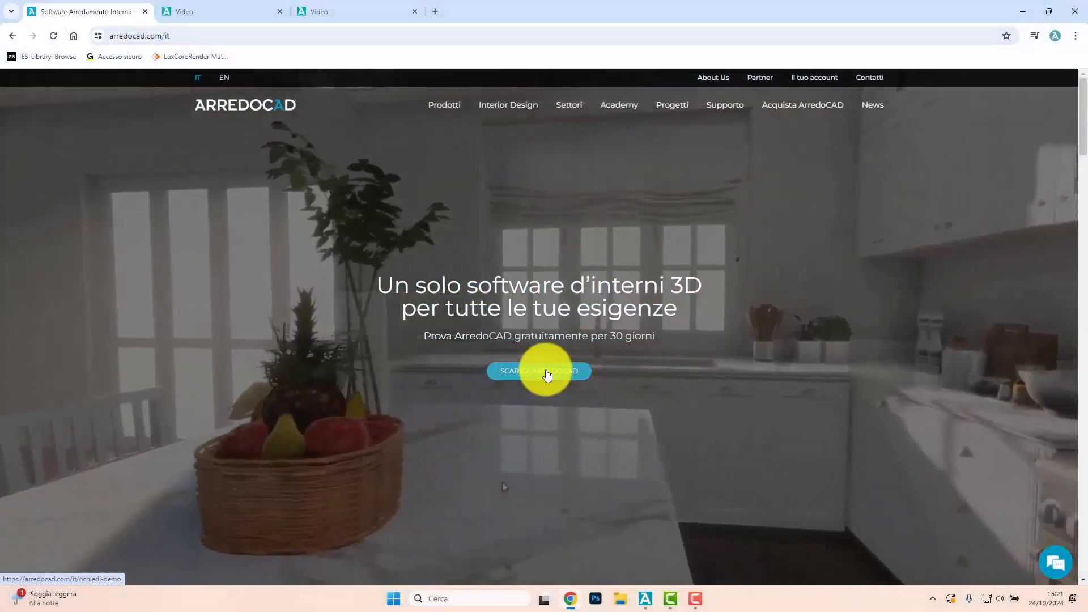
Step: On the ArredoCAD website in Chrome, open the 30-day free trial page, bring up its download request form, and dismiss it
click(547, 373)
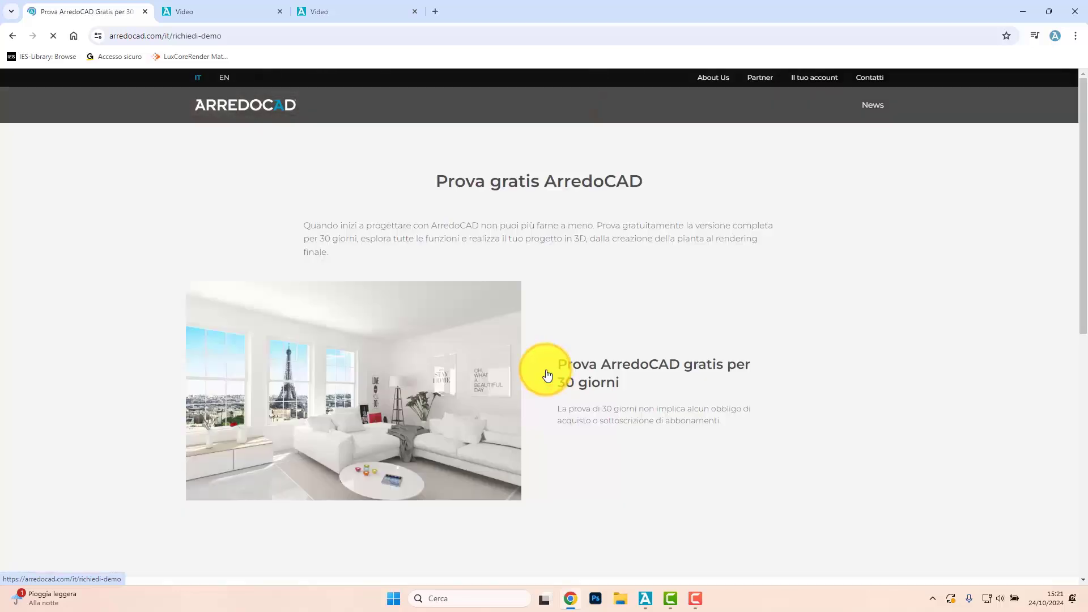
click(627, 440)
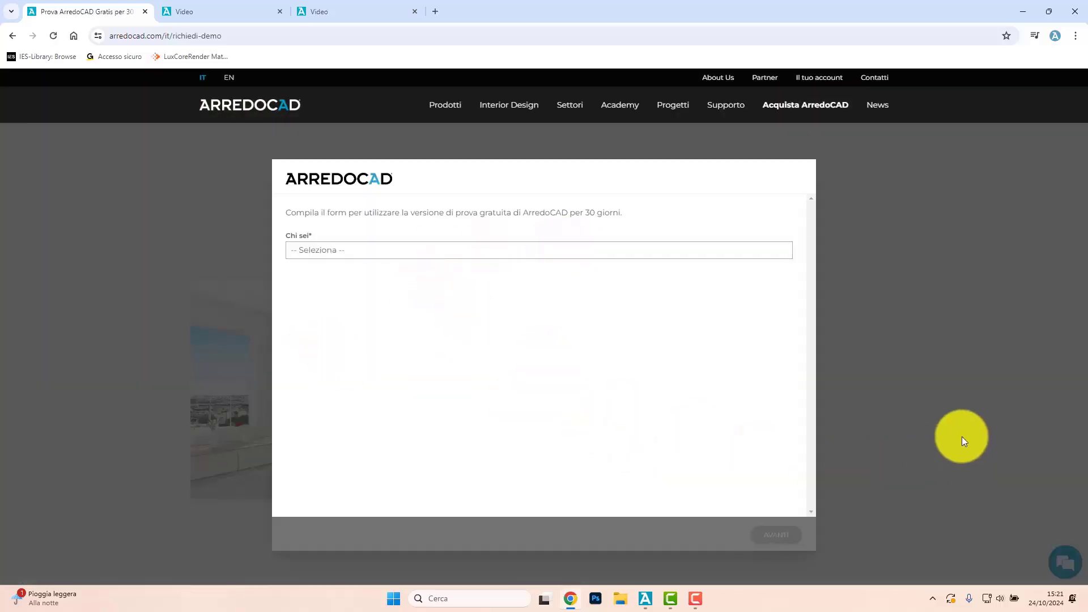
click(919, 420)
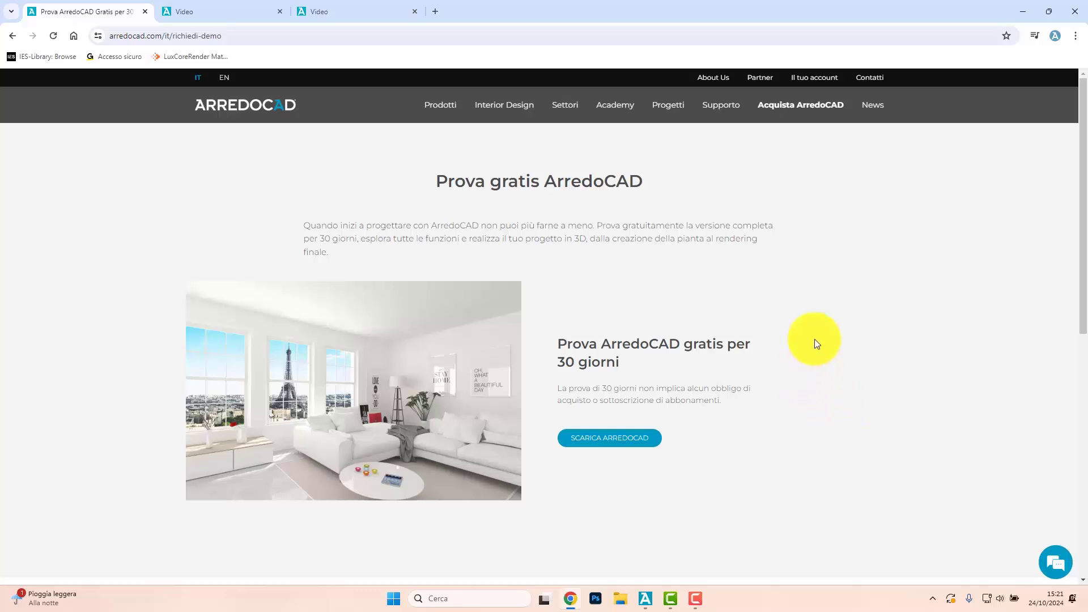
Step: View the website's contacts page (Contatti), then open the support chat and close it without sending a message
click(869, 82)
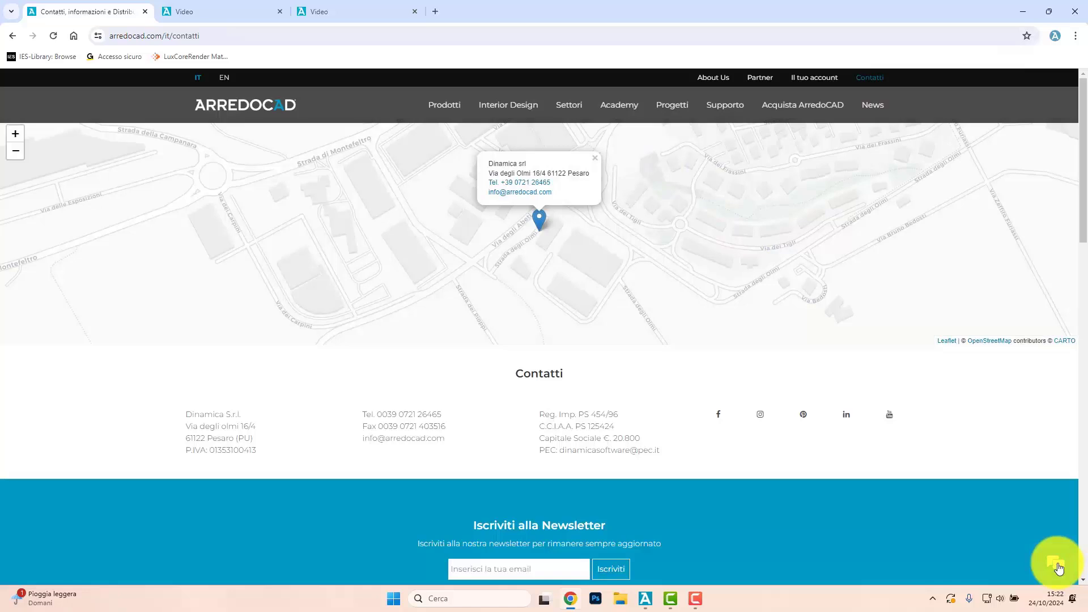
click(1058, 567)
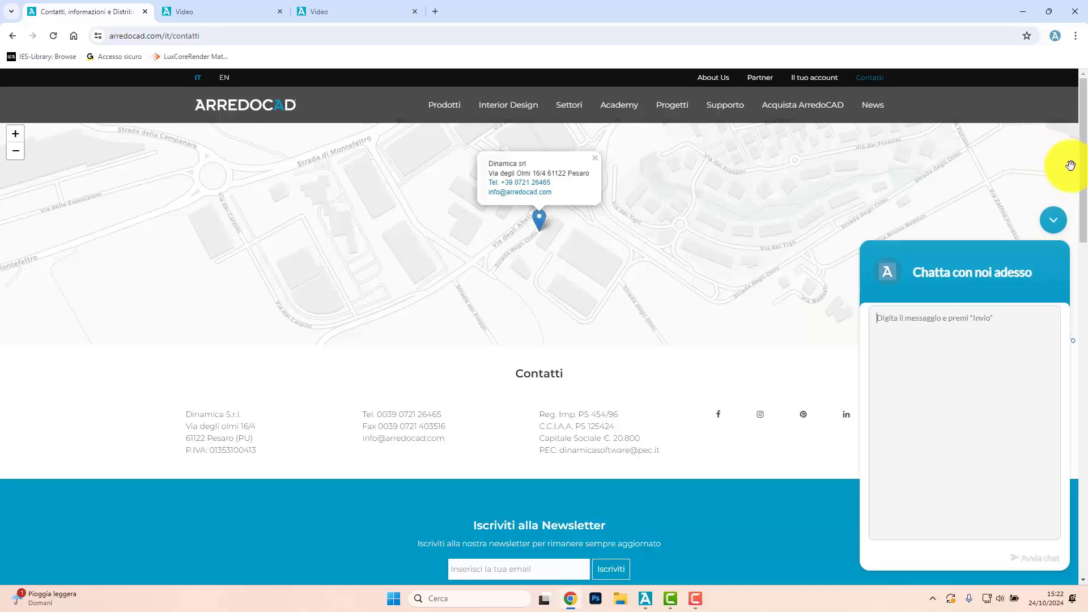
click(1053, 221)
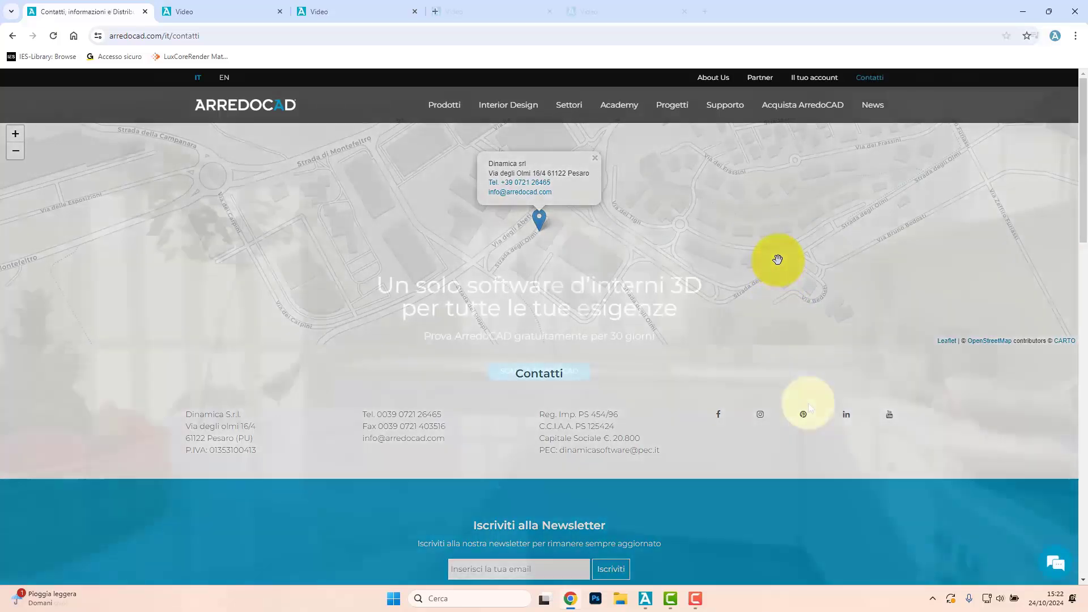